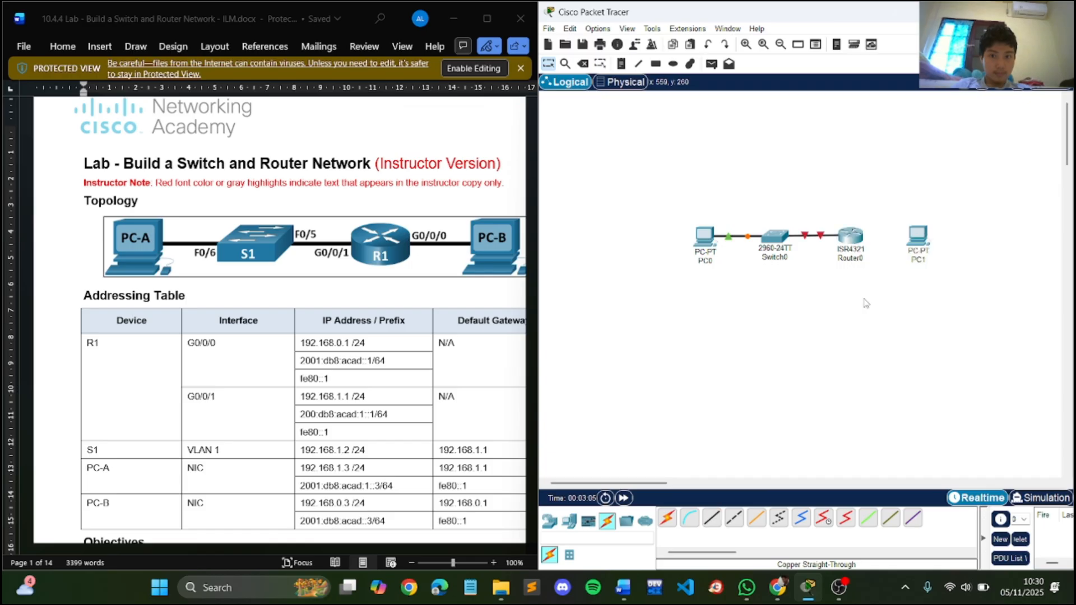
- Cable Router0's GigabitEthernet0/0/0 port to PC1's FastEthernet0 port with a copper straight-through connection
click(852, 242)
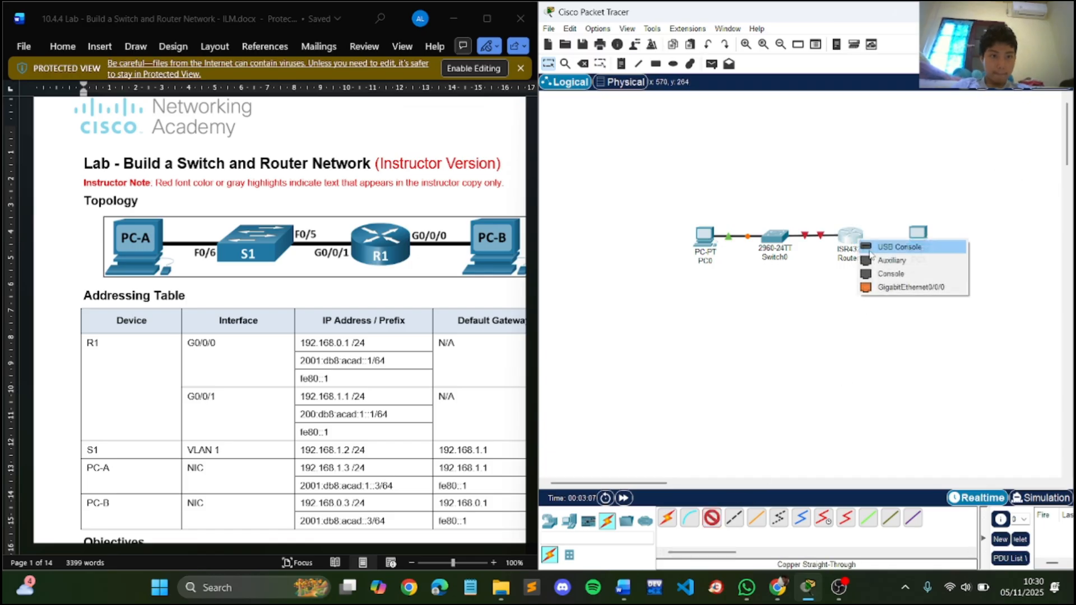
click(896, 284)
click(917, 236)
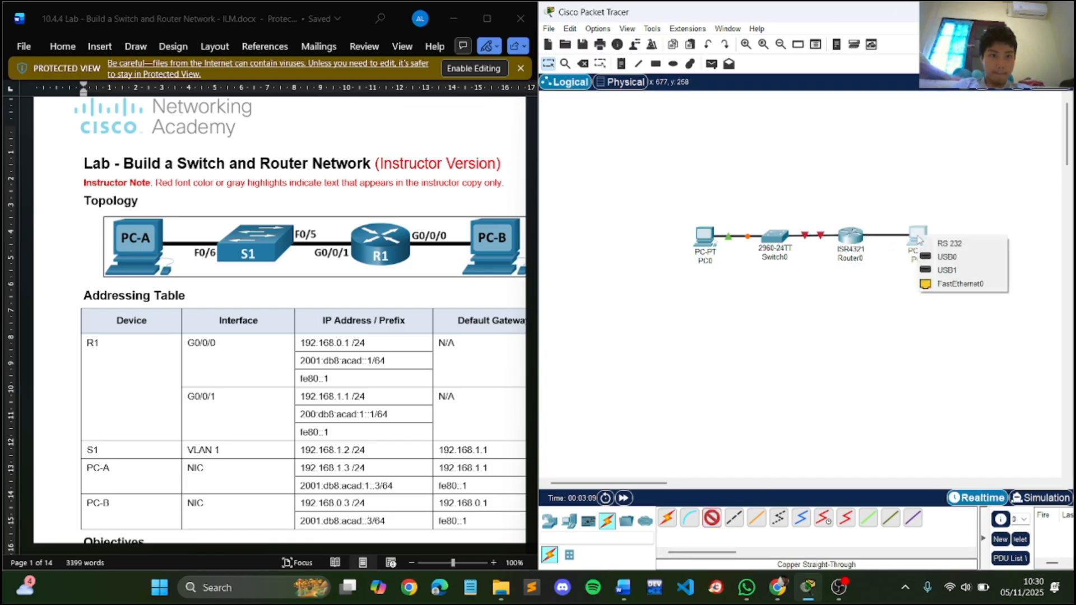
click(940, 285)
- Rename PC0, the computer connected to the switch, as PC A to match the lab topology
scroll(400, 352, down, 8)
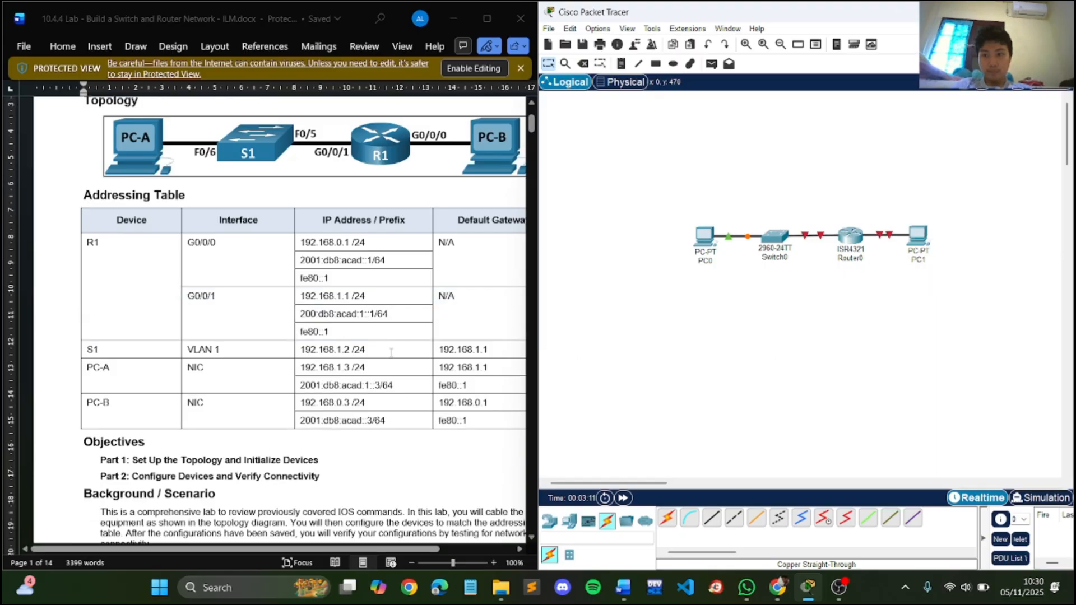
scroll(390, 350, down, 10)
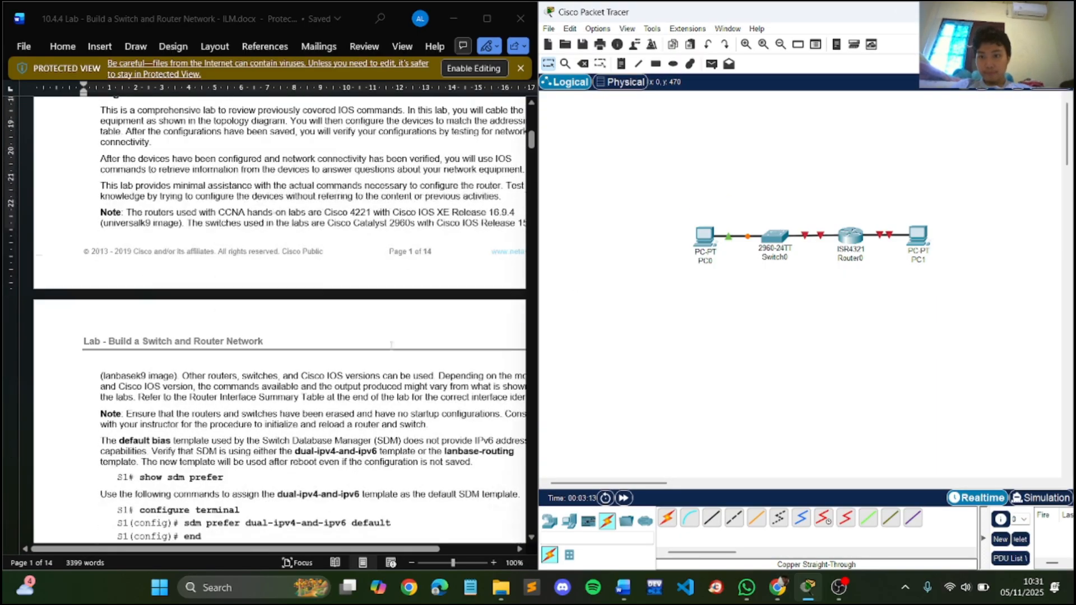
scroll(392, 346, down, 6)
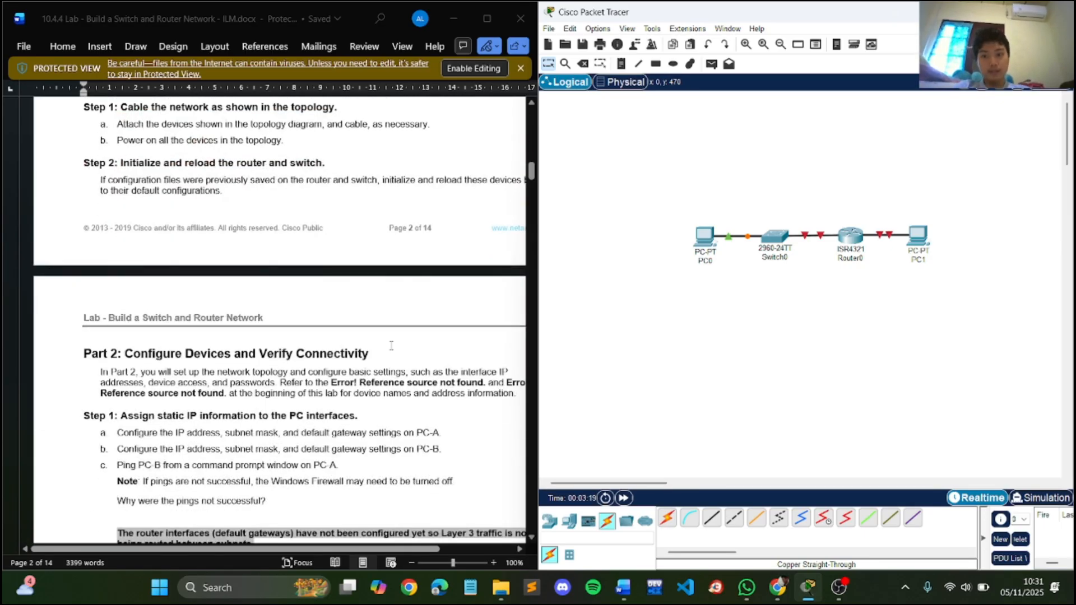
scroll(391, 346, up, 18)
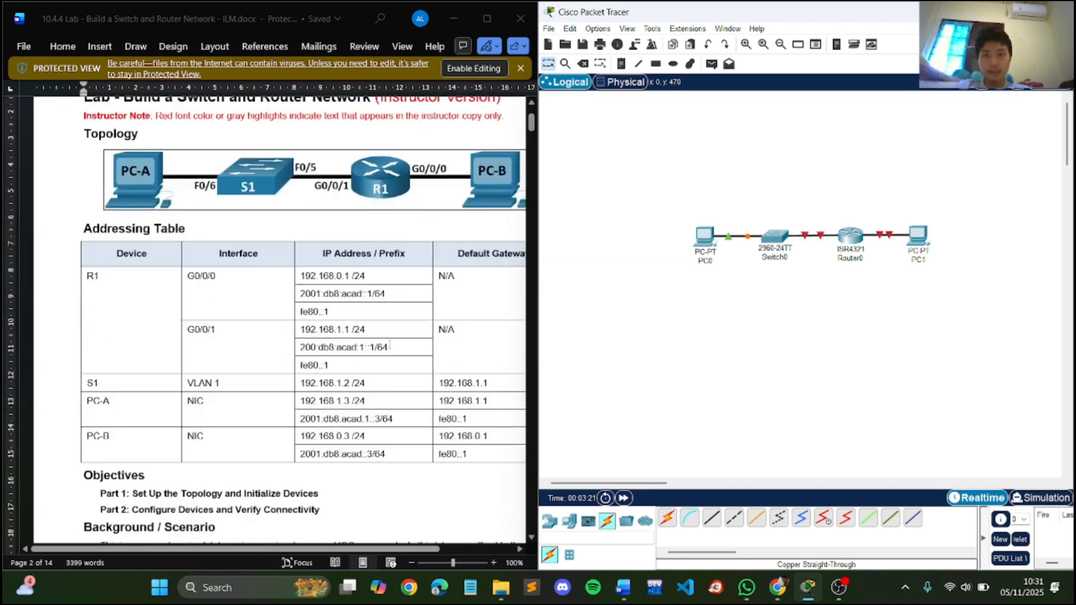
scroll(391, 346, down, 1)
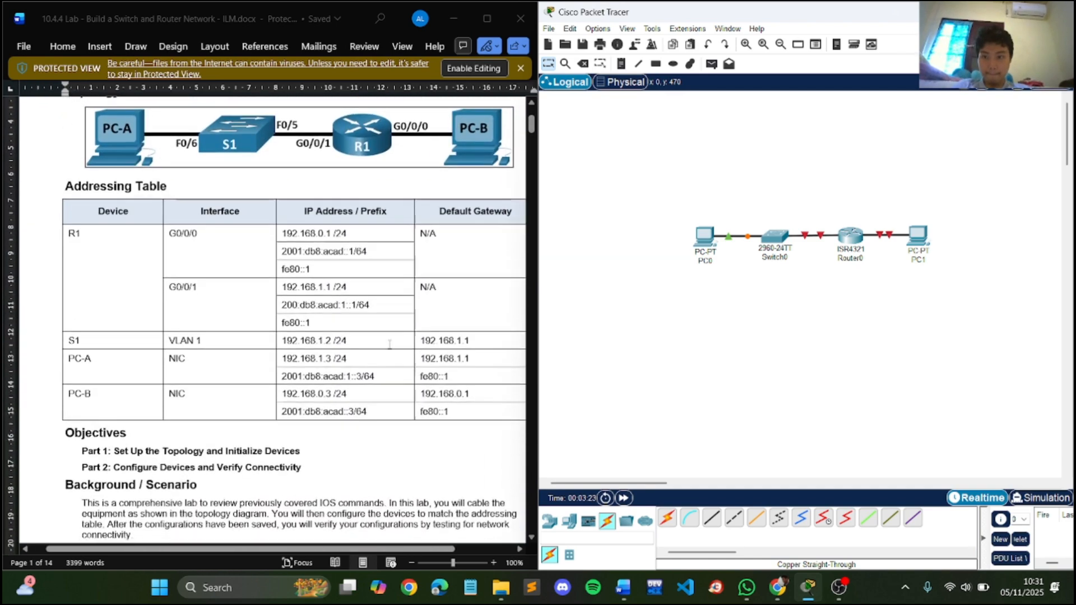
click(707, 243)
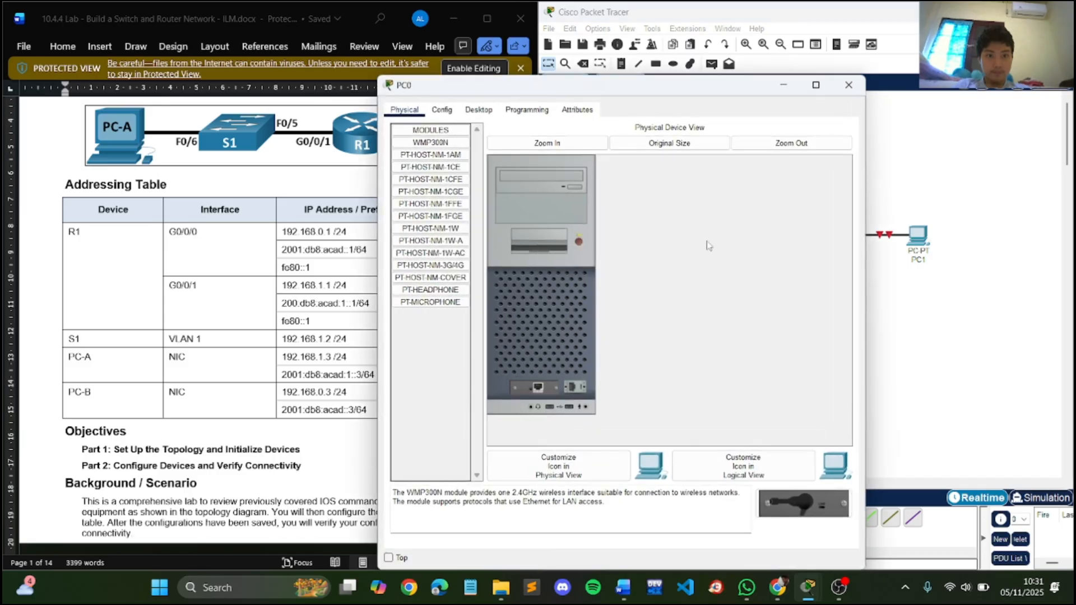
click(848, 85)
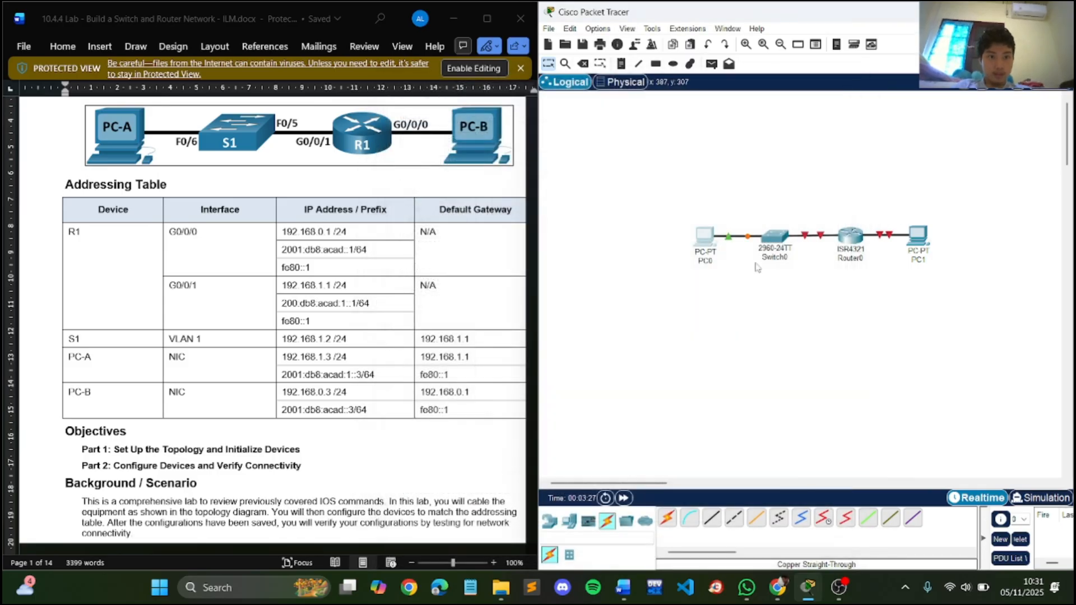
click(708, 261)
click(716, 262)
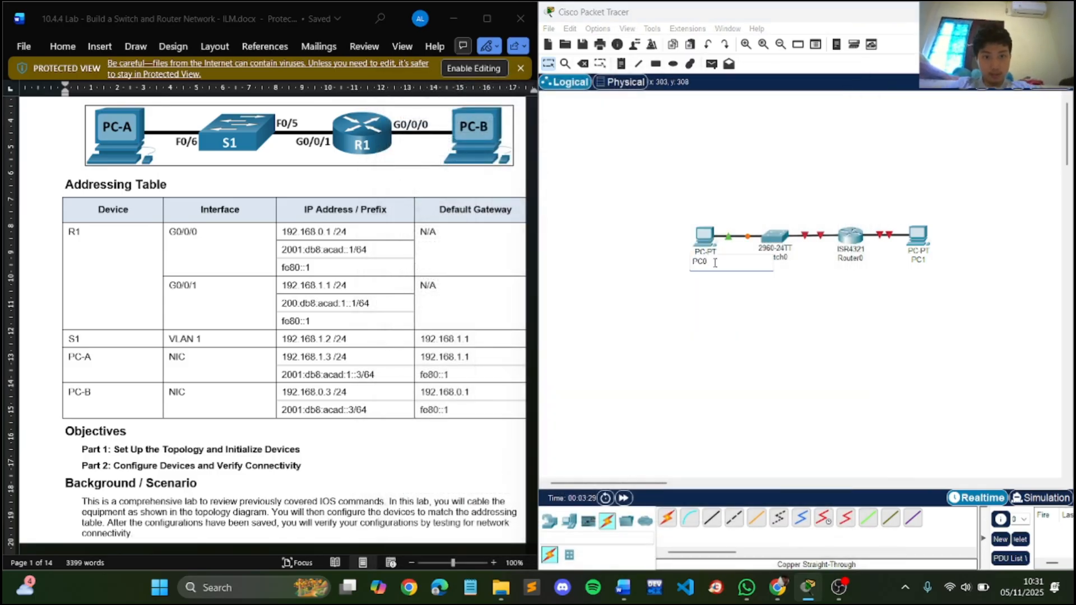
key(BackSpace)
text(-A)
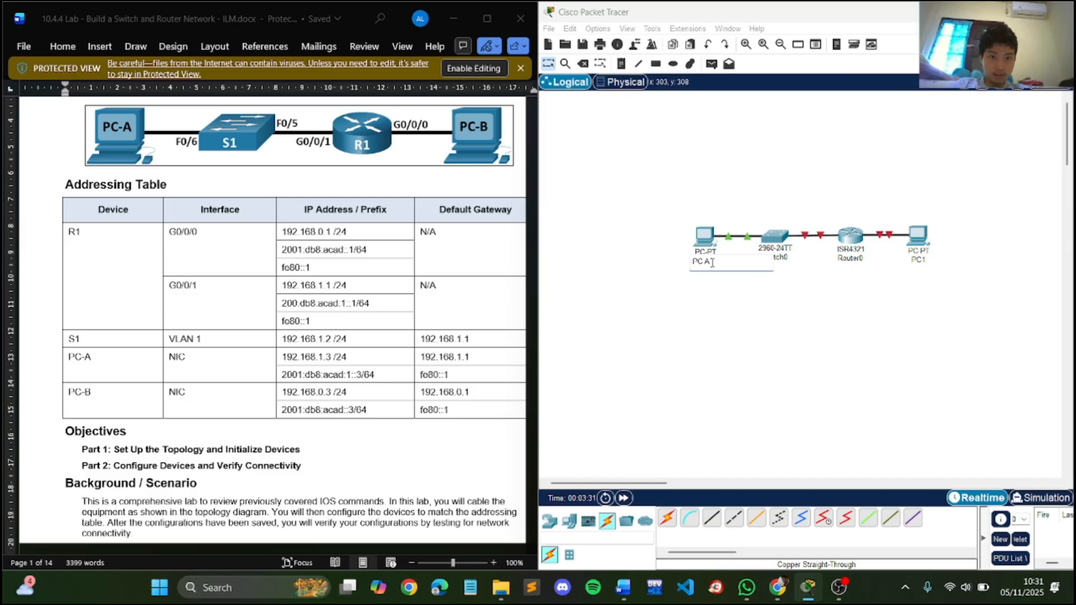
- Rename PC1, the computer connected to the router, as PC B
click(922, 261)
text(PC-B)
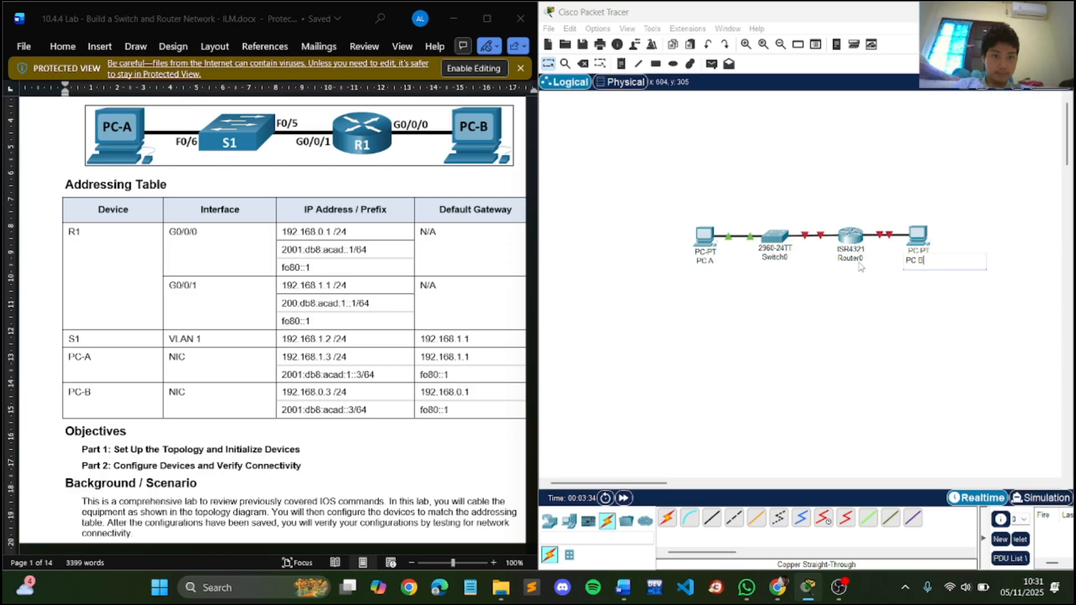
key(Return)
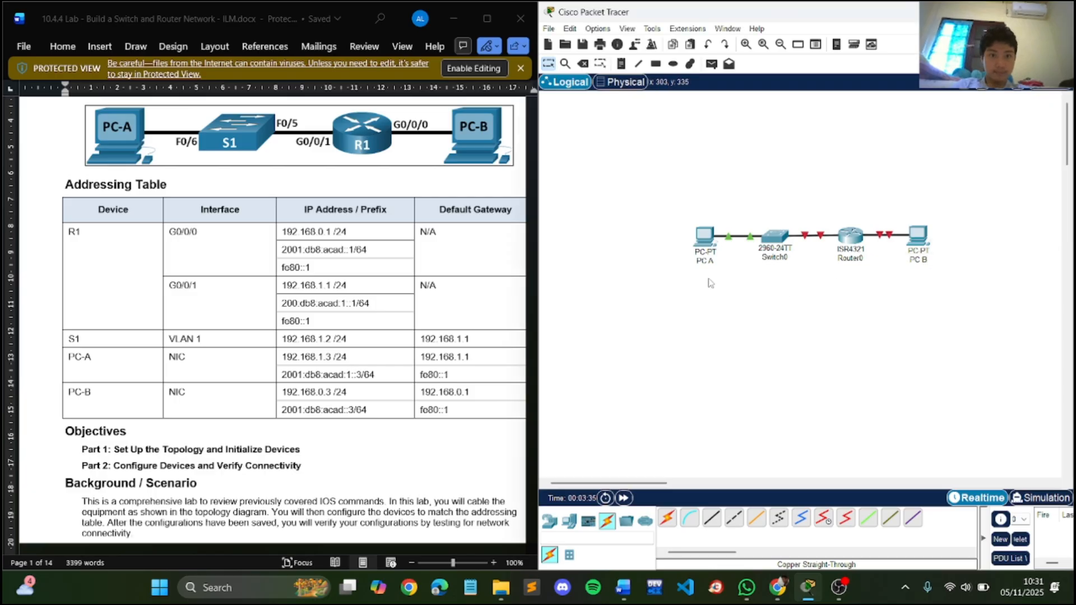
- Give PC A the static IPv4 address 192.168.1.3 with subnet mask 255.255.255.0
click(706, 237)
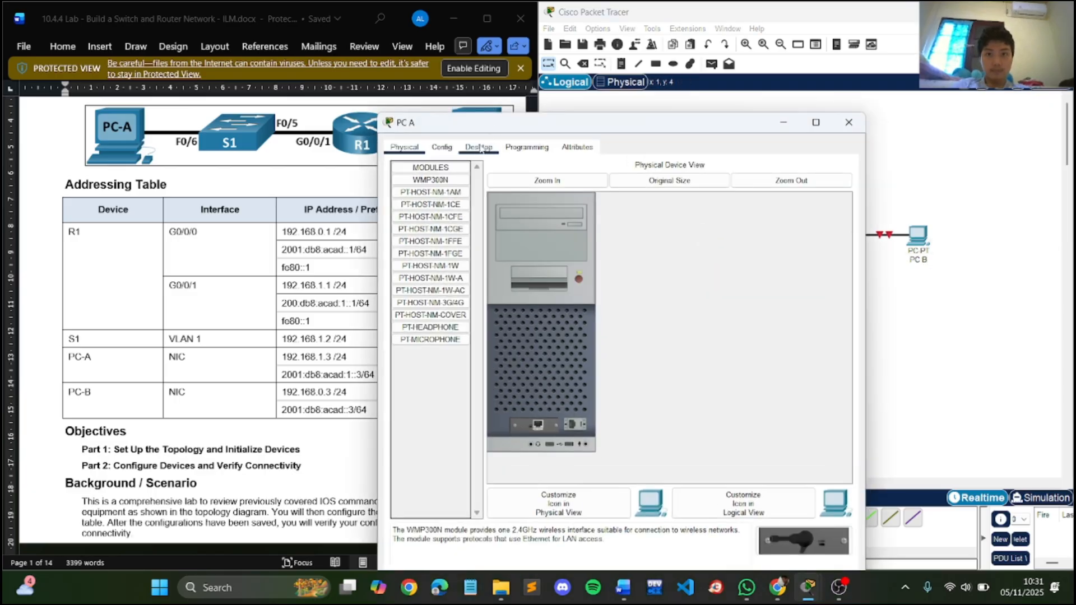
click(480, 147)
click(430, 216)
drag(660, 120, 806, 83)
click(746, 196)
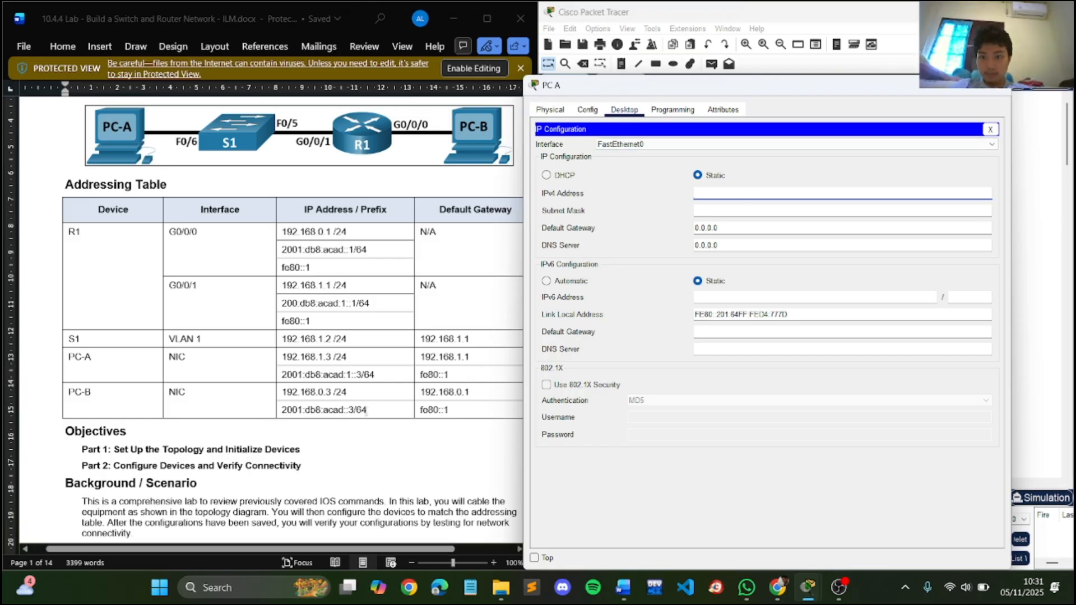
text(192)
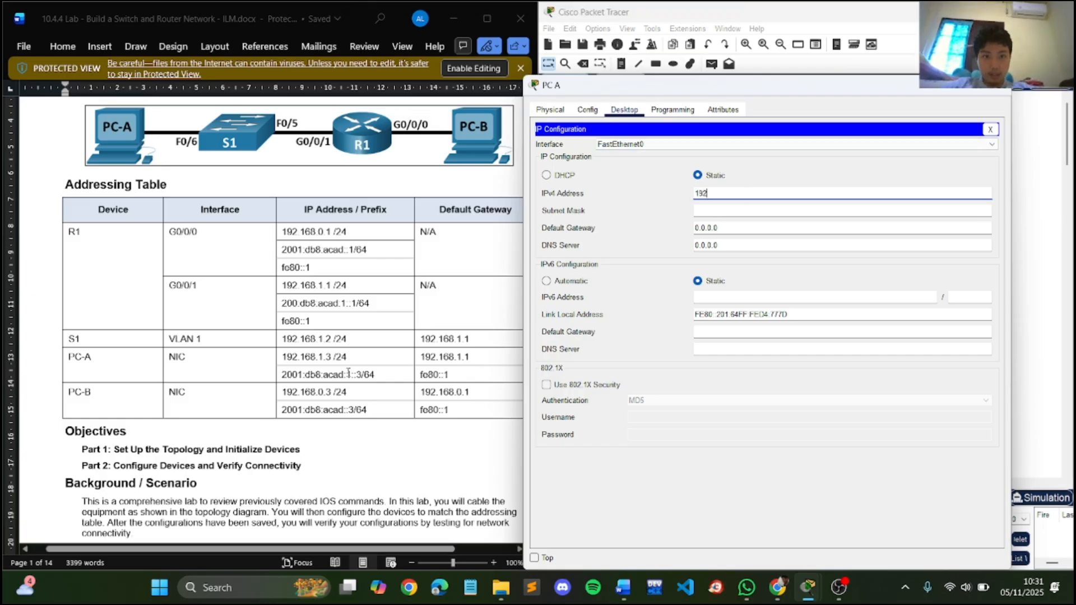
text(.168)
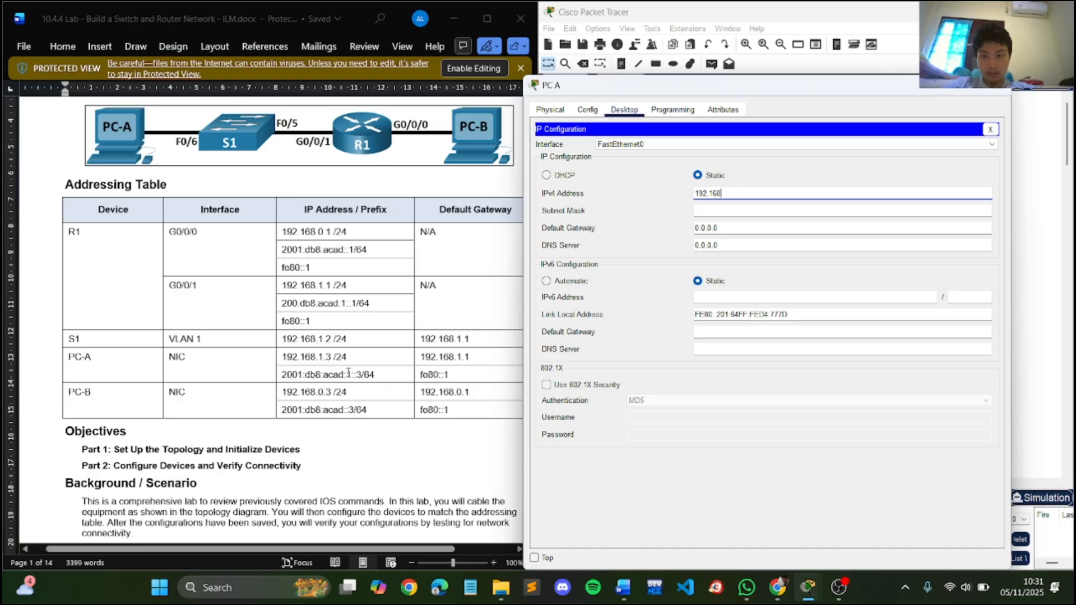
text(.1.3)
key(Tab)
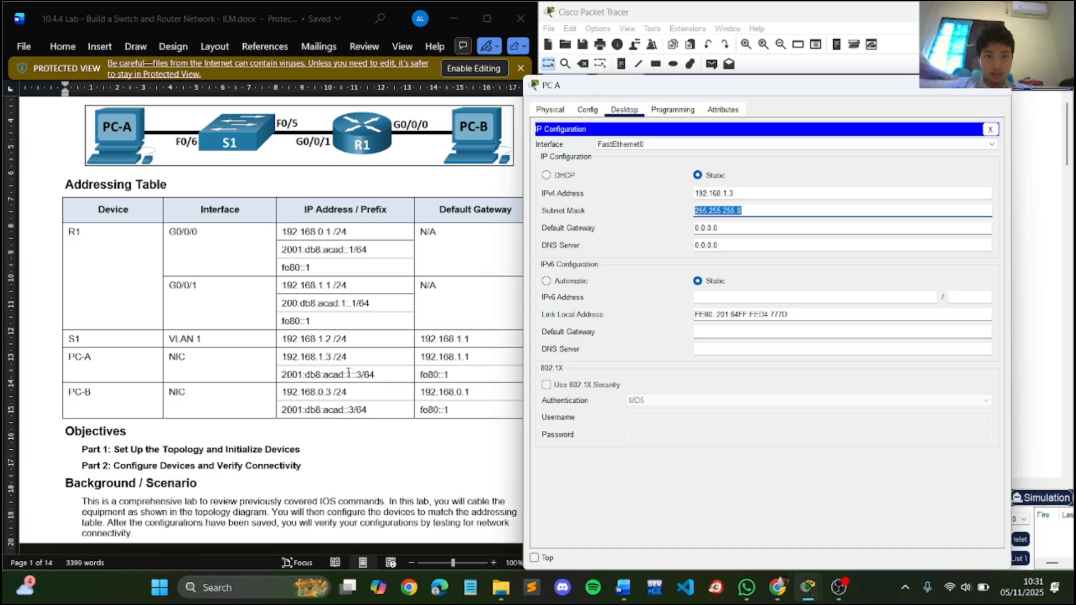
- Set PC A's IPv4 default gateway to 192.168.1.1 and close its configuration window
key(Tab)
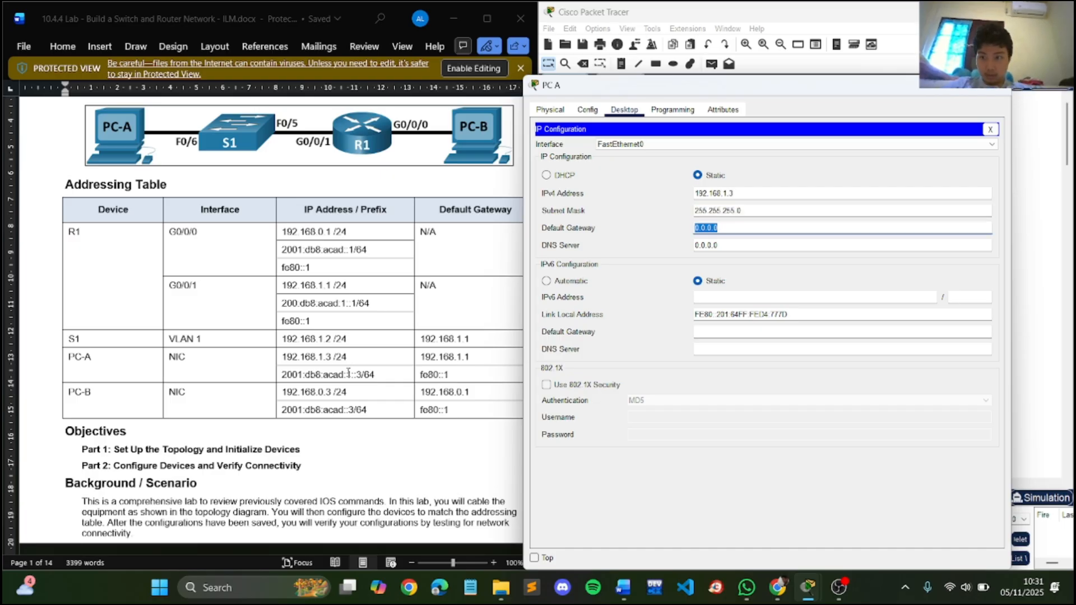
text(192.168)
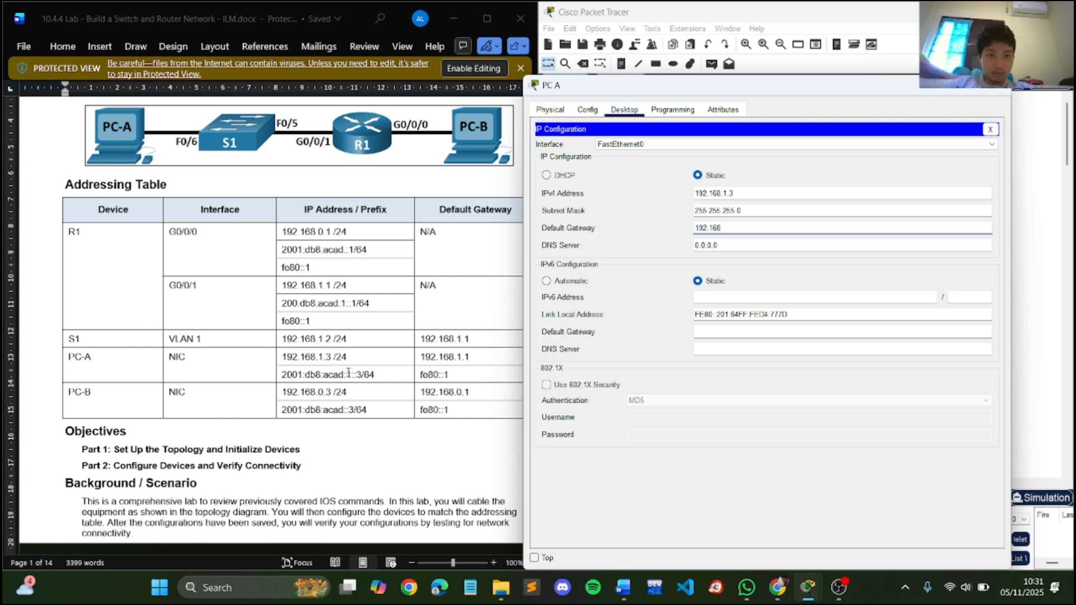
text(.1.1)
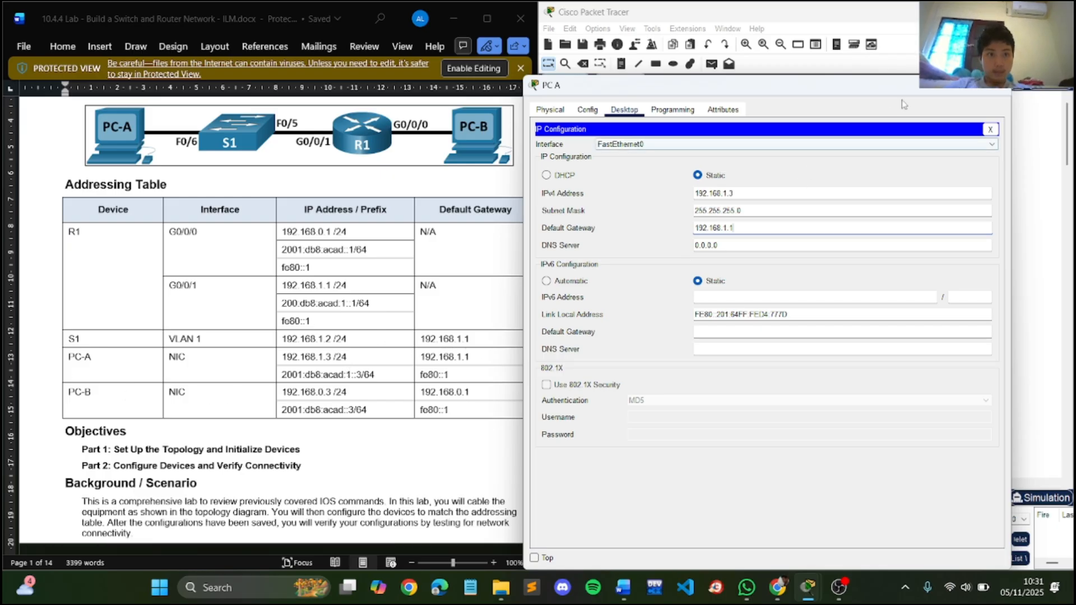
click(1003, 90)
- Give PC B the static IPv4 address 192.168.0.3 with subnet mask 255.255.255.0
click(918, 235)
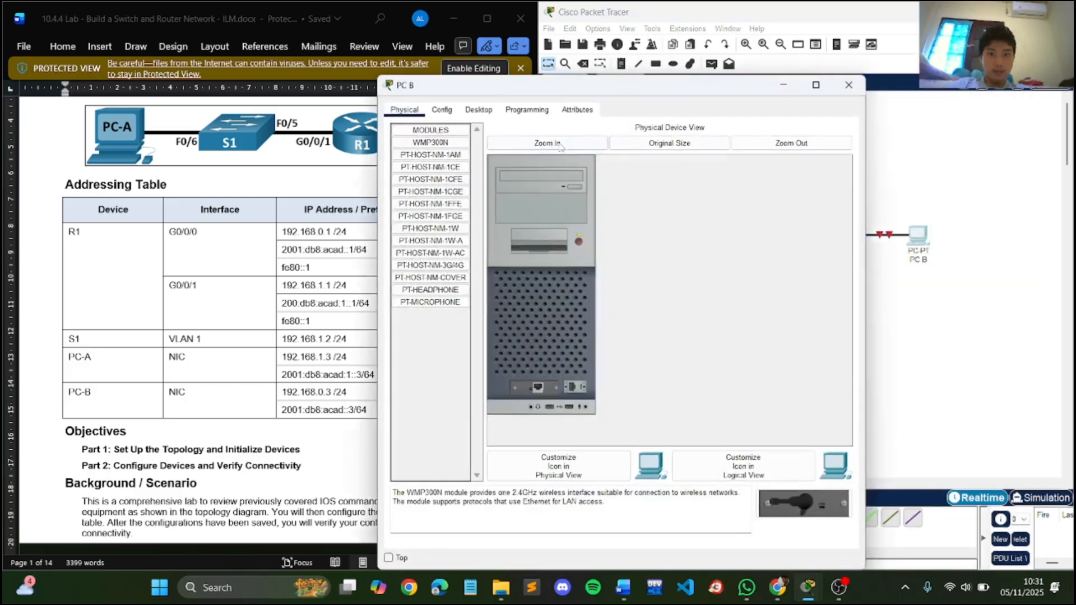
click(478, 110)
click(439, 164)
drag(715, 84, 892, 56)
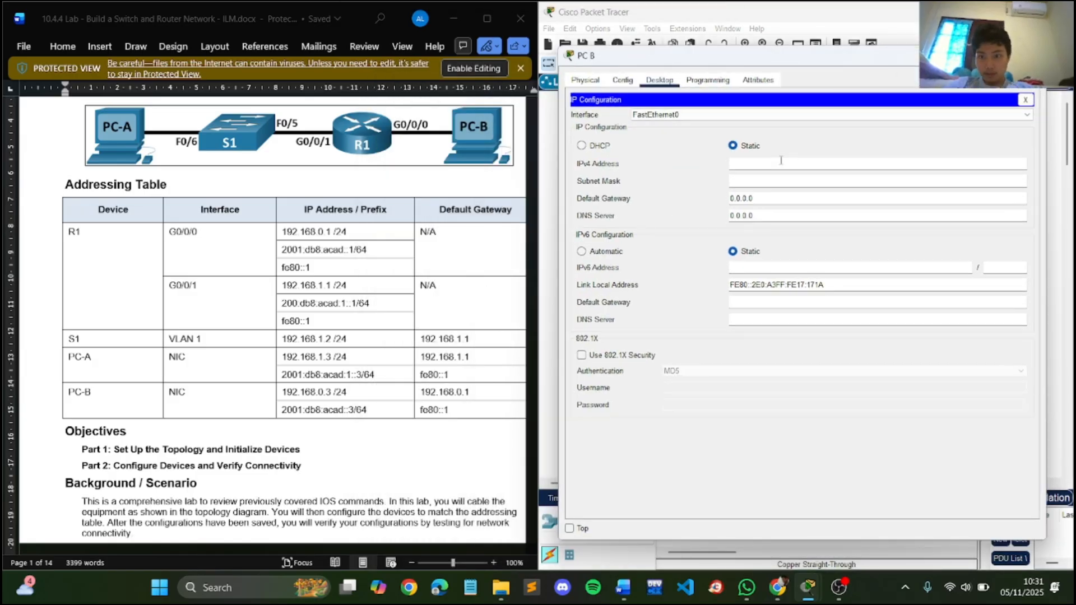
text(192.168)
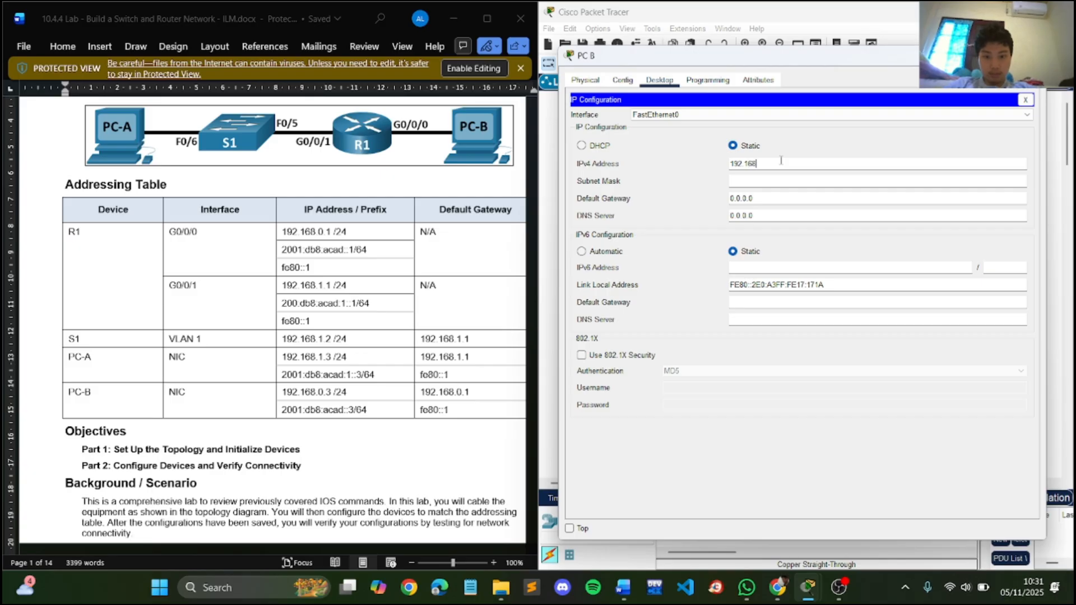
text(.0.3)
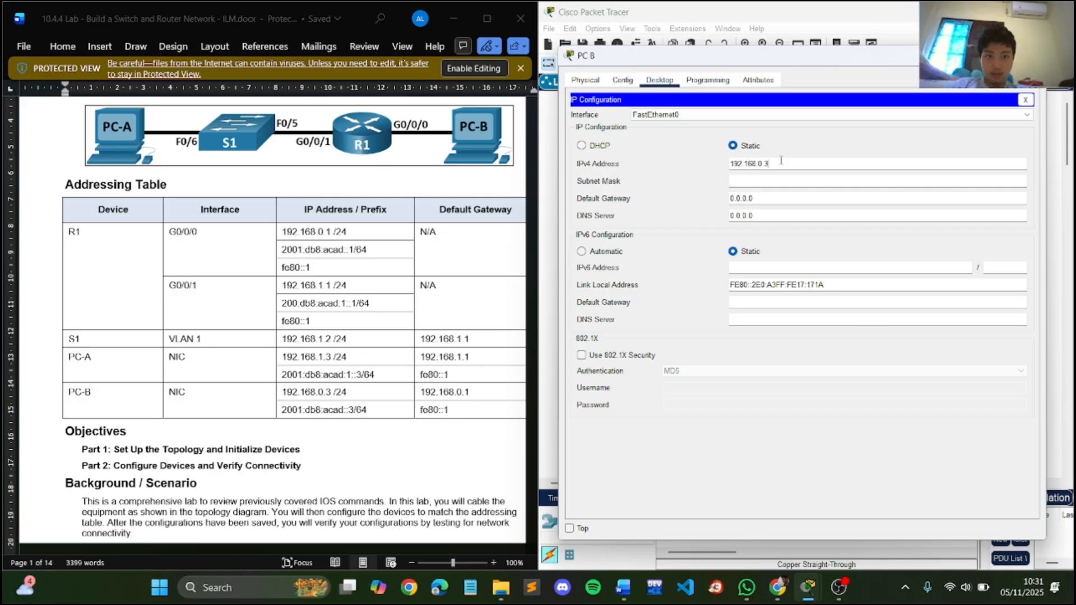
key(Tab)
key(Tab)
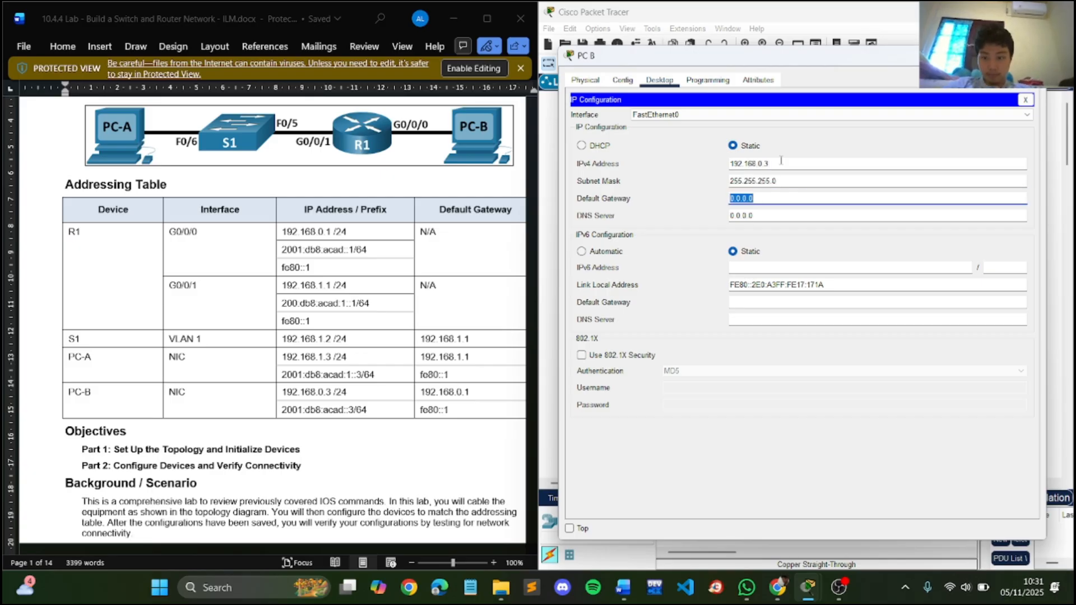
- Set PC B's IPv4 default gateway to 192.168.0.1 and close its configuration window
text(192.168)
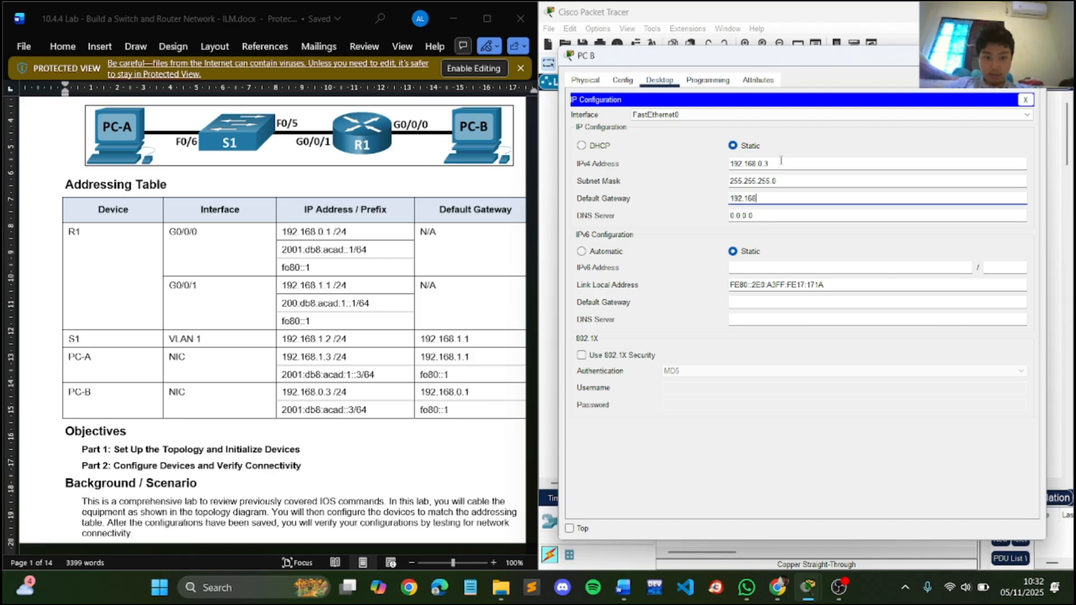
text(.0.1)
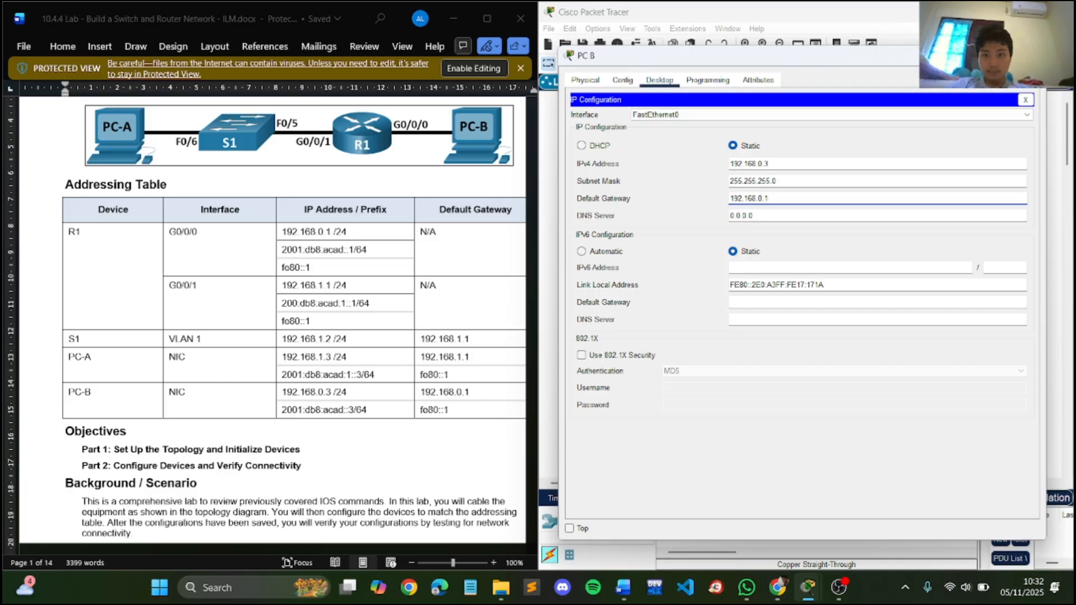
click(1032, 55)
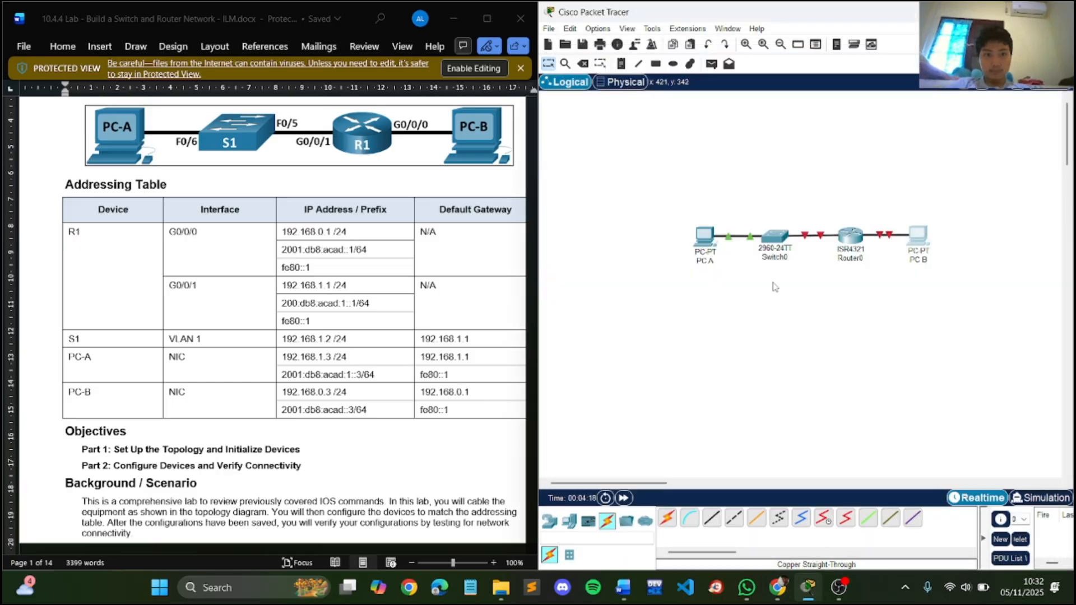
- Open PC A's command prompt and look up PC B's IPv4 address in the lab's addressing table
scroll(397, 358, down, 20)
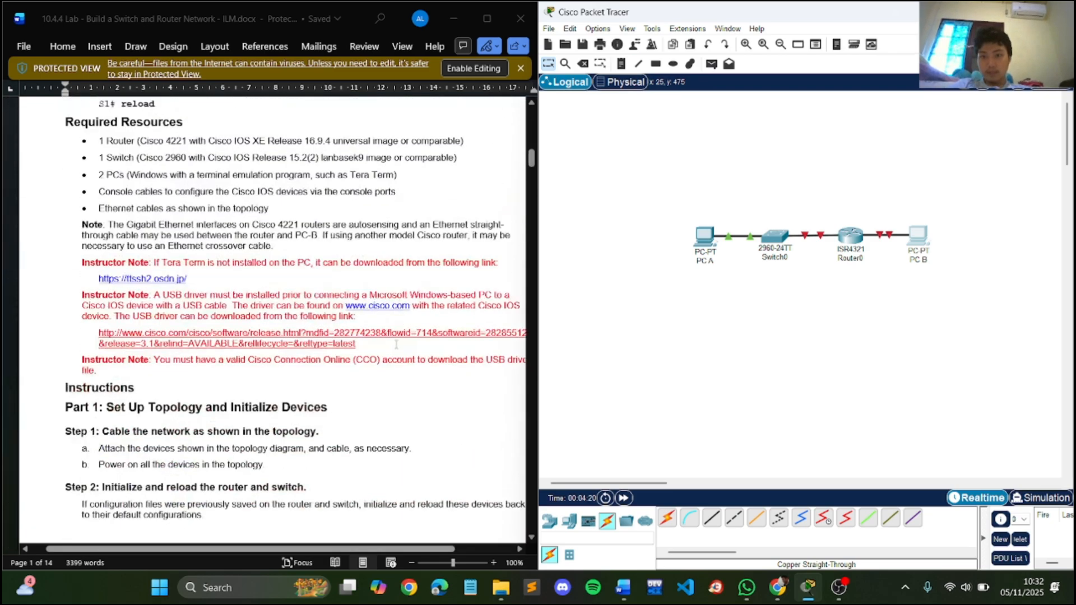
scroll(397, 349, down, 5)
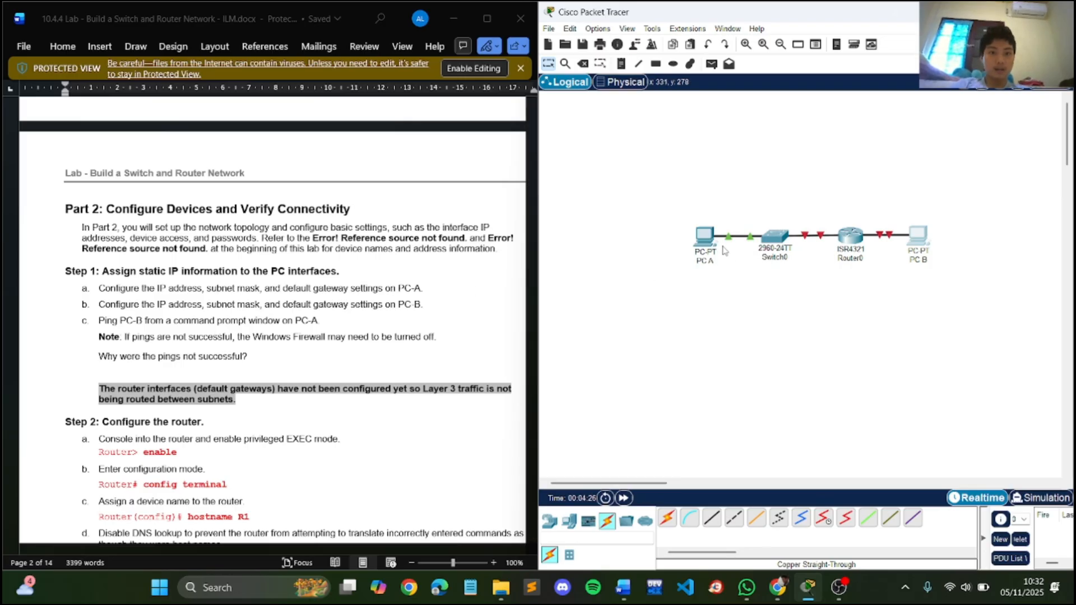
click(706, 235)
click(705, 154)
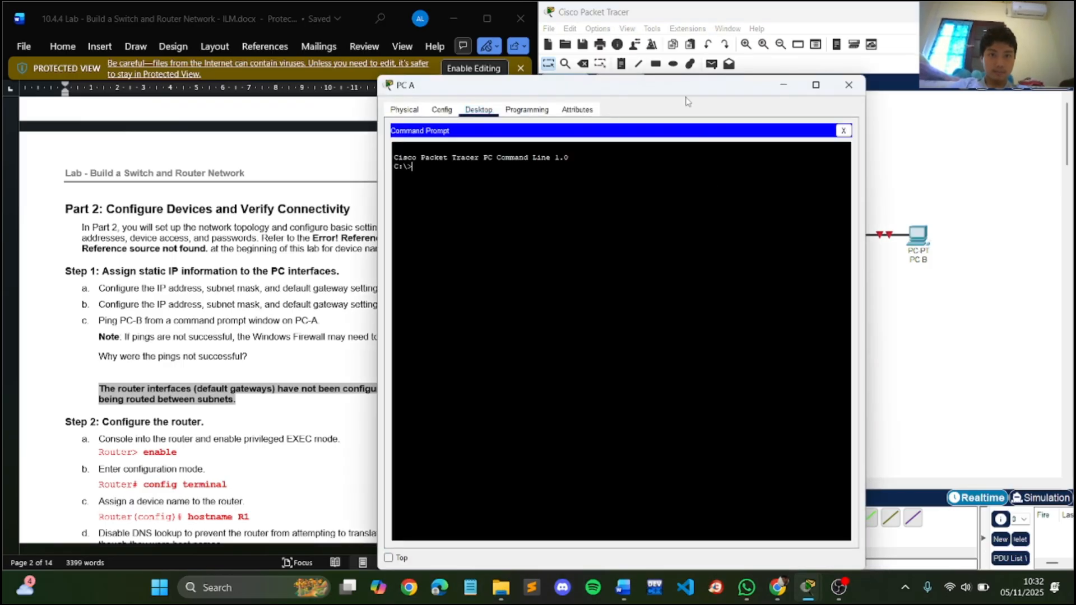
drag(617, 85, 701, 67)
scroll(393, 197, up, 15)
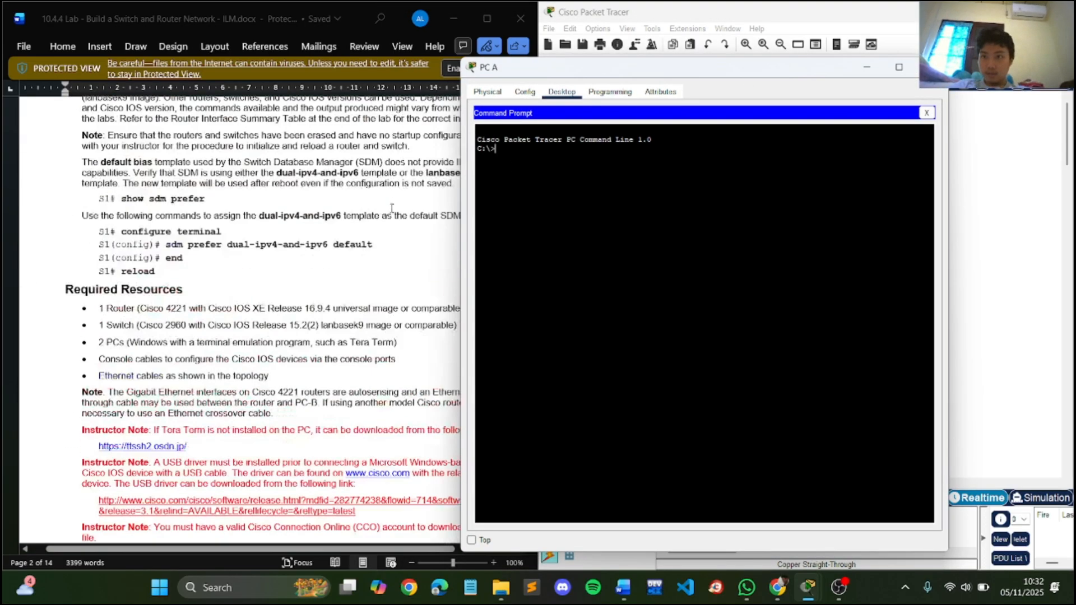
scroll(392, 208, up, 3)
- Ping PC B at 192.168.0.3 from PC A's command prompt, then close PC A's window
text(pin)
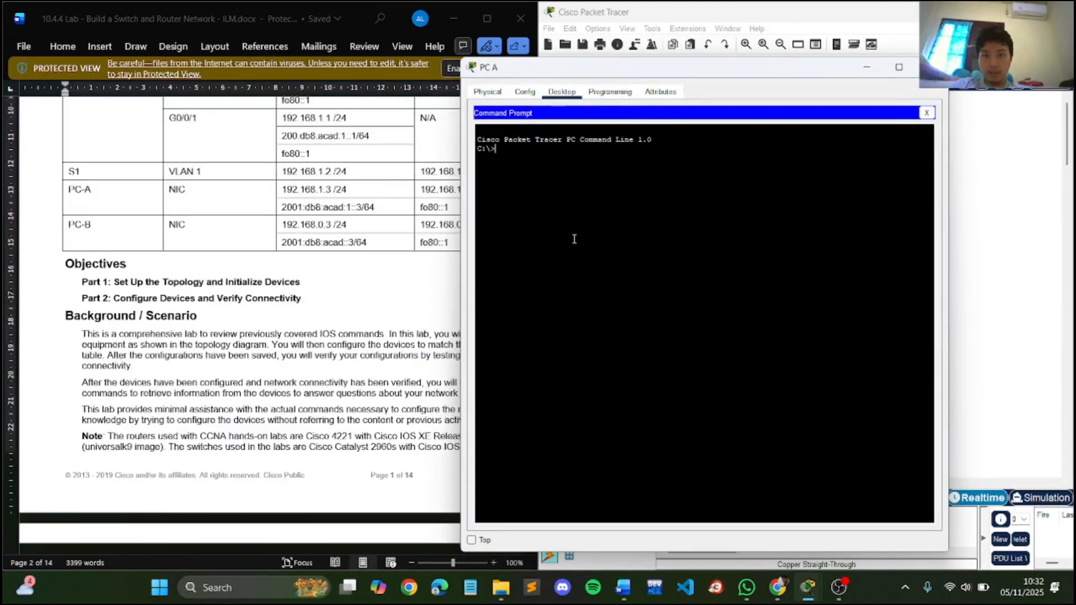
text(g )
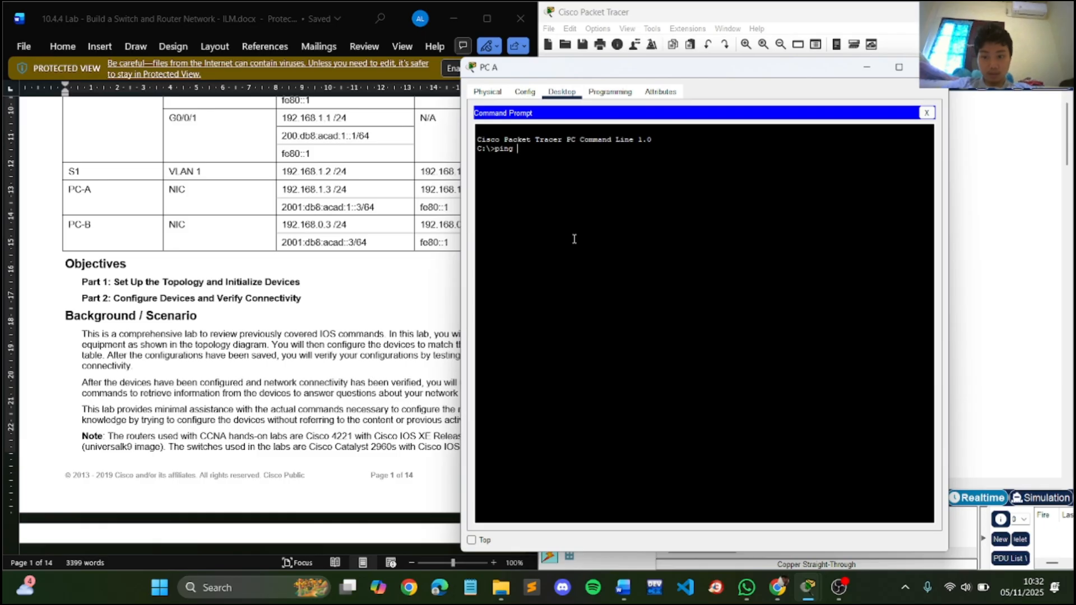
text(192.1)
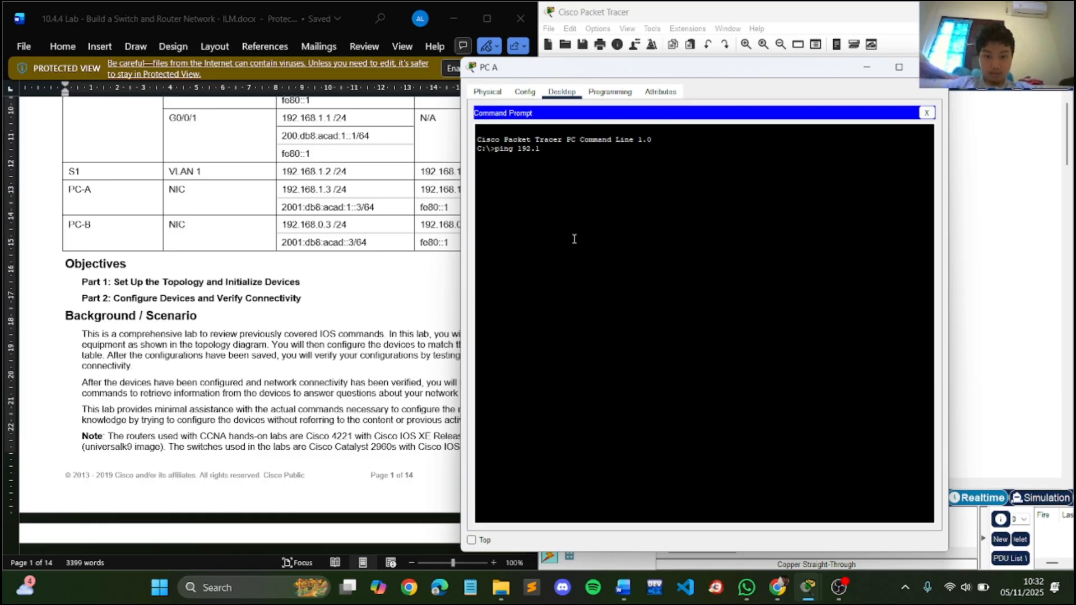
text(68.0.)
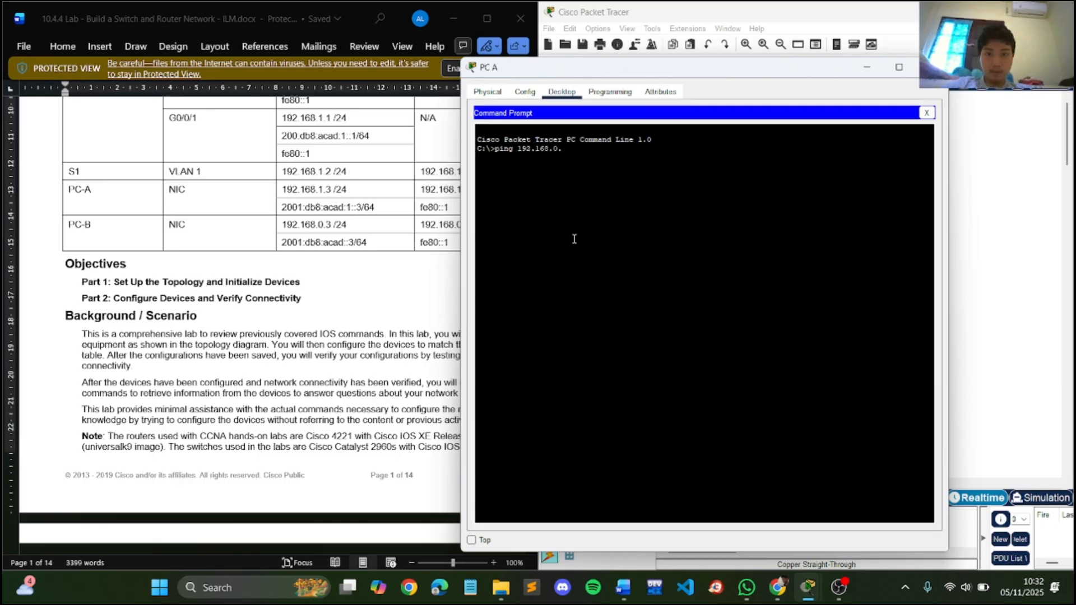
text(3)
key(Return)
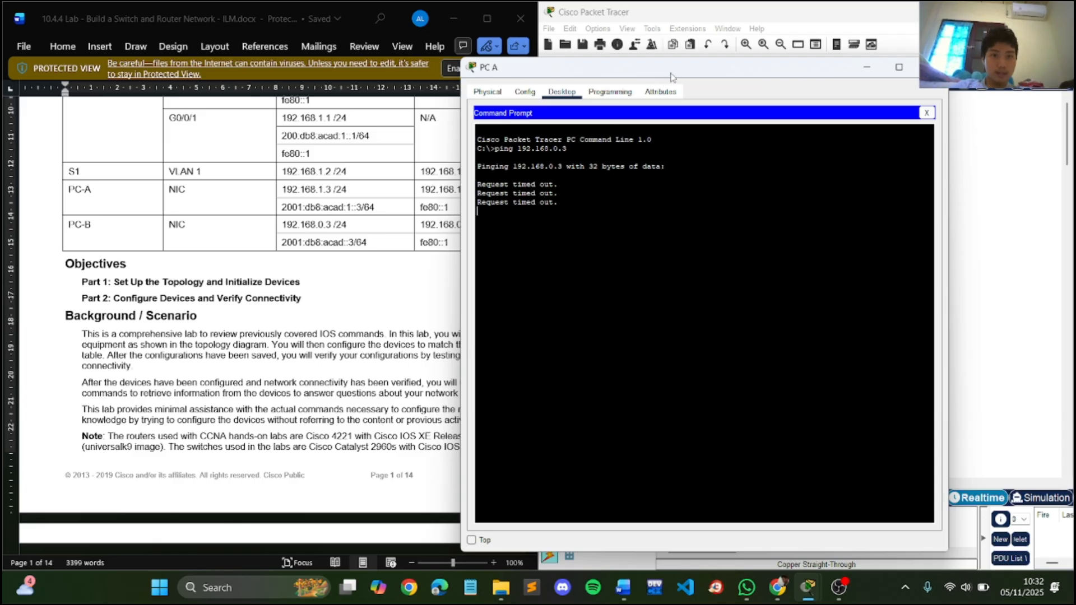
drag(670, 73, 415, 71)
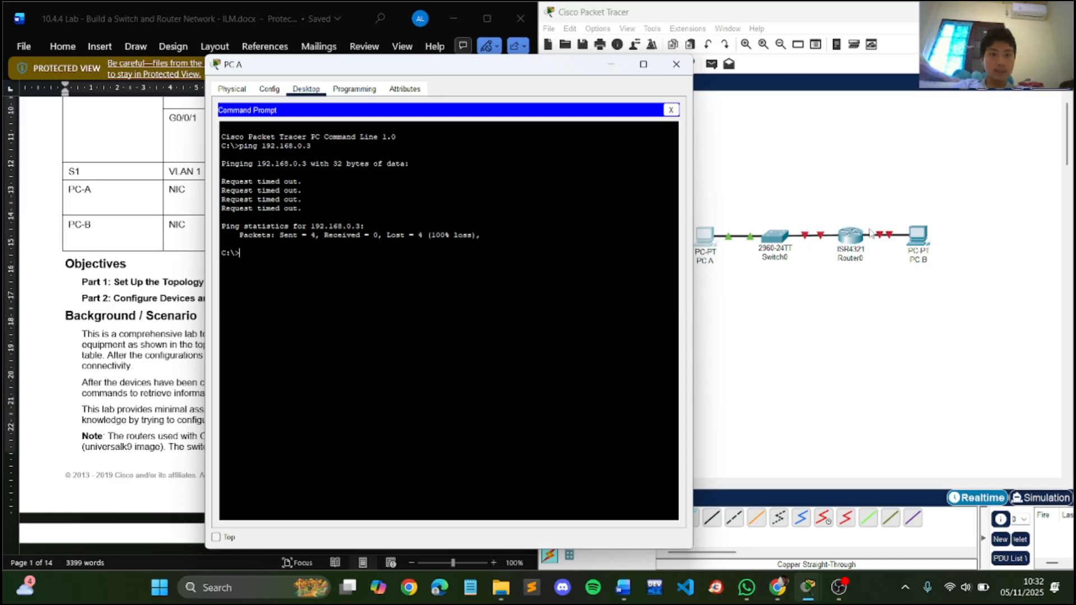
drag(557, 75, 883, 68)
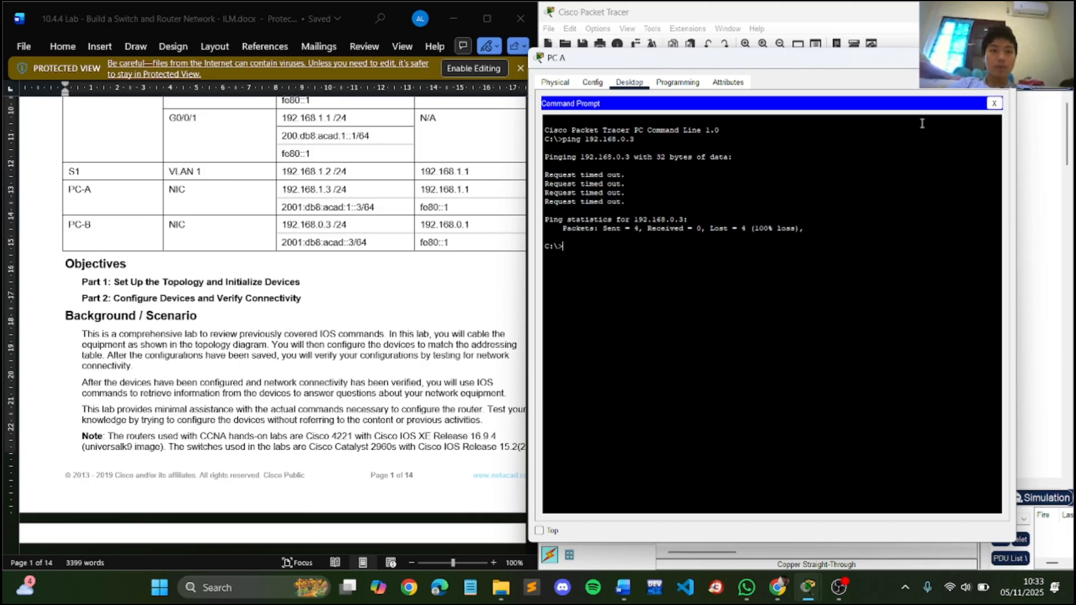
click(999, 58)
- Open Router0's command-line interface and answer no to the initial configuration dialog to reach the user prompt
scroll(434, 232, down, 8)
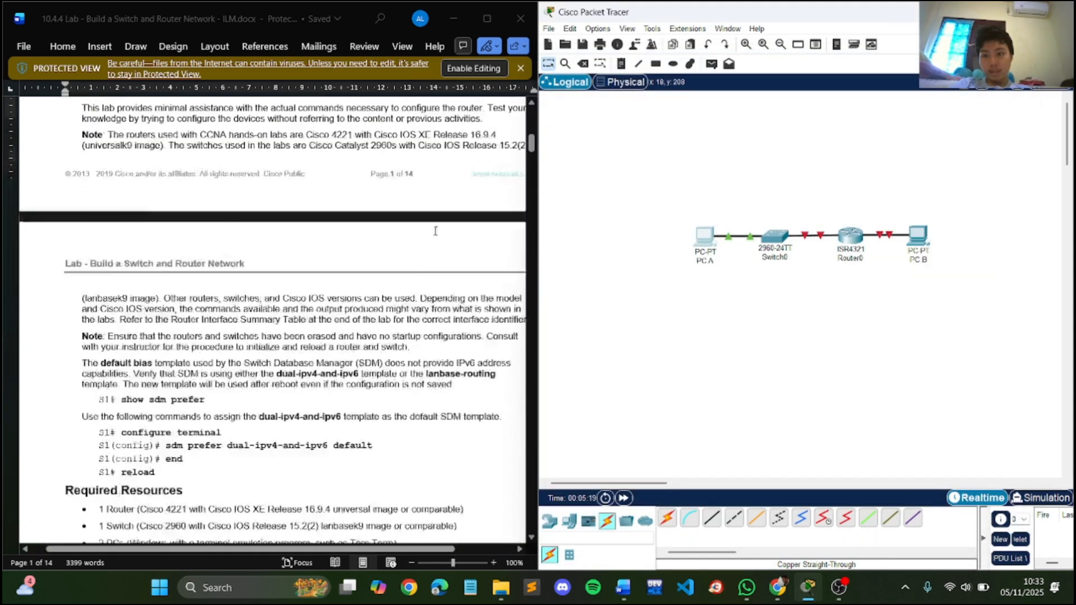
scroll(432, 235, down, 15)
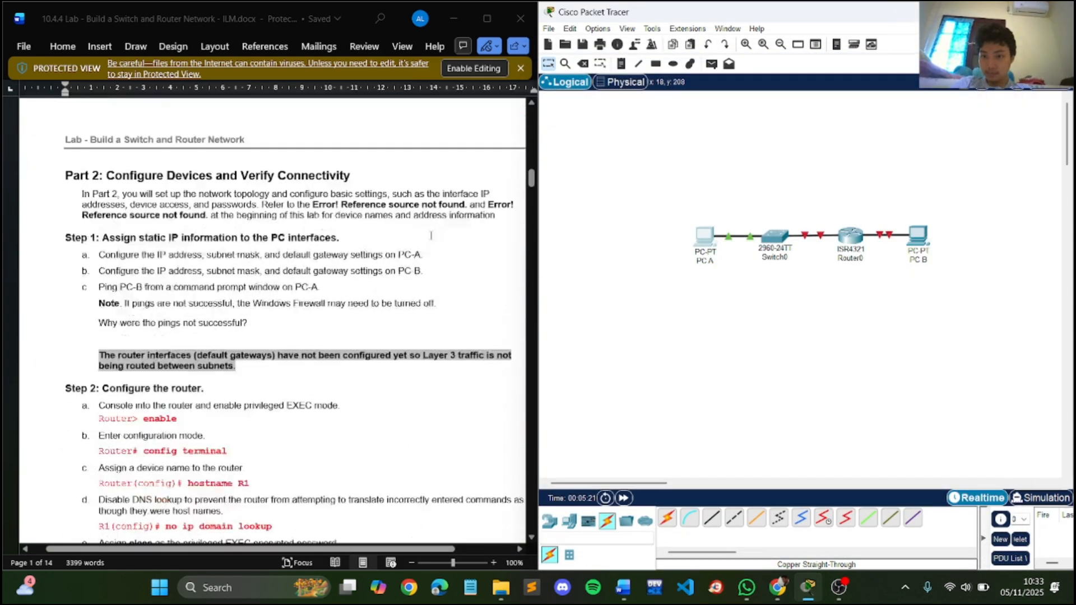
click(851, 236)
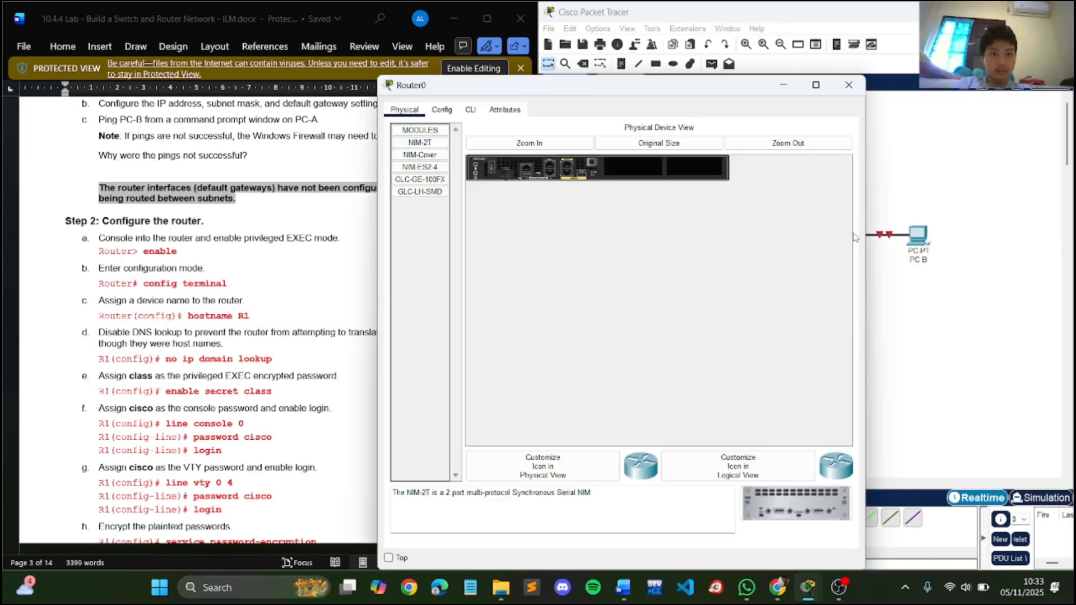
click(470, 109)
click(706, 506)
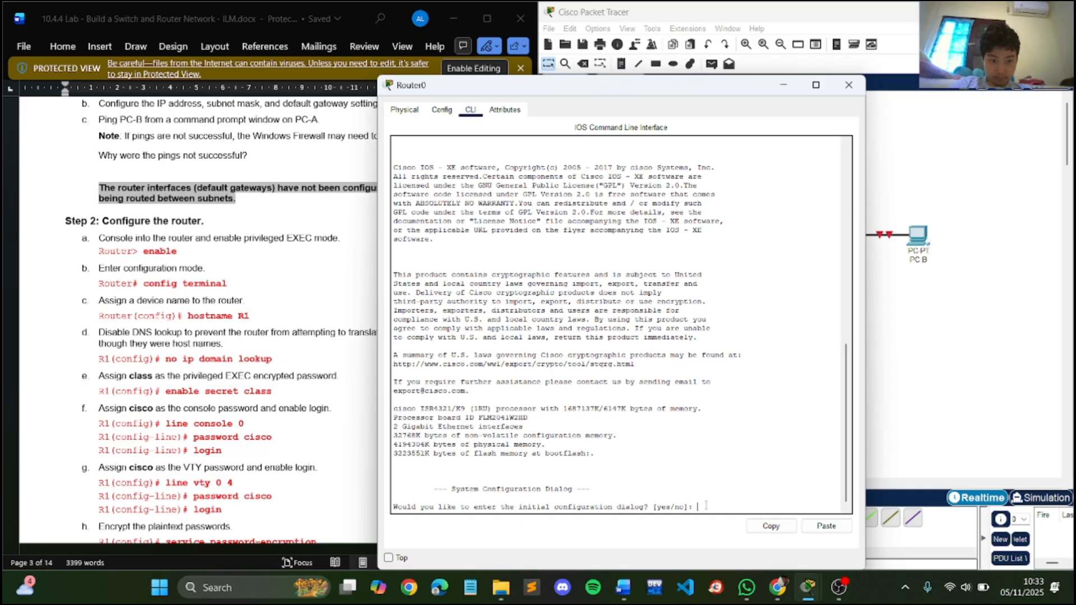
text(no)
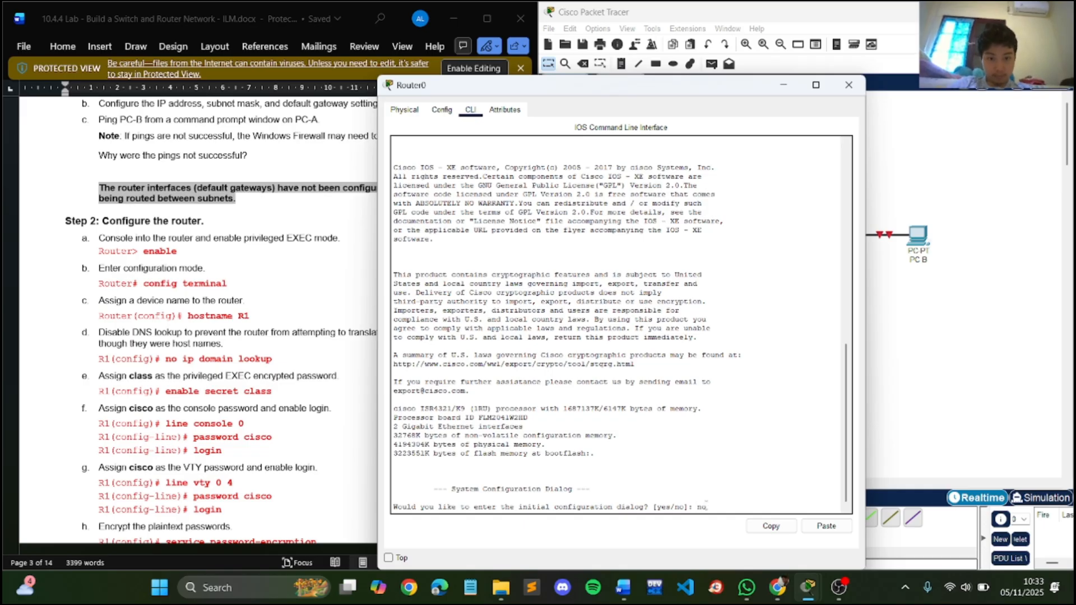
key(Return)
key(Return)
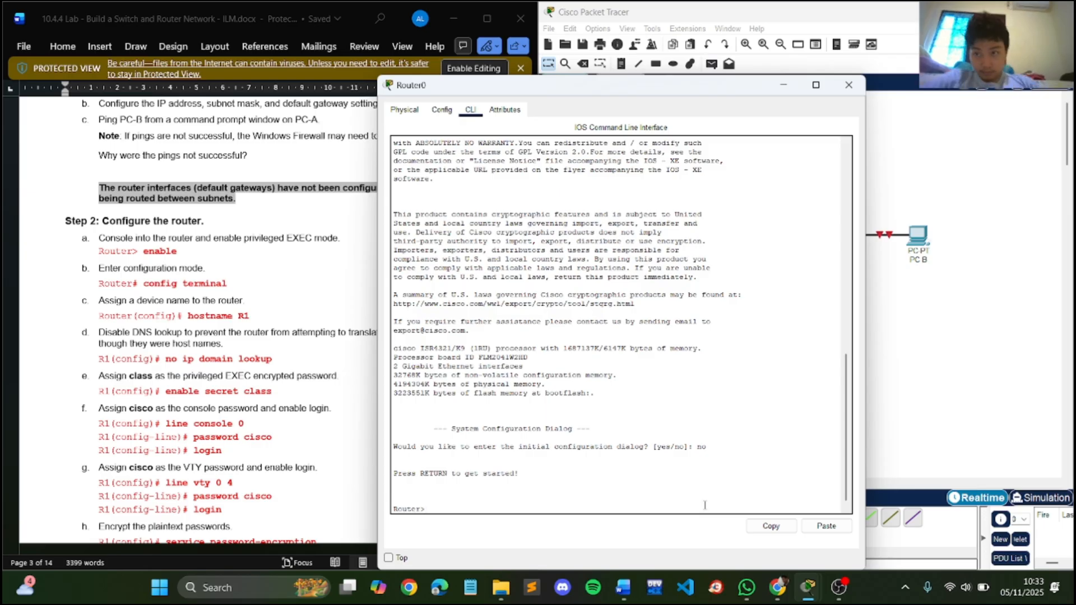
- Enter privileged EXEC mode on the router with en and global configuration mode with conf t
text(en)
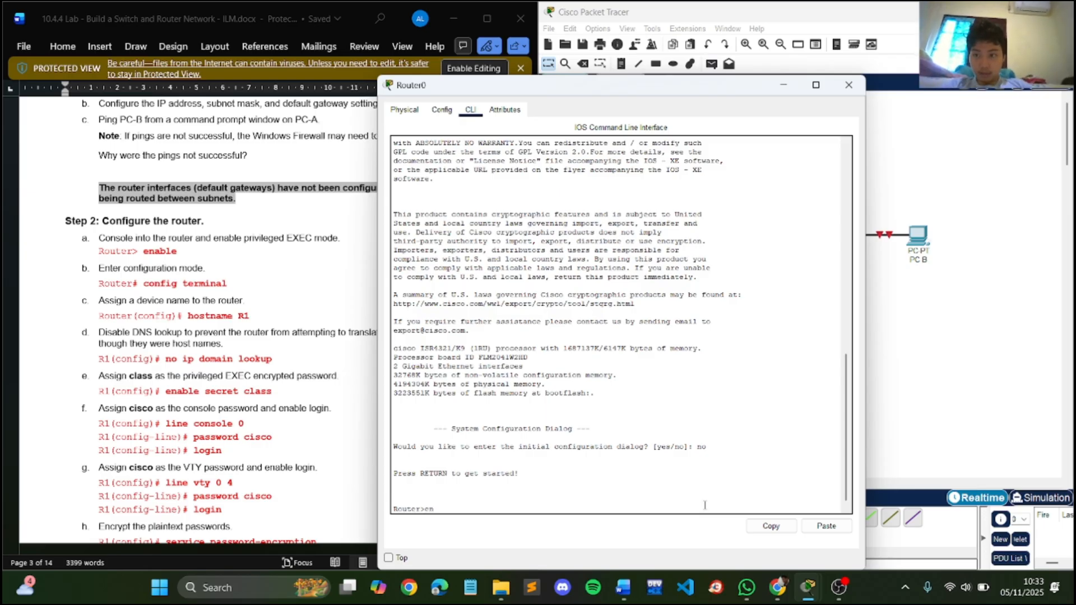
key(Return)
text(conf t)
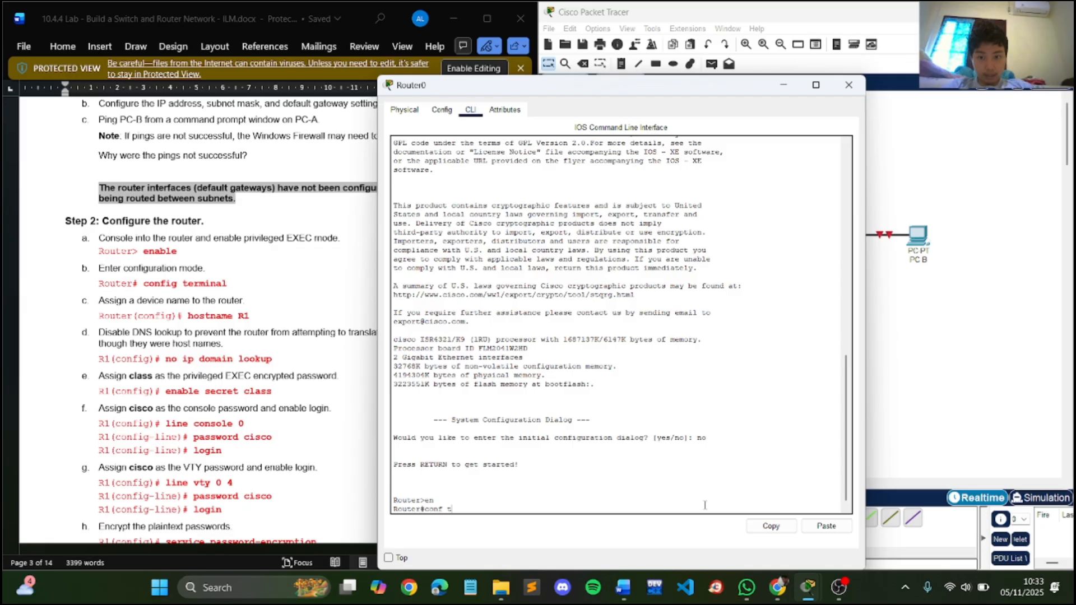
key(Return)
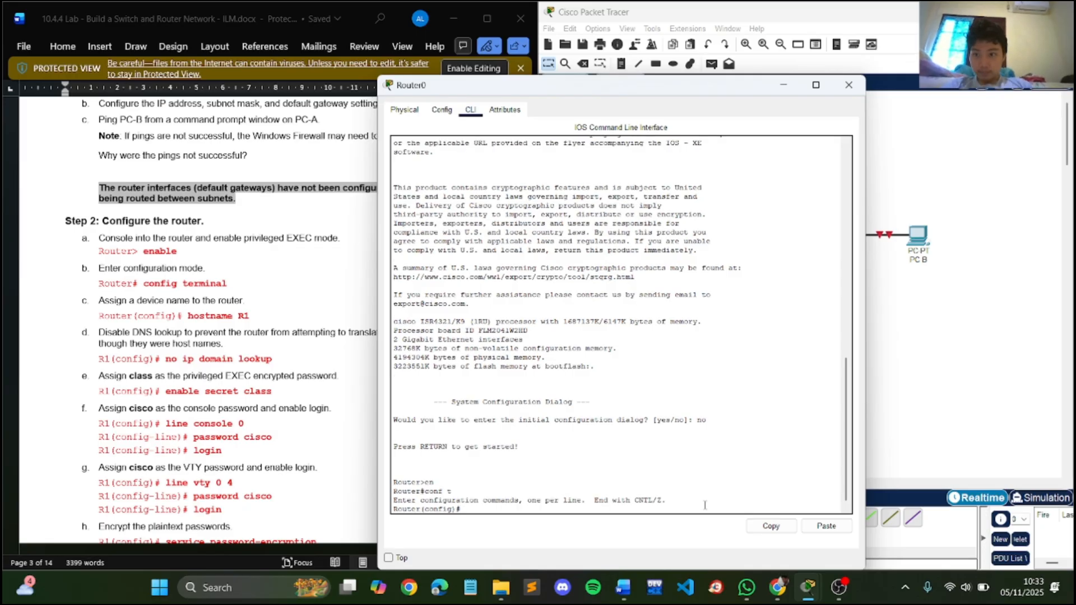
- Set the router's hostname to R1
text(h)
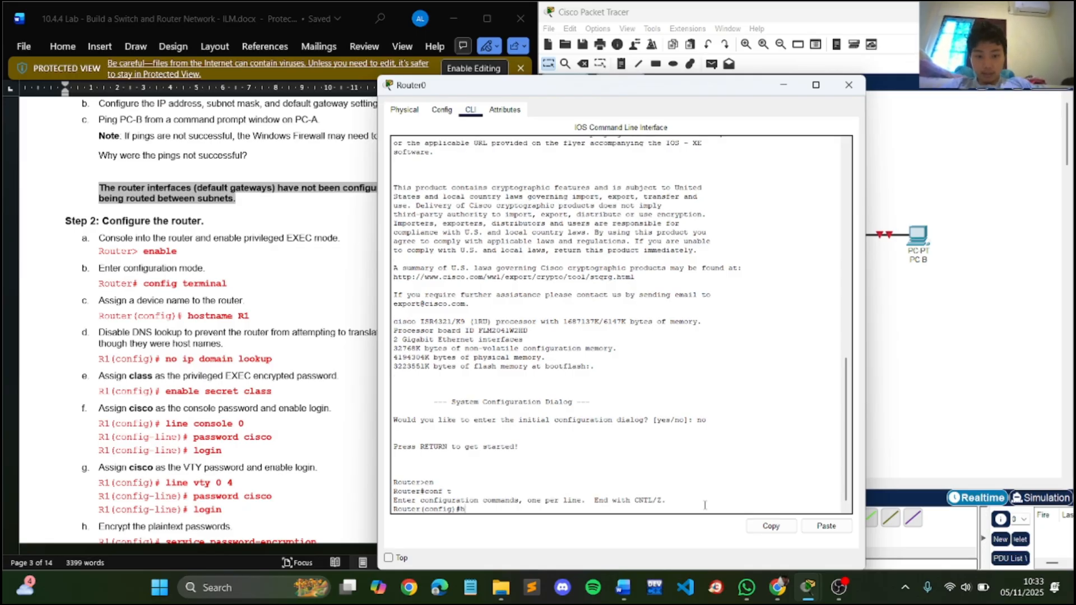
text(ostname R1)
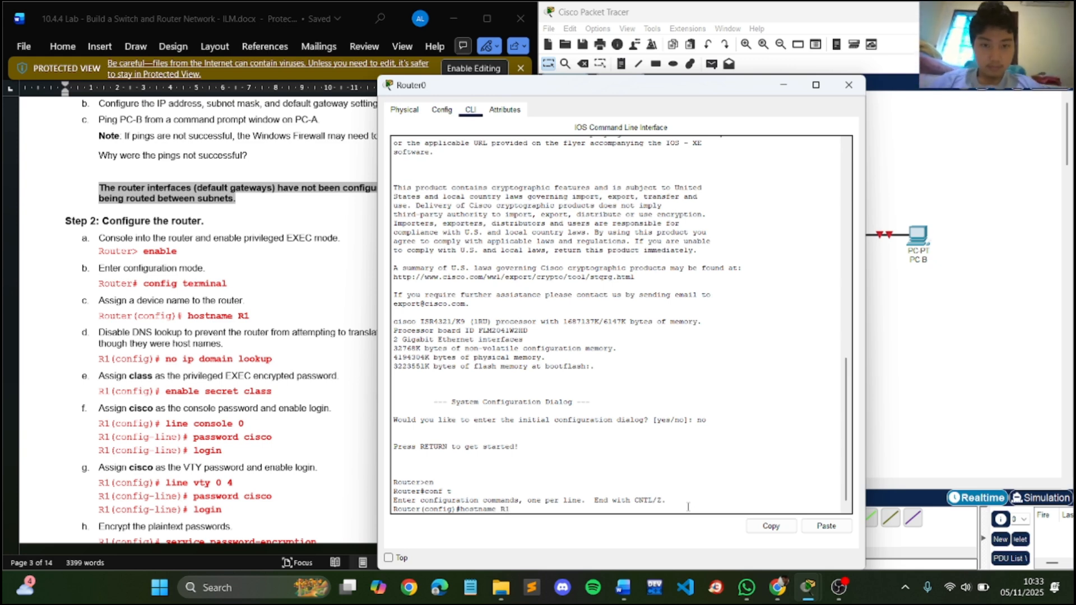
key(Return)
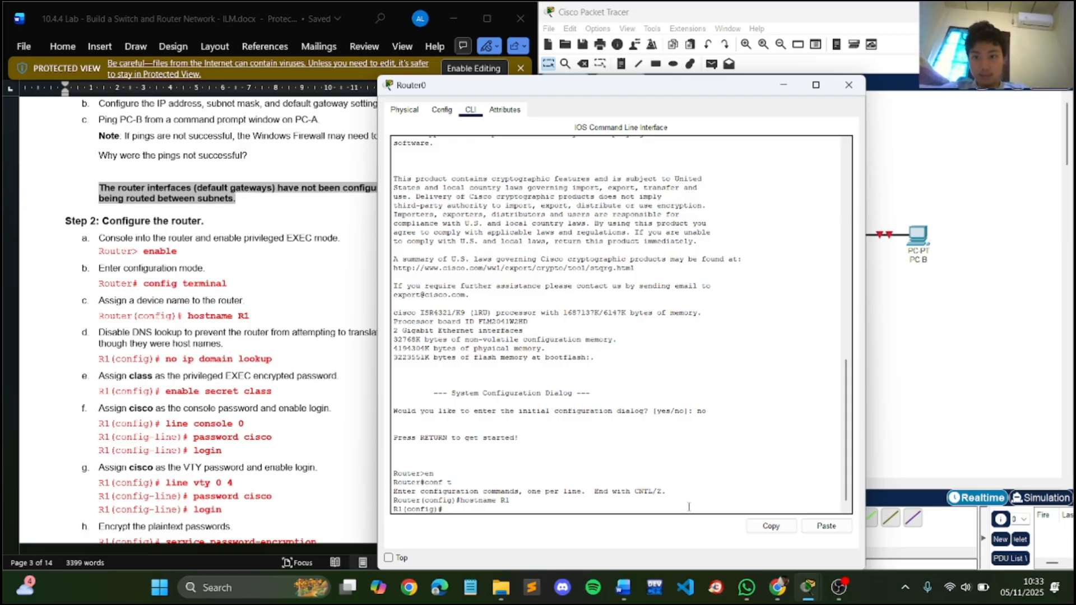
- Move the router window clear of the lab instructions and disable DNS lookup with no ip domain lookup
drag(736, 86, 870, 63)
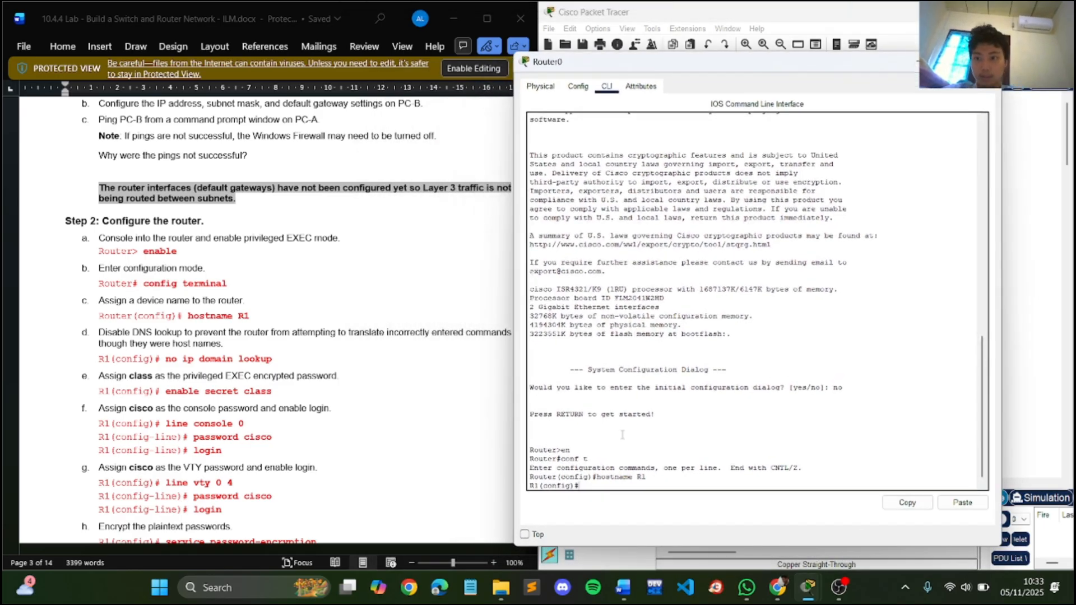
text(no)
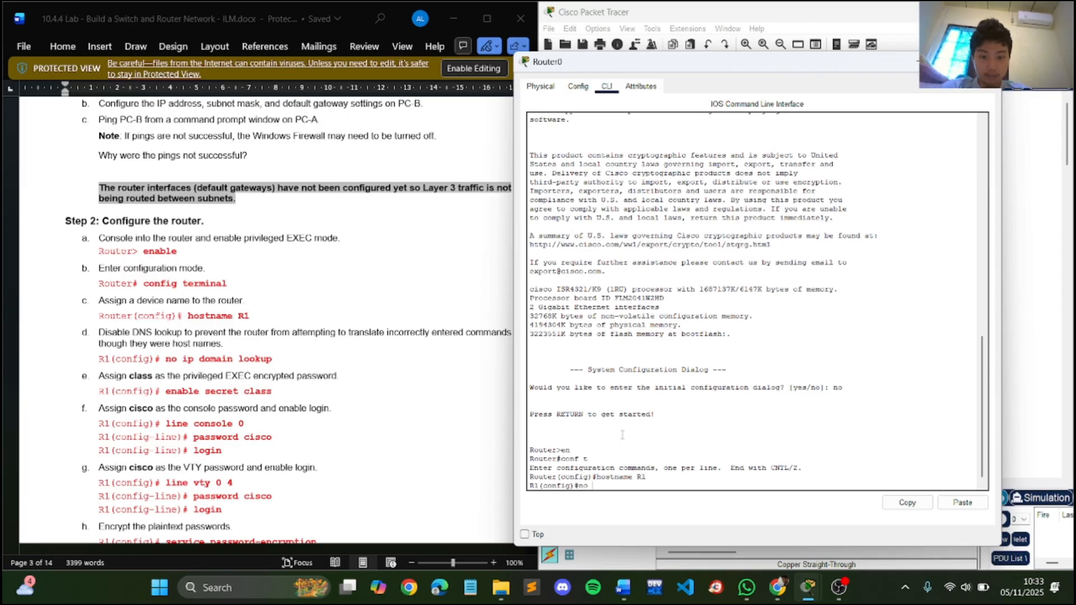
text( ip d)
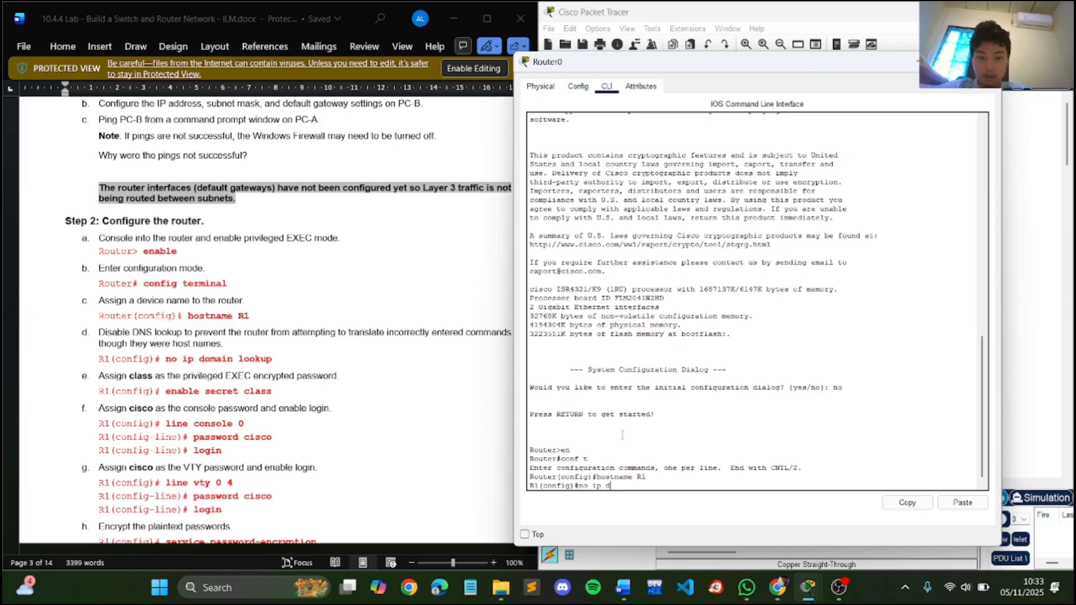
text(omain lookup)
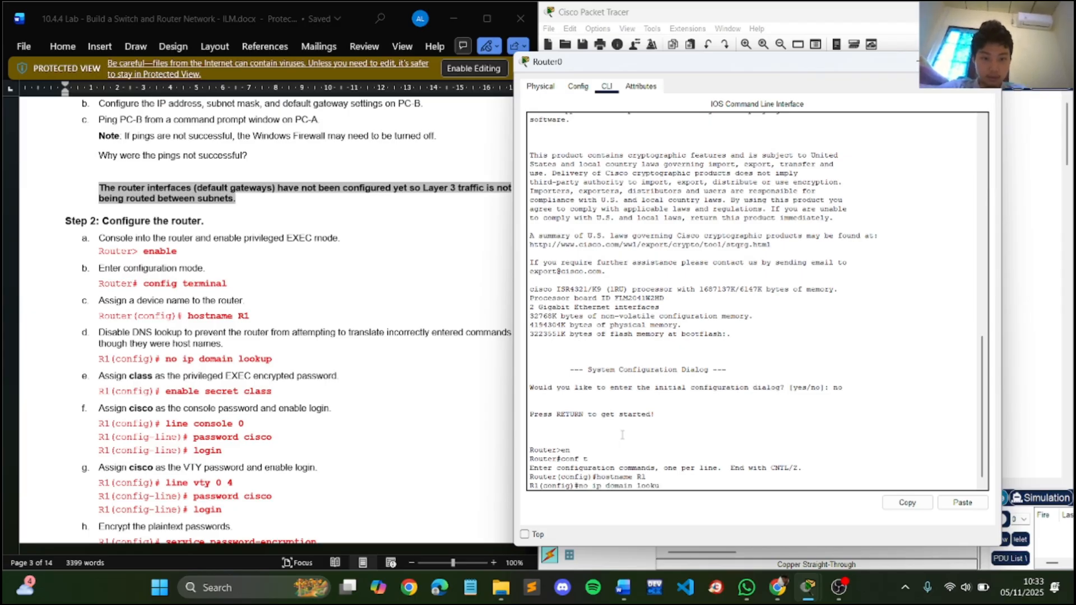
key(Return)
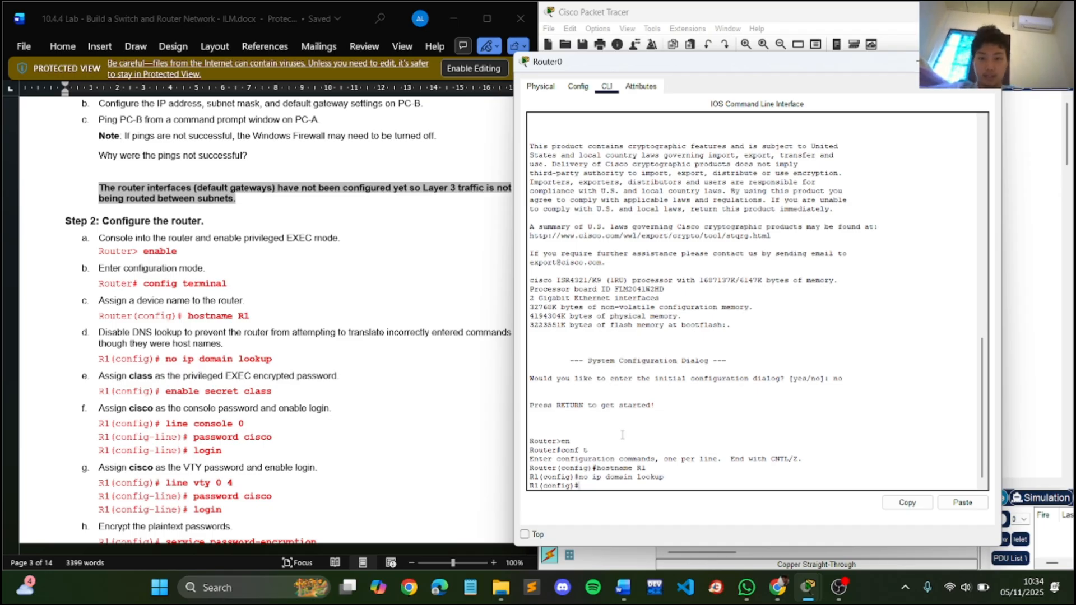
- Assign the privileged EXEC encrypted password given in the lab to R1 with the enable secret command
text(ena)
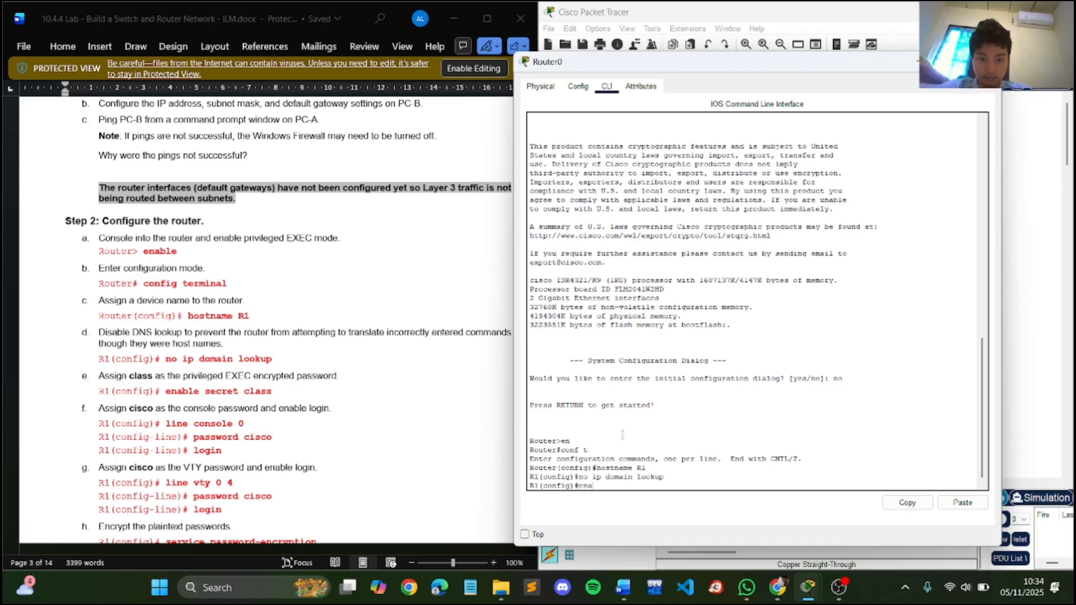
text(ble sec)
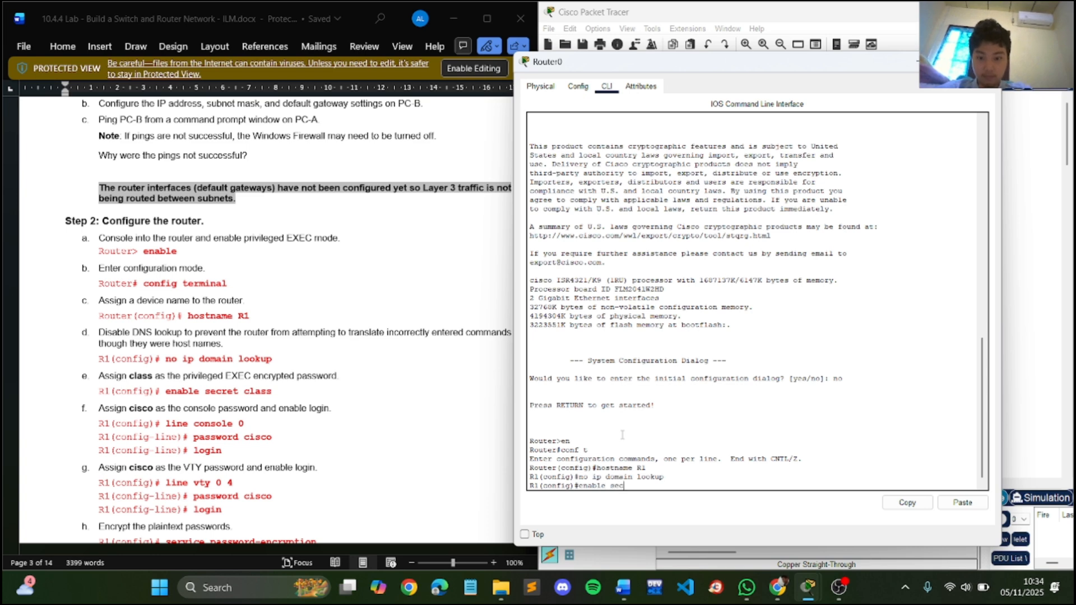
text(ret cl)
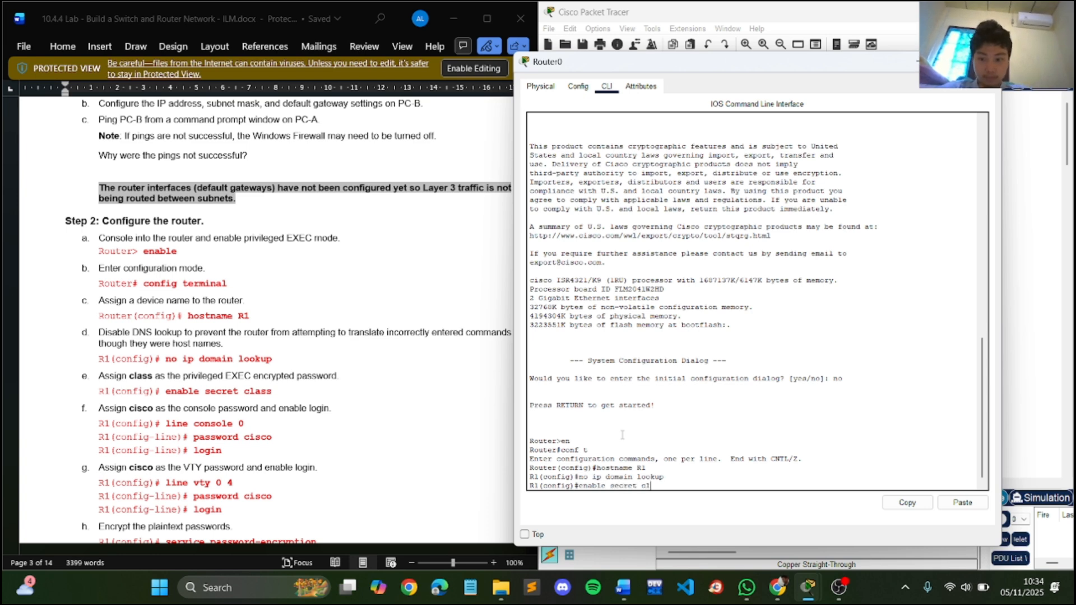
text(ass)
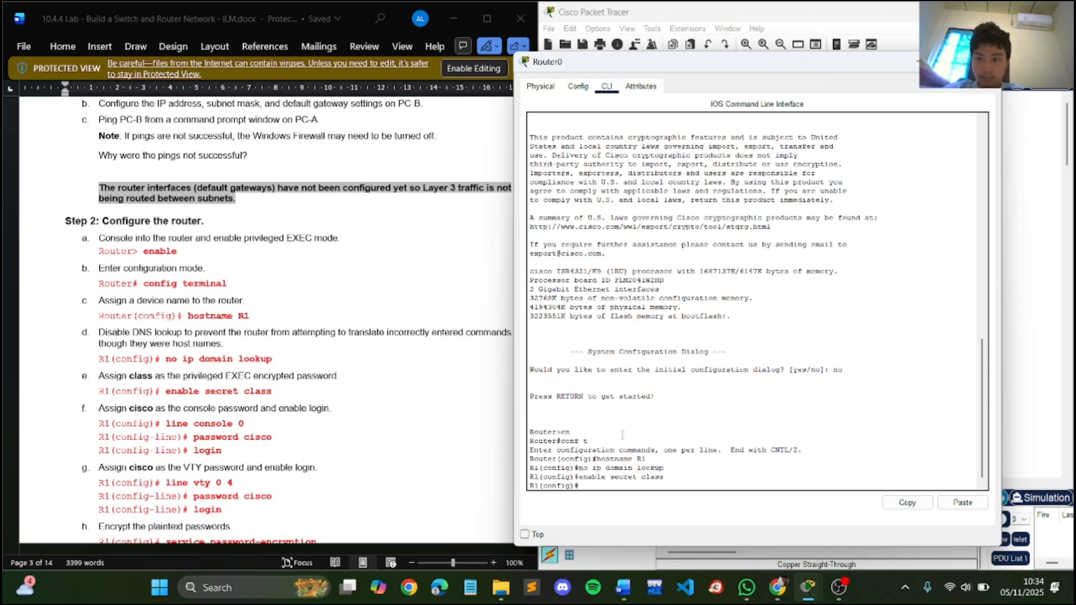
- Enter line configuration mode for R1's console port with line console 0
text(line)
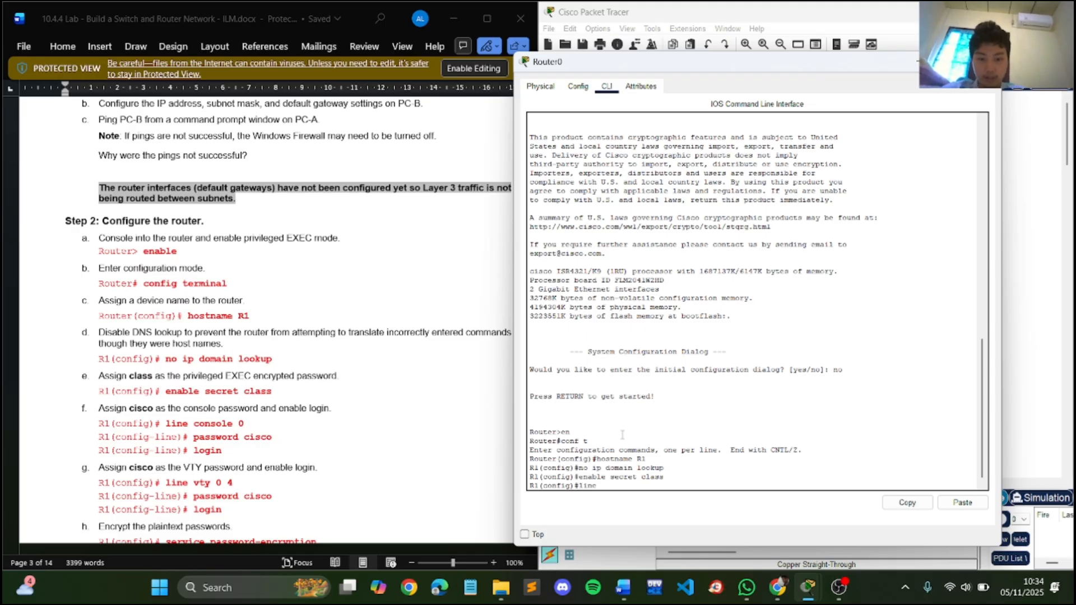
text( console 0)
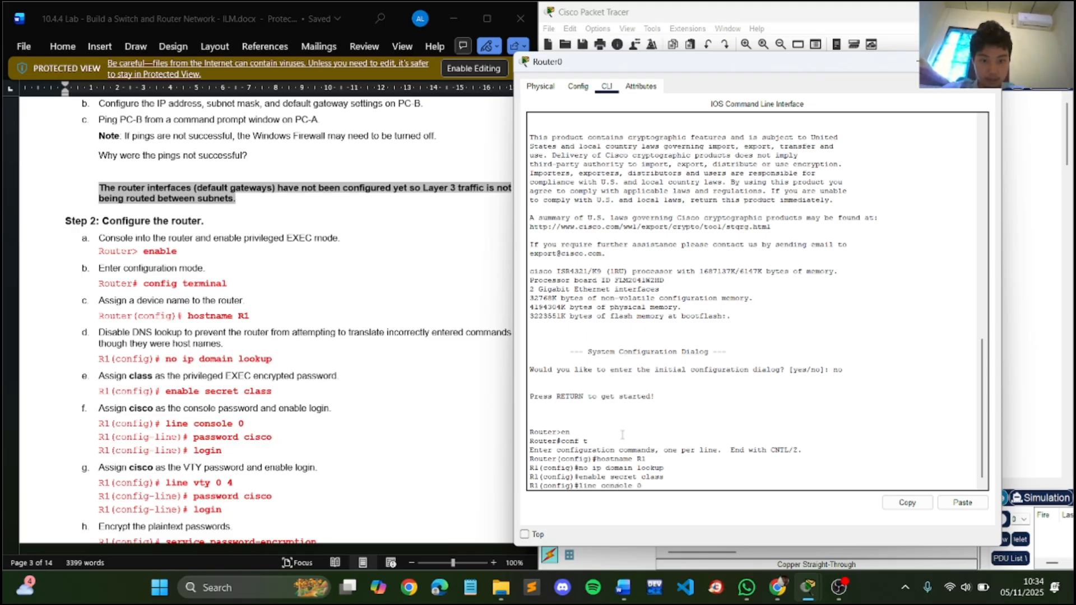
key(Return)
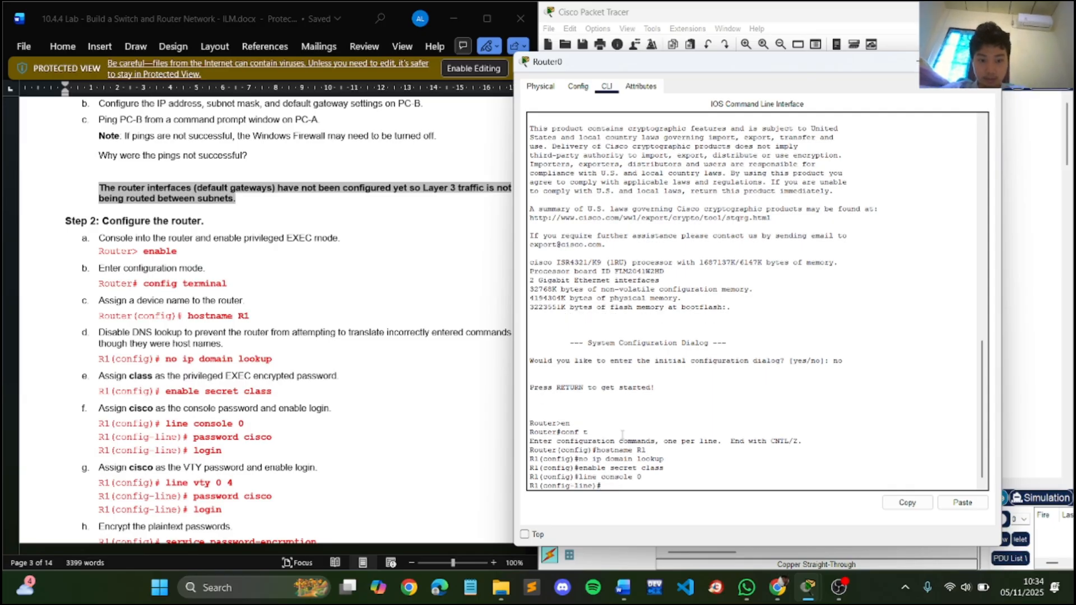
- Assign the console line password given in the lab instructions on R1 and enable login on that line
text(password)
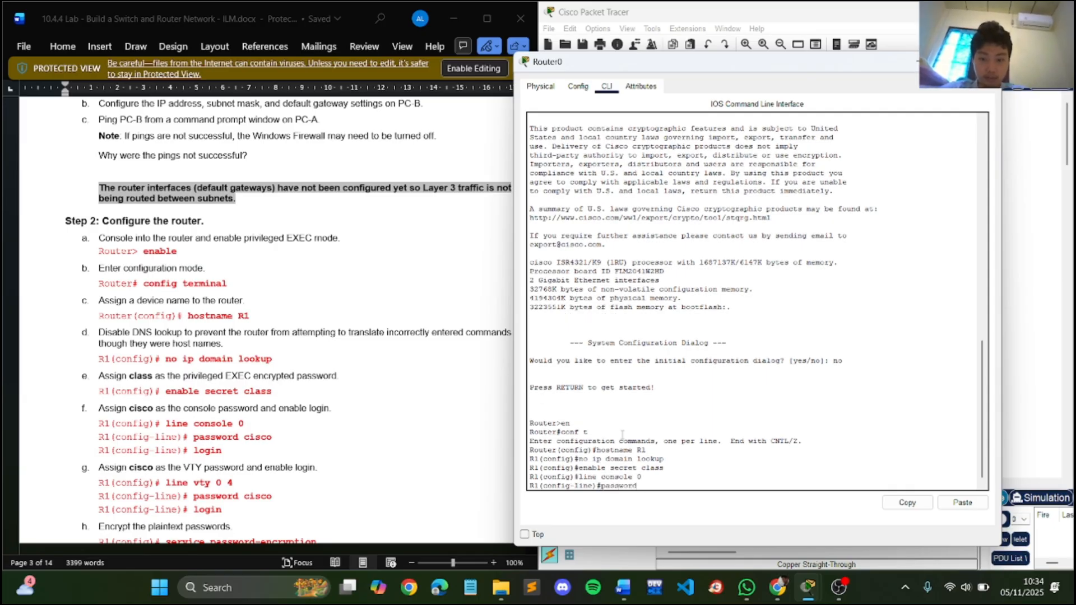
text( cisco)
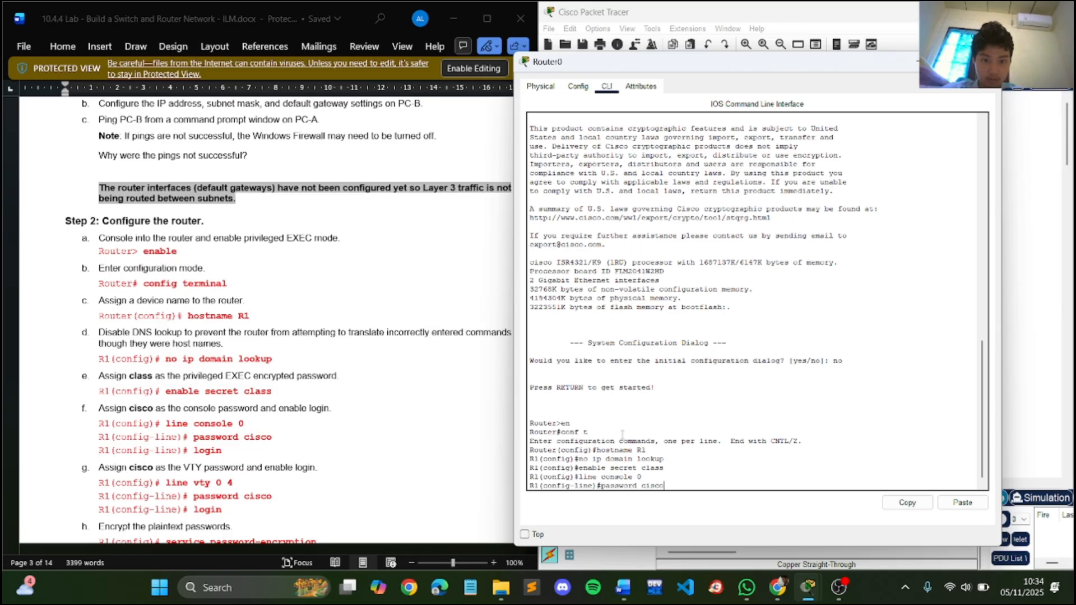
key(Return)
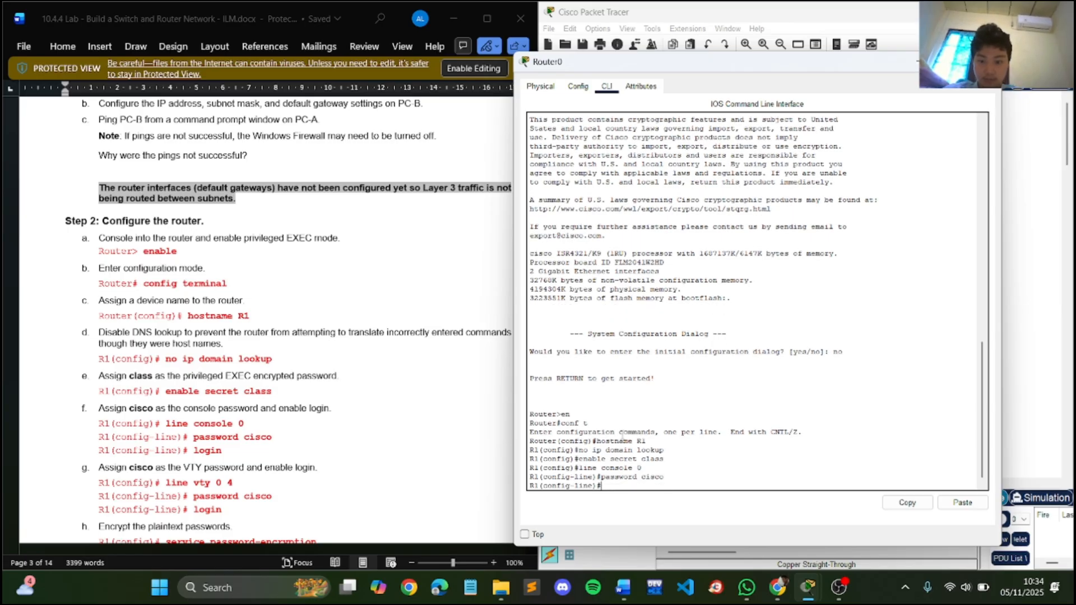
text(login)
key(Return)
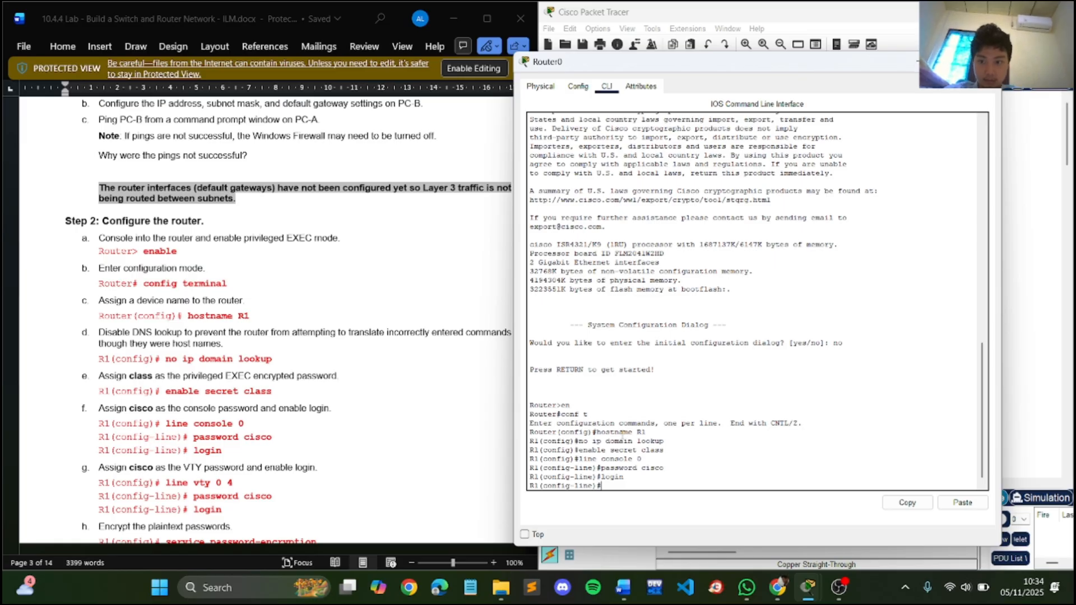
- Configure R1's VTY lines 0 4 with the VTY password given in the lab instructions and enable login
text(line vty)
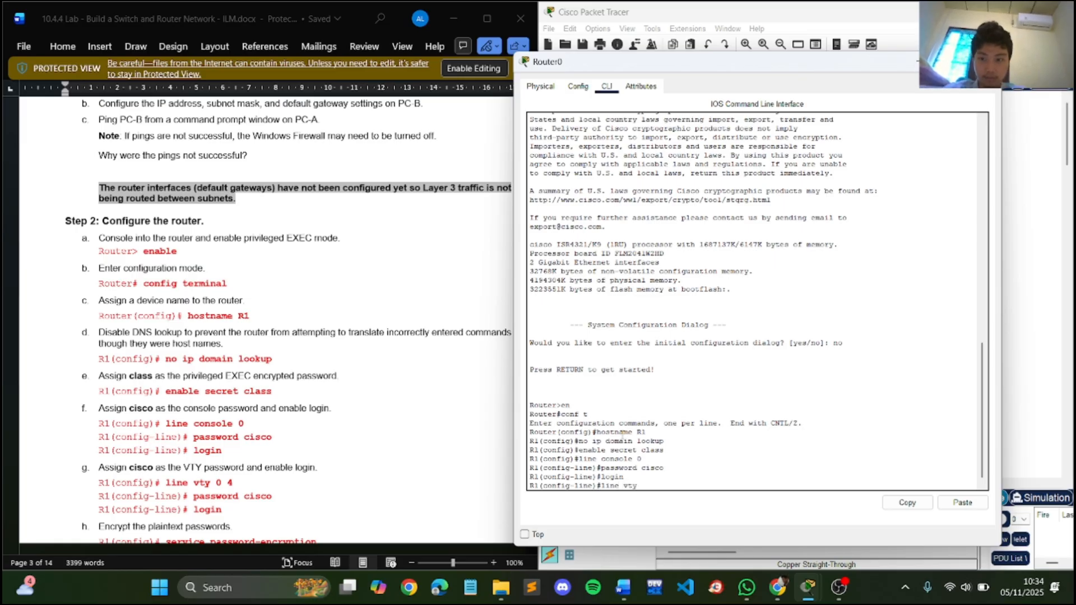
text( 0)
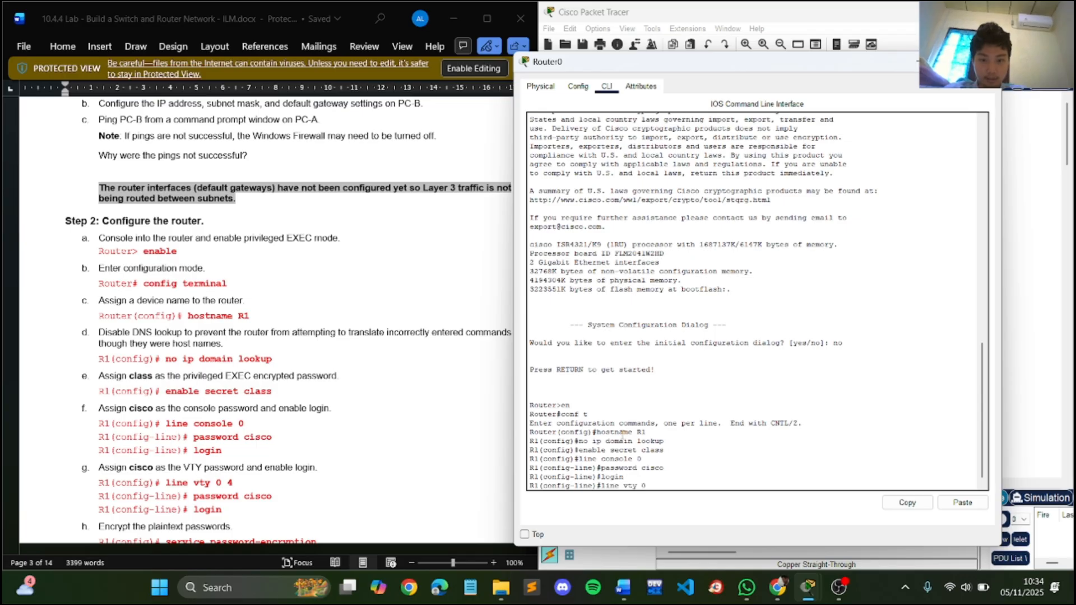
text( 4)
key(Return)
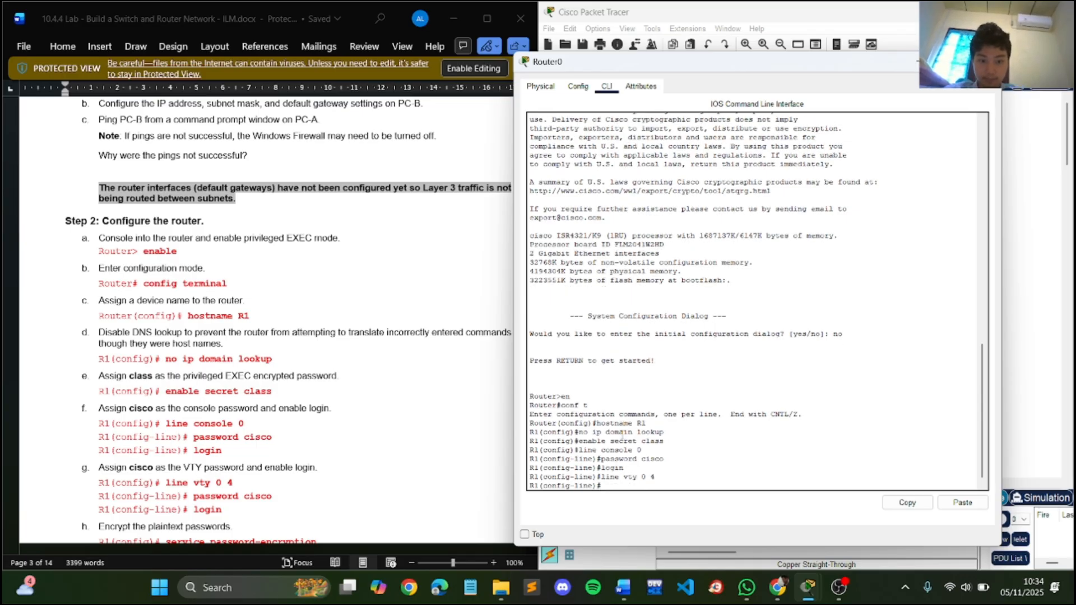
text(password)
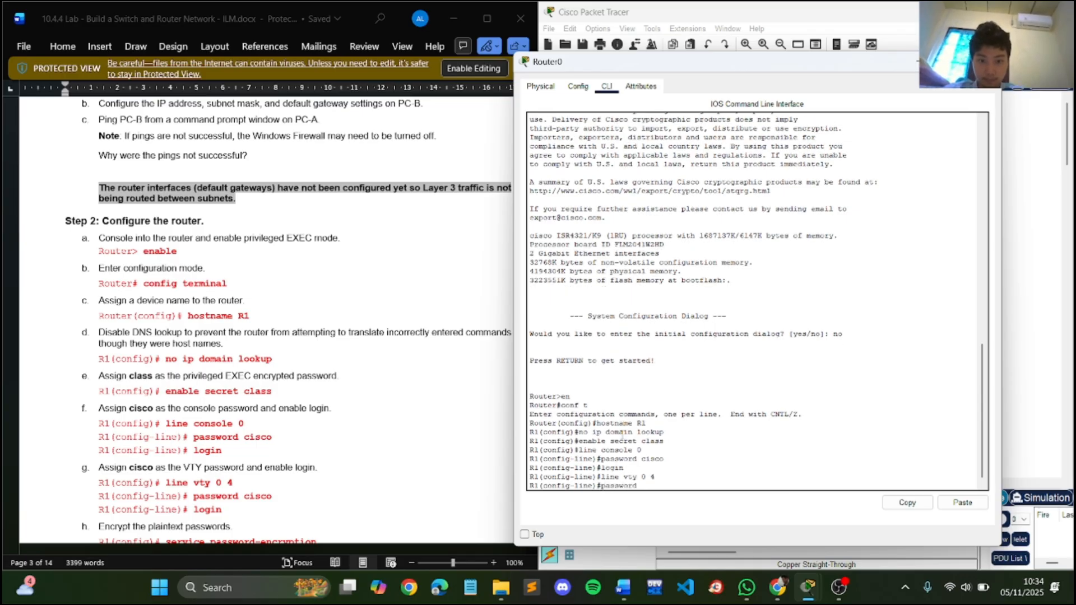
text( cisco)
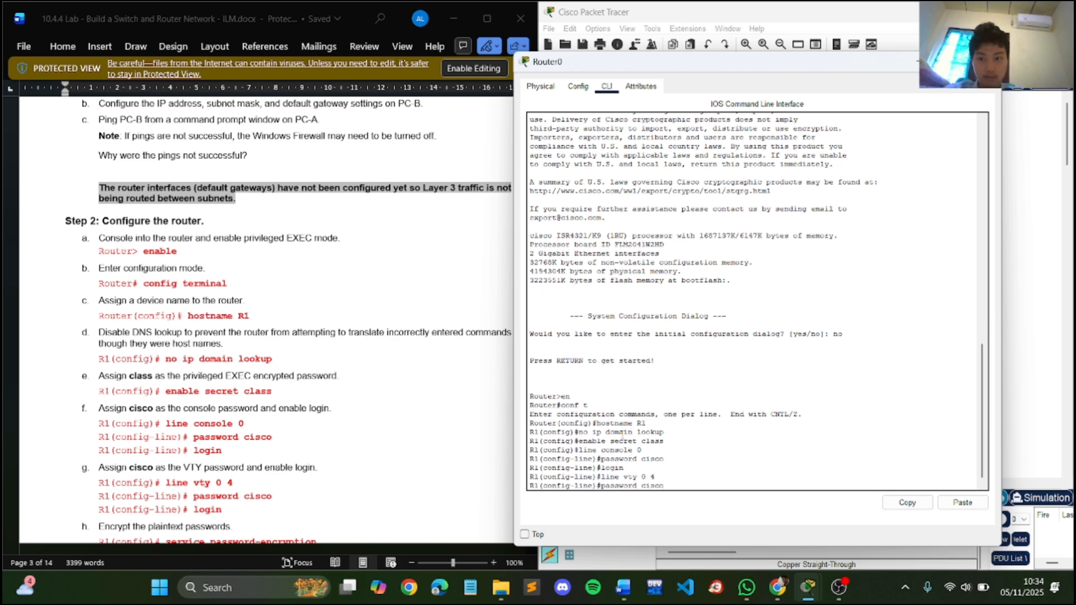
key(Return)
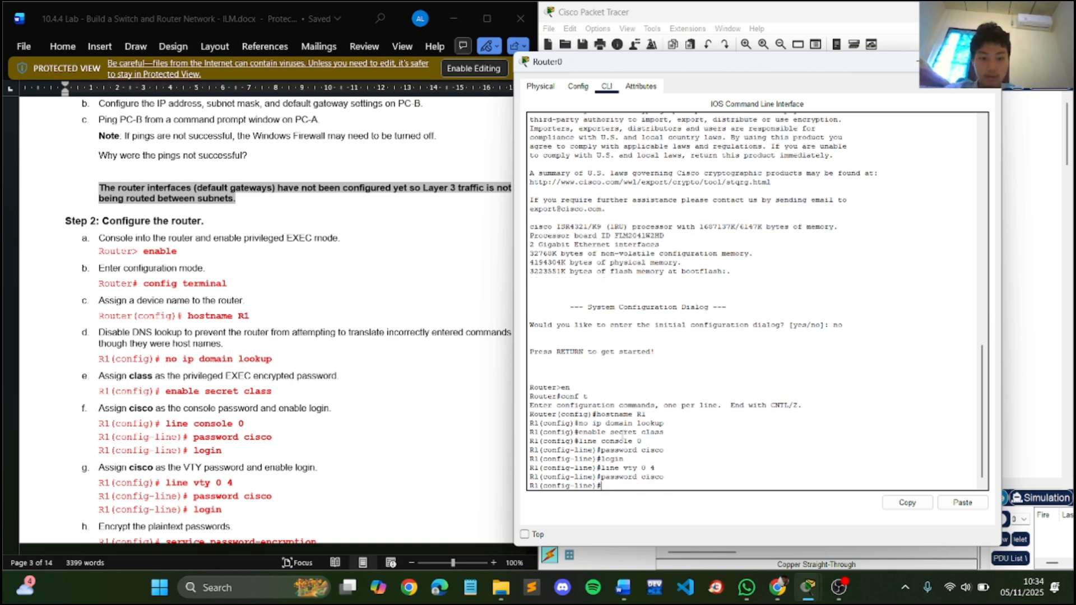
text(login)
key(Return)
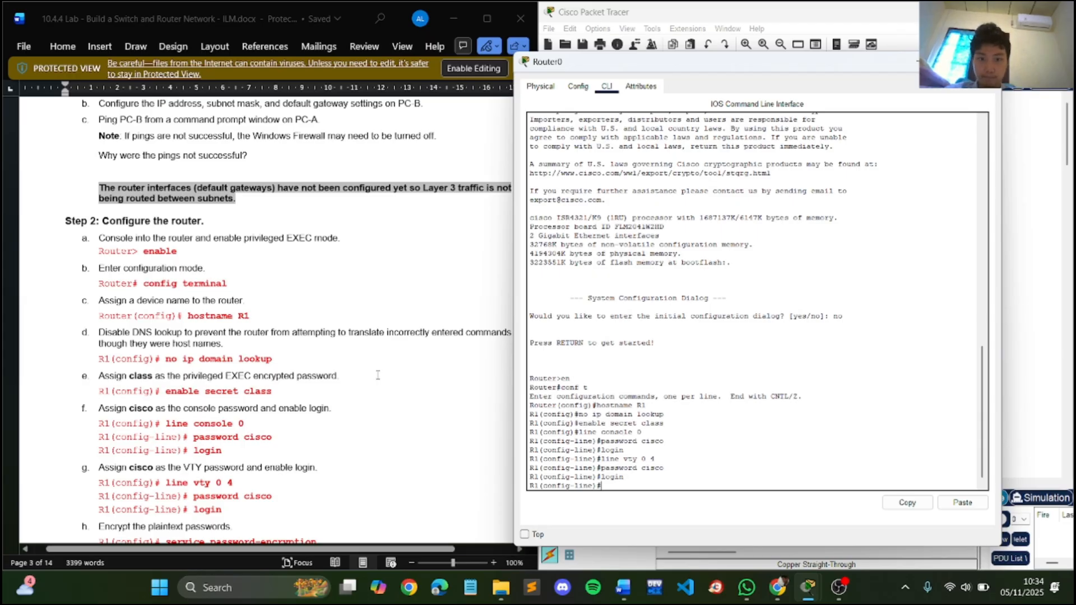
scroll(378, 375, down, 2)
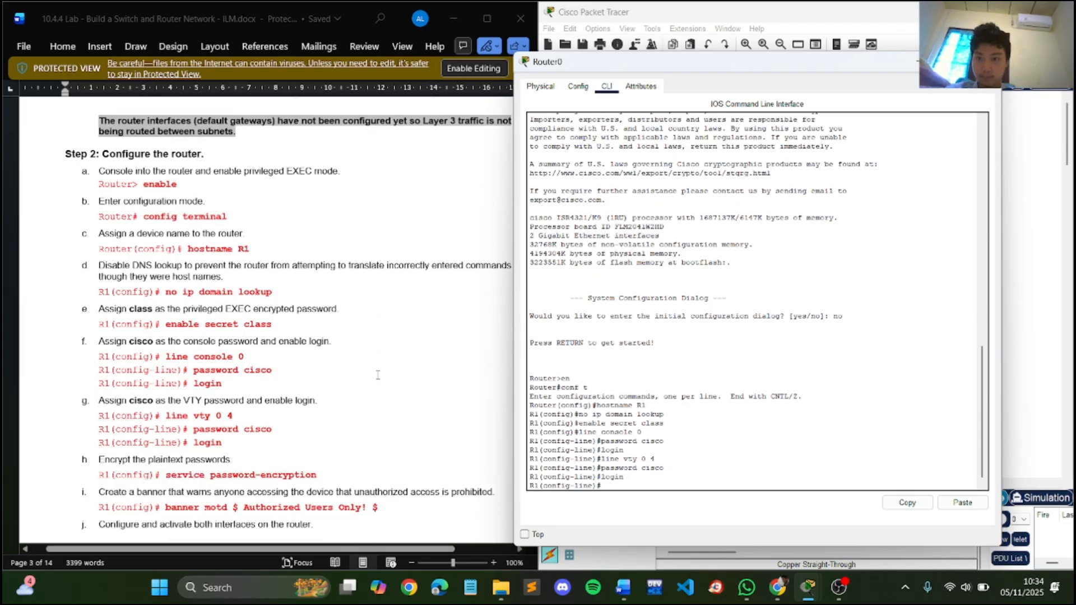
scroll(377, 375, down, 3)
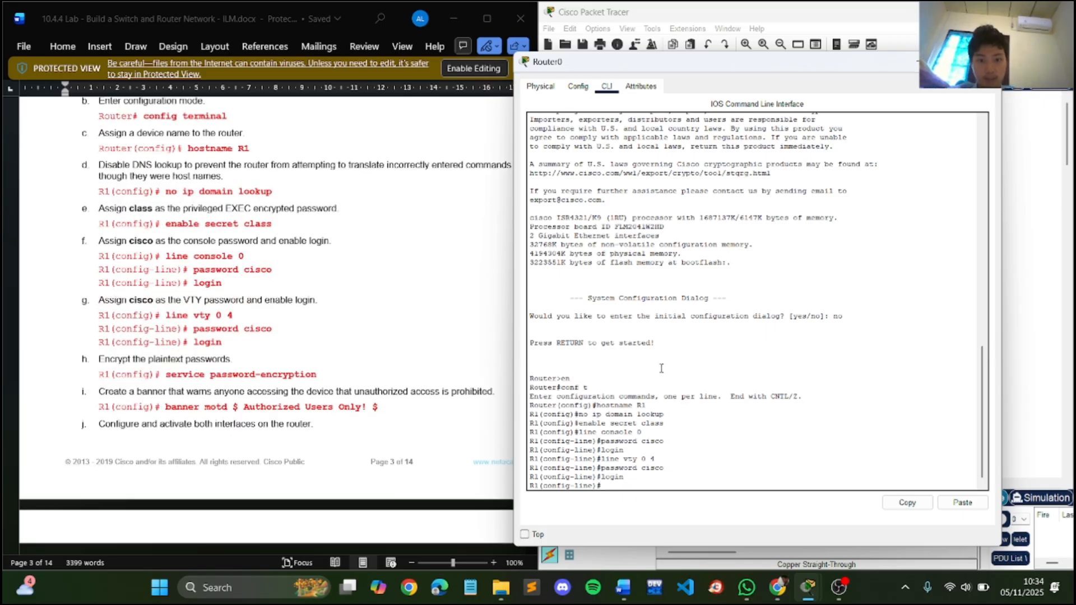
text(erv)
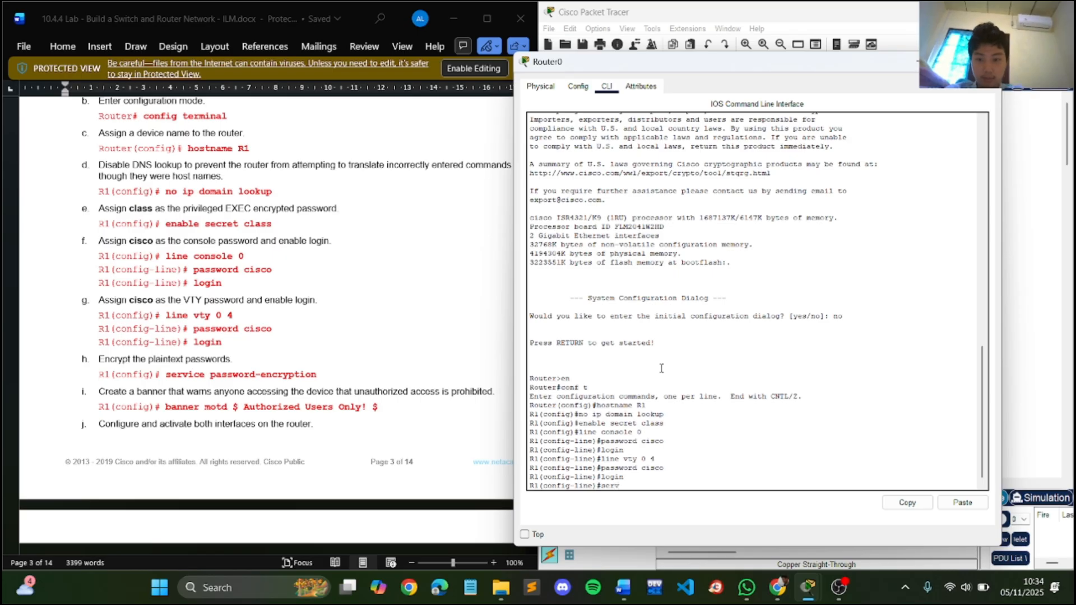
key(BackSpace)
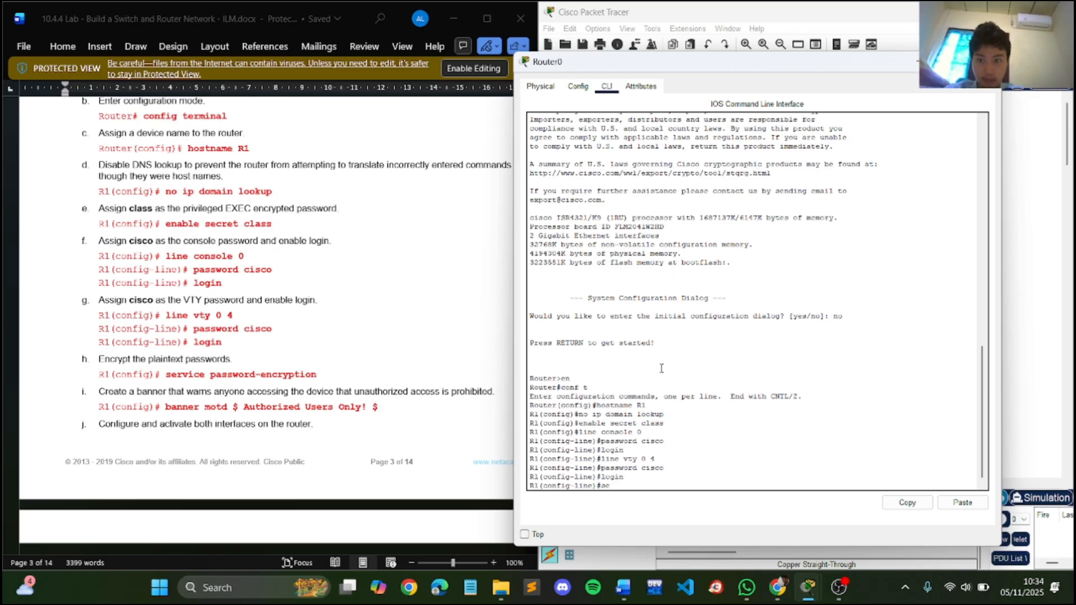
key(BackSpace)
key(BackSpace)
- Exit line configuration mode and encrypt R1's plaintext passwords with service password-encryption
text(exit)
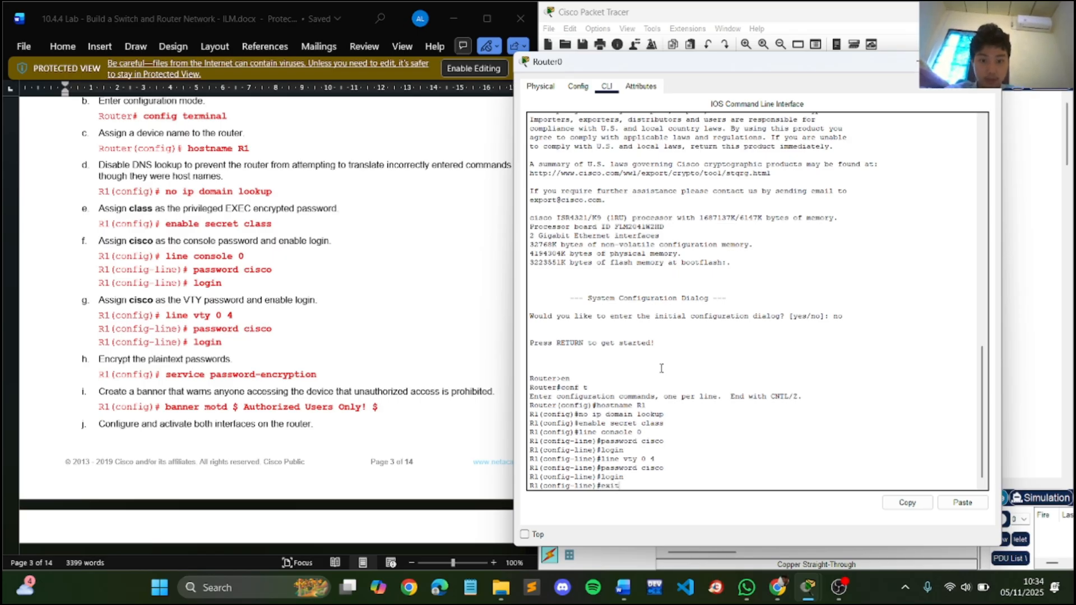
key(Return)
text(service)
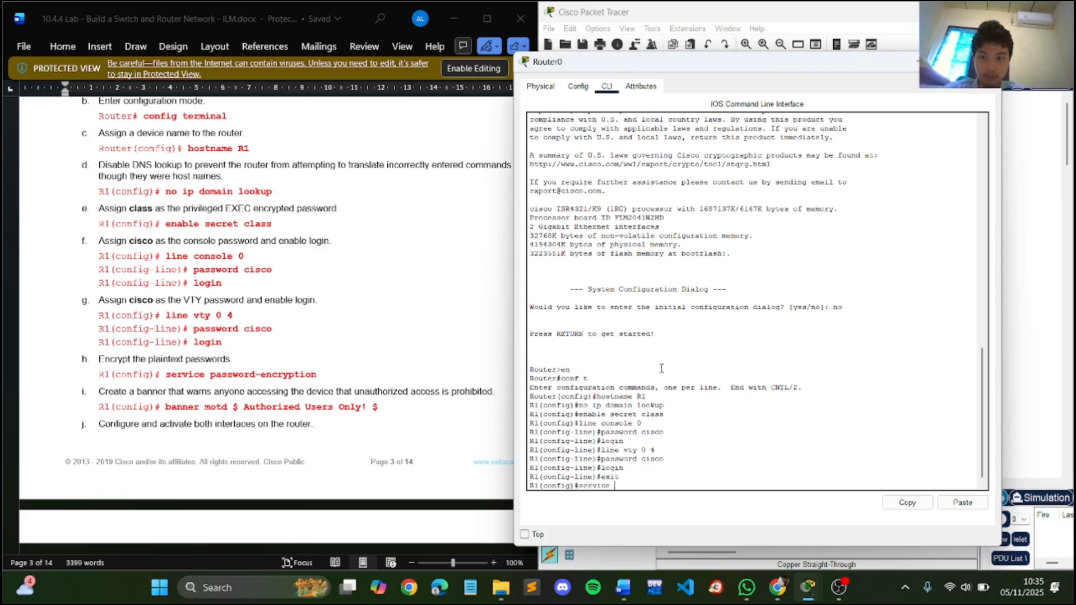
text( password-)
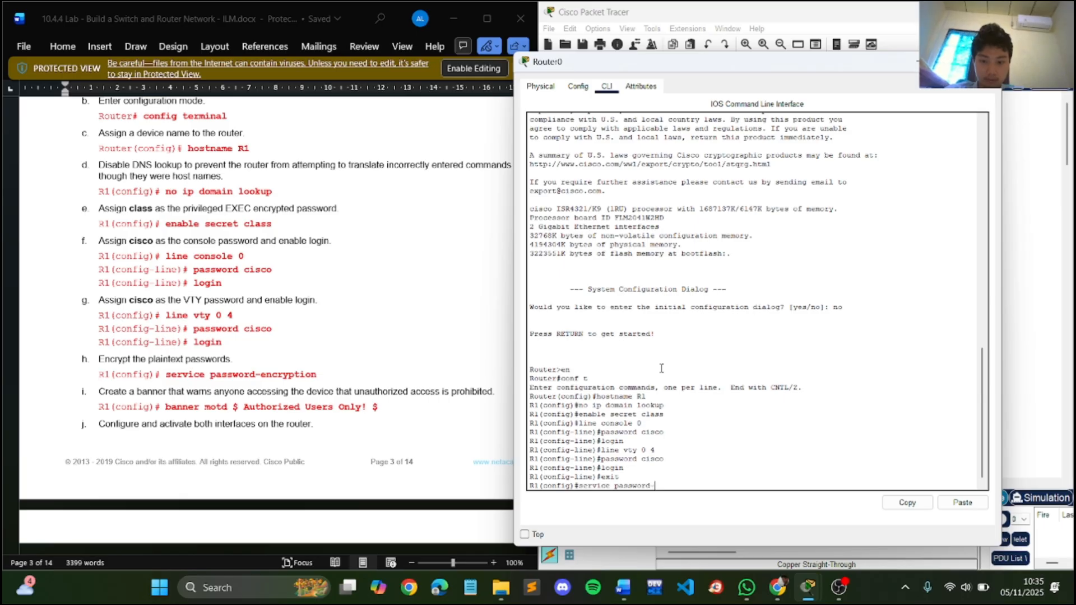
text(encryption)
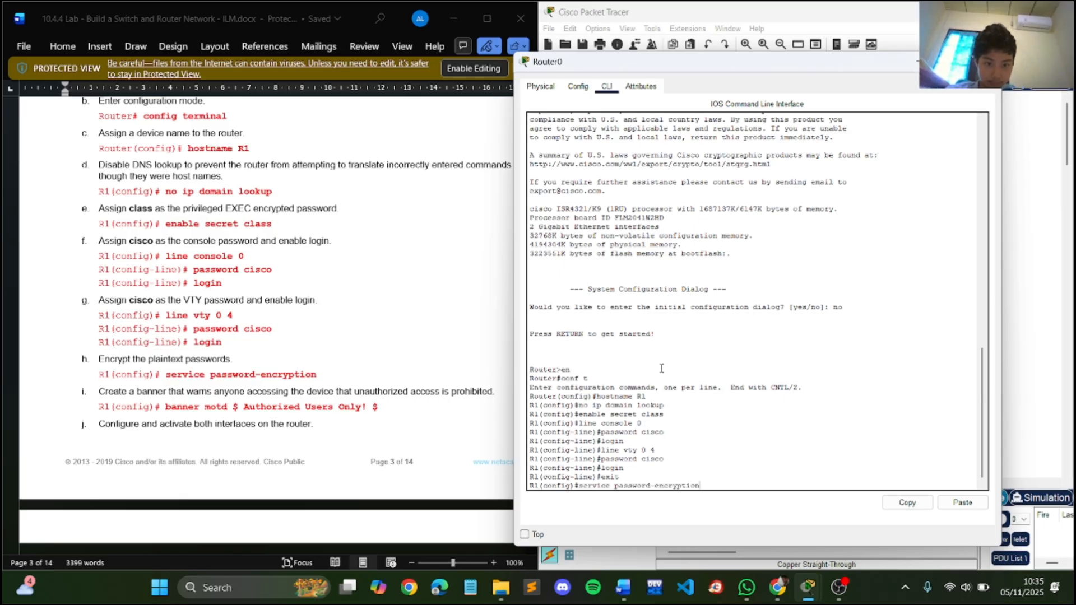
key(Return)
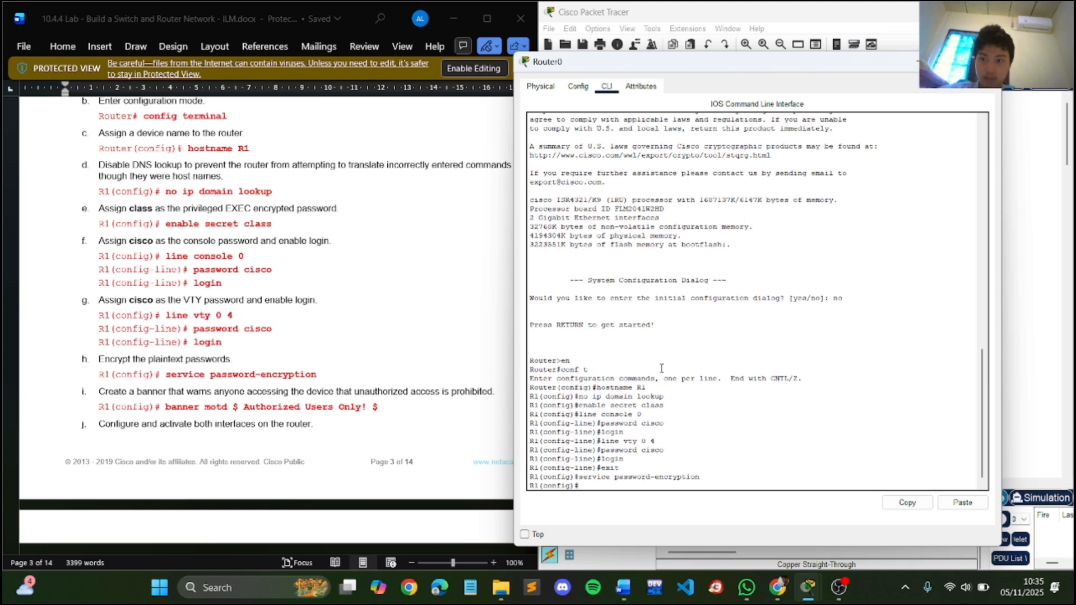
- Create R1's login warning banner with banner motd $ Authorized Users Only! $
text(banner)
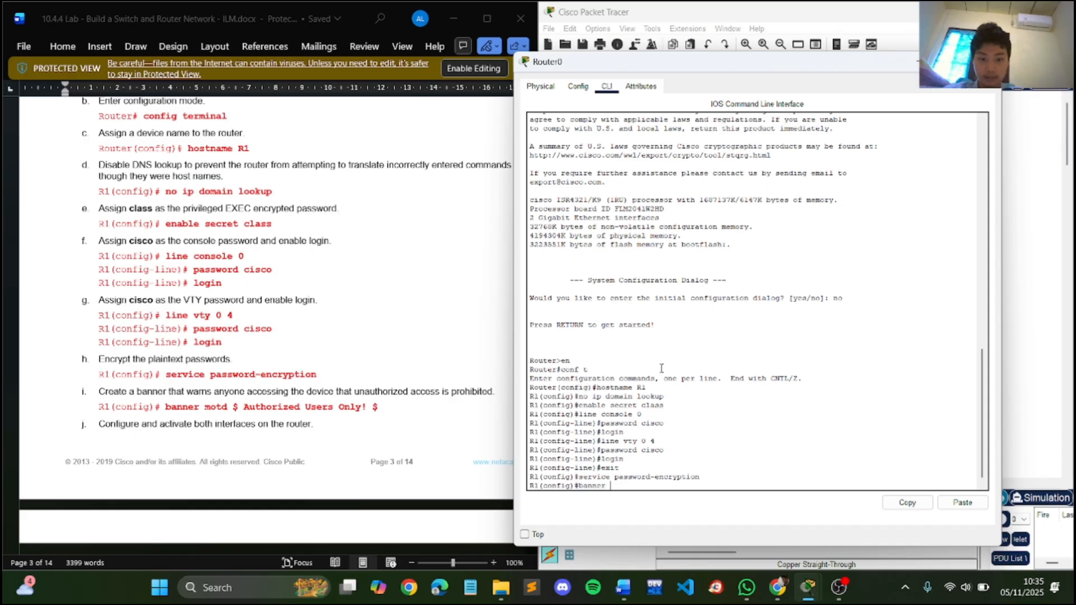
text( motd $)
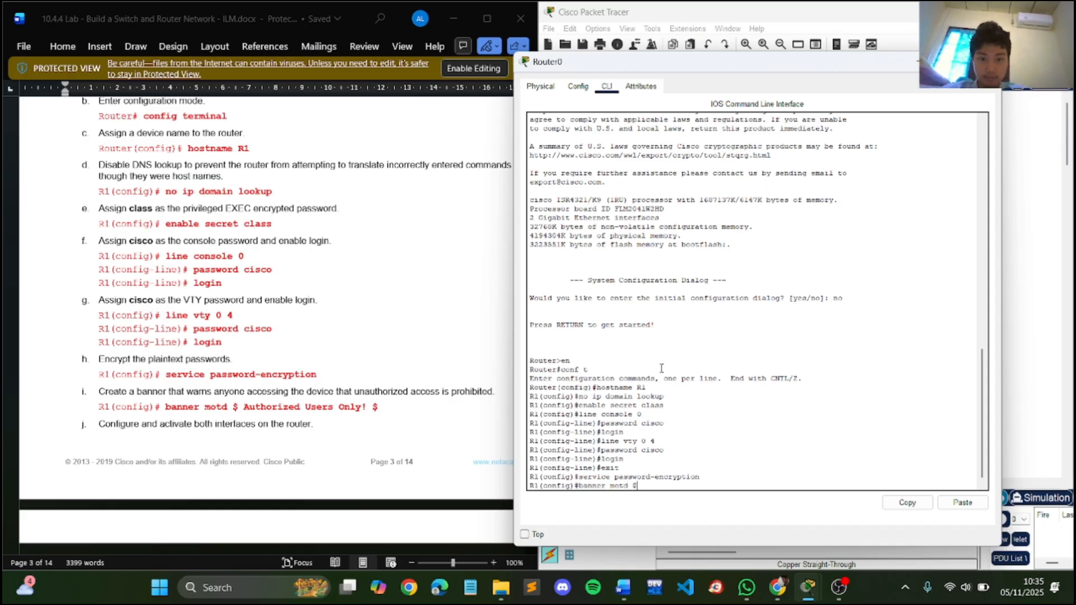
text( Aut)
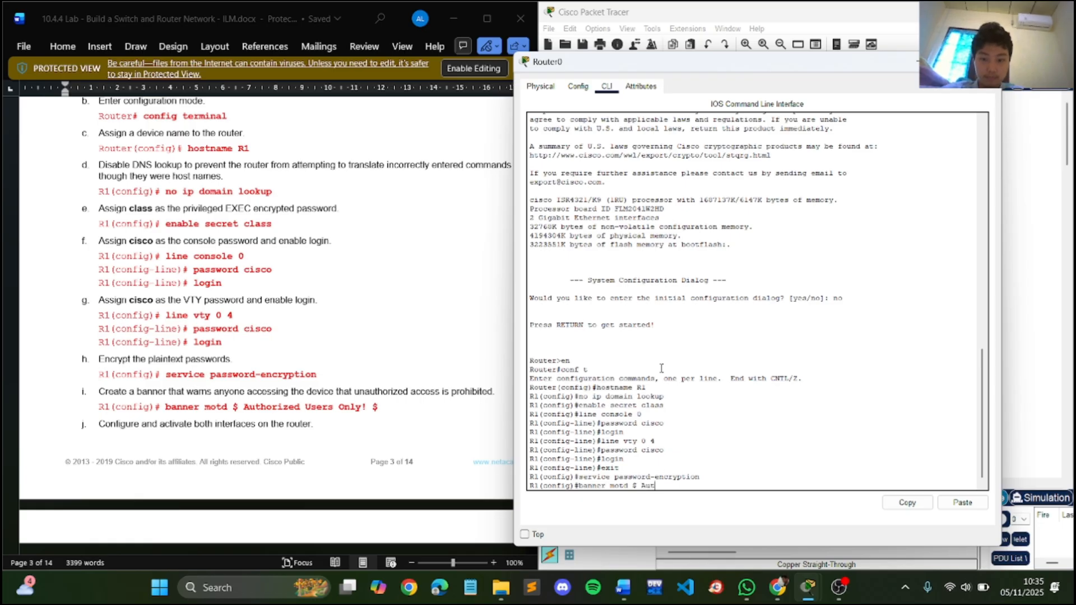
text(horize)
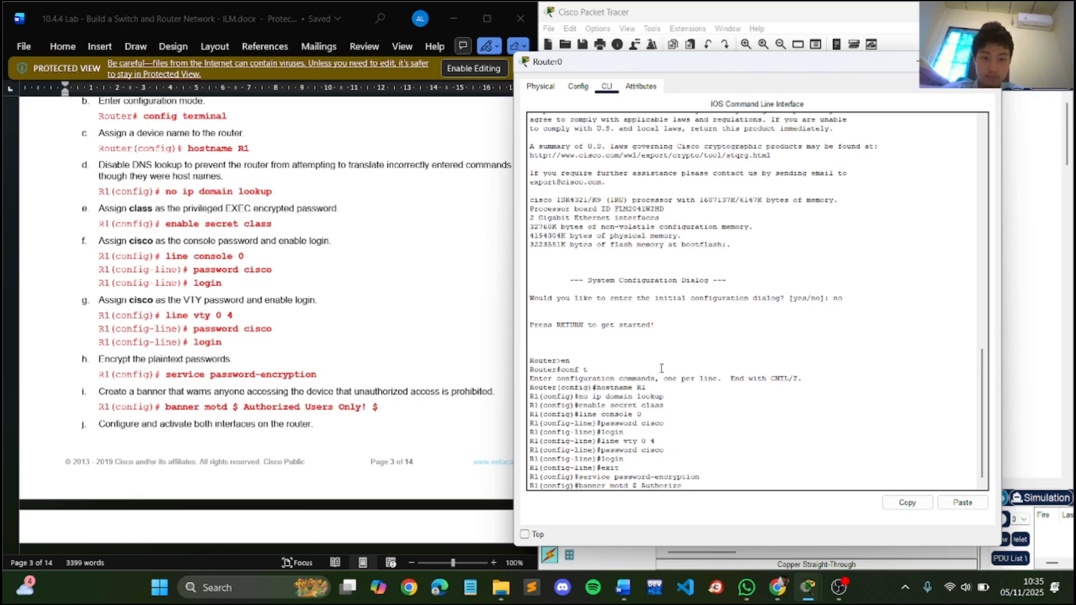
text(d )
text(U)
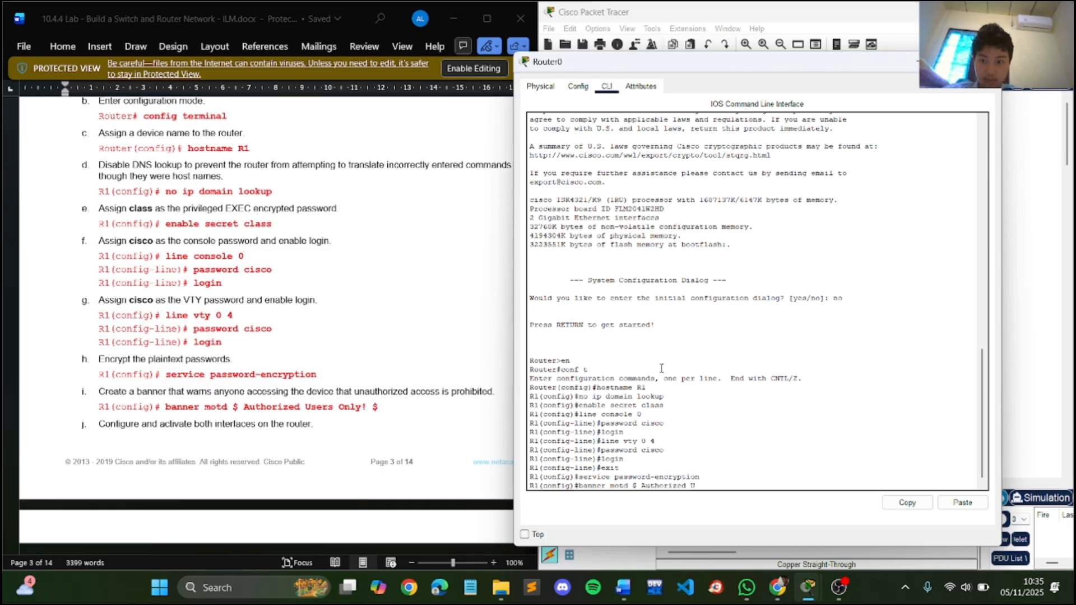
text(sers )
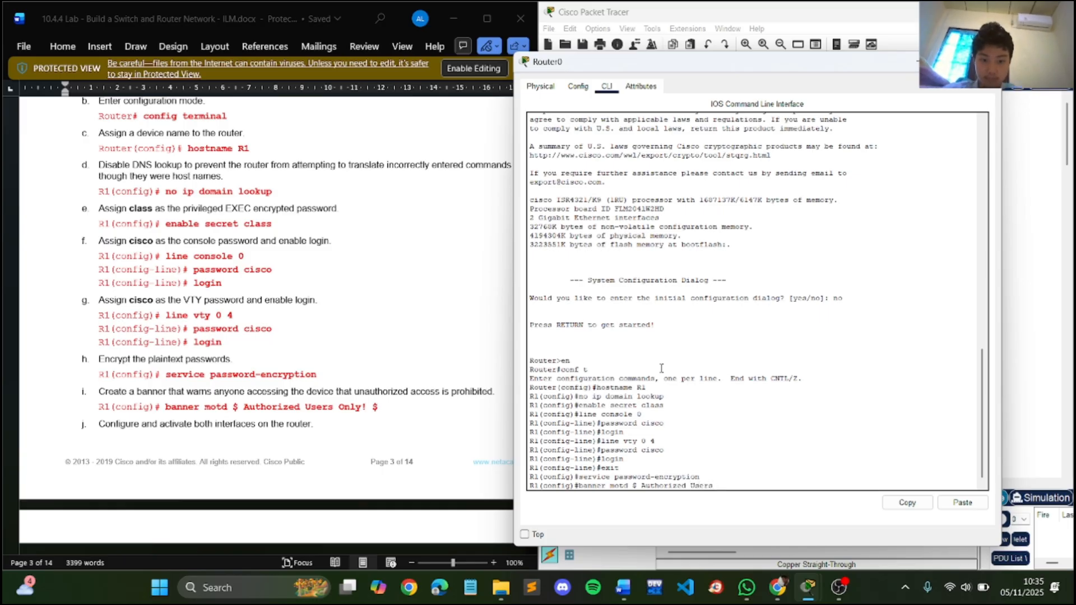
text(Only)
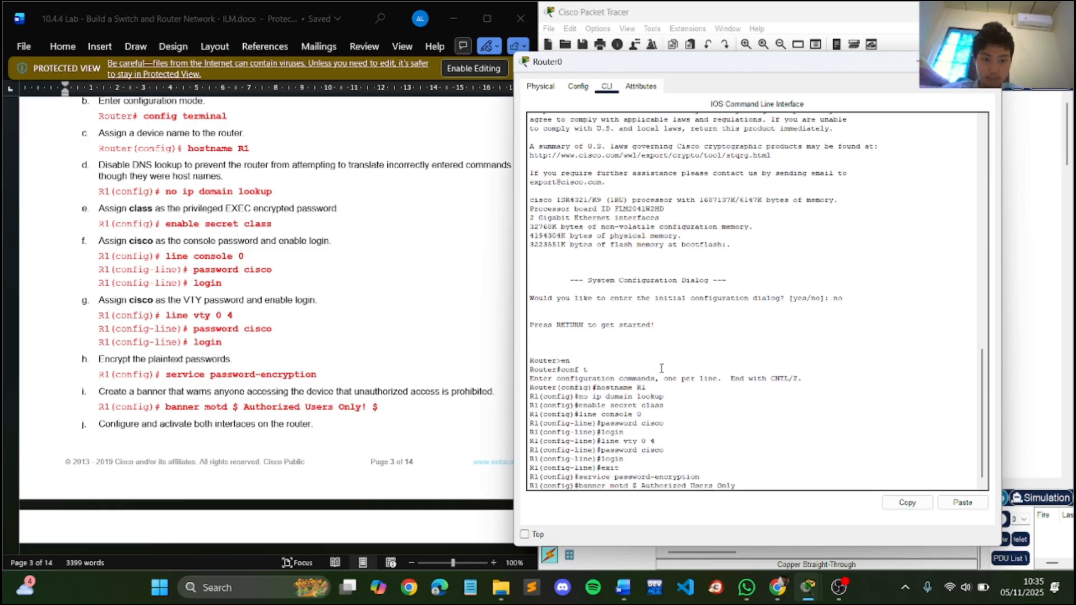
text( $)
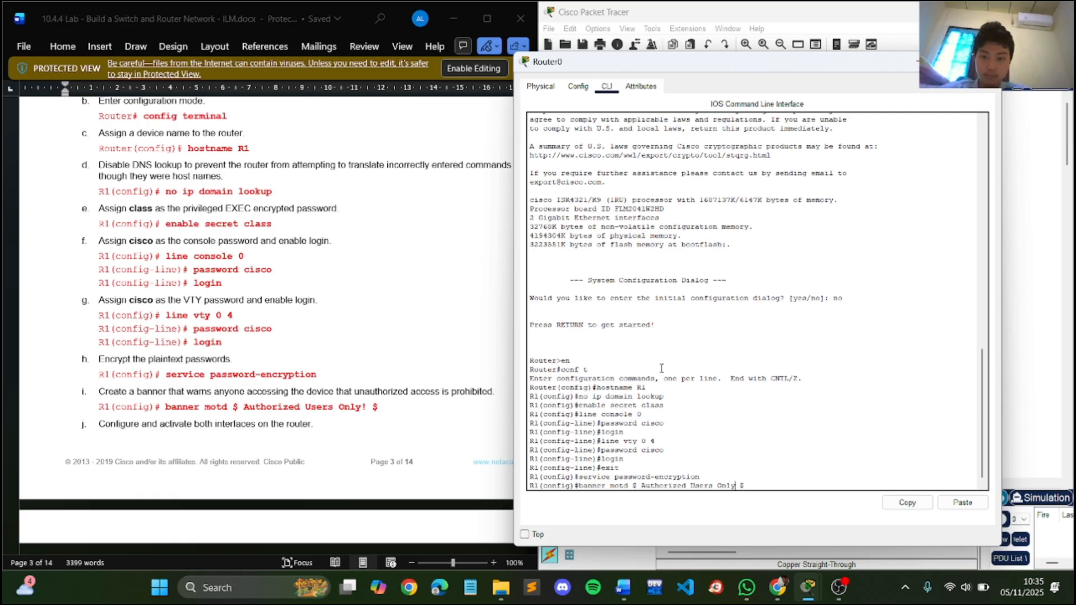
key(Return)
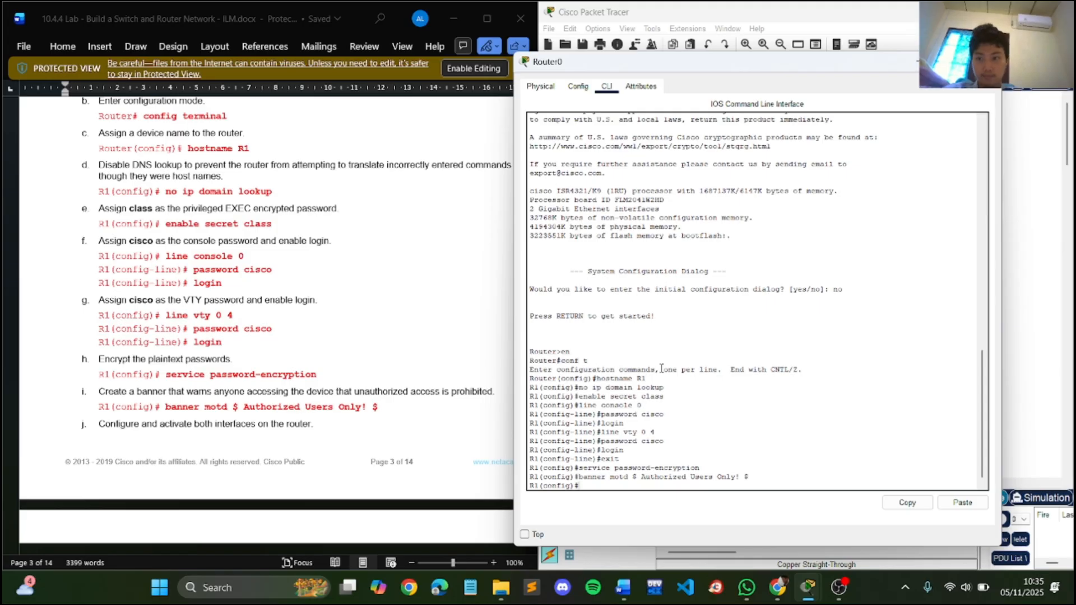
- Examine the lab's R1 interface commands, topology diagram and addressing table, comparing them with the workspace topology behind the router window
scroll(365, 371, down, 3)
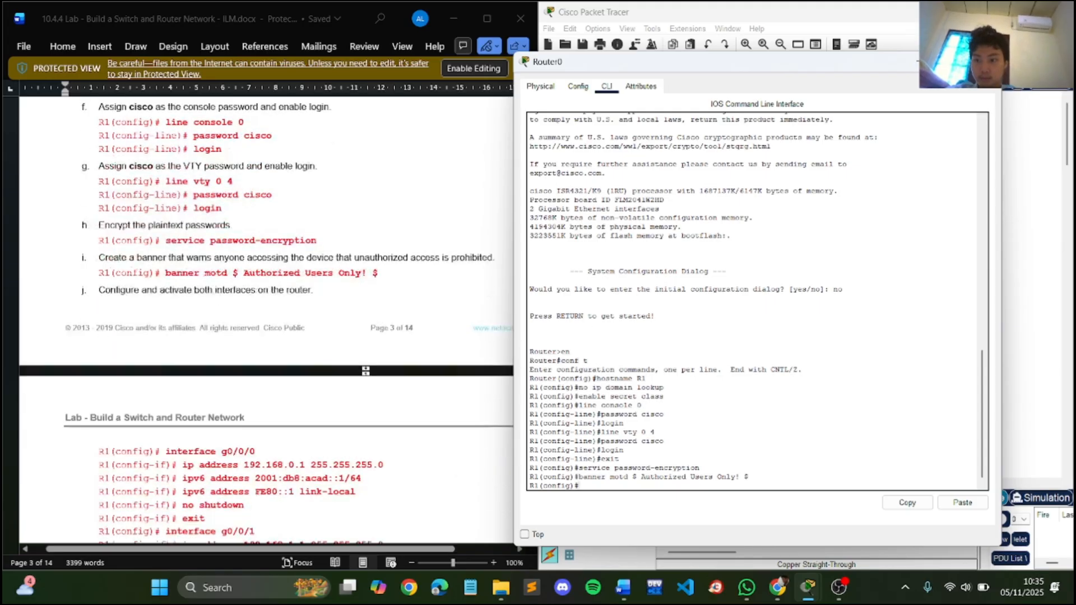
scroll(367, 373, down, 2)
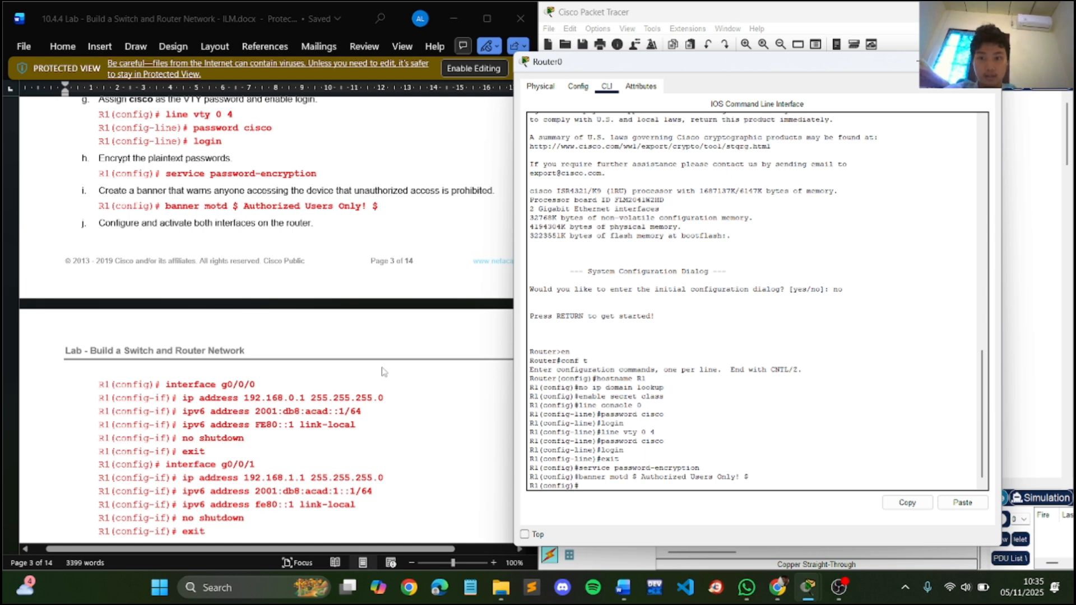
scroll(382, 371, down, 2)
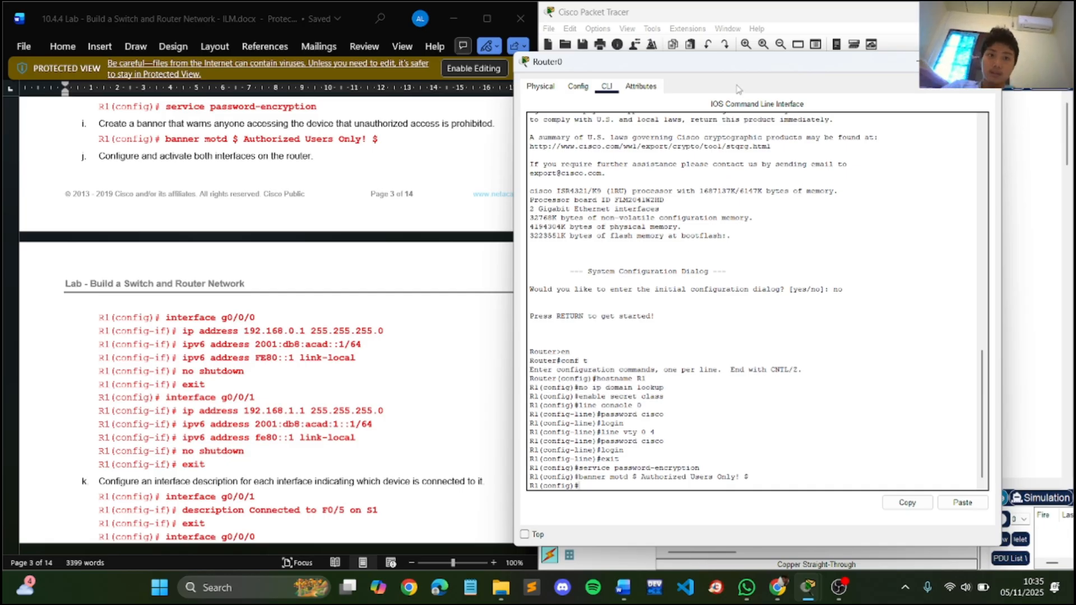
drag(738, 68, 407, 66)
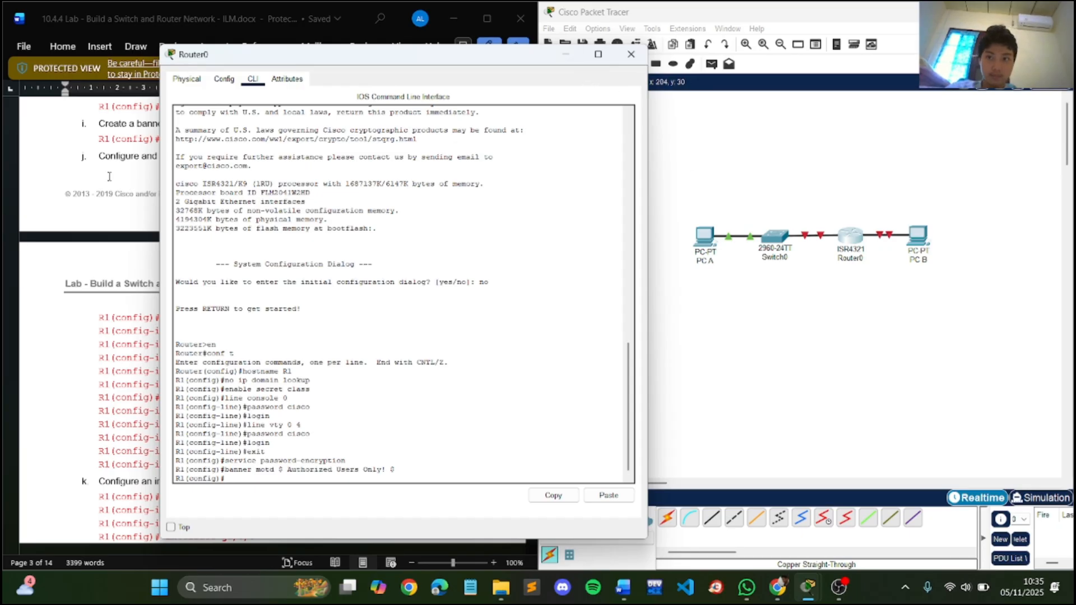
drag(425, 63, 807, 59)
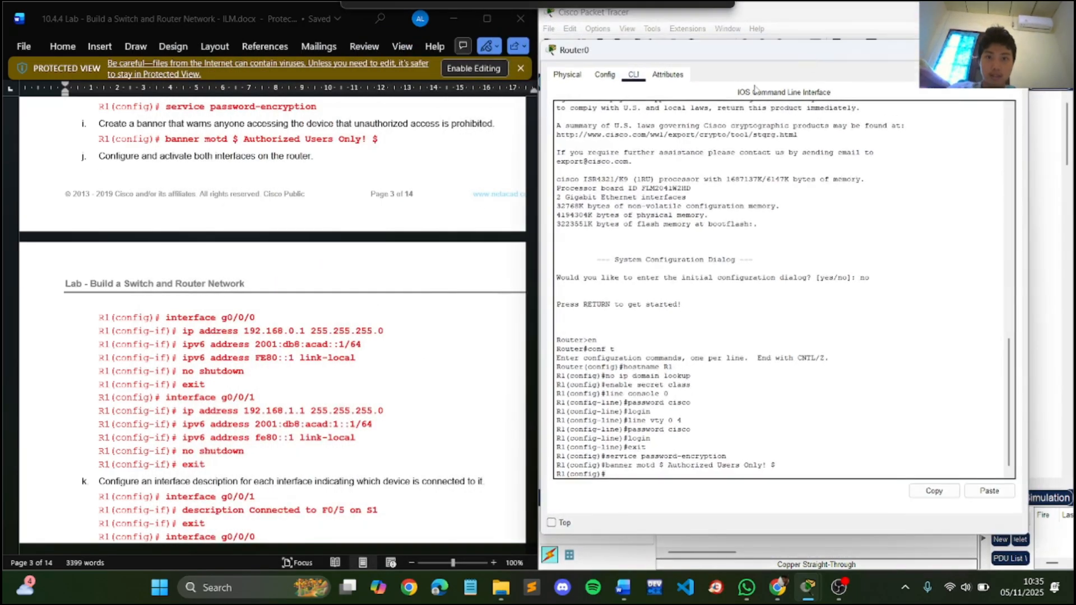
scroll(408, 259, up, 3)
scroll(409, 258, up, 20)
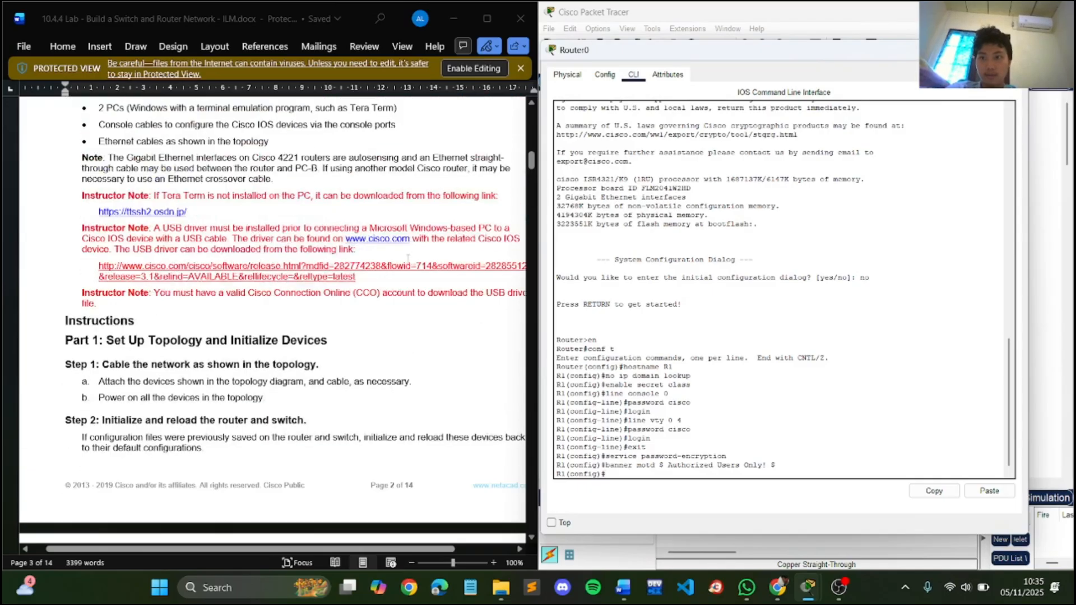
scroll(409, 264, up, 10)
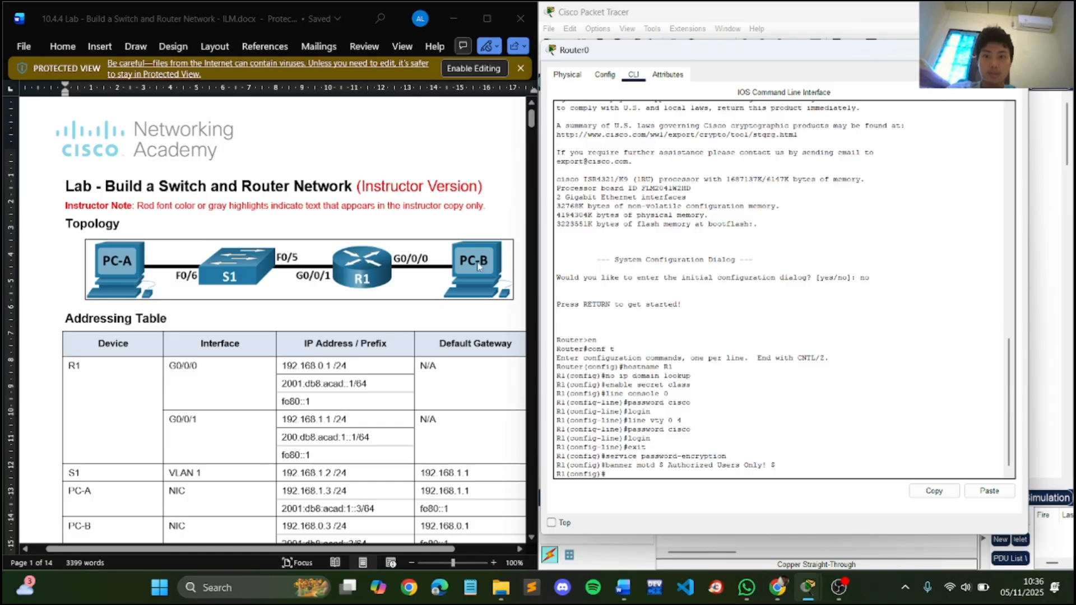
scroll(478, 267, down, 20)
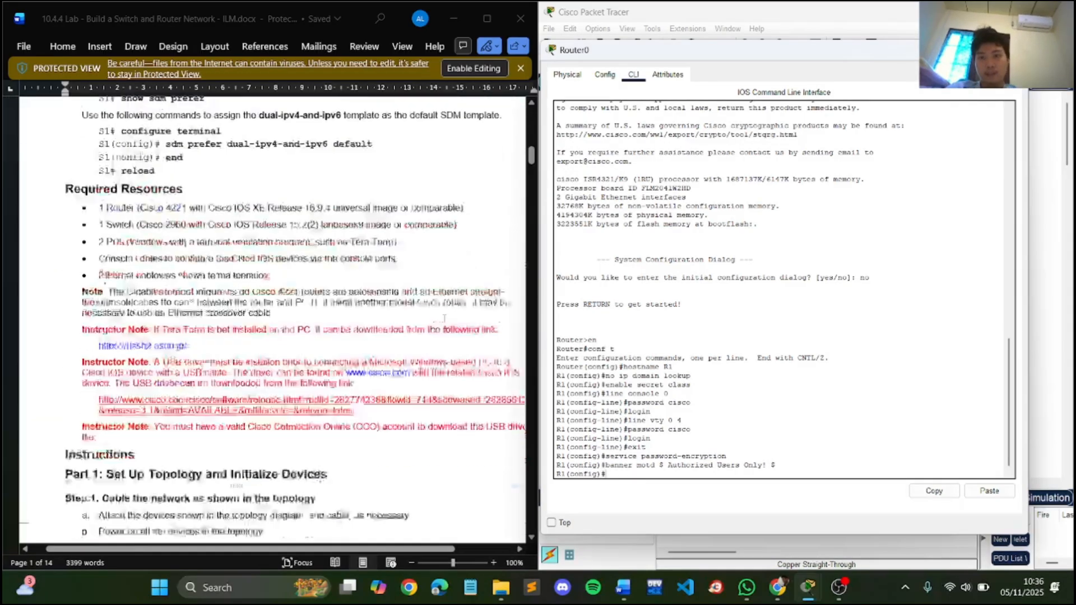
scroll(430, 331, down, 15)
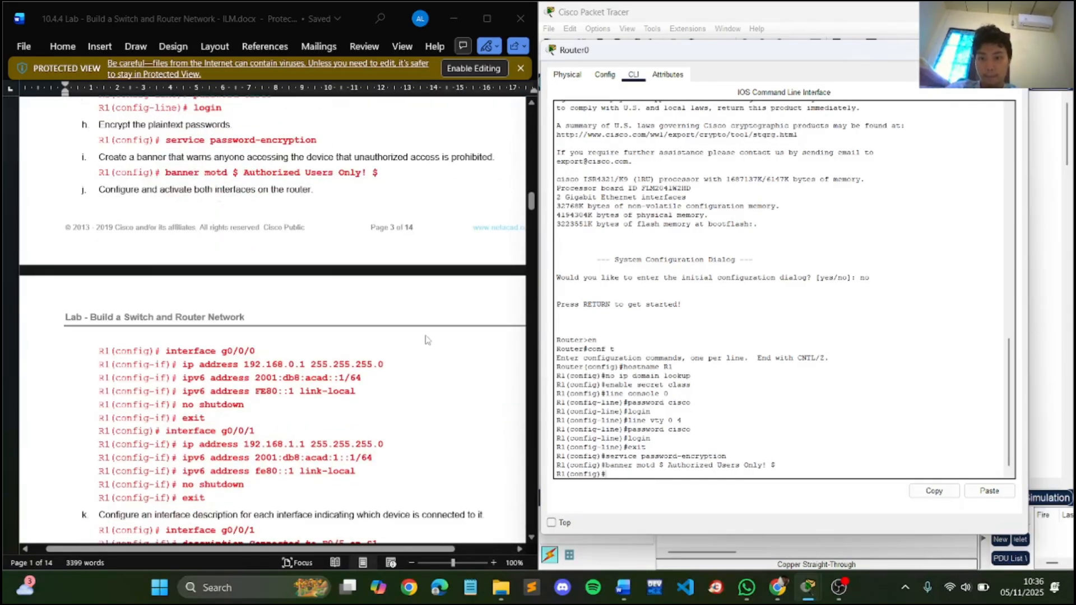
scroll(426, 340, down, 1)
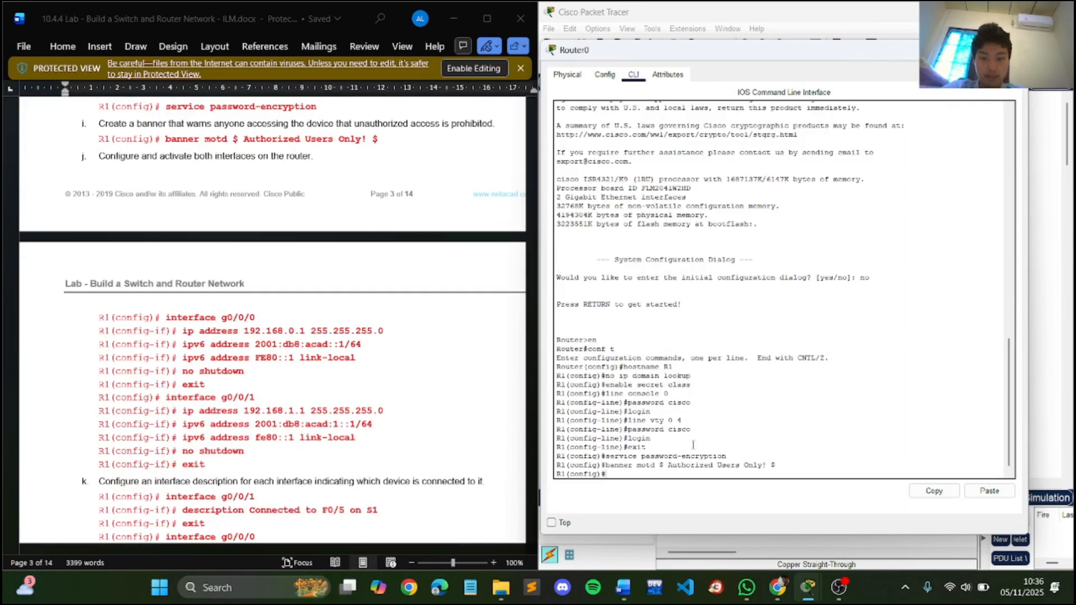
- Enter configuration of R1's interface g0/0/0 and assign it IPv4 address 192.168.0.1 with mask 255.255.255.0
text(int g0/0/0)
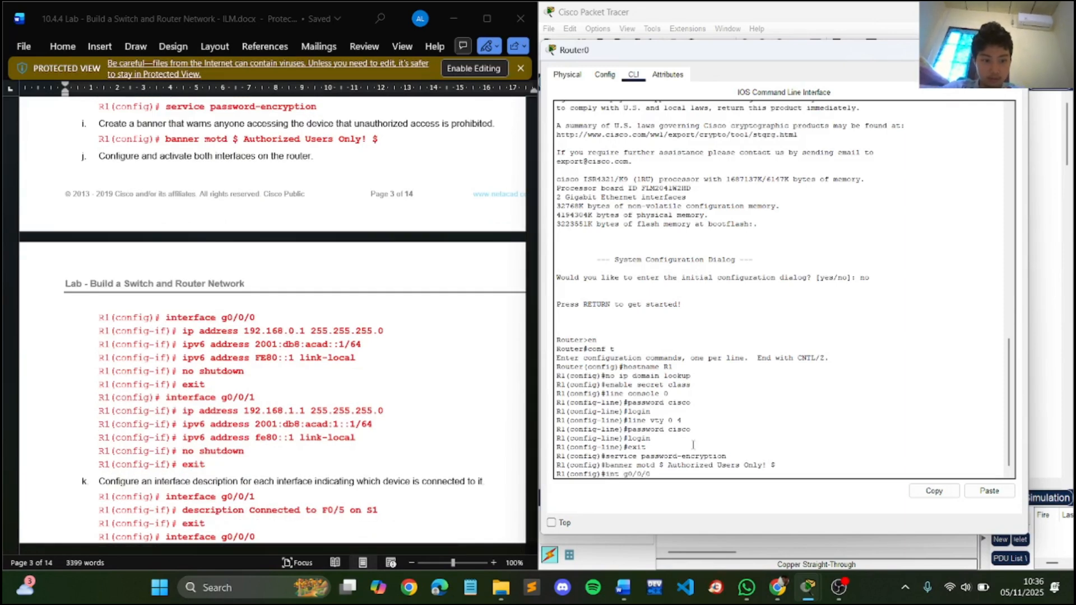
key(Return)
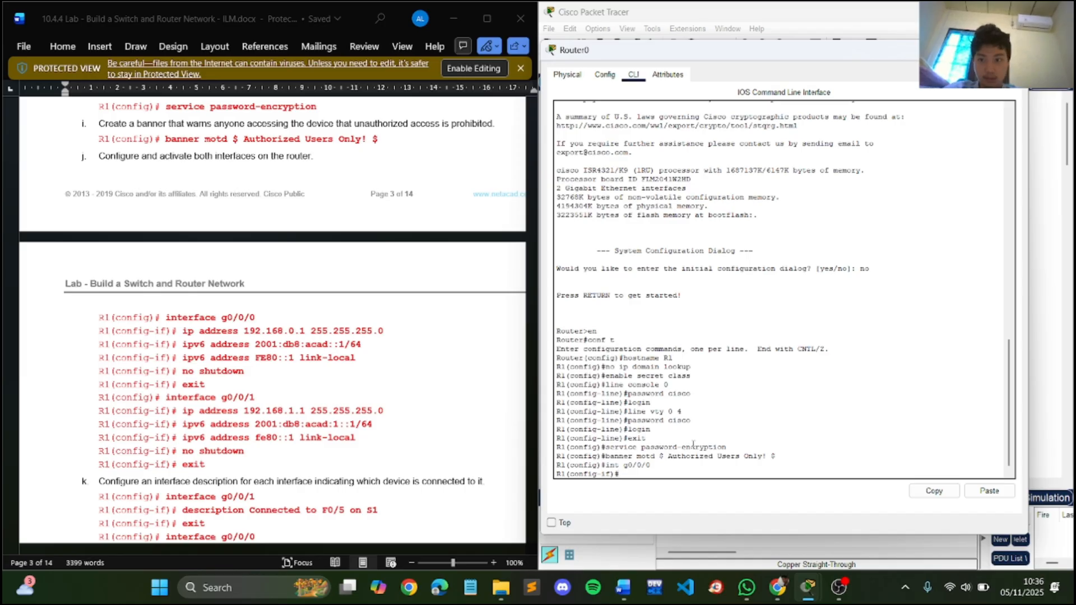
text(ip a)
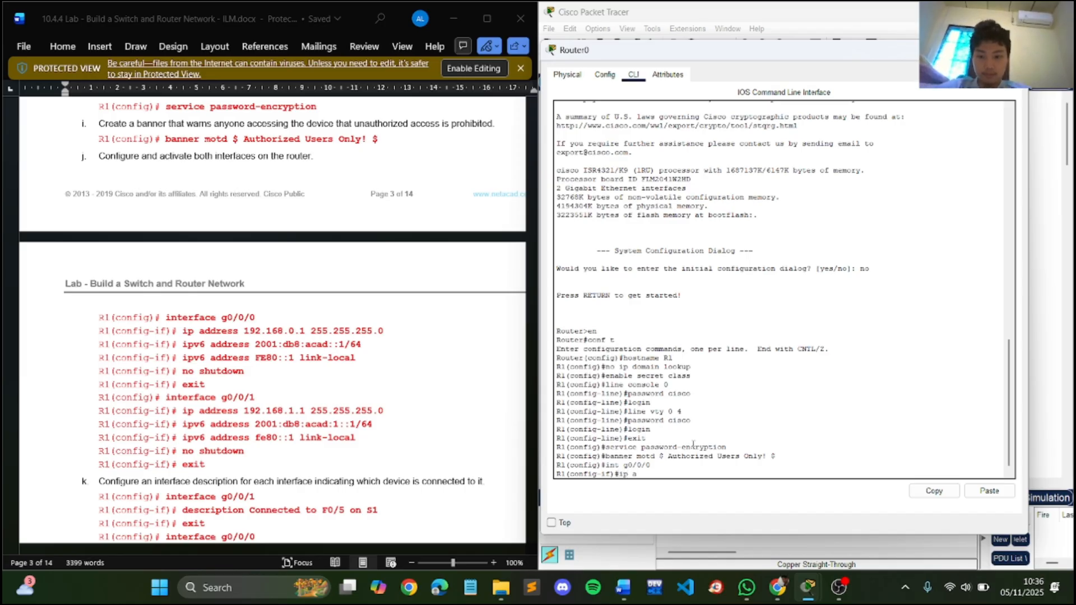
text(ddress 192)
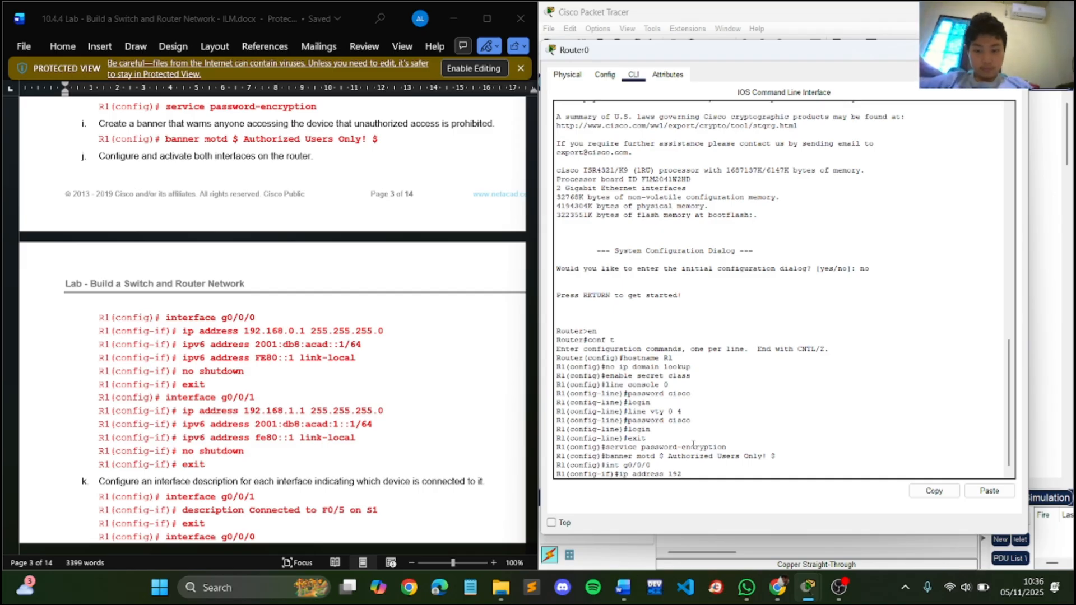
text(.168)
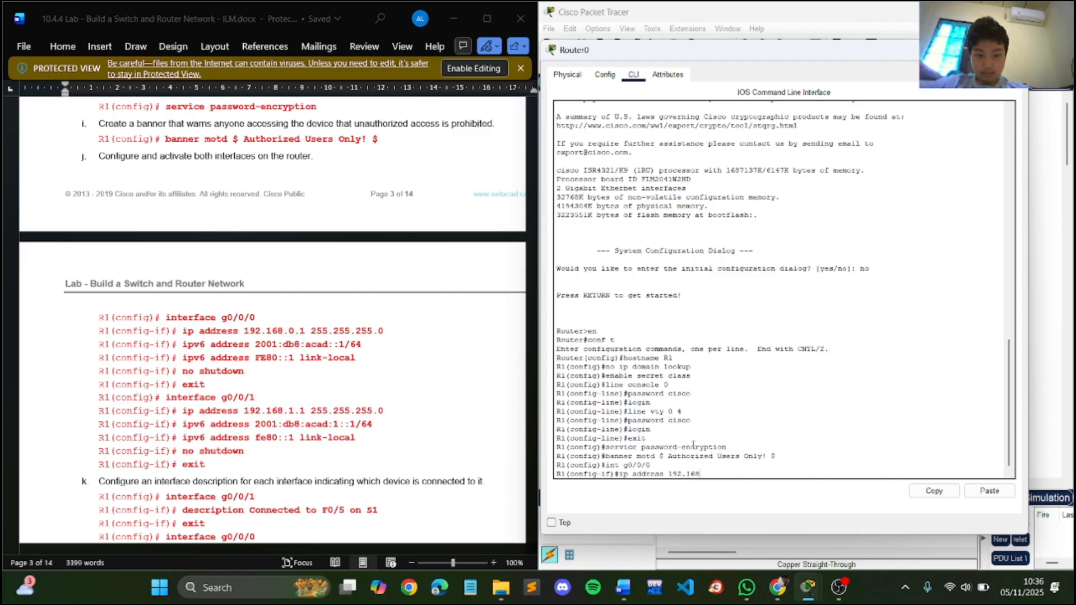
text(.0.)
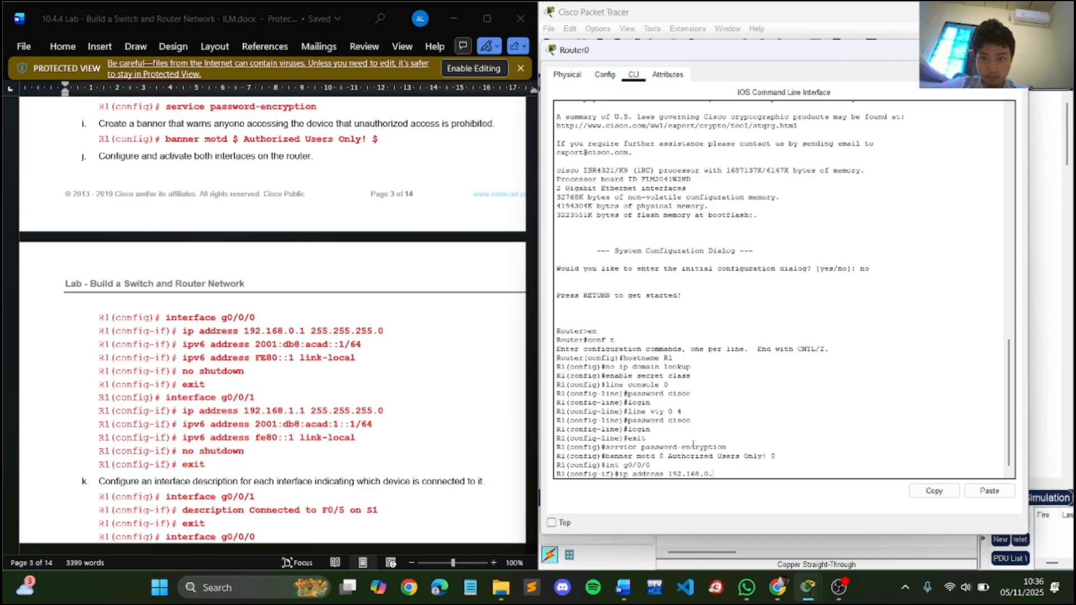
text(1 255.25)
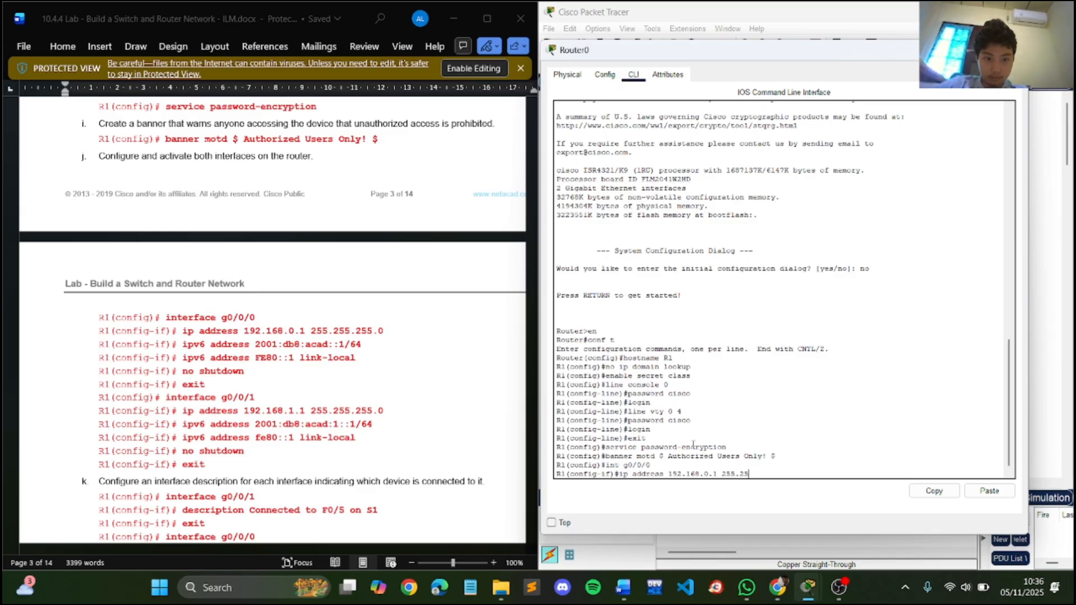
text(5.255.0)
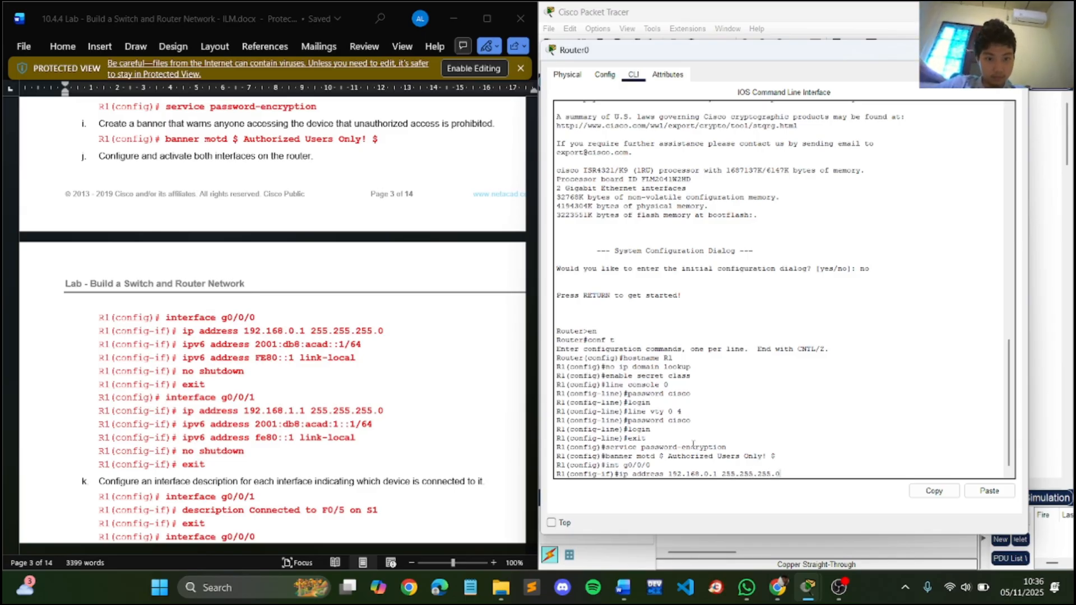
key(Return)
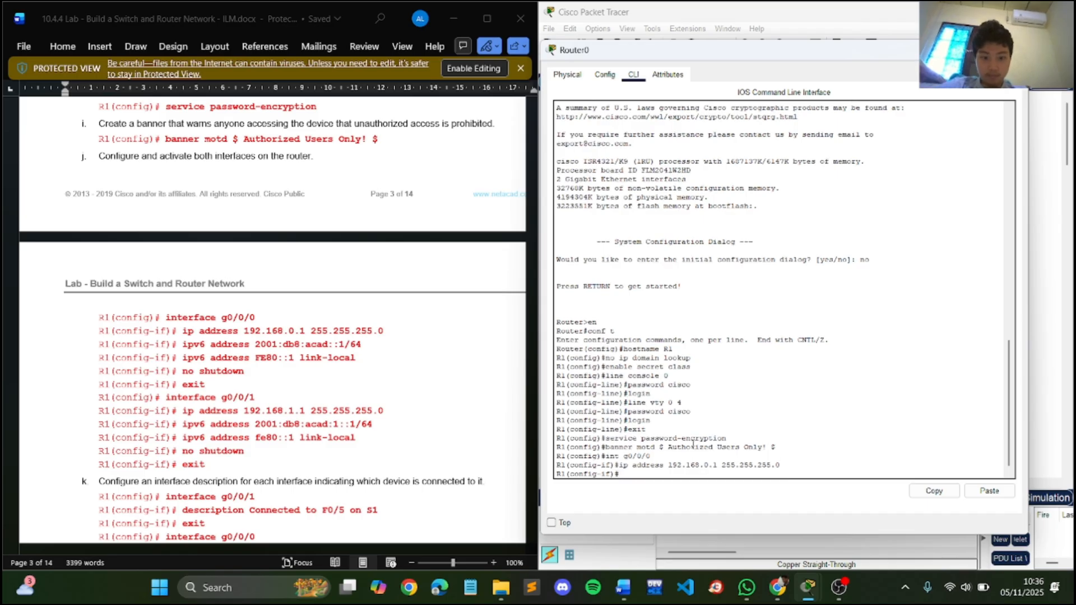
- Assign the IPv6 address 2001:db8:acad::1/64 to R1's g0/0/0 interface
text(ipv6 )
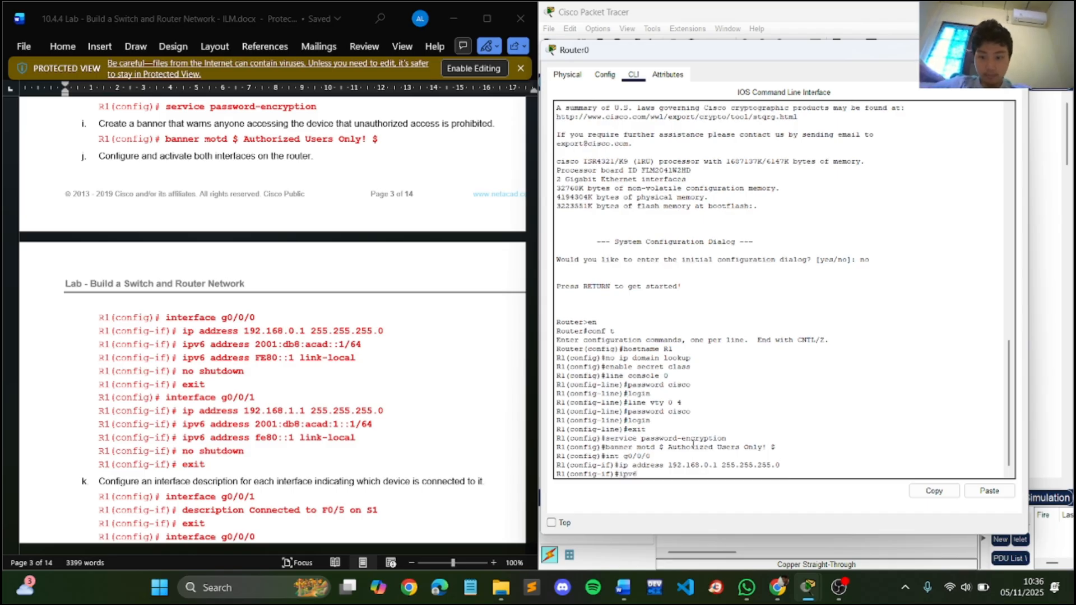
text(address 2)
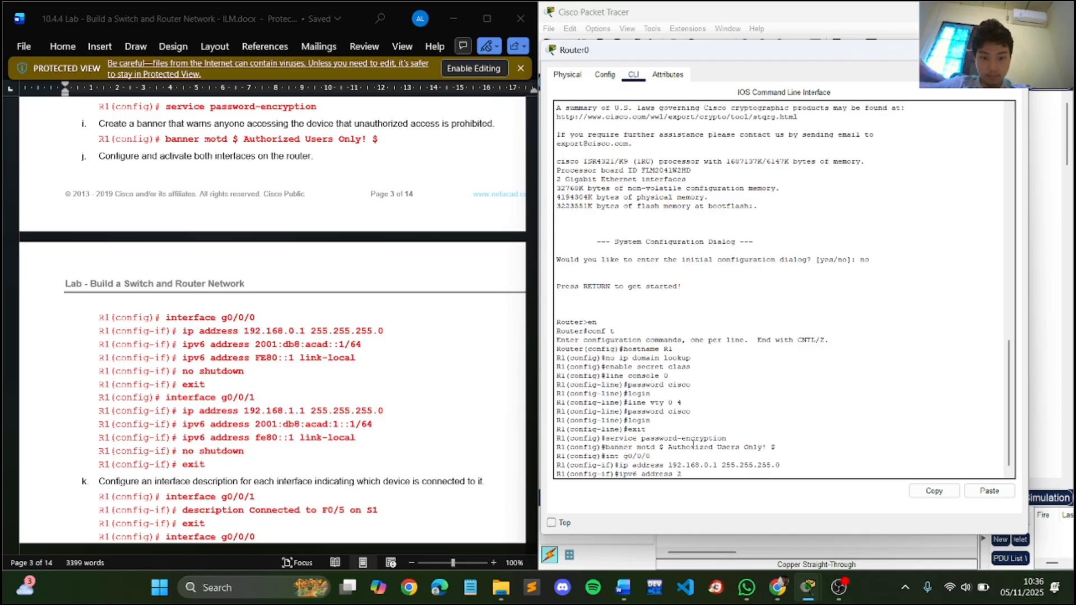
text(001)
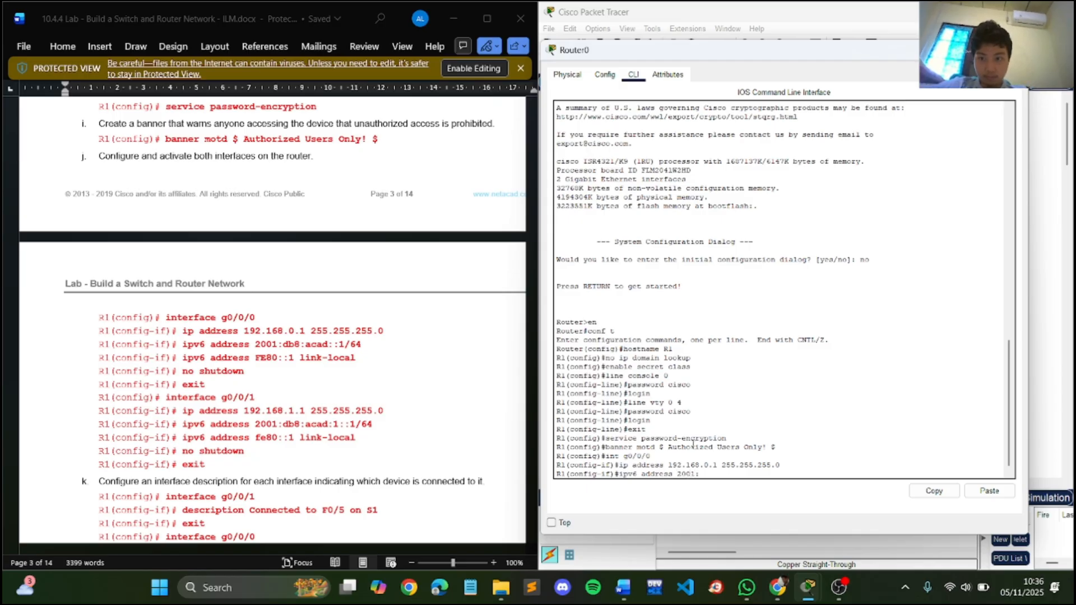
text(:db8)
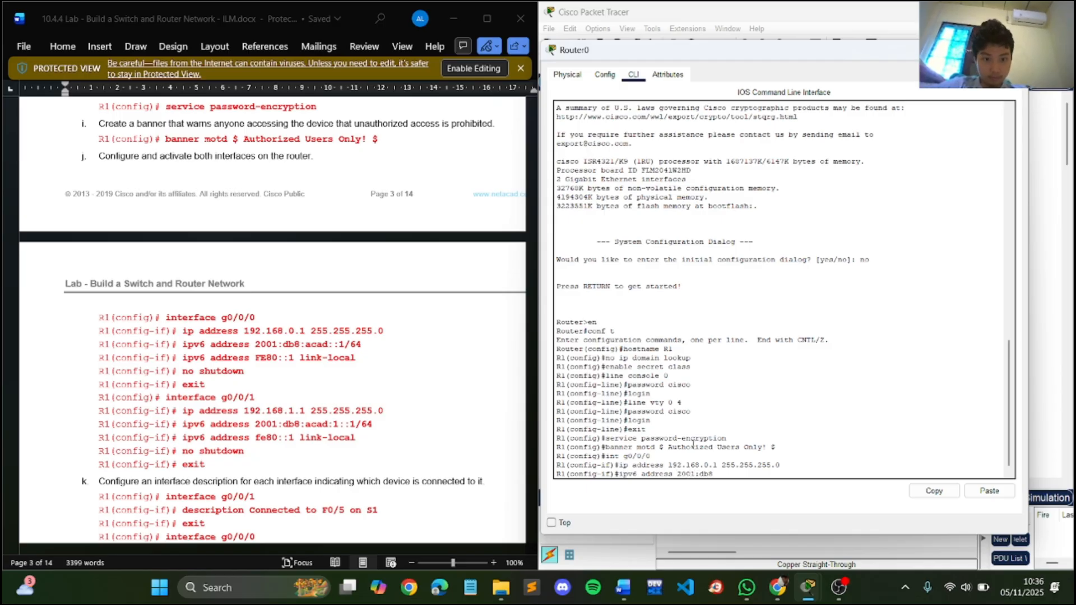
text(:ac)
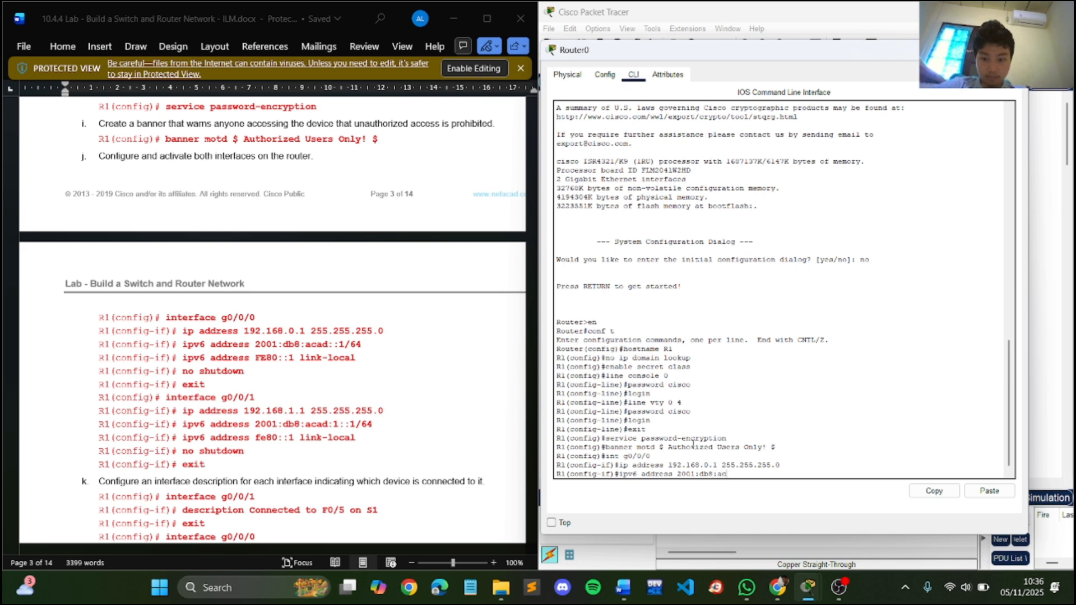
text(ad::1/64)
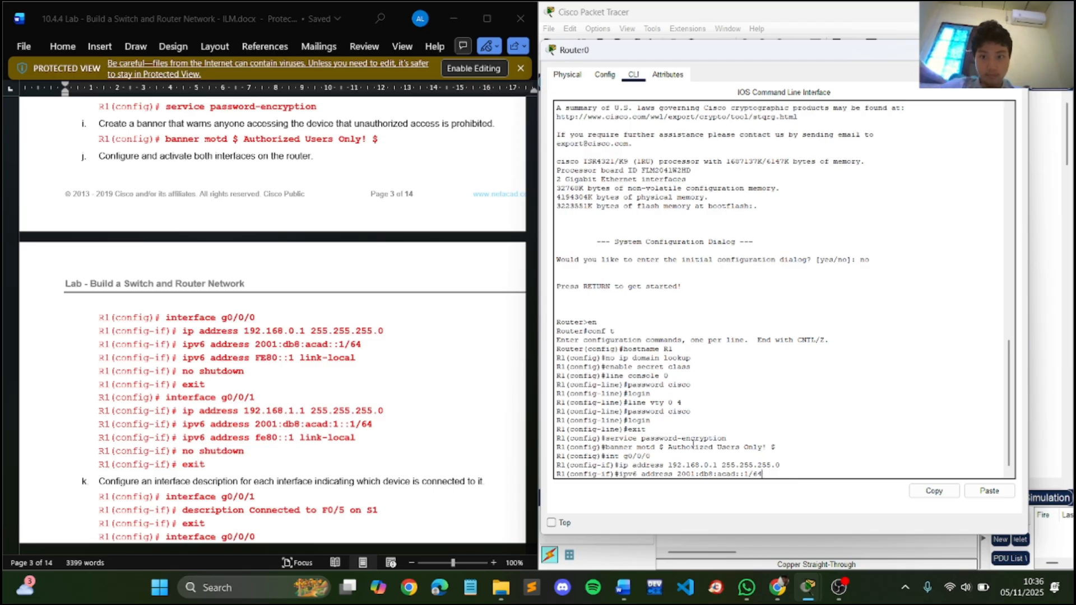
key(Return)
- Set FE80::1 as the IPv6 link-local address of R1's g0/0/0 interface
key(Up)
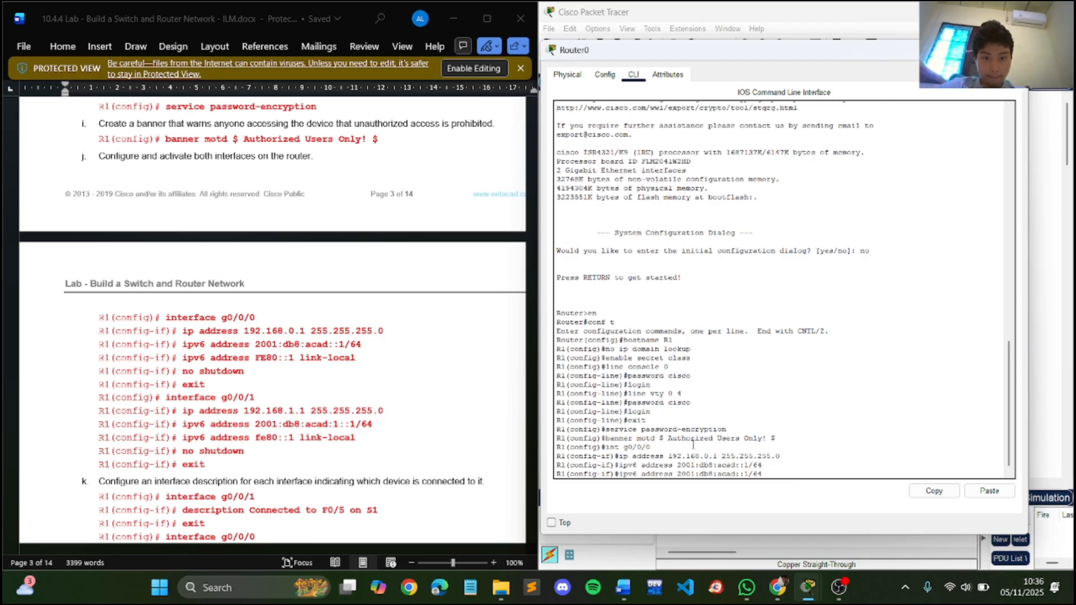
key(BackSpace)
key(BackSpace)
key(BackSpace)
key(BackSpace)
key(BackSpace)
key(BackSpace)
key(BackSpace)
key(BackSpace)
key(BackSpace)
key(BackSpace)
key(BackSpace)
key(BackSpace)
key(BackSpace)
key(BackSpace)
key(BackSpace)
key(BackSpace)
key(BackSpace)
key(BackSpace)
key(BackSpace)
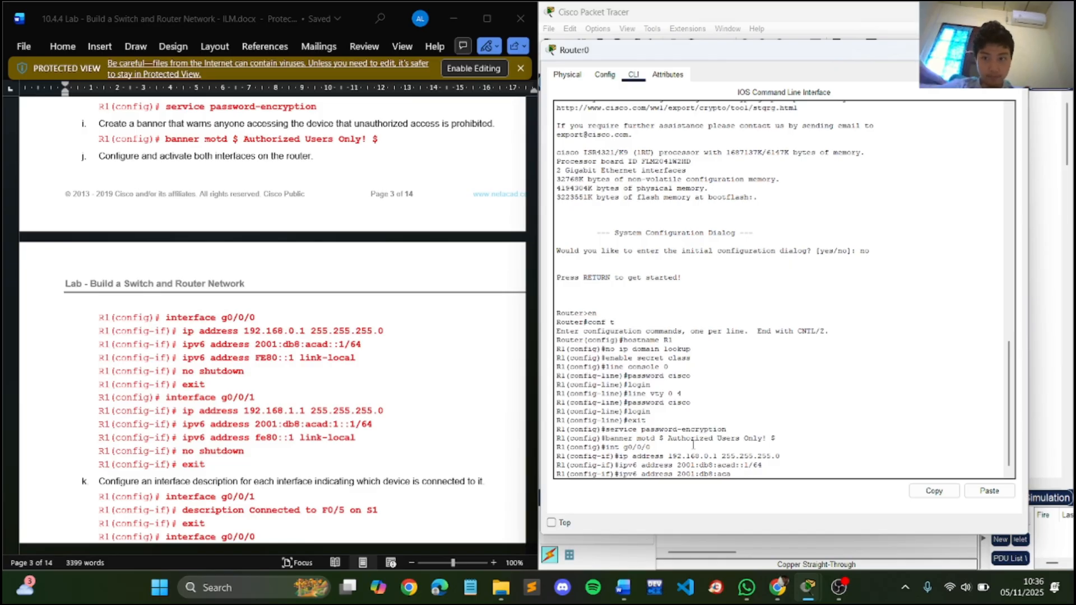
text(FE80)
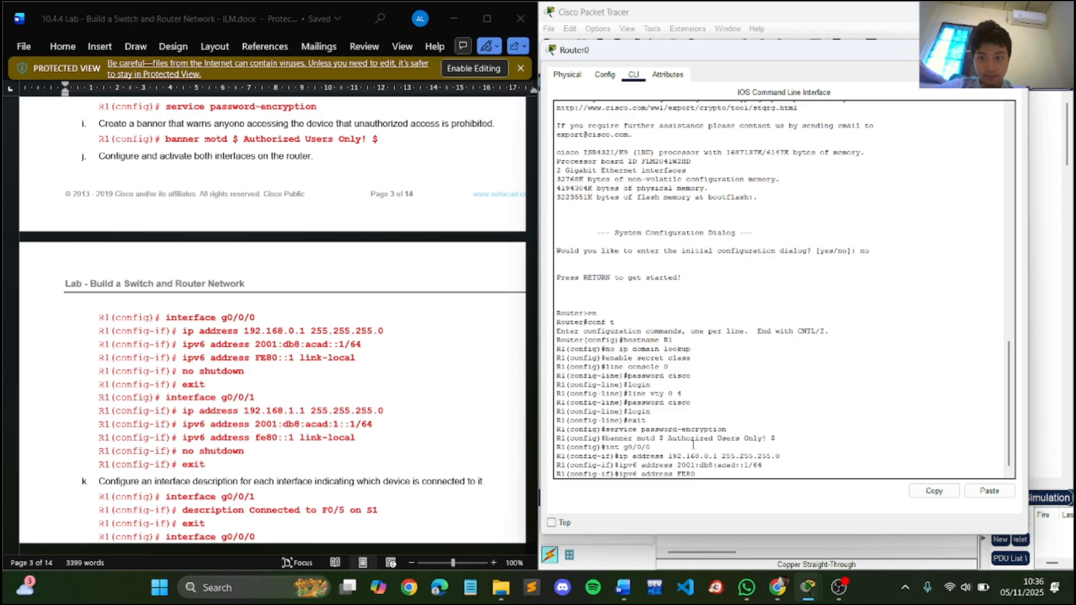
text(::1 link-local)
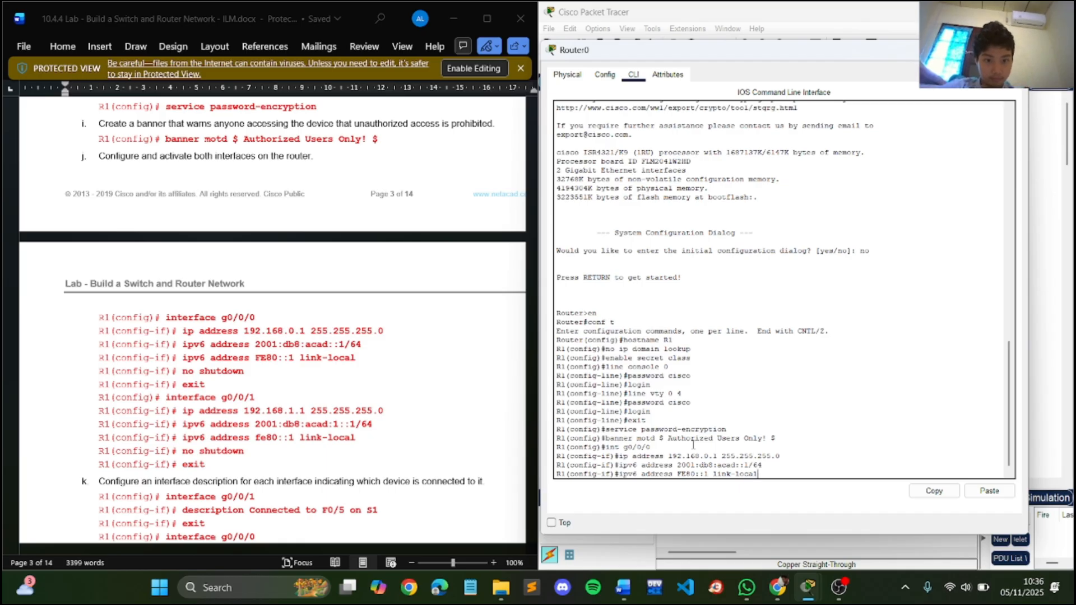
key(Return)
- Activate R1's g0/0/0 interface with no shutdown and exit to global configuration mode
text(n)
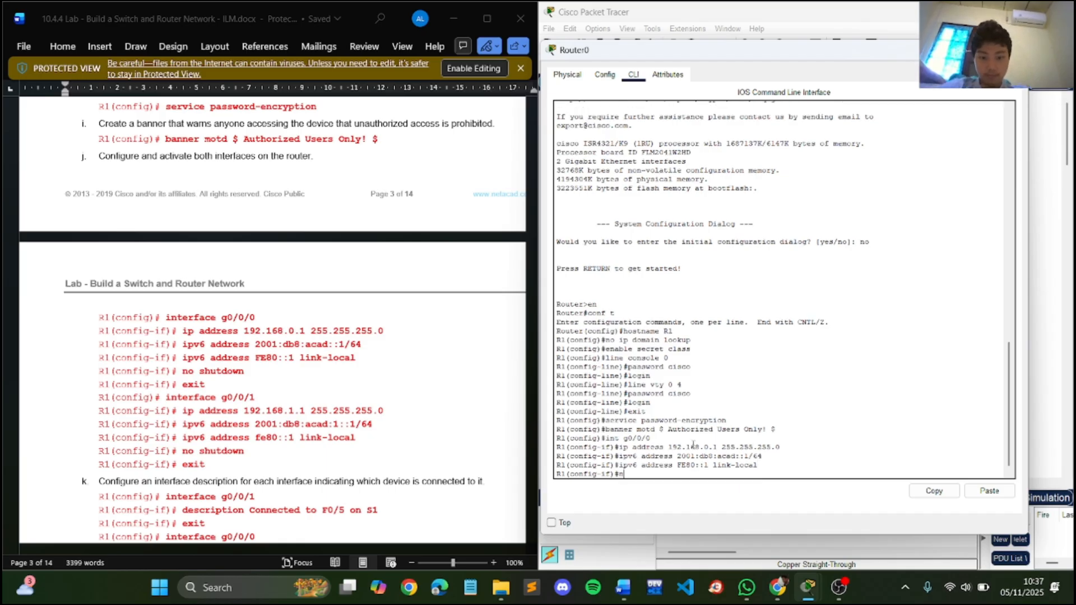
text(o shutdow)
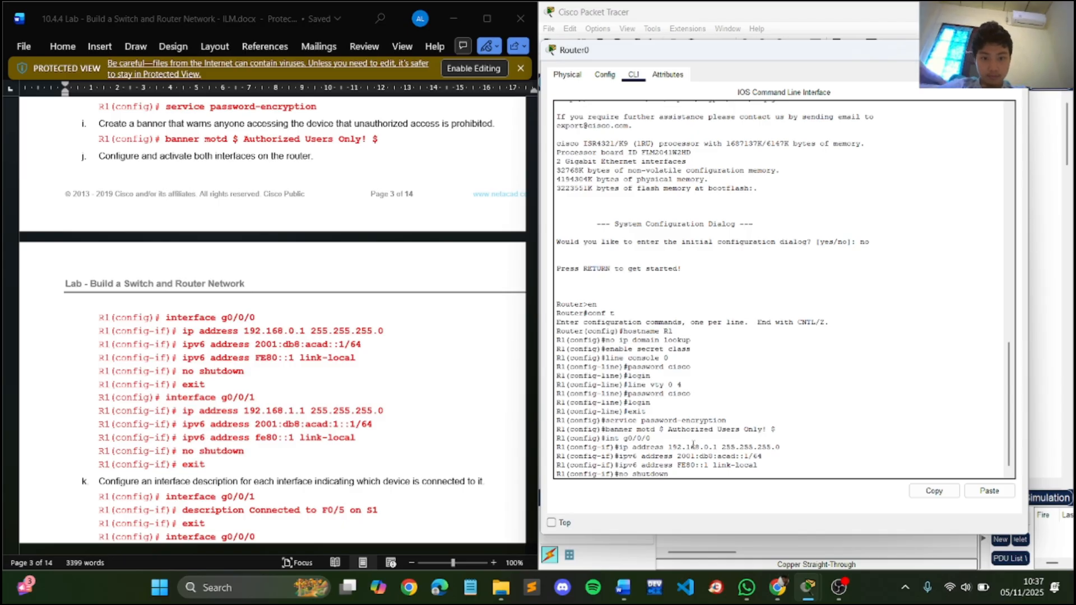
text(n)
key(Return)
text(exit)
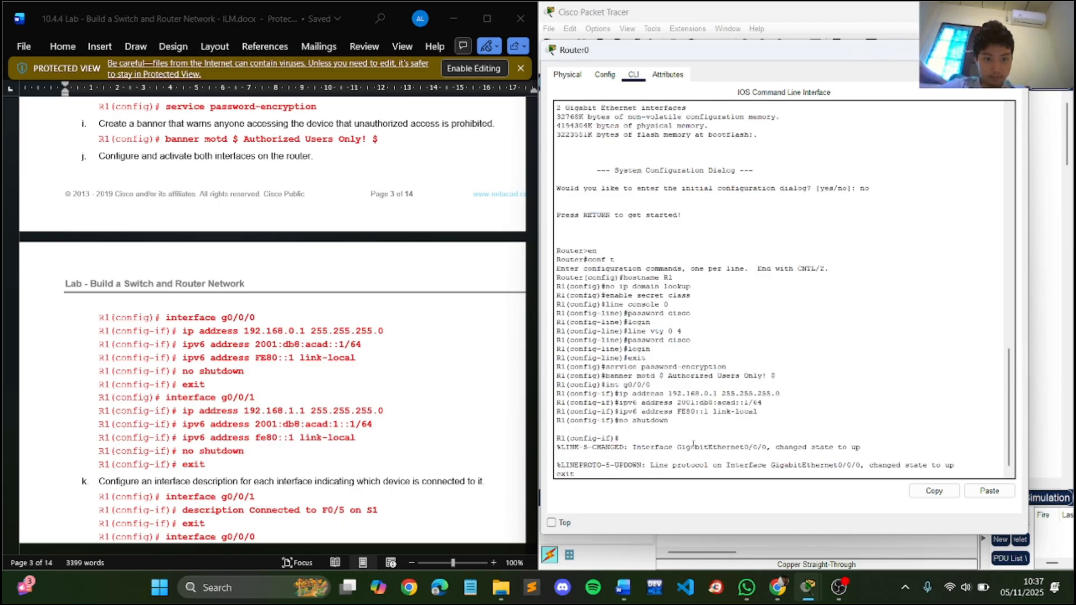
key(BackSpace)
key(BackSpace)
key(BackSpace)
key(BackSpace)
key(Return)
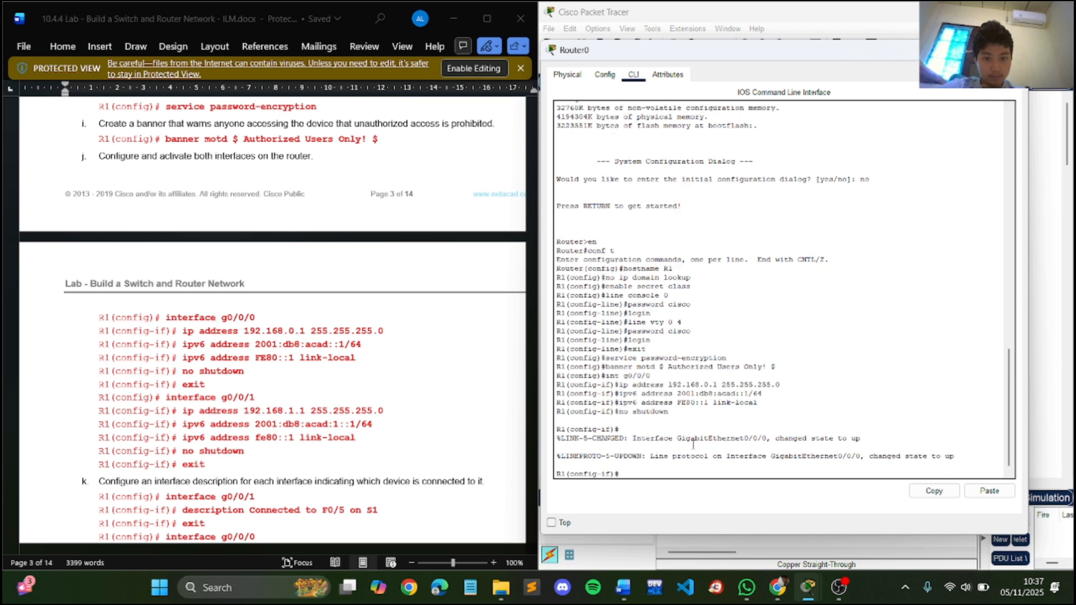
text(exit)
key(Return)
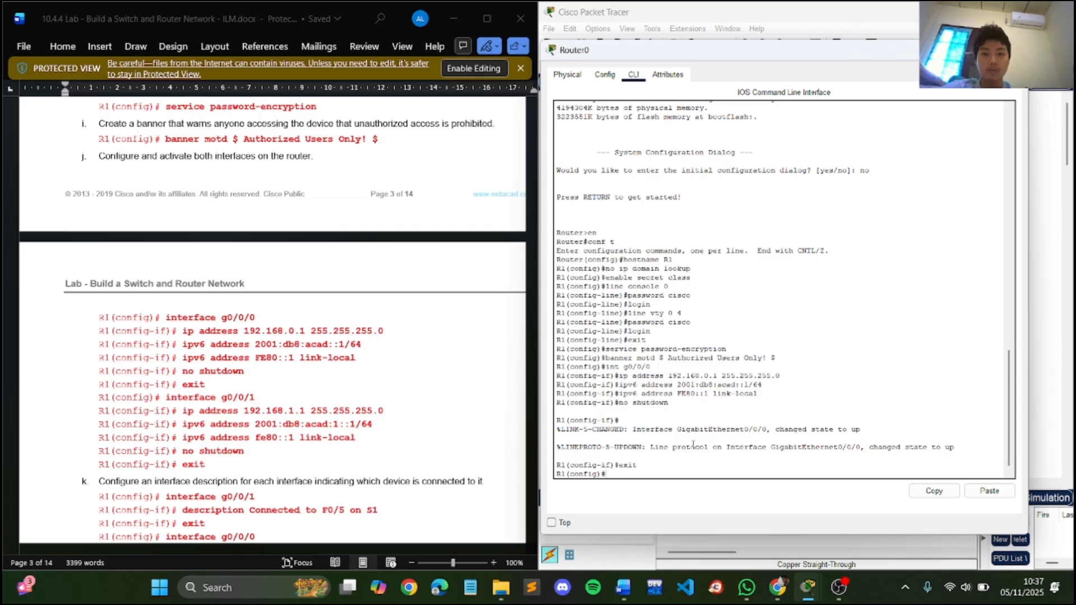
- Enter configuration of R1's interface g0/0/1
text(ip address 192.168.0.1 255.255.255.0)
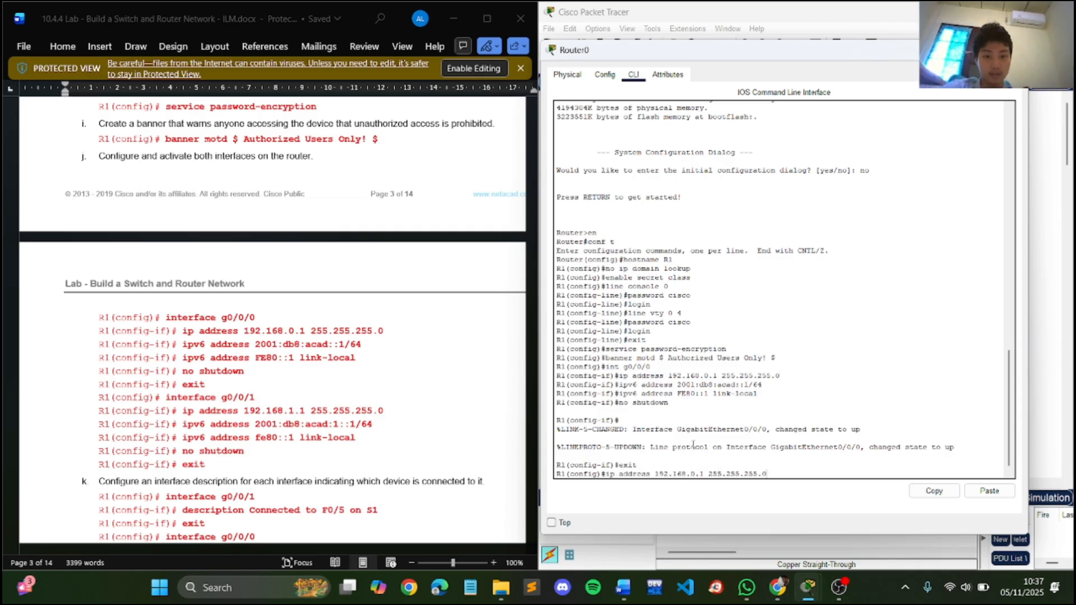
key(Up)
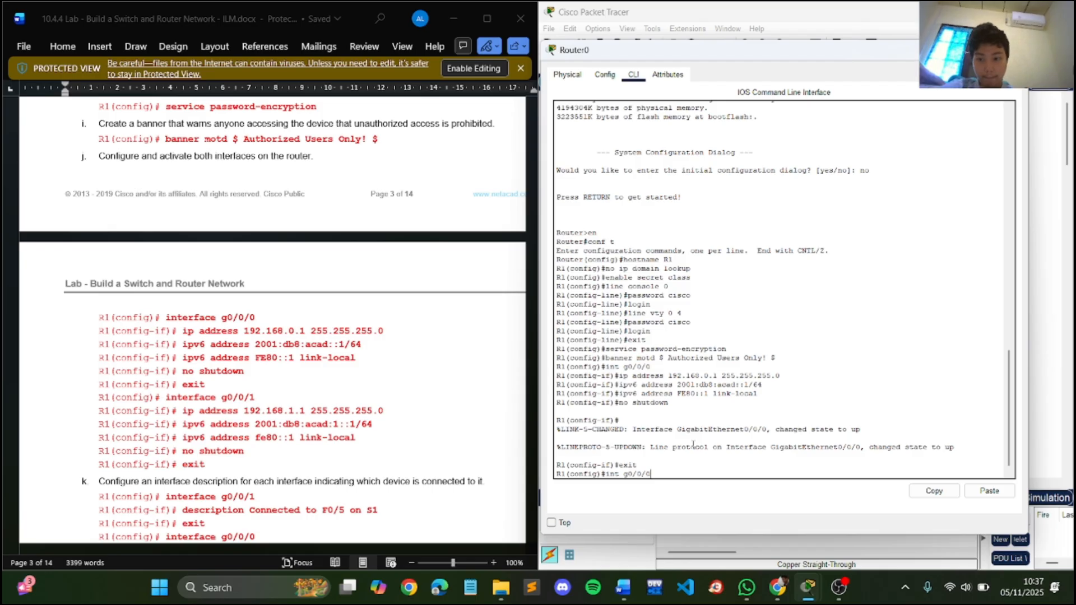
key(BackSpace)
text(1)
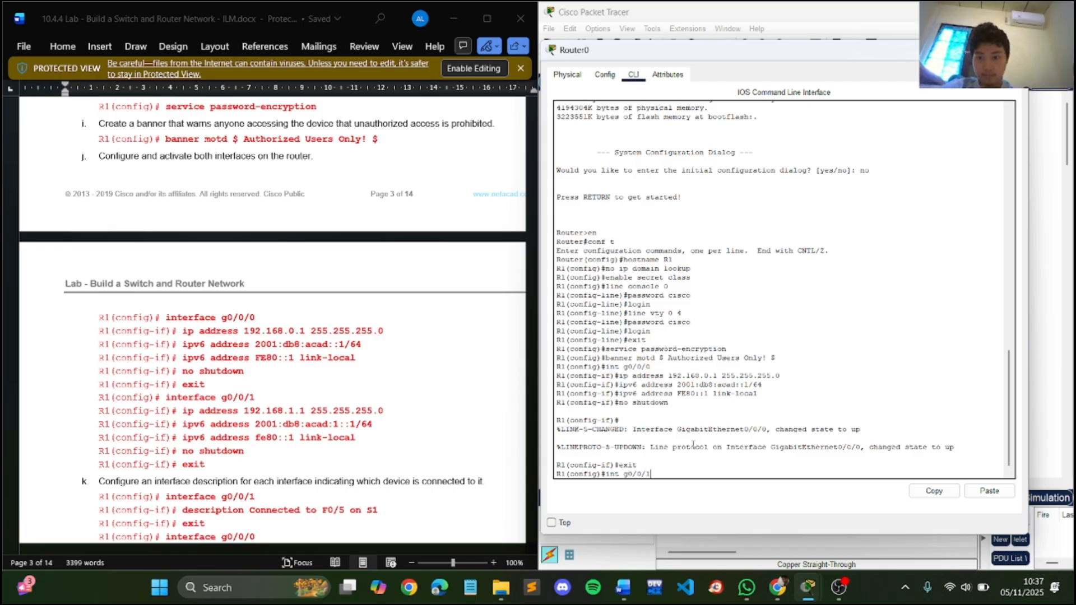
key(Return)
- Assign IPv4 address 192.168.1.1 with mask 255.255.255.0 to R1's g0/0/1 interface
key(Up)
key(Up)
key(Up)
key(Up)
key(Up)
key(Up)
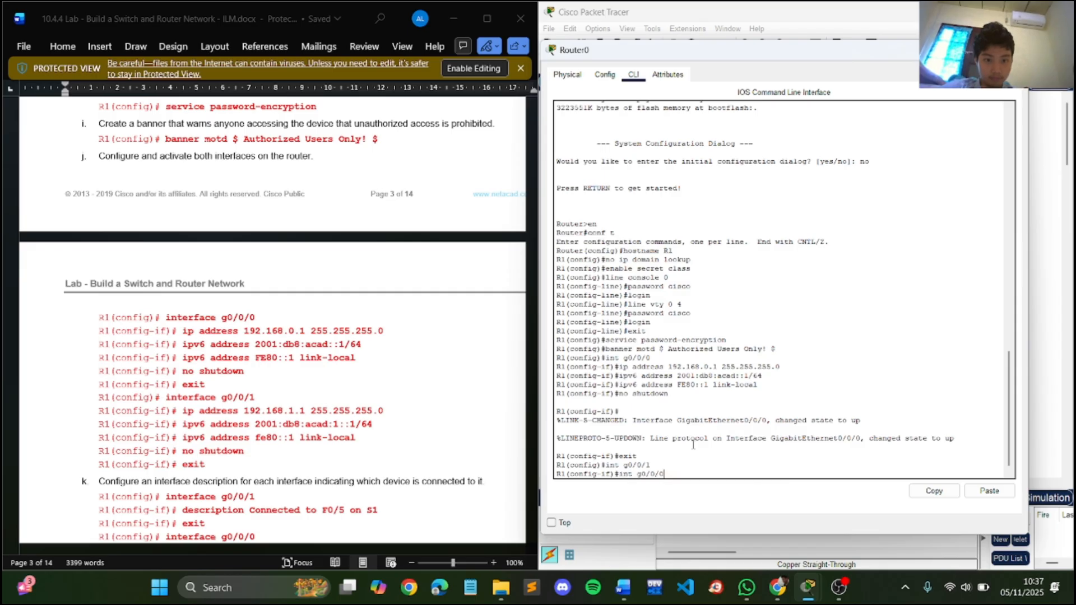
key(Left)
key(Left)
key(Left)
key(Left)
key(Left)
key(Left)
key(Left)
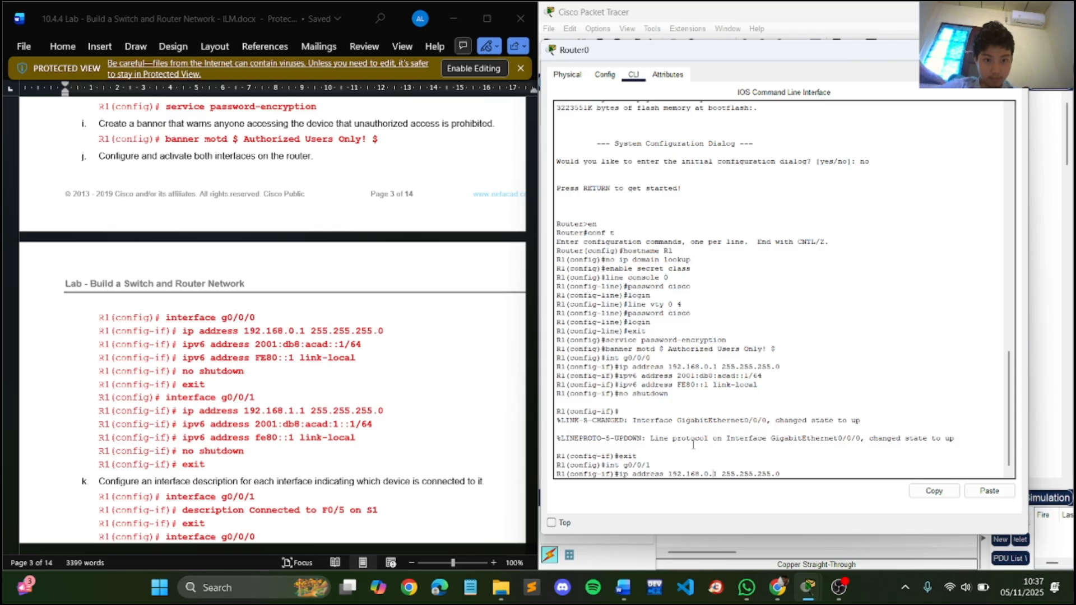
key(BackSpace)
text(1)
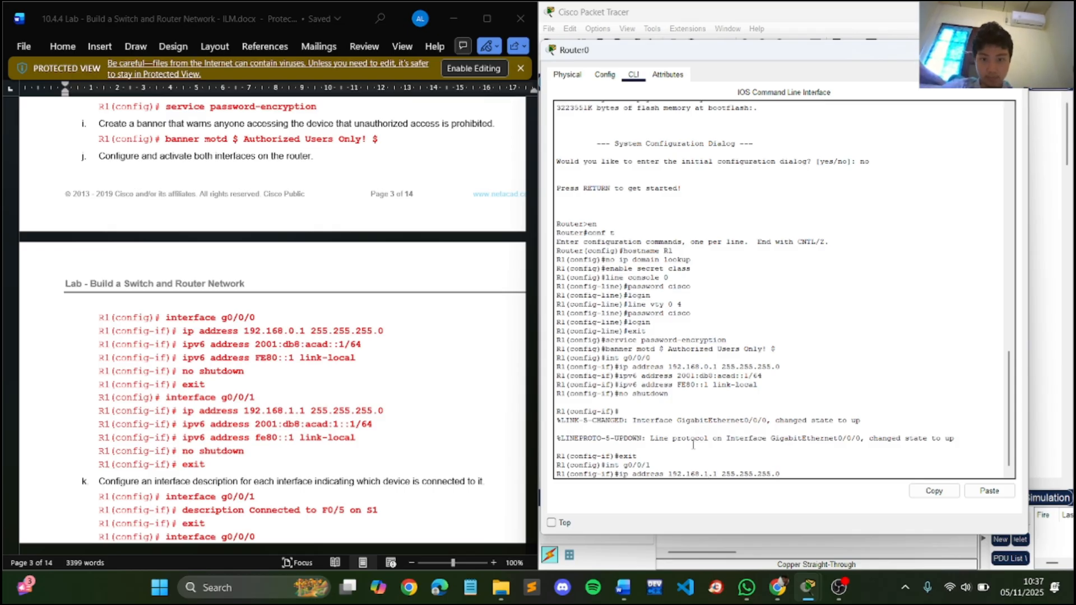
key(Return)
- Try to assign the IPv6 address 2001:db8:acad::1/64 to R1's g0/0/1 interface
key(Up)
key(Up)
key(Up)
key(Up)
key(Up)
key(Up)
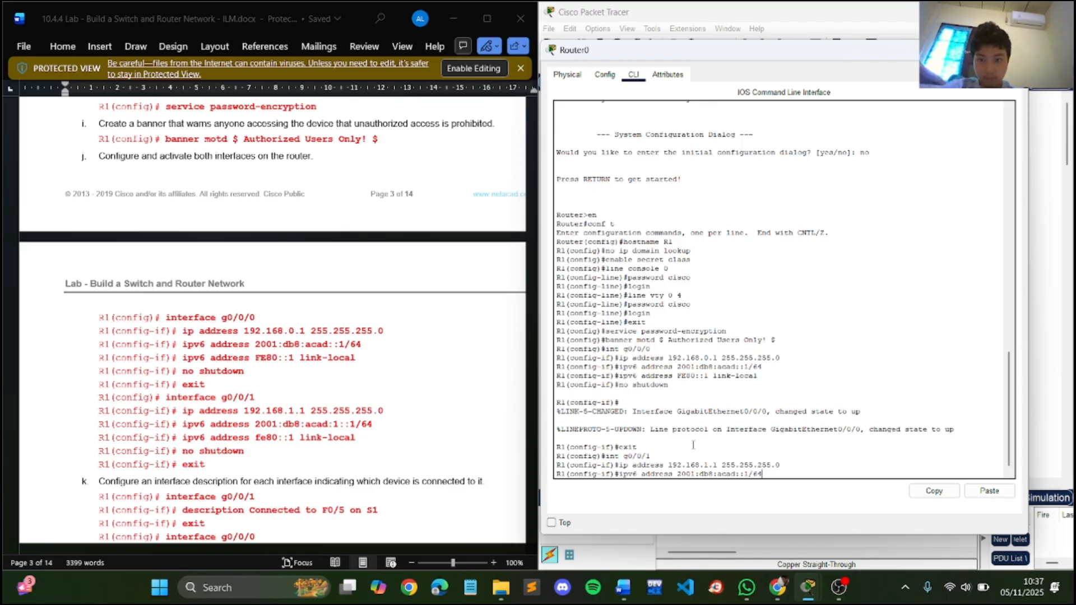
key(Return)
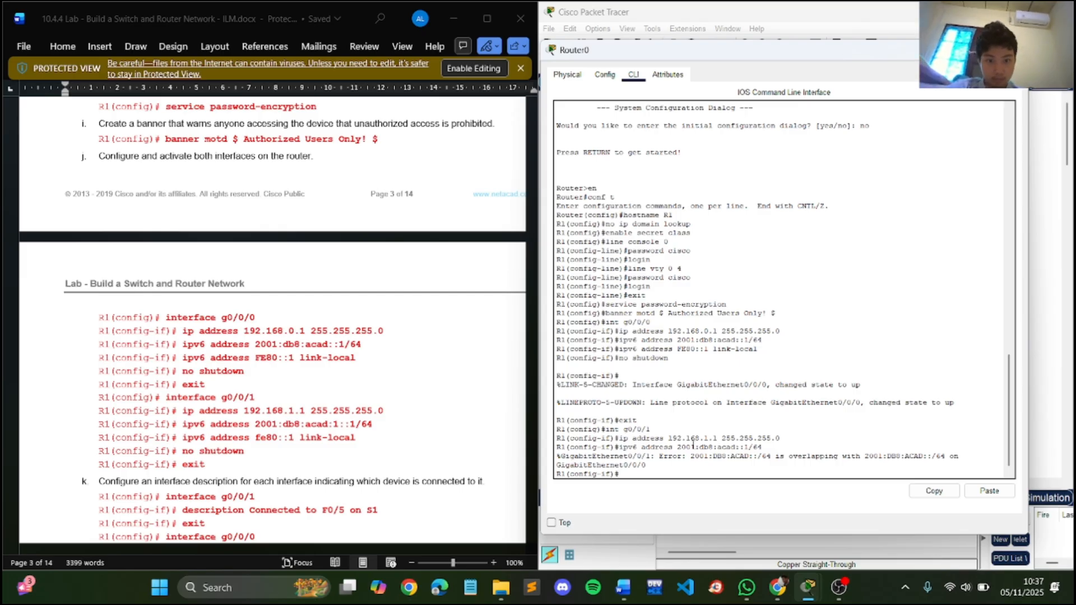
- Assign the IPv6 address 2001:db8:acad:1::1/64 to R1's g0/0/1 interface
key(Up)
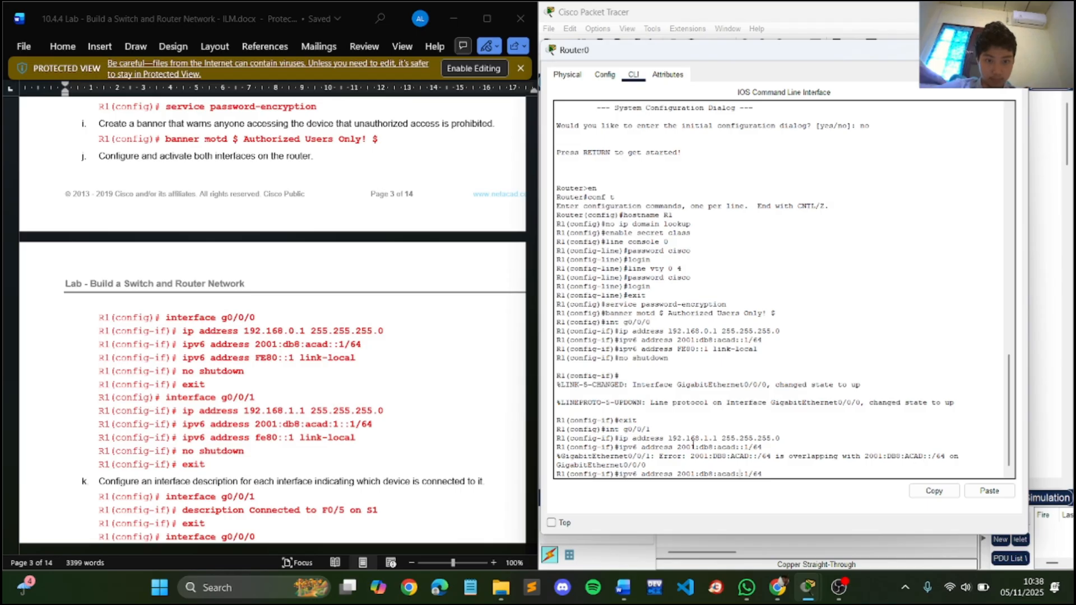
text(1::)
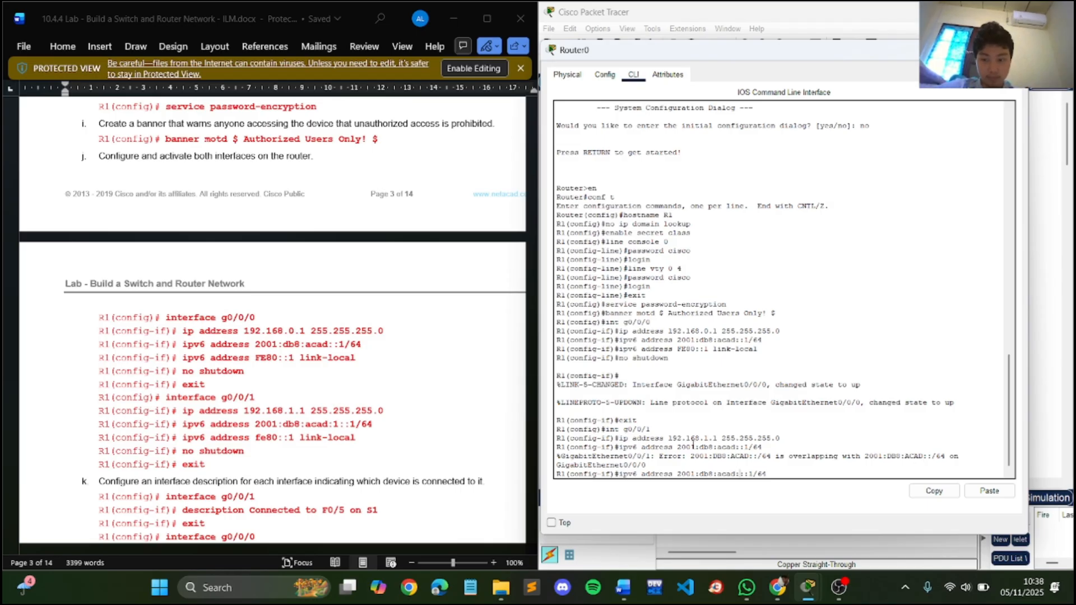
text(1)
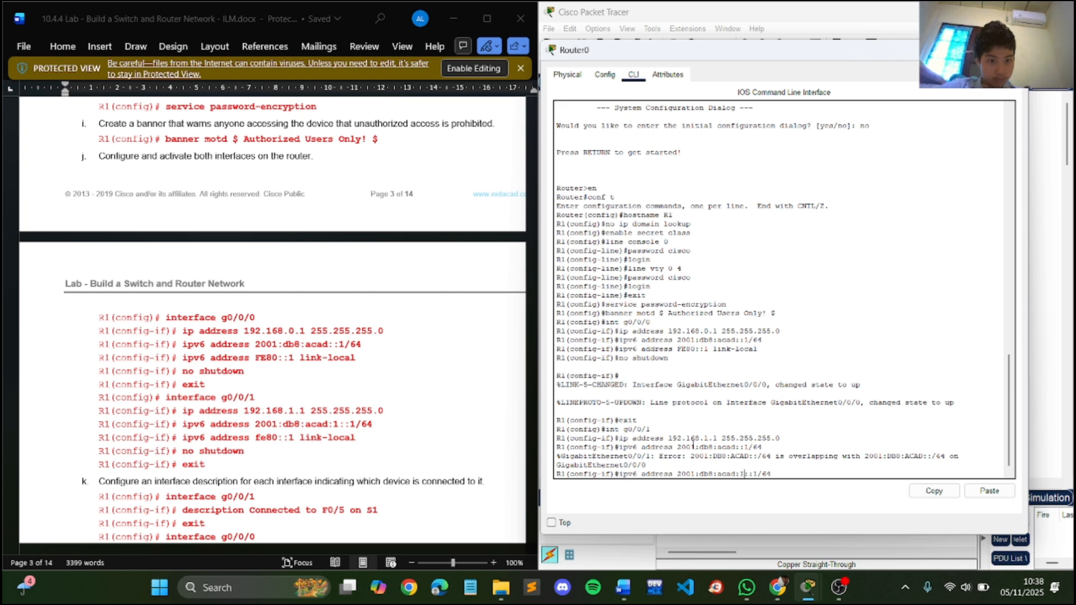
key(Return)
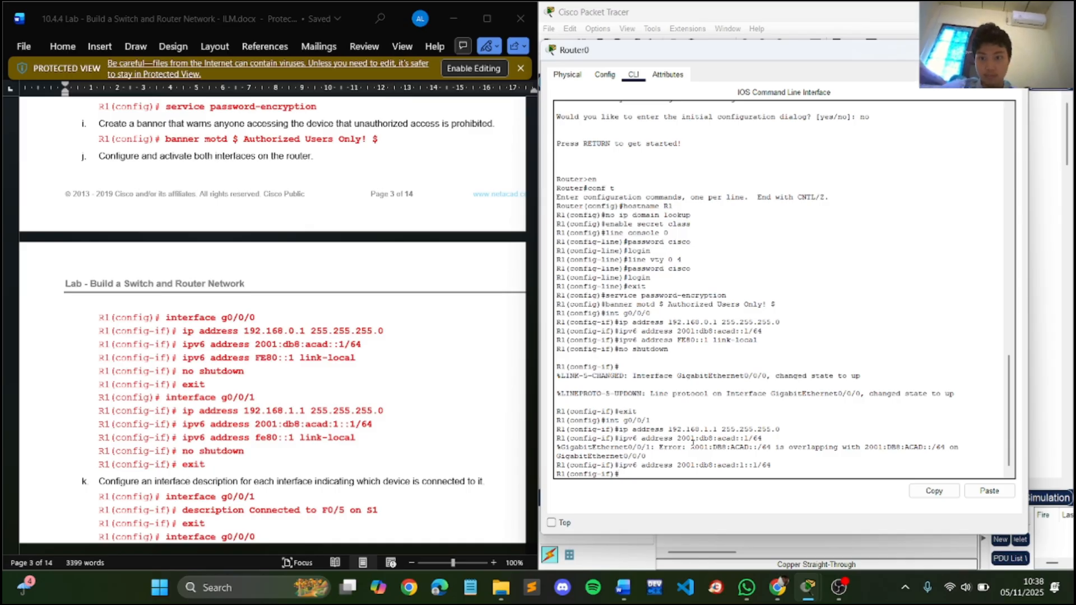
- Set fe80::1 as the IPv6 link-local address of R1's g0/0/1 interface
key(Up)
key(Up)
key(Up)
key(Up)
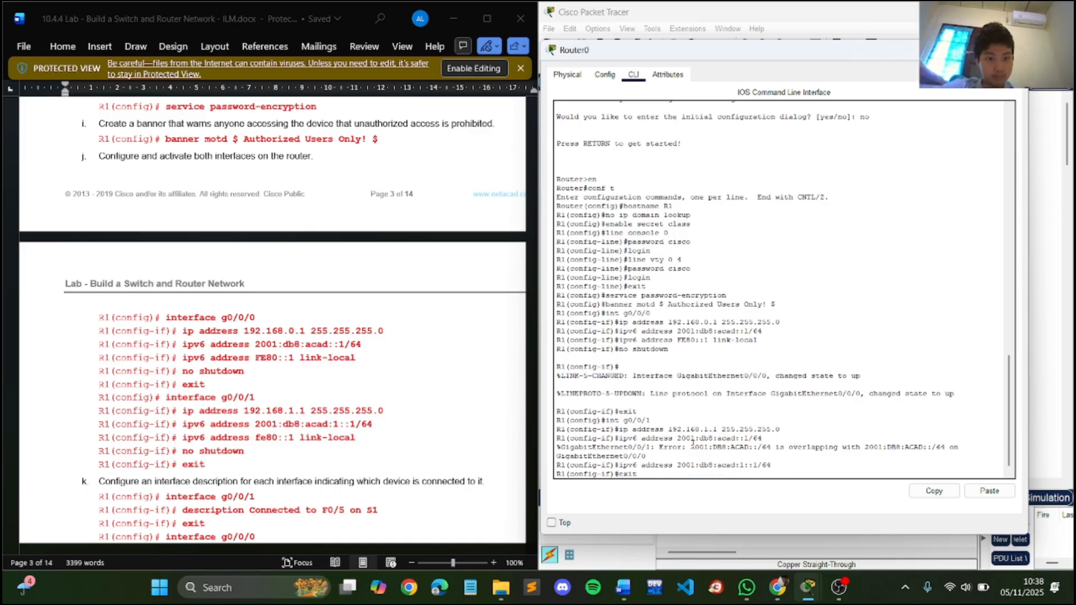
key(Up)
key(Up)
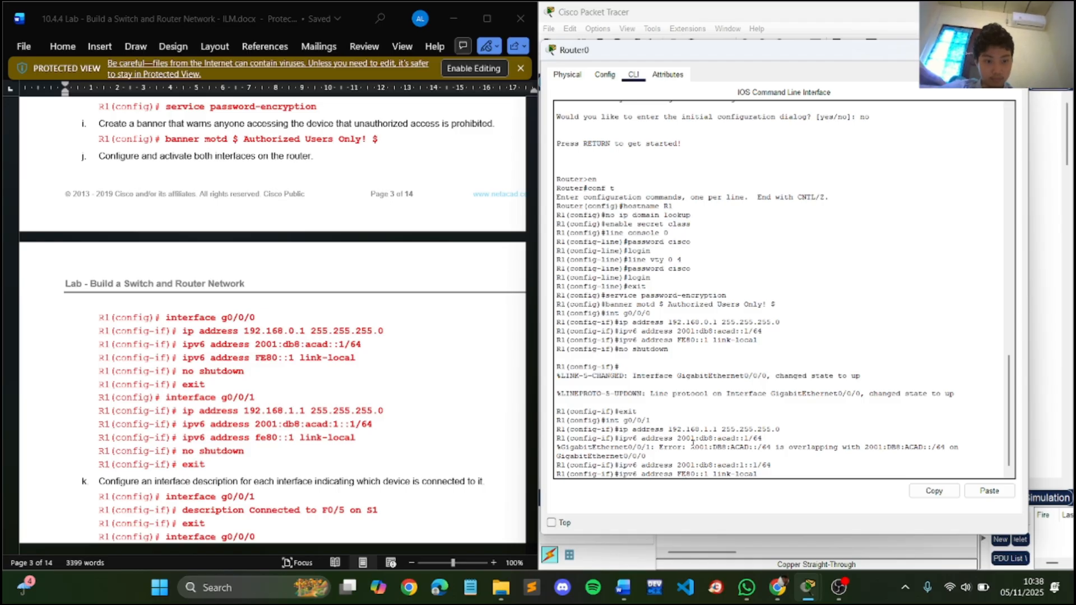
key(BackSpace)
key(BackSpace)
text(fe)
key(Return)
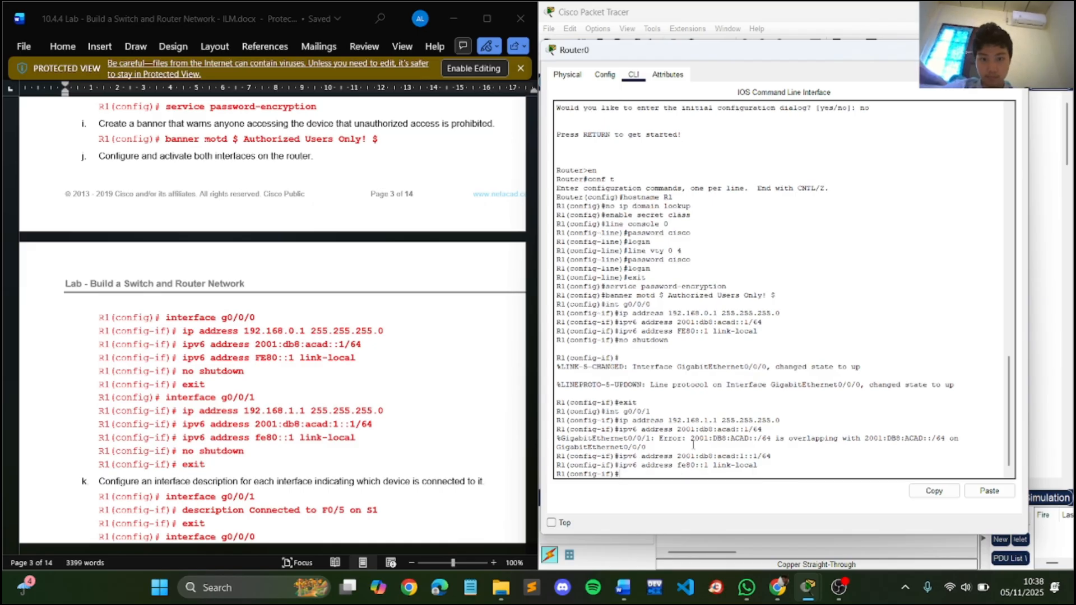
- Activate R1's g0/0/1 interface with no shutdown and exit to global configuration mode
key(Up)
key(Up)
key(Up)
key(Up)
key(Up)
key(Up)
key(Up)
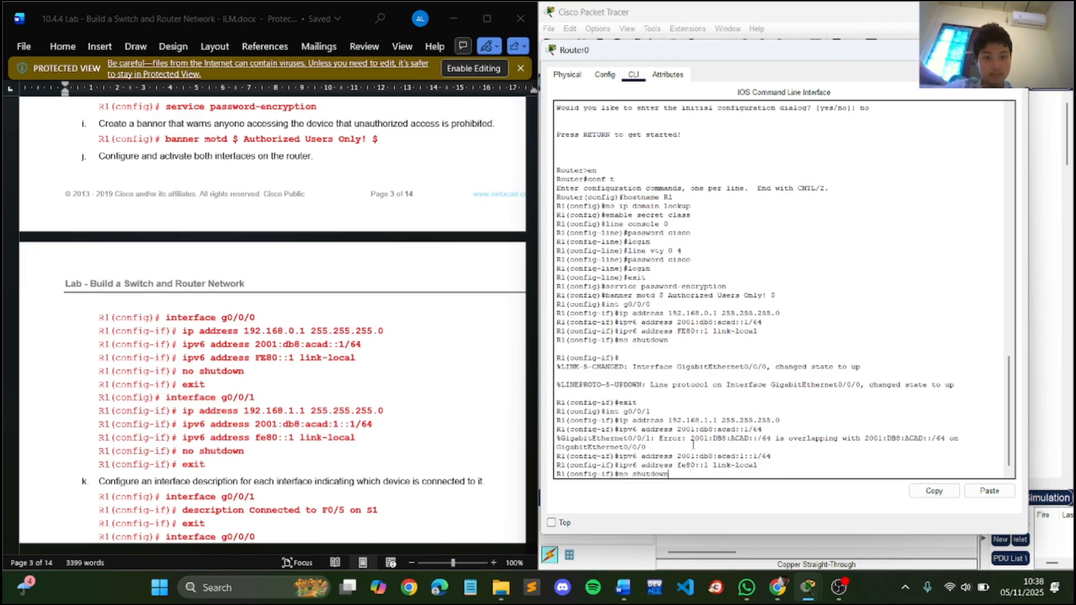
key(Return)
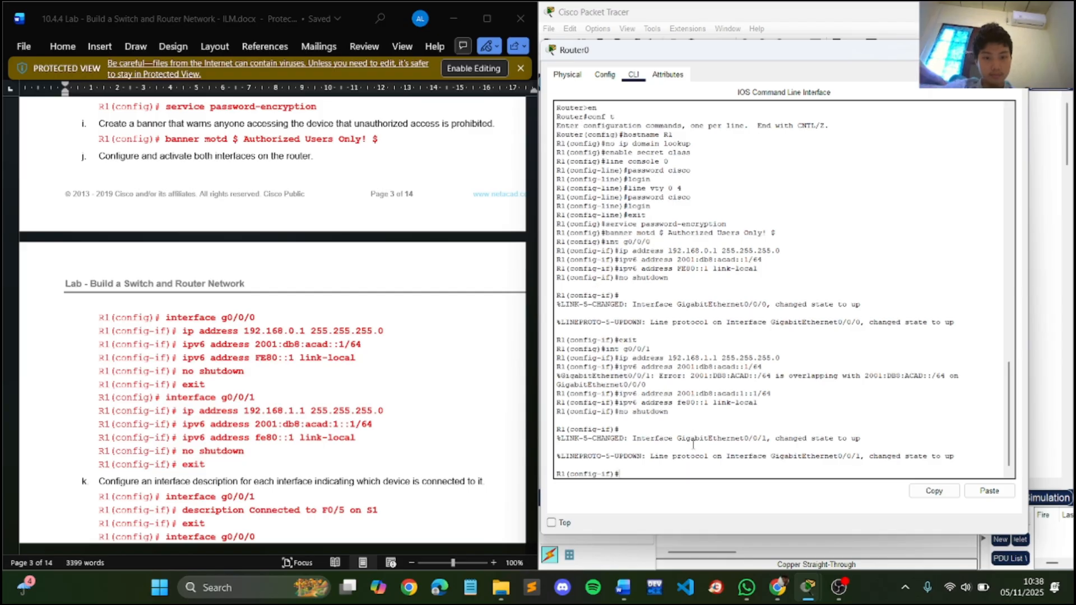
key(Up)
key(Up)
key(Up)
key(Up)
key(Up)
key(Up)
key(Up)
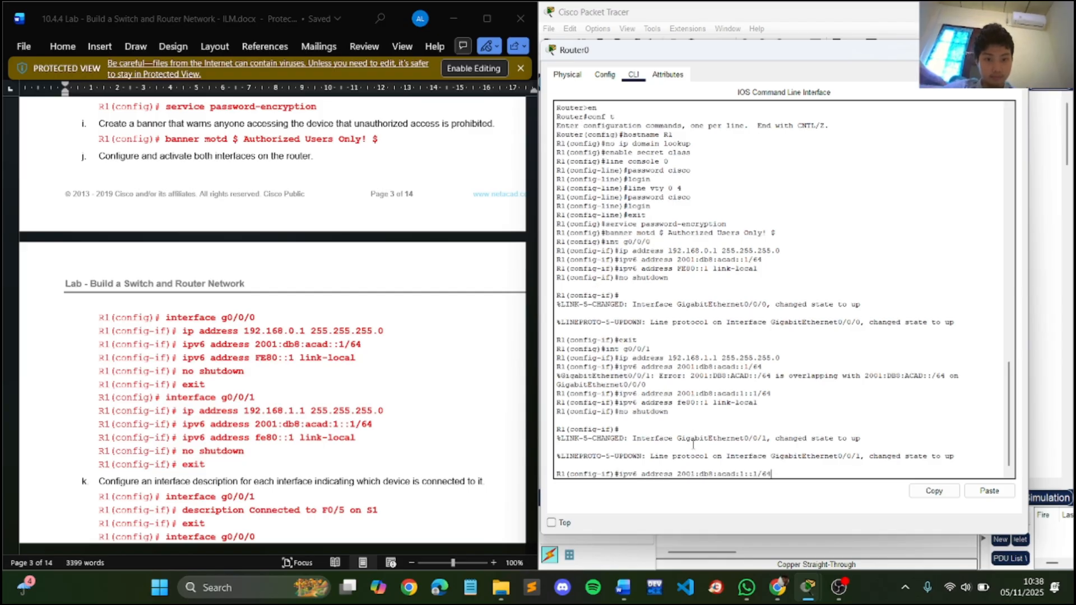
key(Return)
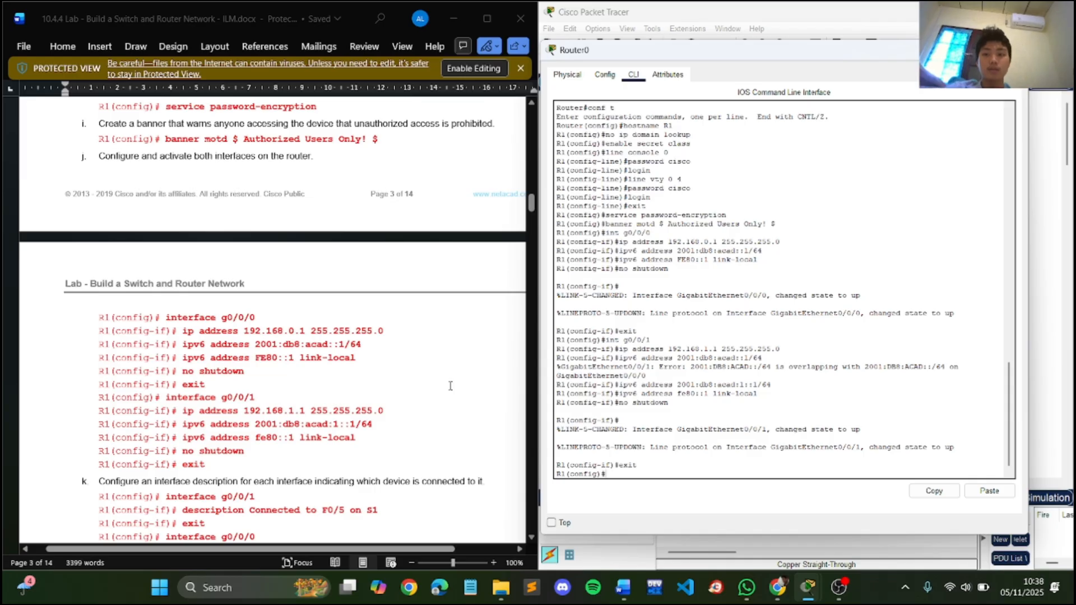
- Re-enter configuration of interface g0/0/1 for the lab's interface description task
scroll(450, 386, down, 4)
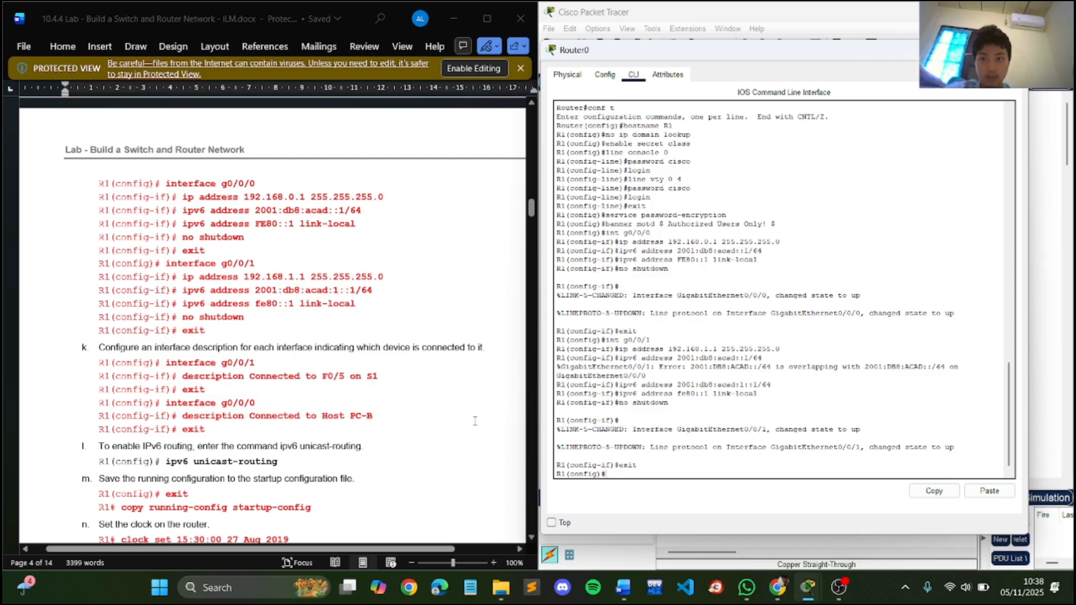
text(int g0/0/1)
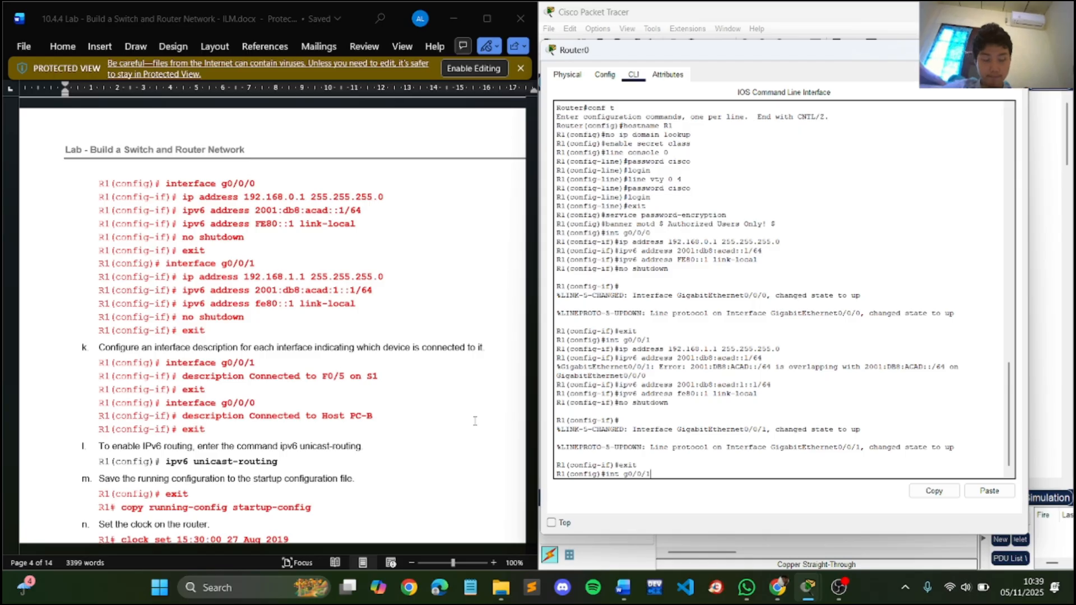
key(Return)
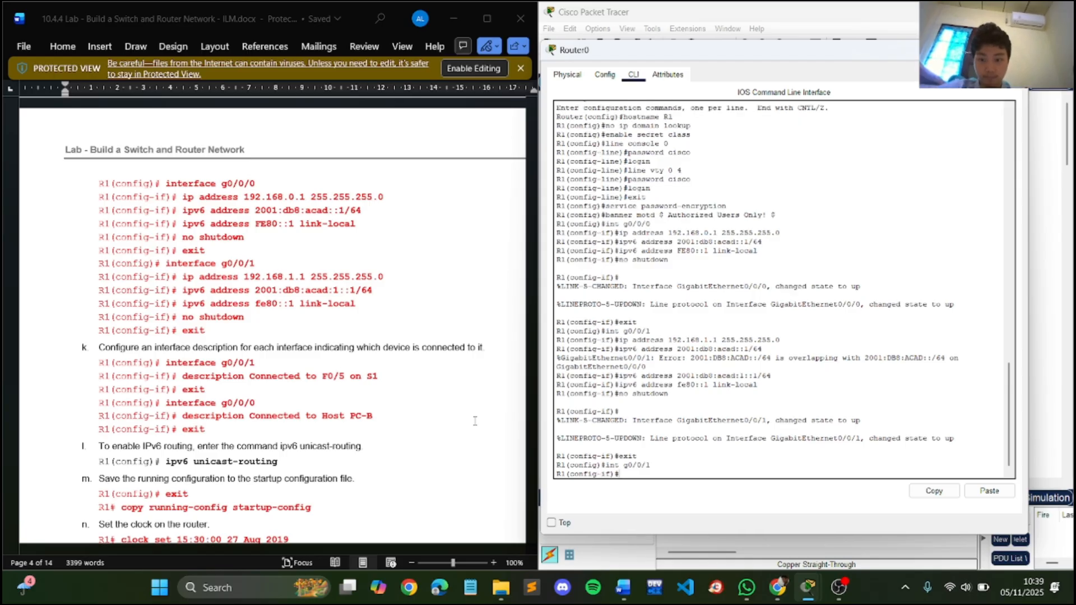
- Give g0/0/1 the description "Connected to F0/5 on S1" and exit to global configuration mode
text(descripti)
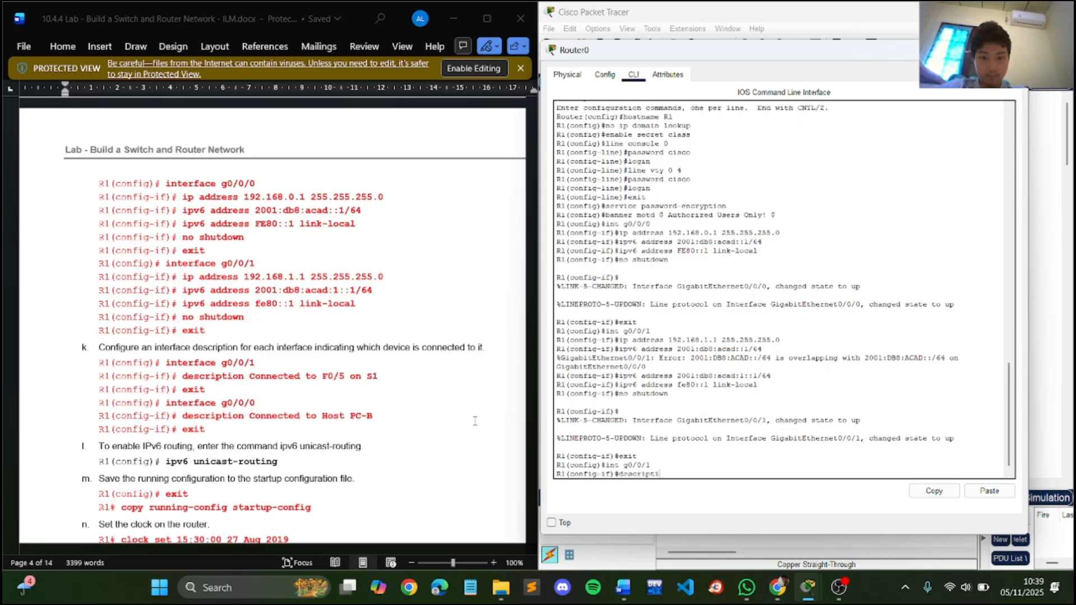
text(on connected)
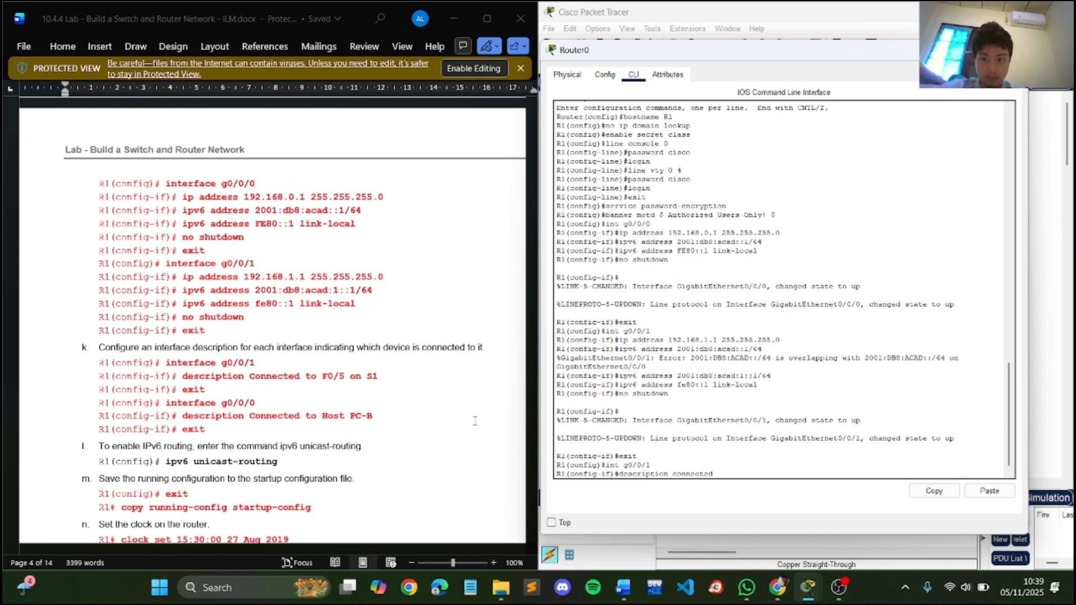
text( to F0/5 on )
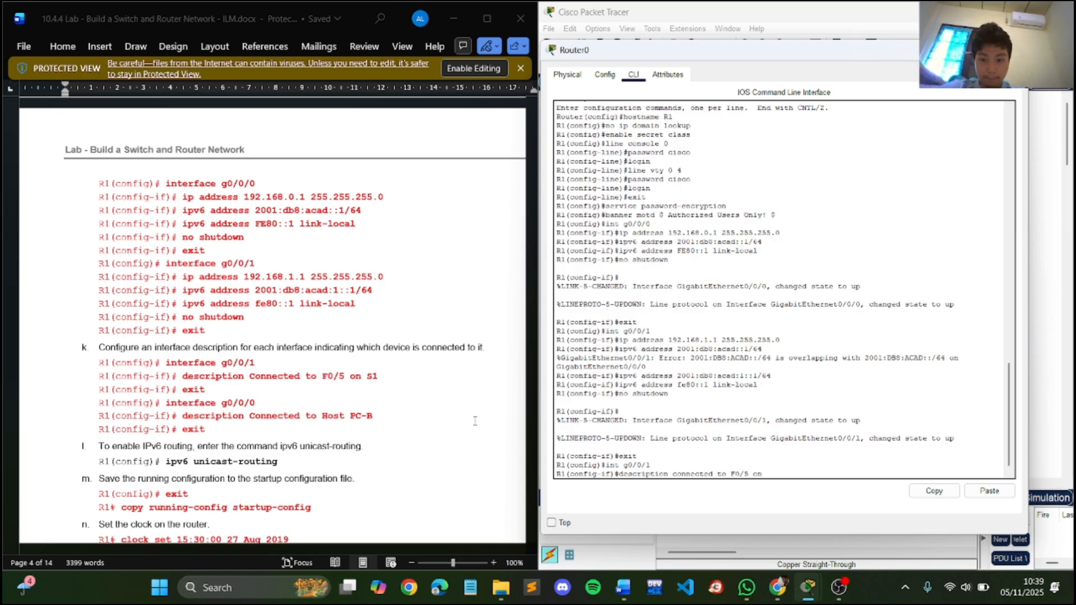
text(S1)
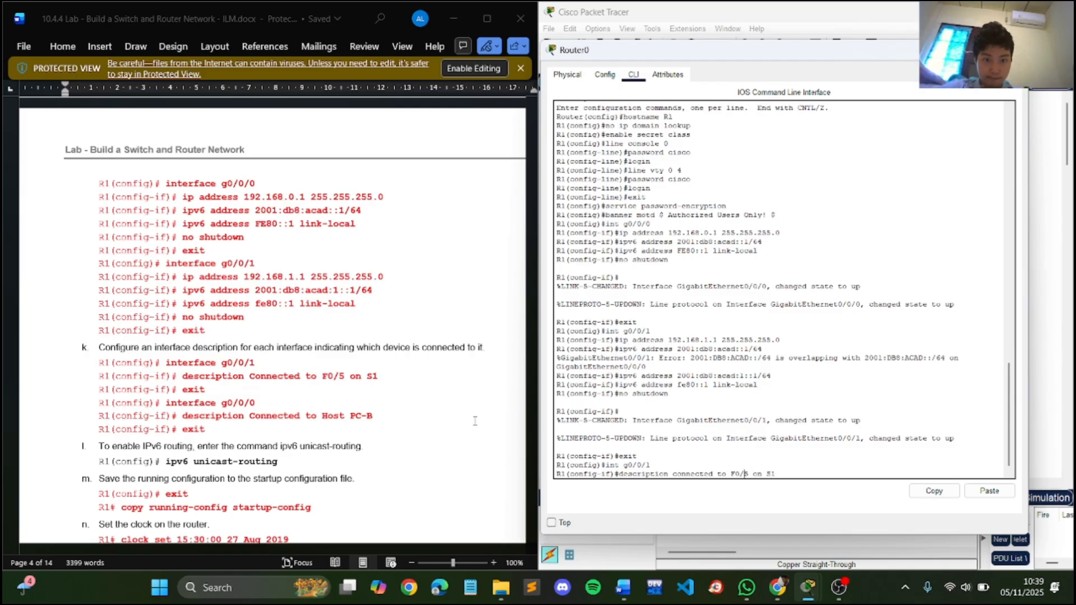
key(Delete)
text(C)
key(Return)
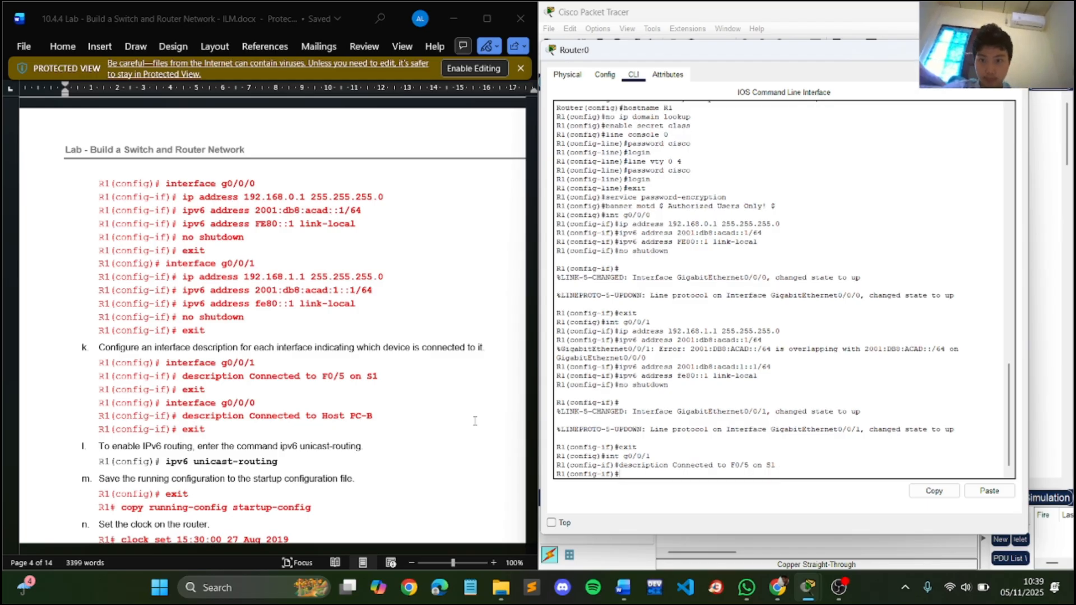
text(exit)
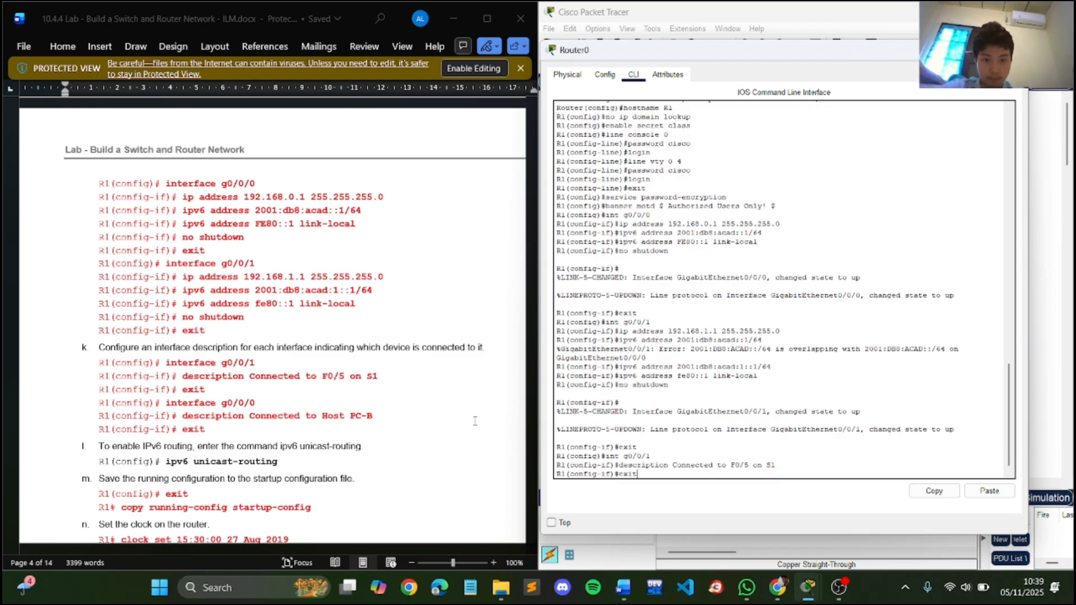
key(Return)
- Enter configuration of R1's interface g0/0/0 from global configuration mode
key(Up)
key(Up)
key(Up)
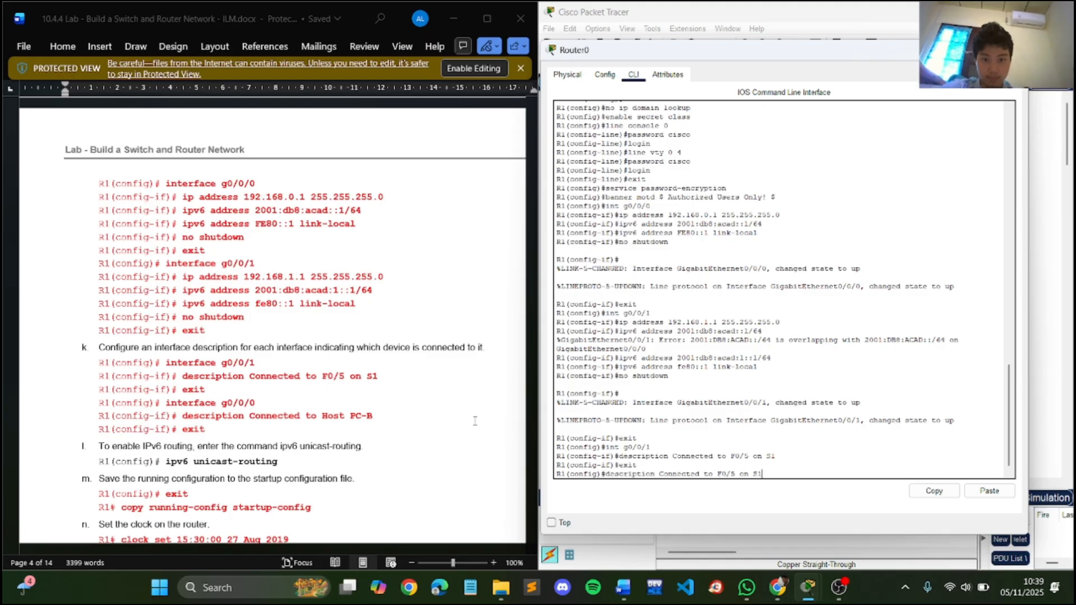
key(BackSpace)
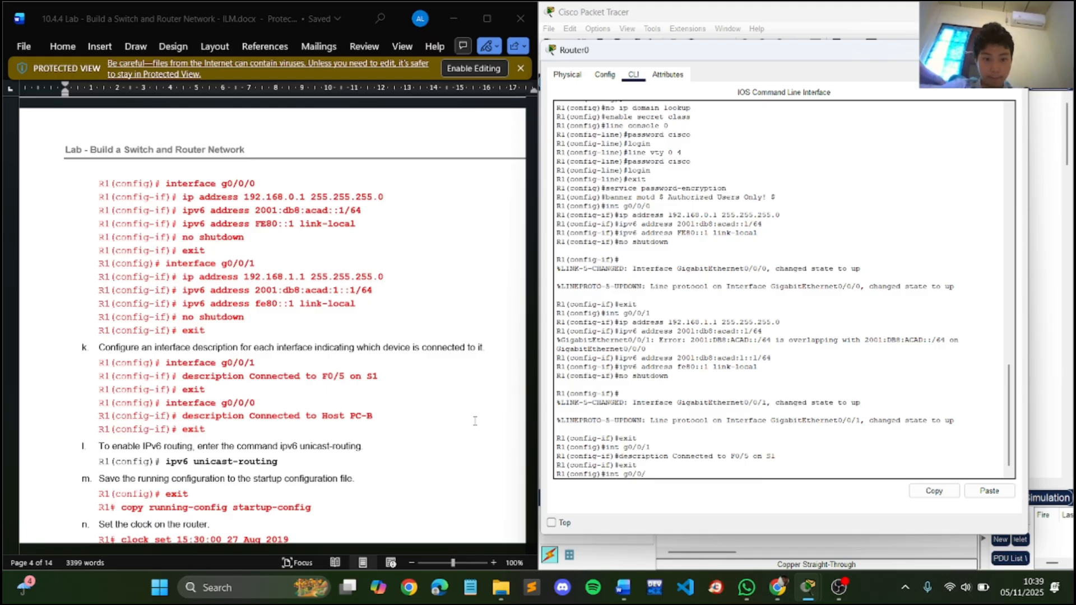
text(0)
key(Return)
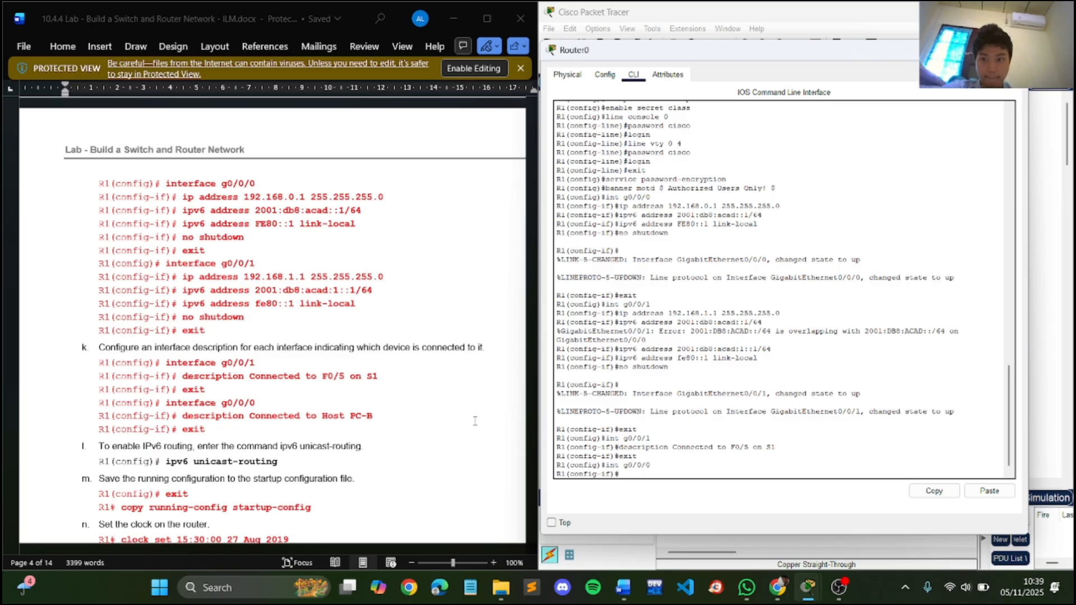
- Give R1's g0/0/0 interface the description "Connected to Host PC-B" and exit to global configuration mode
key(Up)
key(Up)
key(Up)
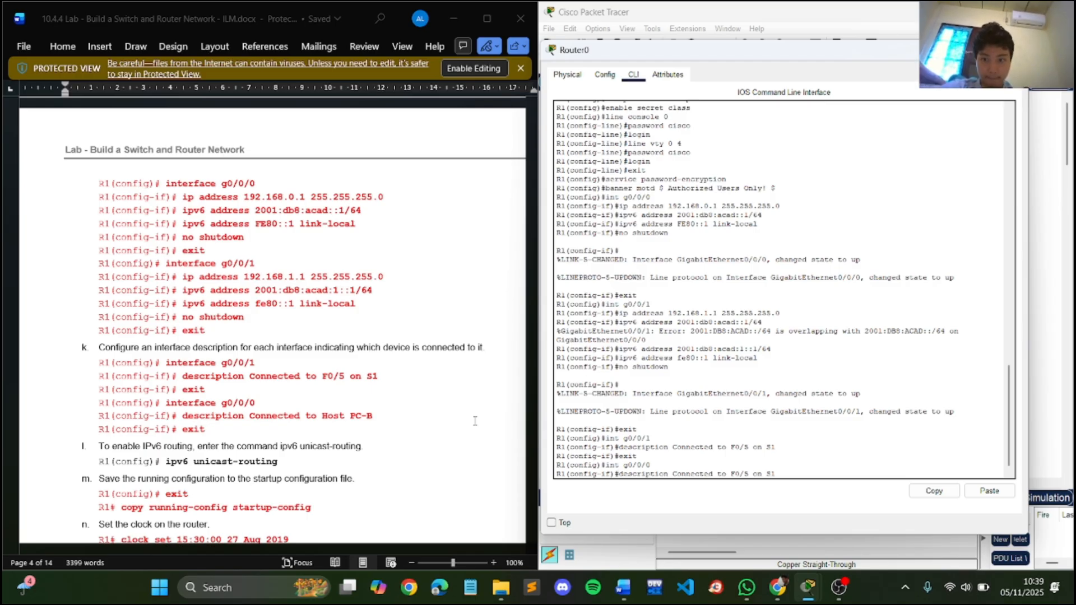
key(BackSpace)
key(BackSpace)
key(BackSpace)
key(BackSpace)
key(BackSpace)
key(BackSpace)
key(BackSpace)
key(BackSpace)
key(BackSpace)
key(BackSpace)
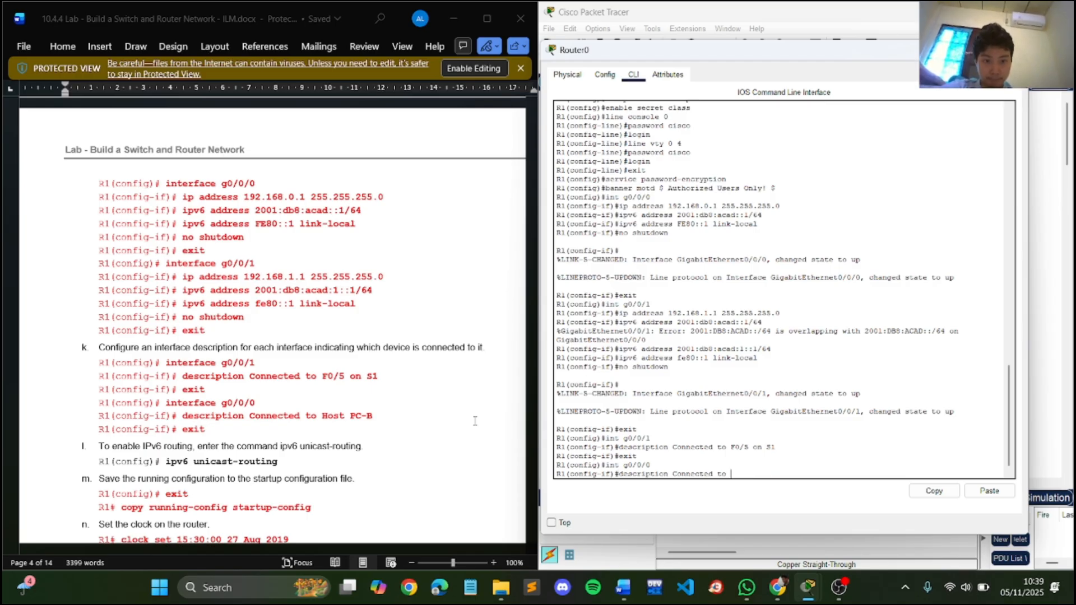
text(Host)
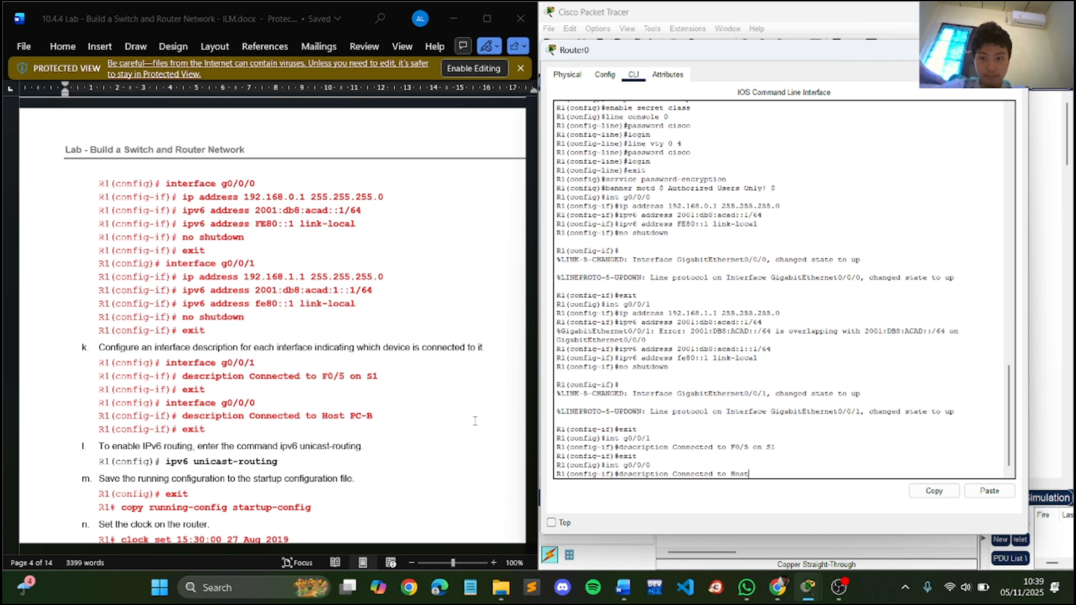
text( PC-B)
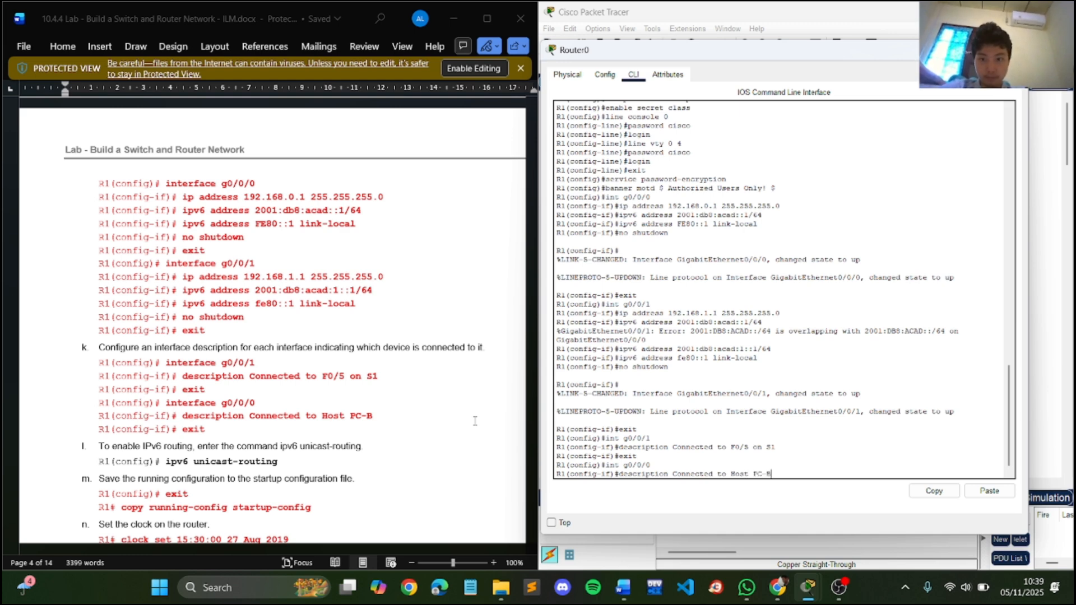
key(Return)
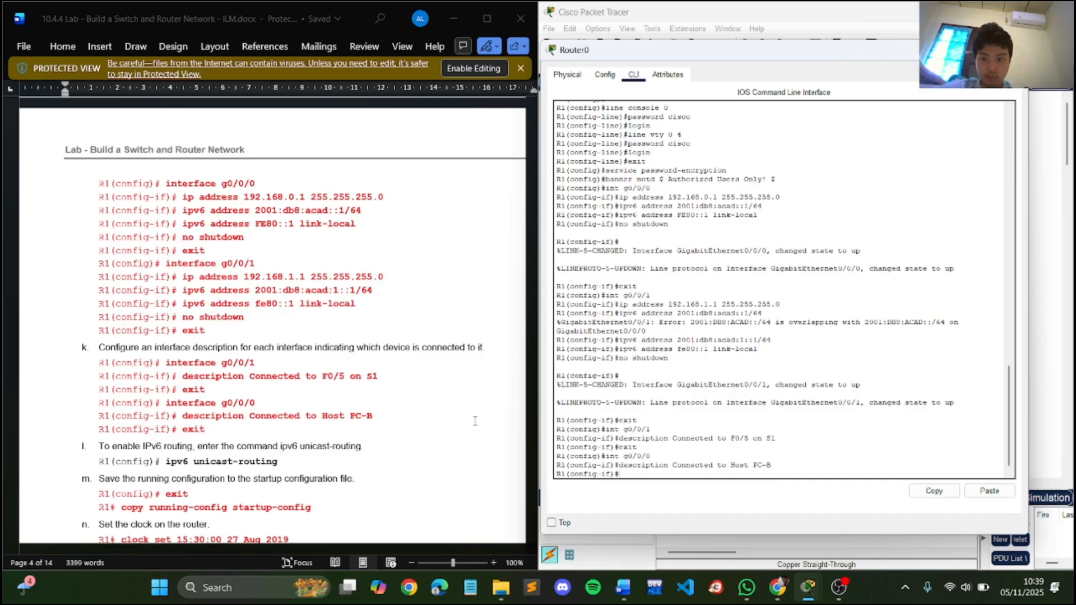
text(exit)
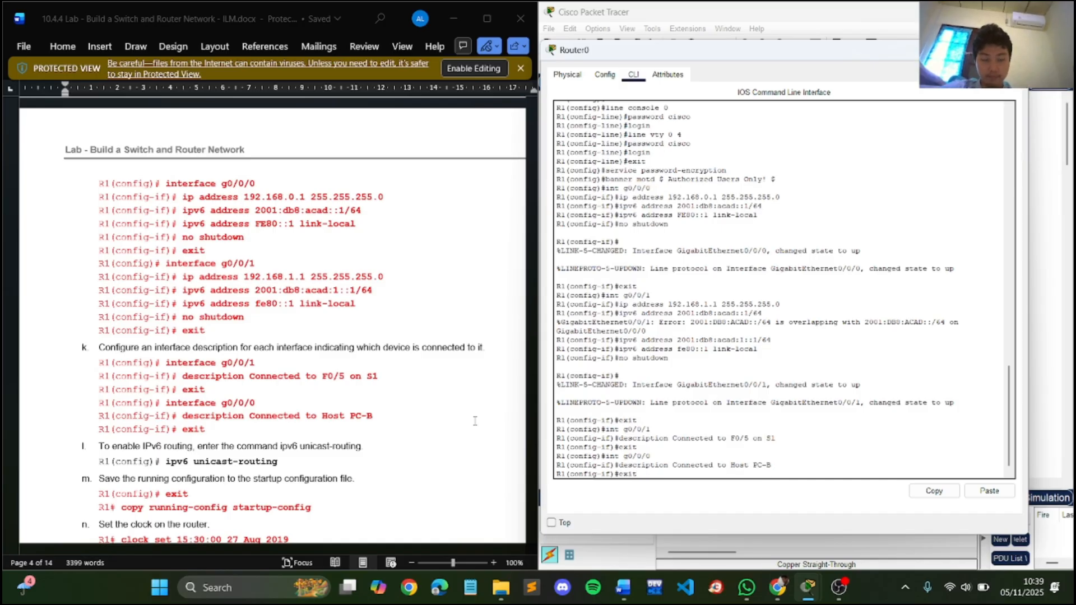
key(Return)
- Enable IPv6 routing on R1 with the ipv6 unicast-routing command
scroll(236, 355, down, 3)
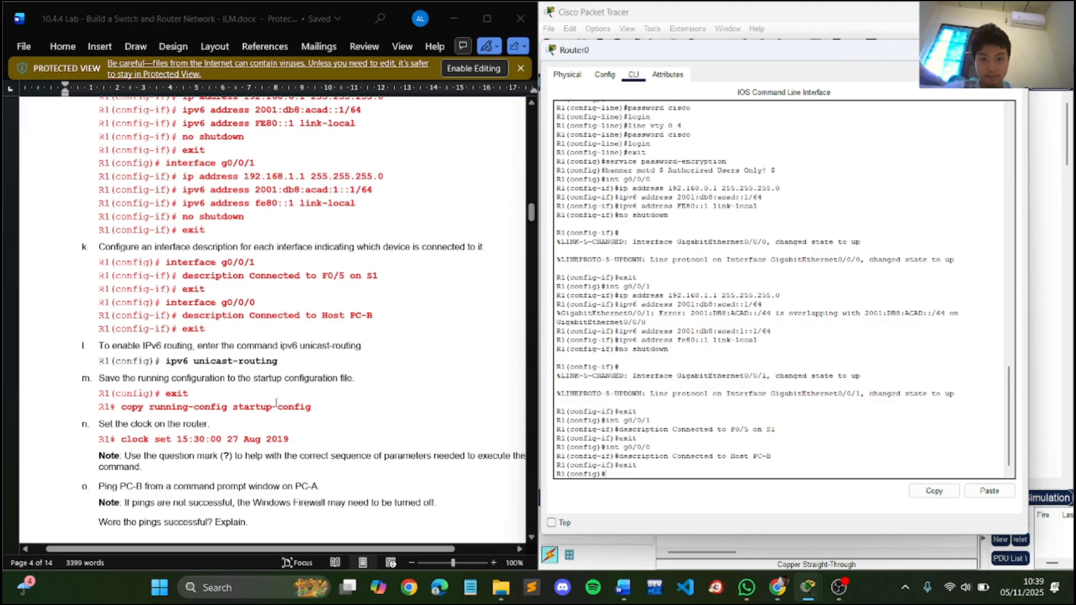
text(ipv)
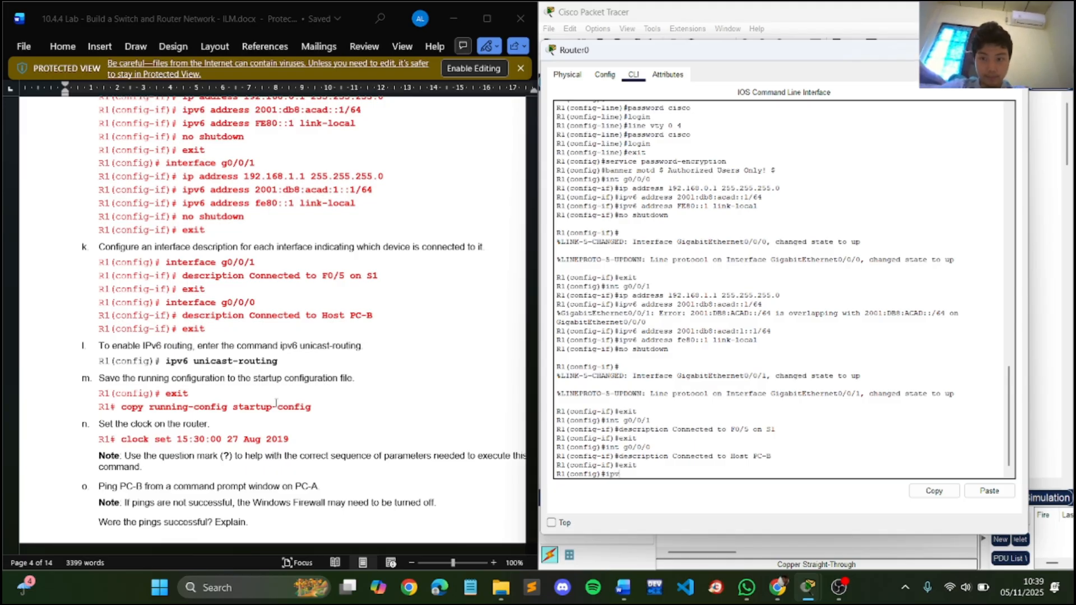
text(6 unicast-routing)
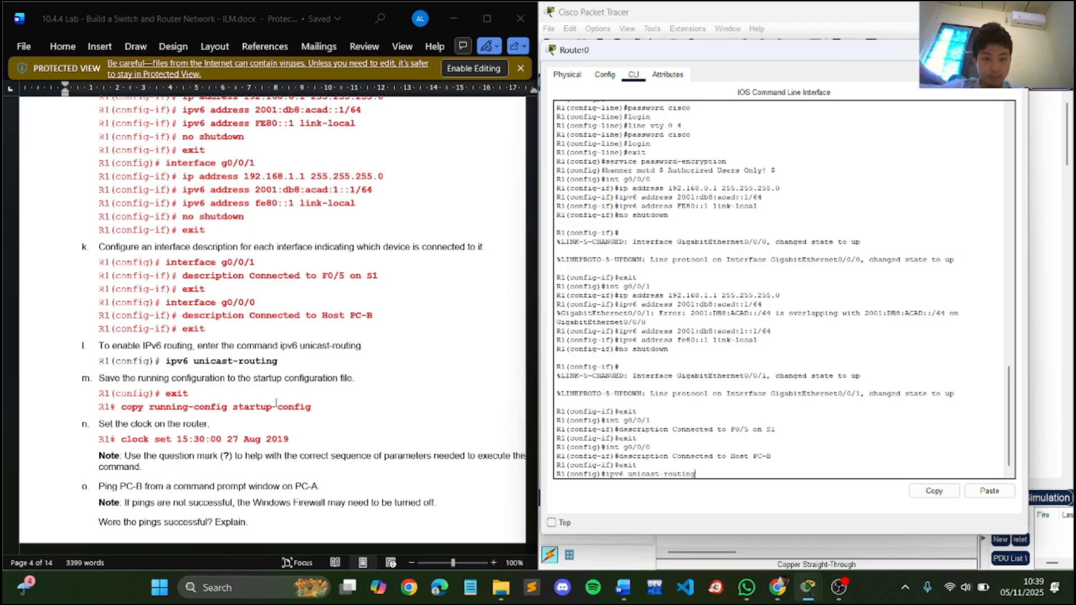
key(Return)
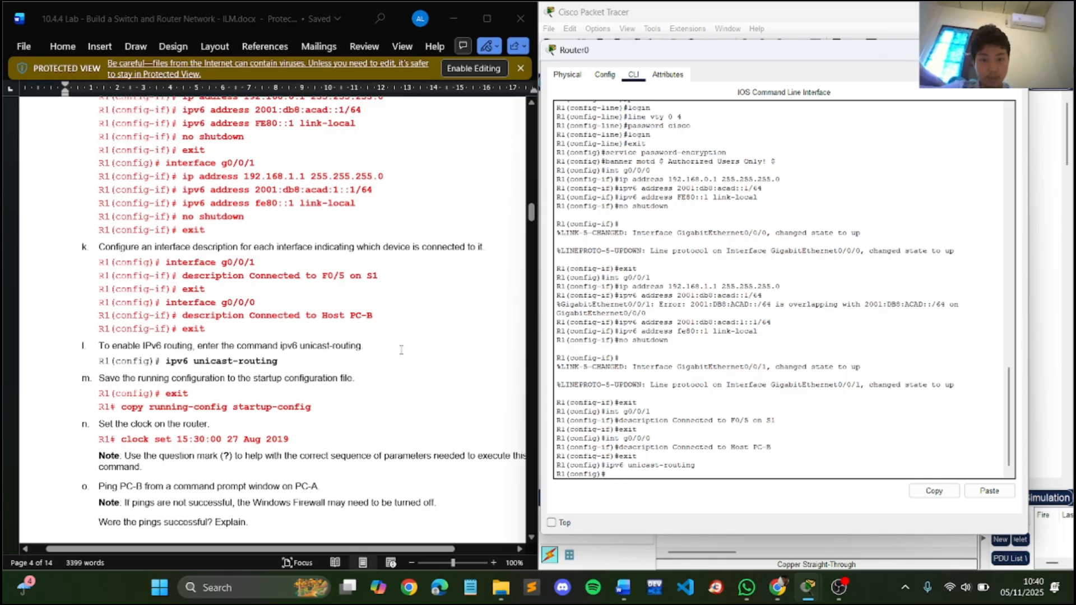
- Exit R1's global configuration mode and copy running-config to startup-config, accepting the default destination filename
text(exi)
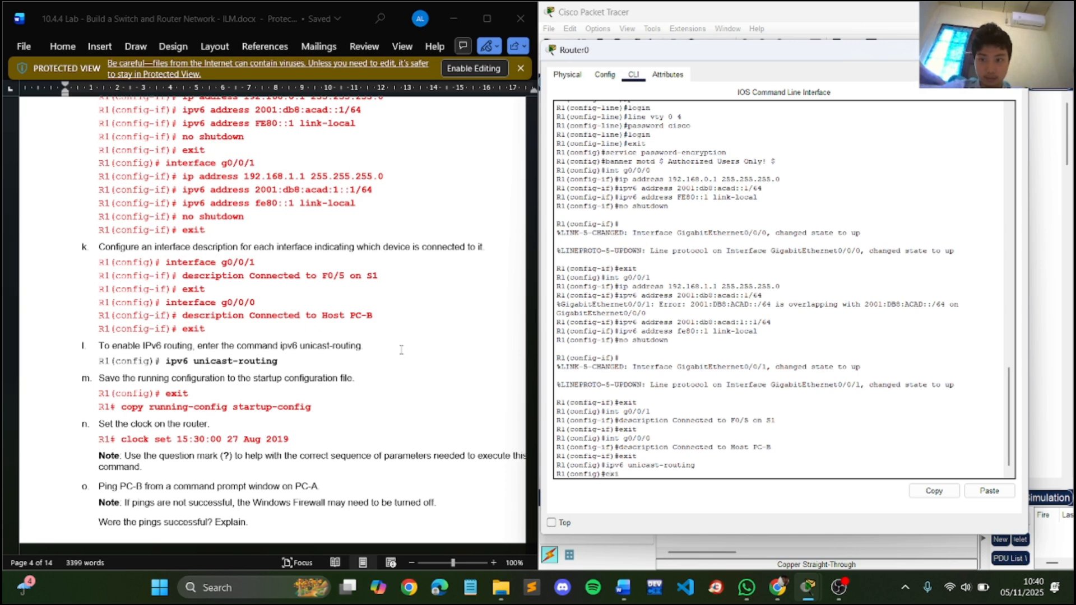
text(t)
key(Return)
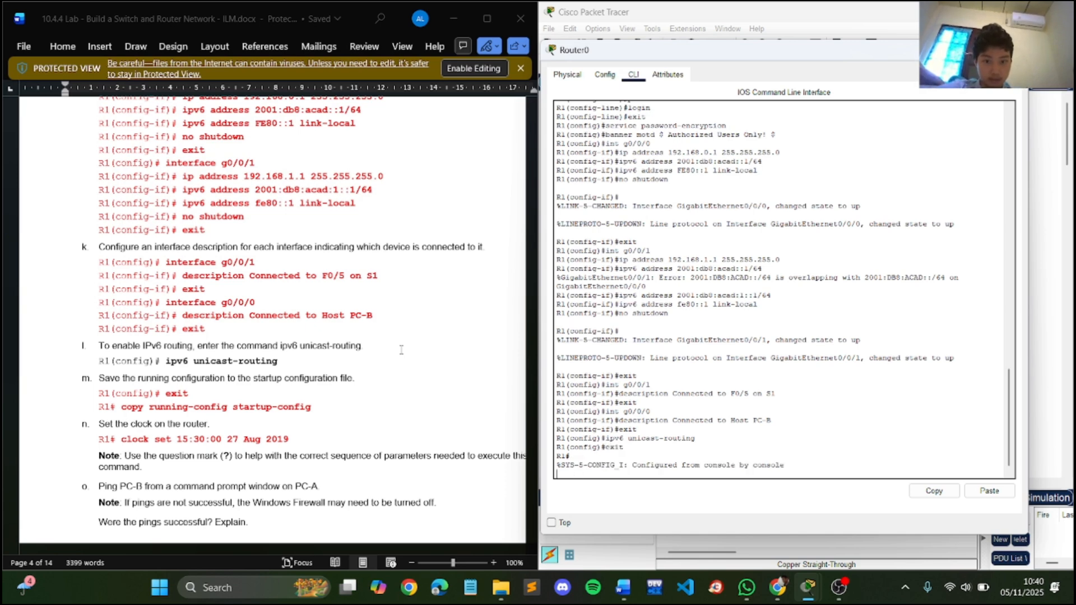
text(copy)
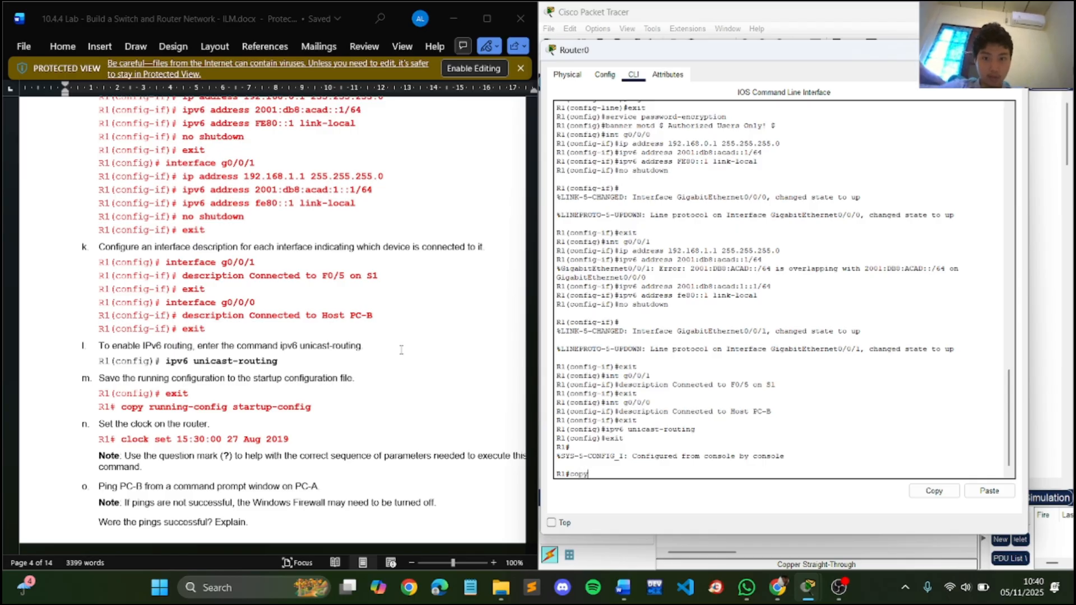
text( runnin)
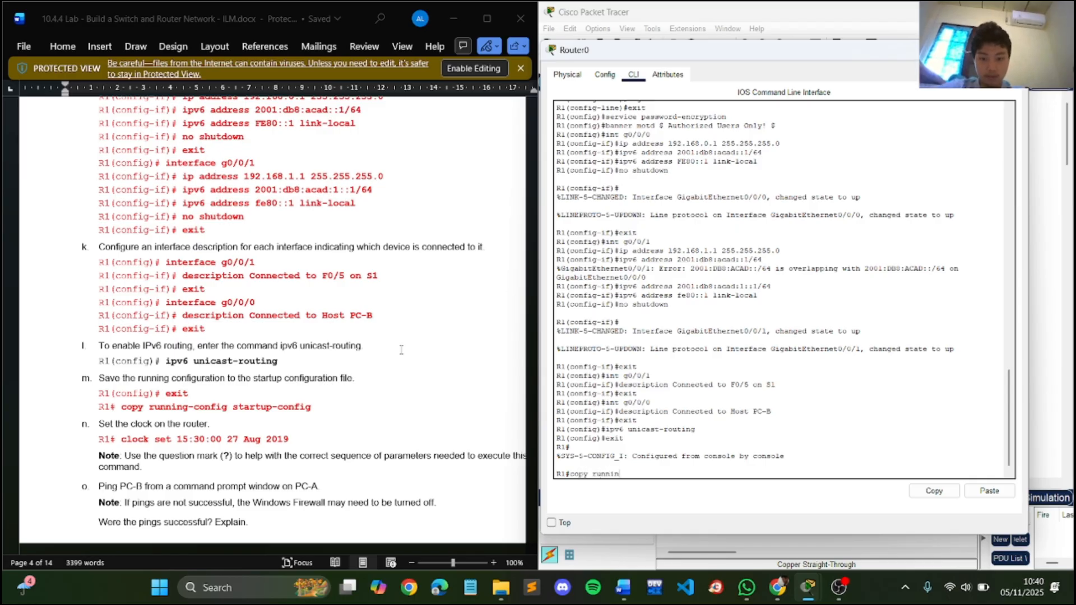
text(g-config)
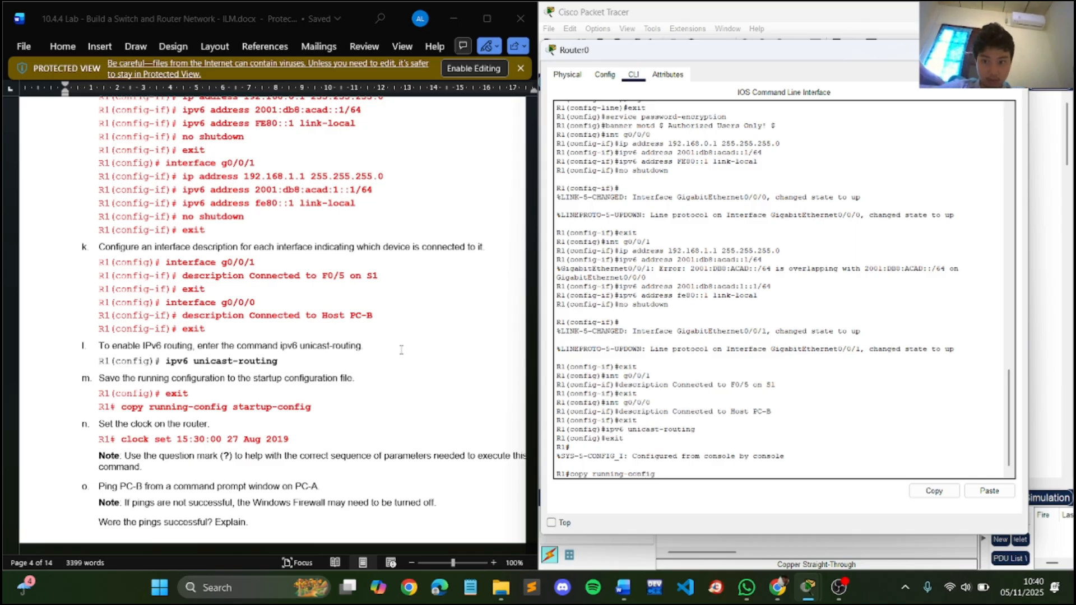
text( startu)
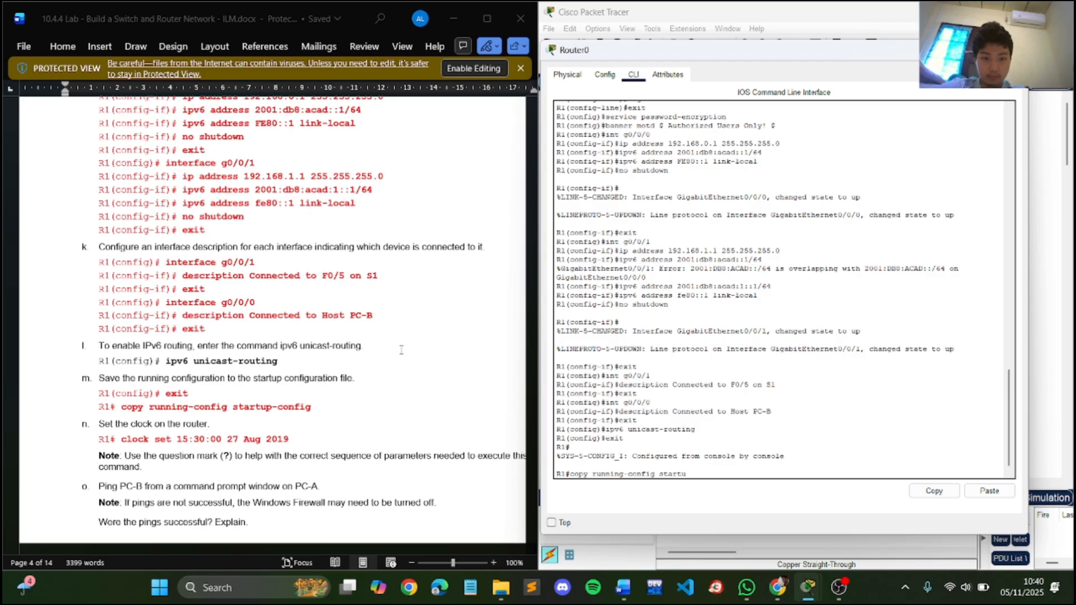
text(p c)
key(BackSpace)
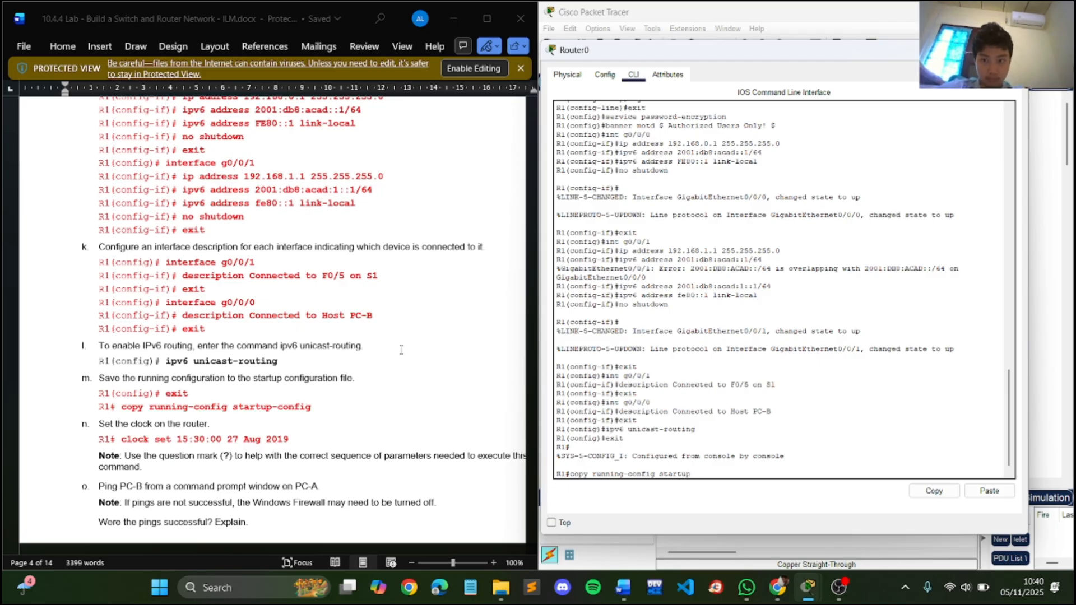
text(-config)
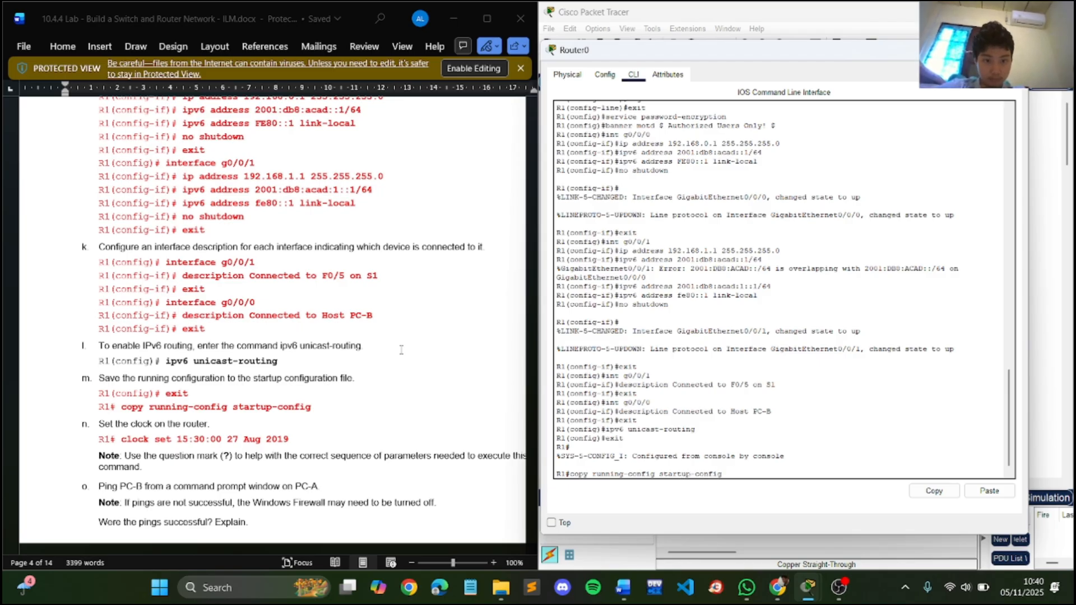
key(Return)
key(Return)
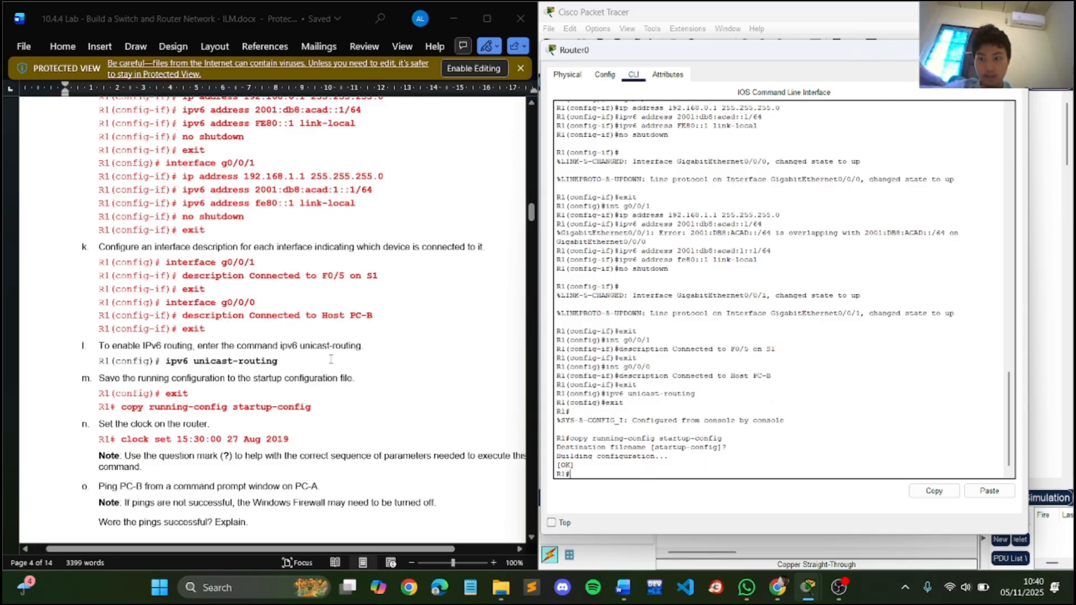
- Set R1's clock to 15:30:00 27 Aug 2019, as given in the lab document
scroll(331, 359, down, 1)
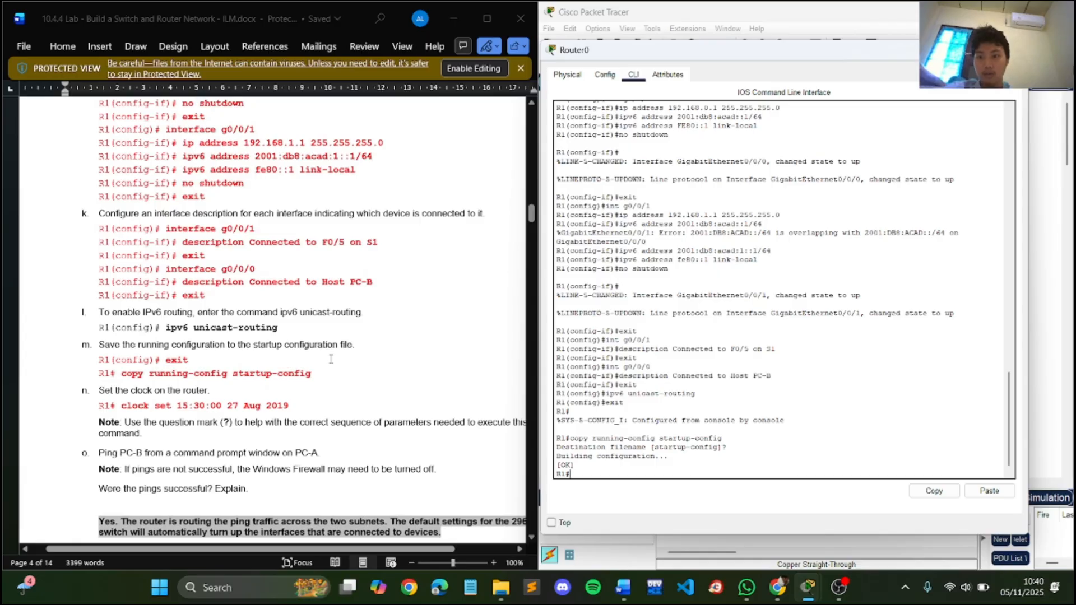
text(cl)
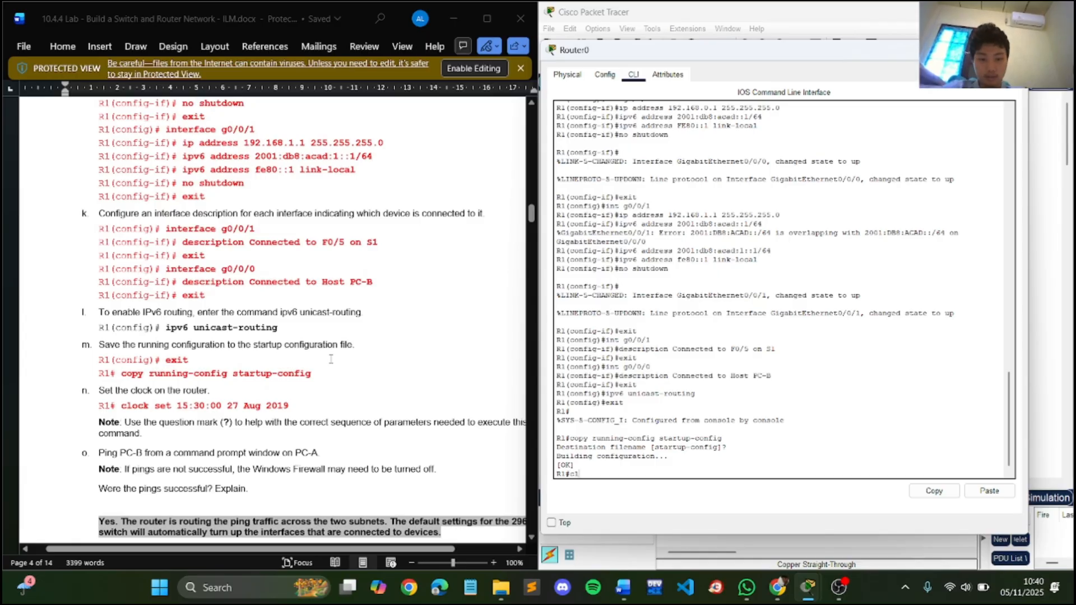
text(ock set 15)
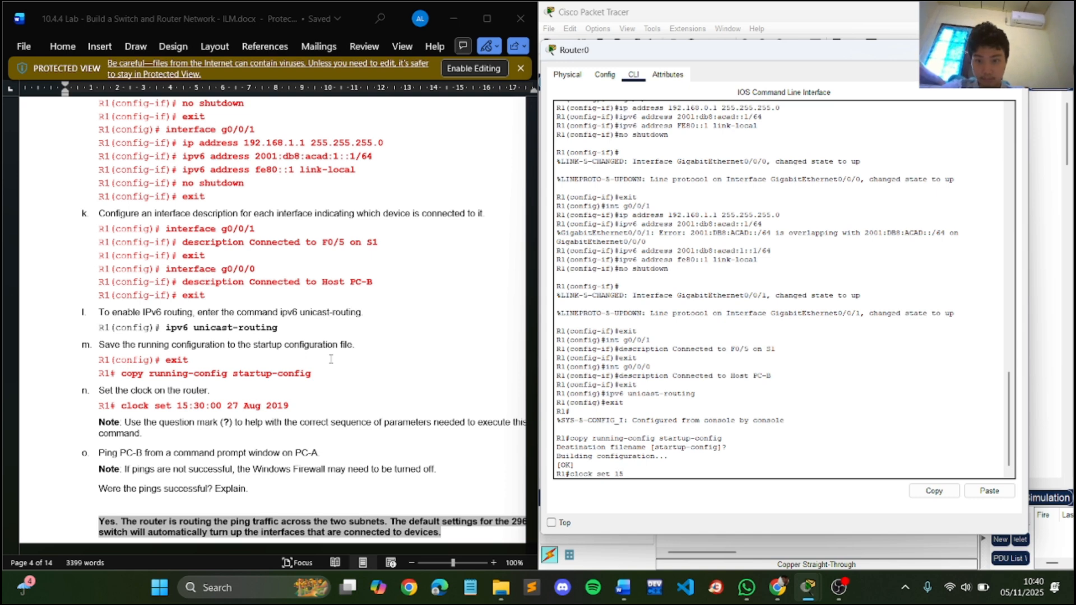
text(:)
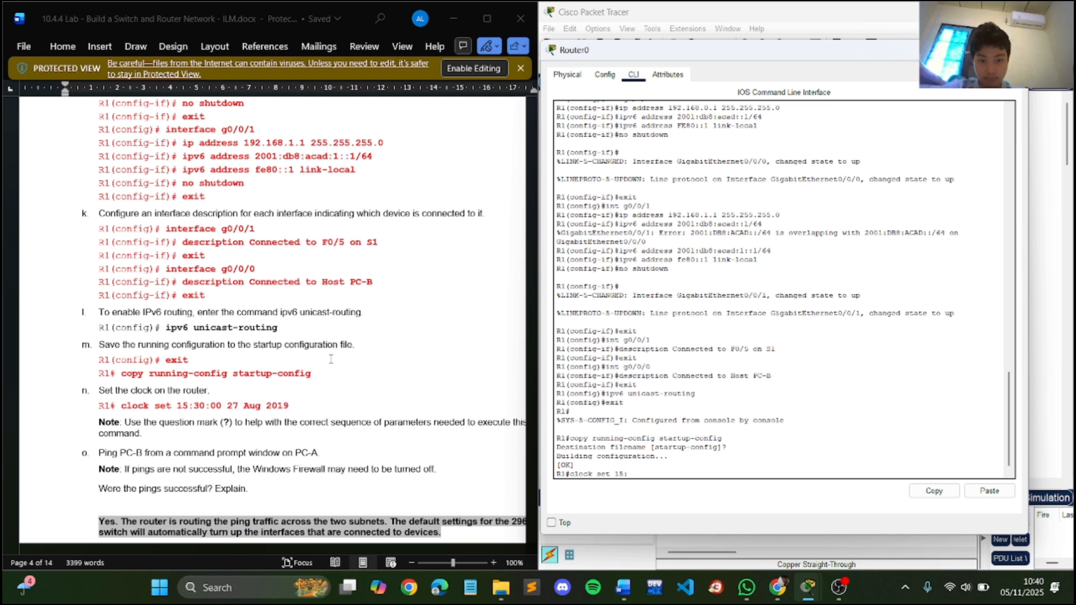
text(30)
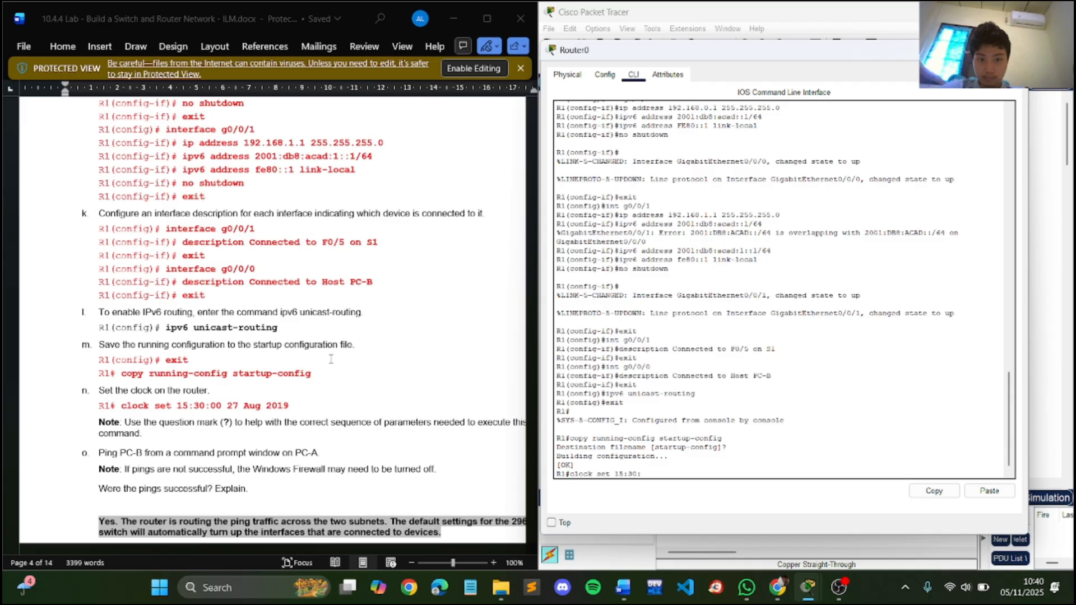
text(:00 27 A)
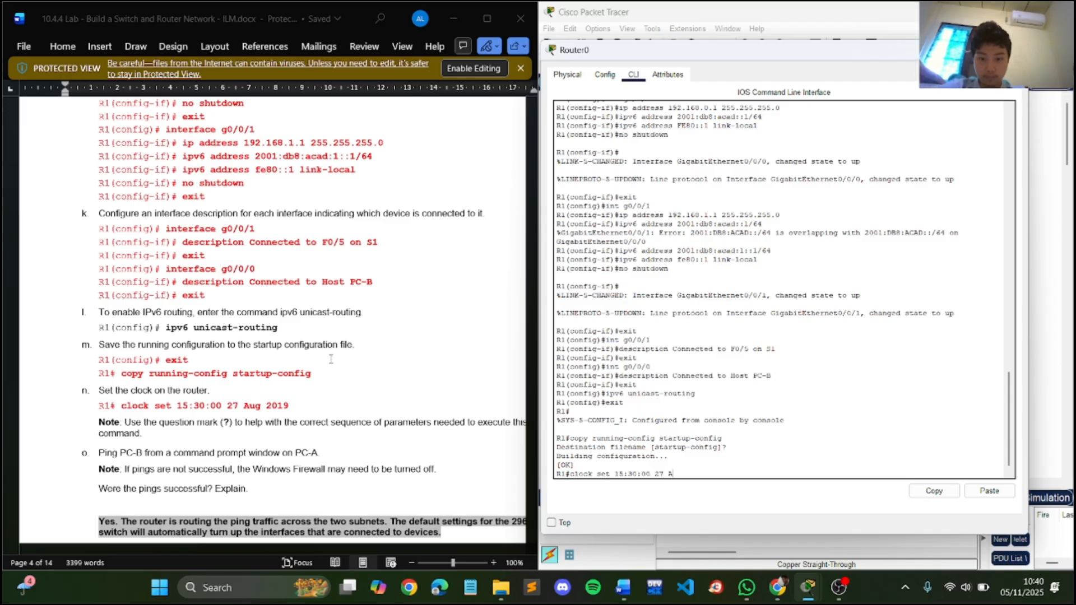
text(ug 2019)
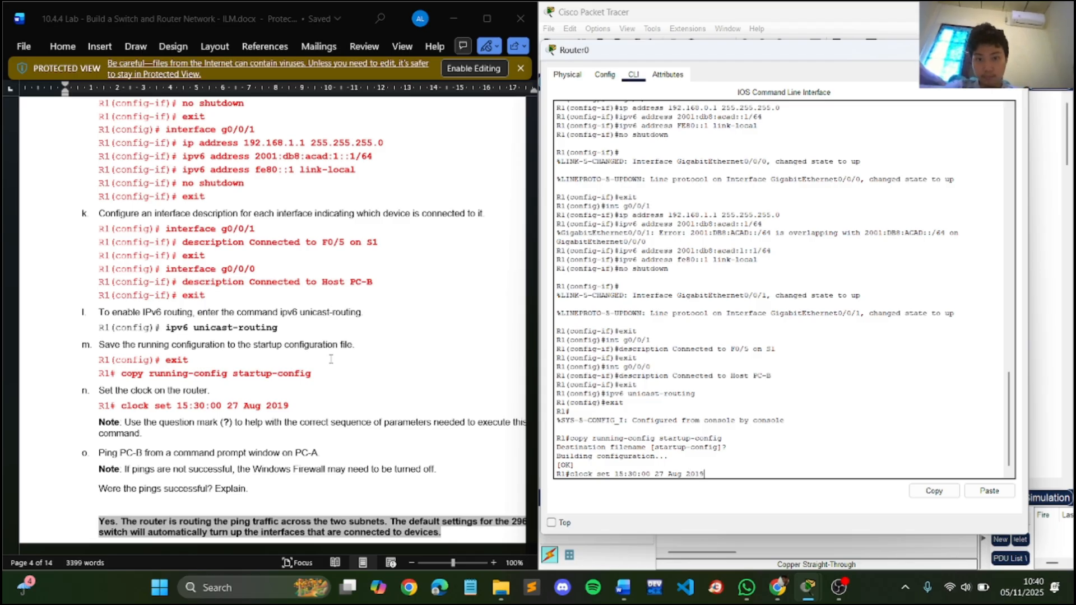
key(Return)
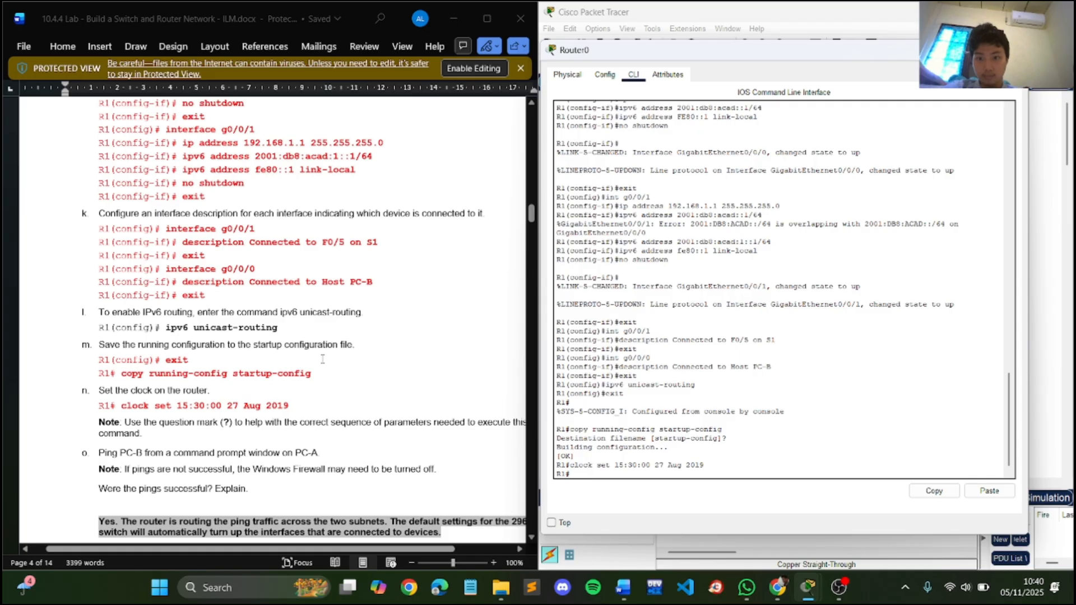
- Close the router's window and ping PC B at 192.168.0.3 from PC A's command prompt
scroll(322, 359, down, 3)
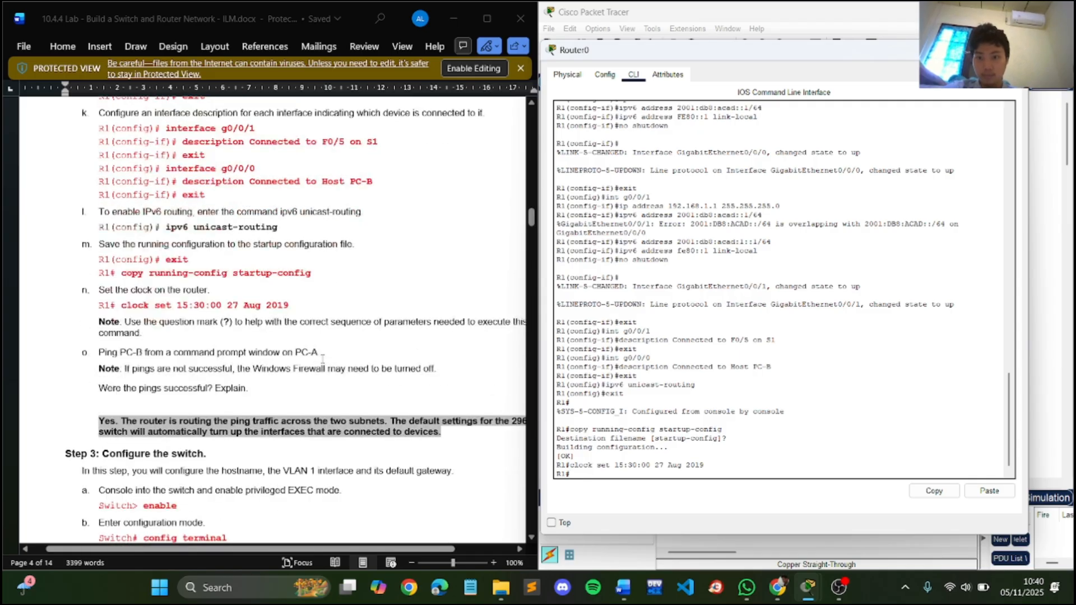
click(1013, 50)
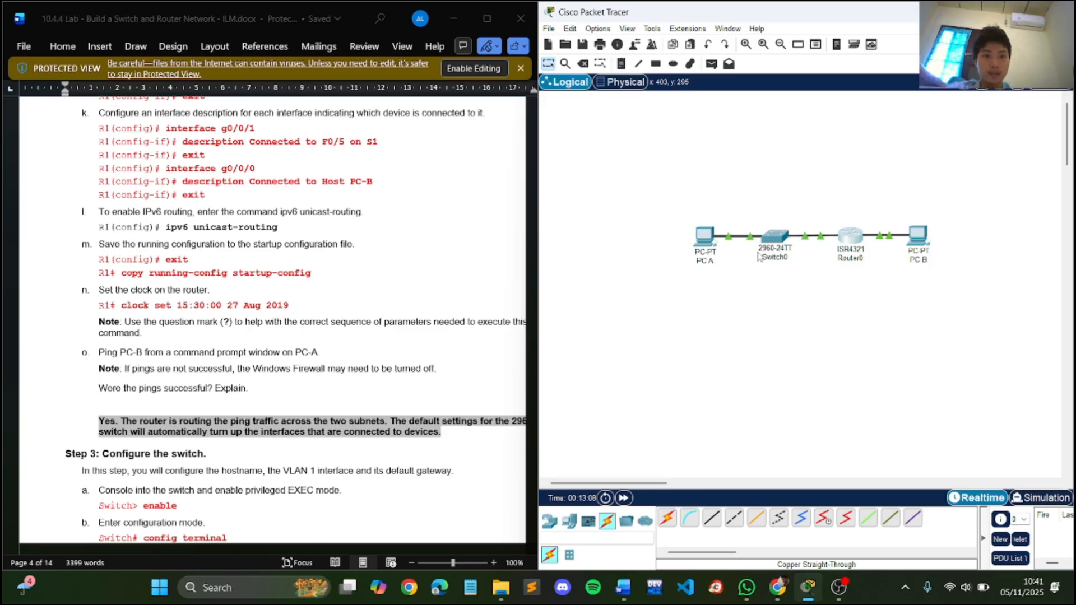
click(700, 238)
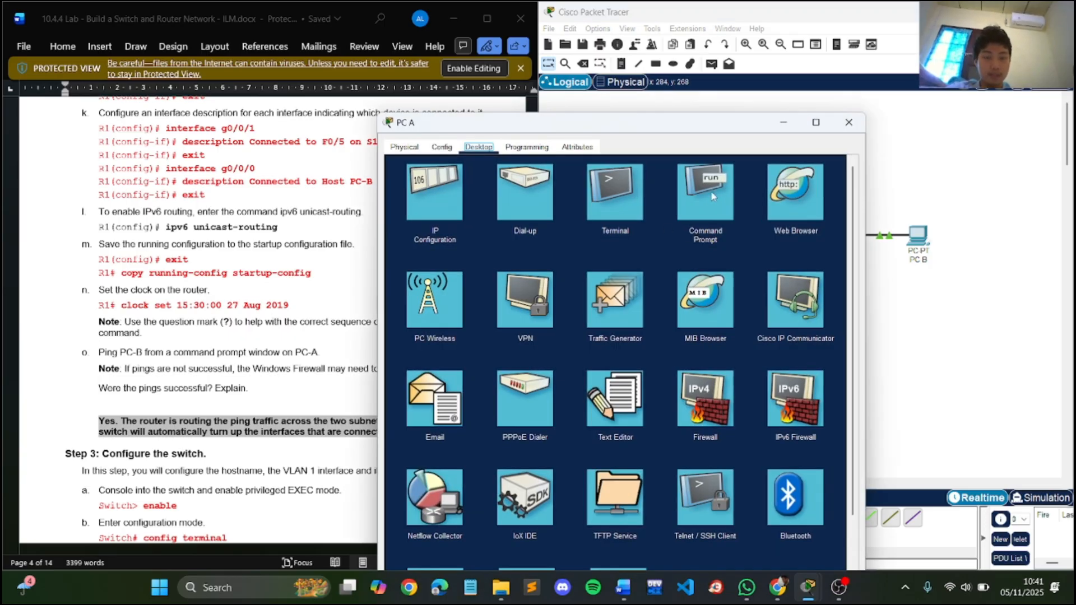
click(712, 193)
drag(712, 129, 837, 111)
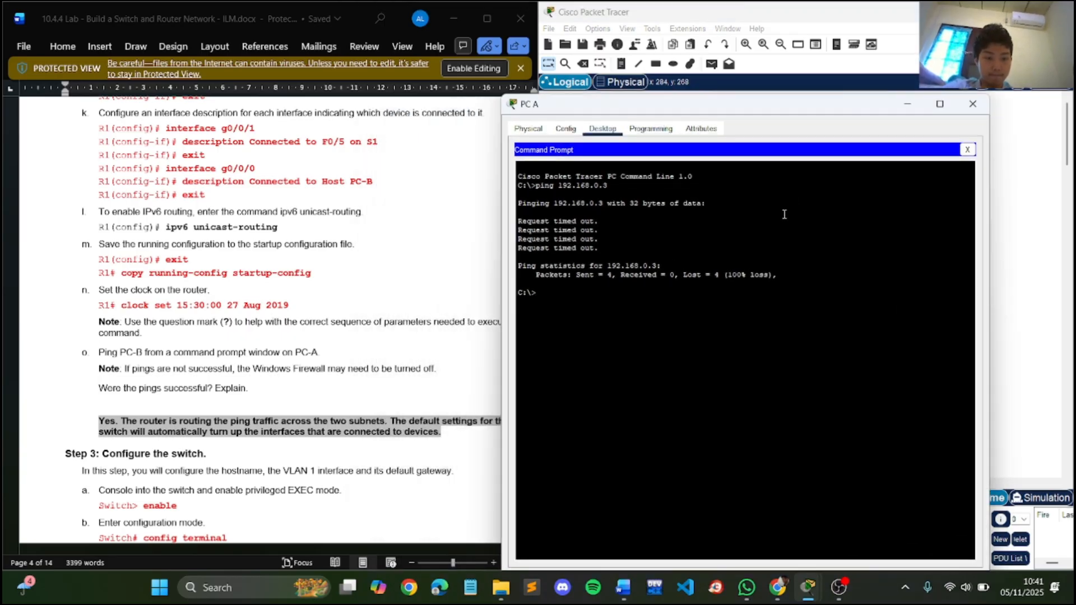
key(Up)
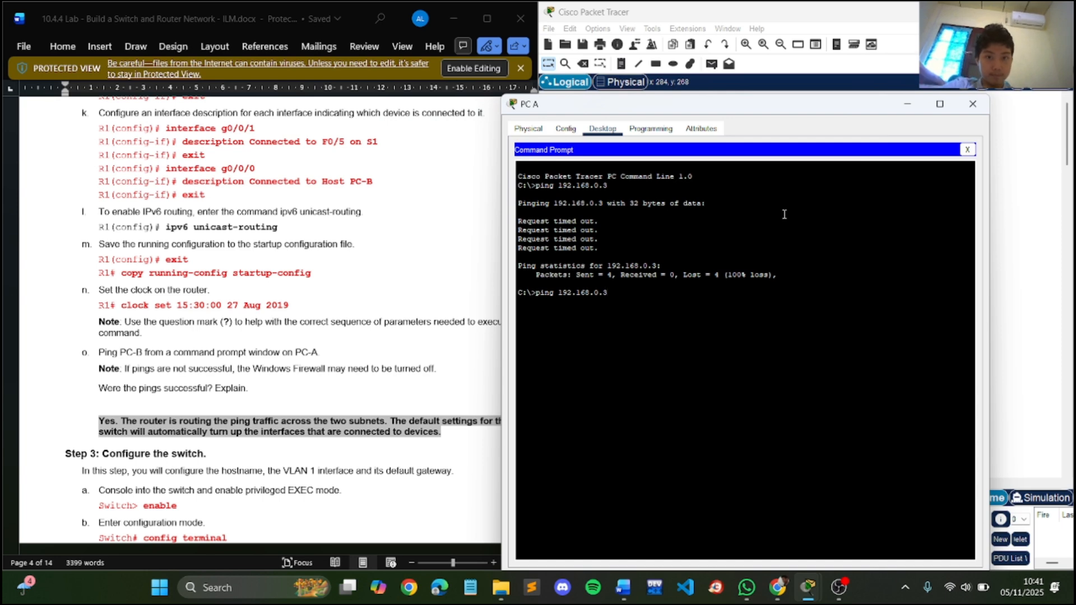
key(Return)
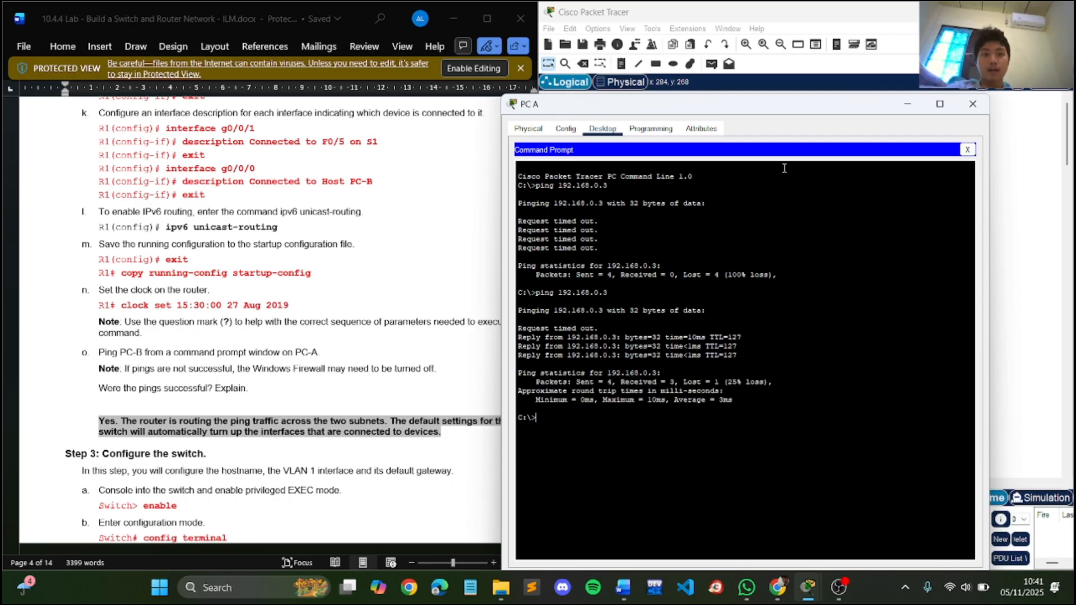
drag(798, 108, 448, 84)
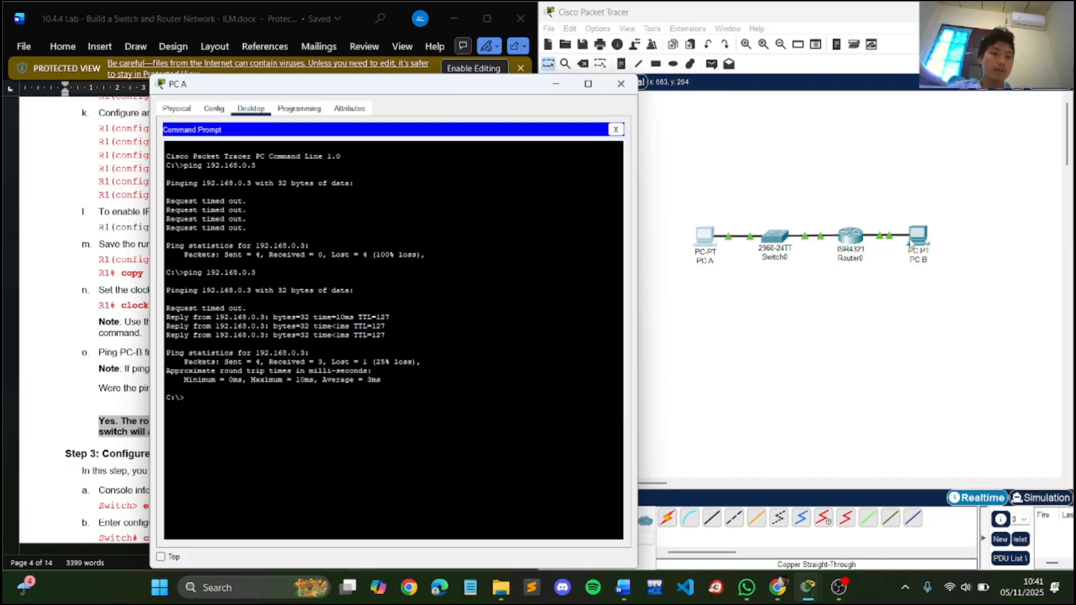
drag(911, 239, 915, 239)
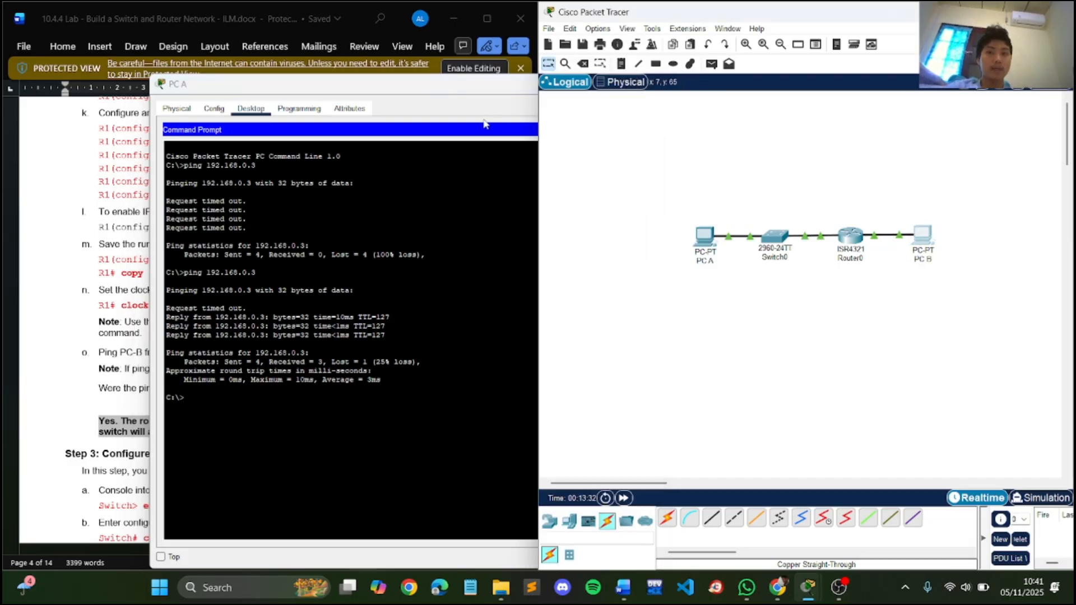
- Close PC A's window and open the switch's command-line console to its user prompt, keeping the lab document readable beside it
drag(473, 87, 670, 90)
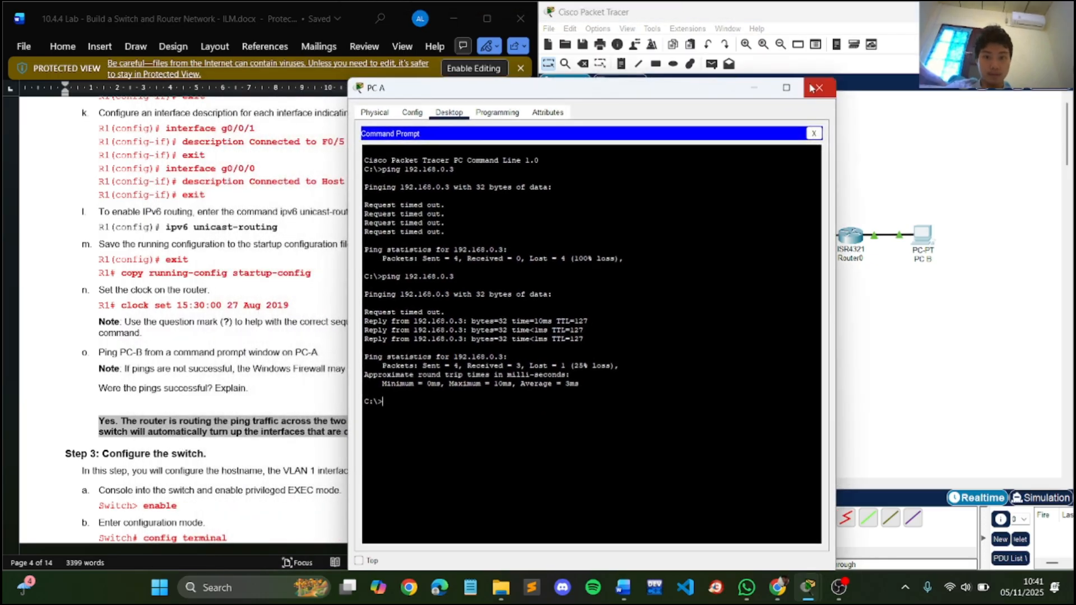
click(815, 88)
scroll(344, 262, down, 5)
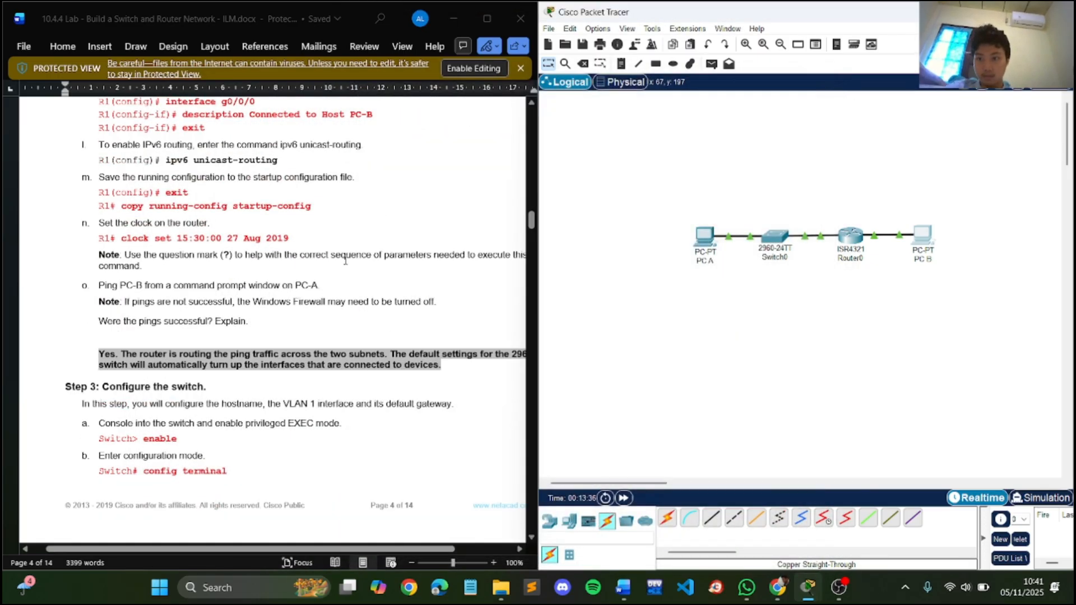
scroll(345, 260, down, 2)
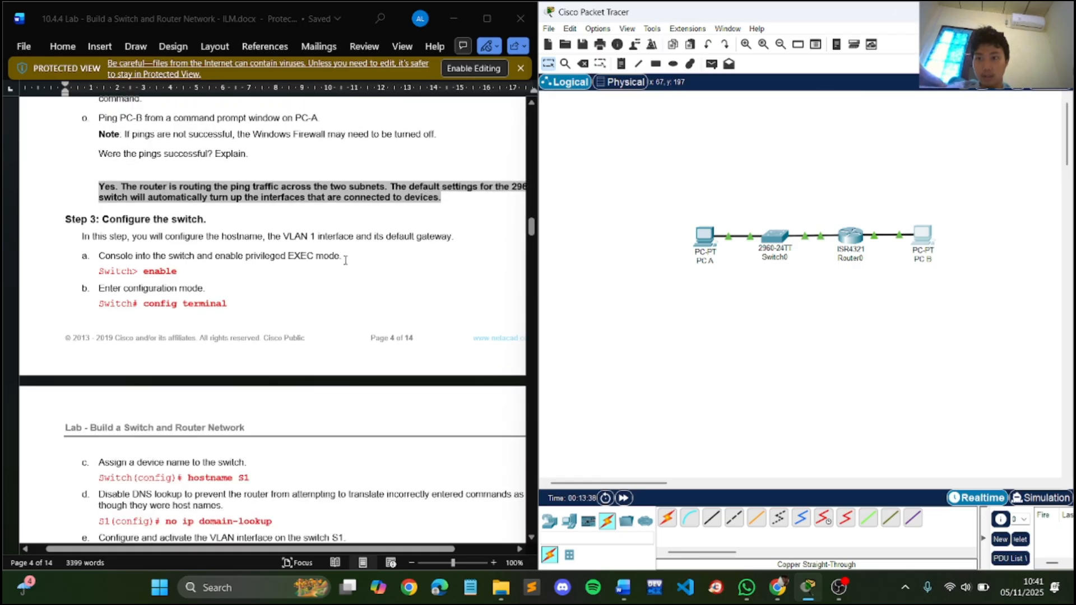
click(776, 238)
click(471, 110)
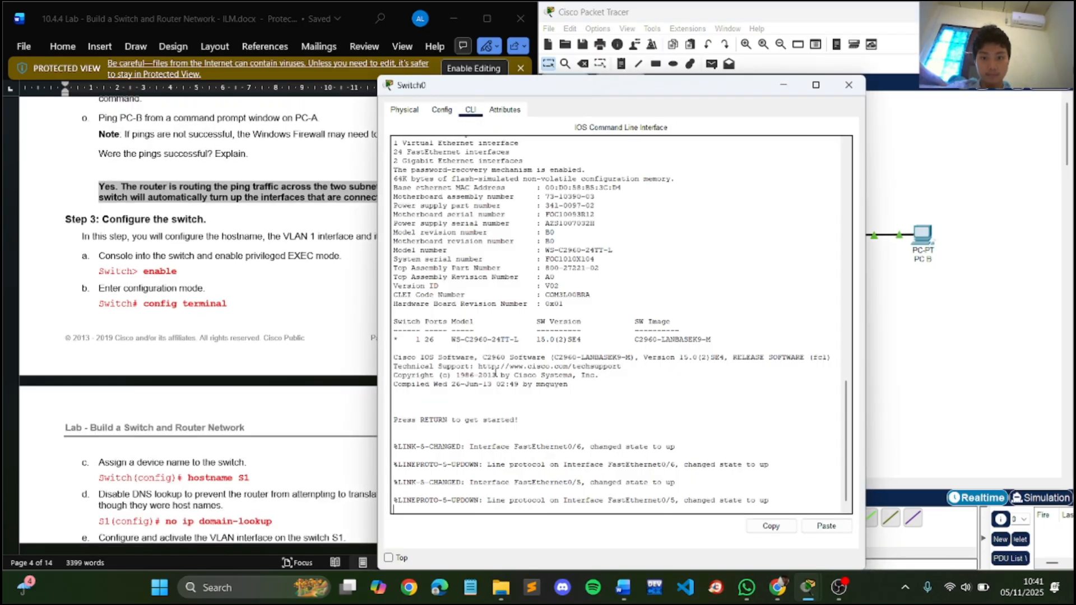
key(Return)
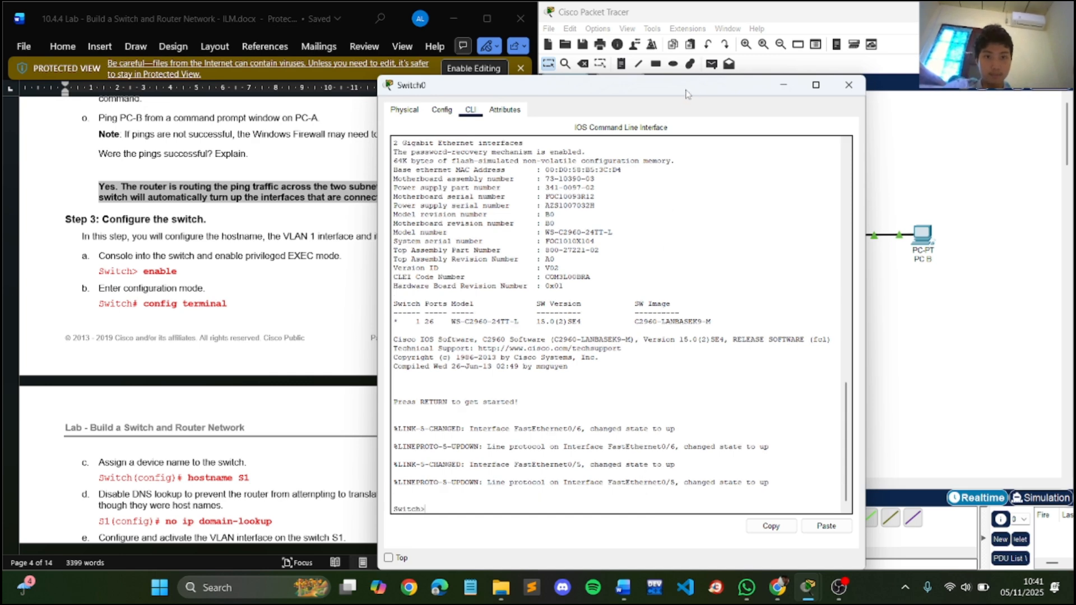
drag(688, 87, 837, 82)
- Enable privileged EXEC mode on the switch and enter global configuration mode with conf t
scroll(243, 260, down, 2)
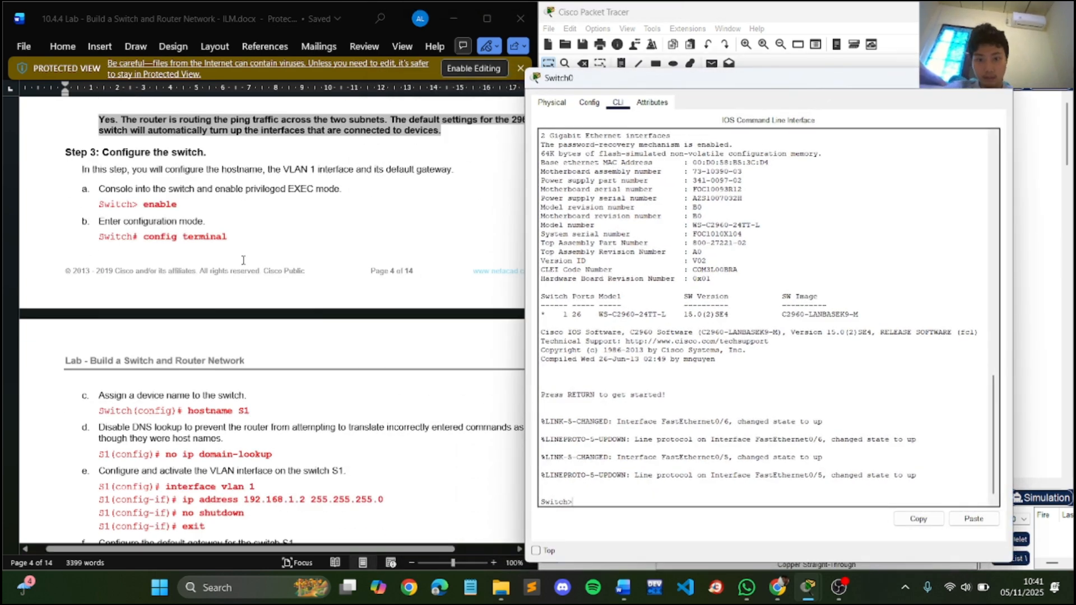
text(en)
key(Return)
text(c)
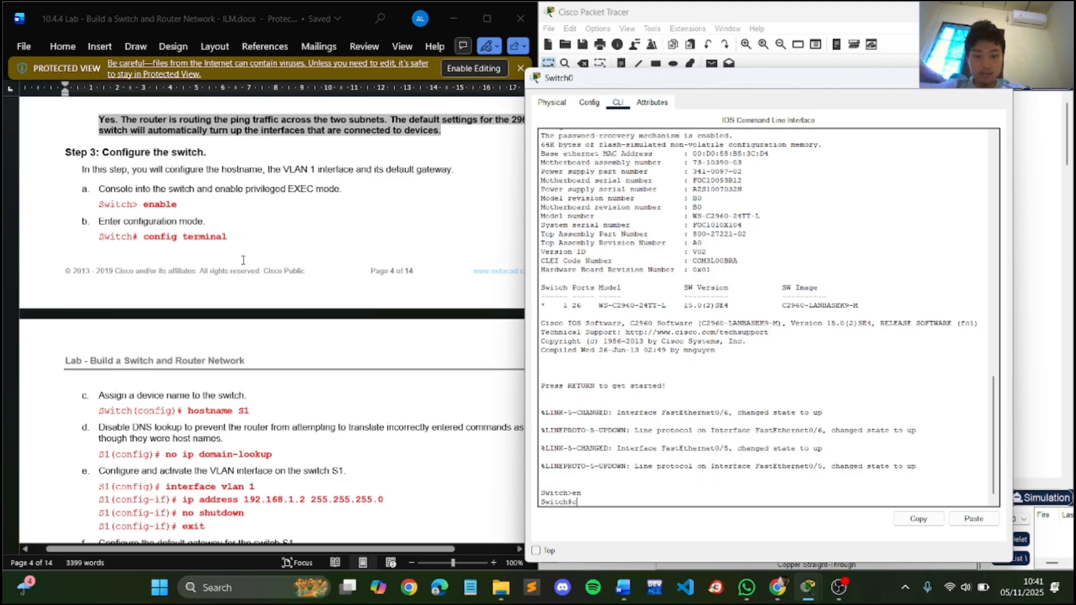
text(onf t)
key(Return)
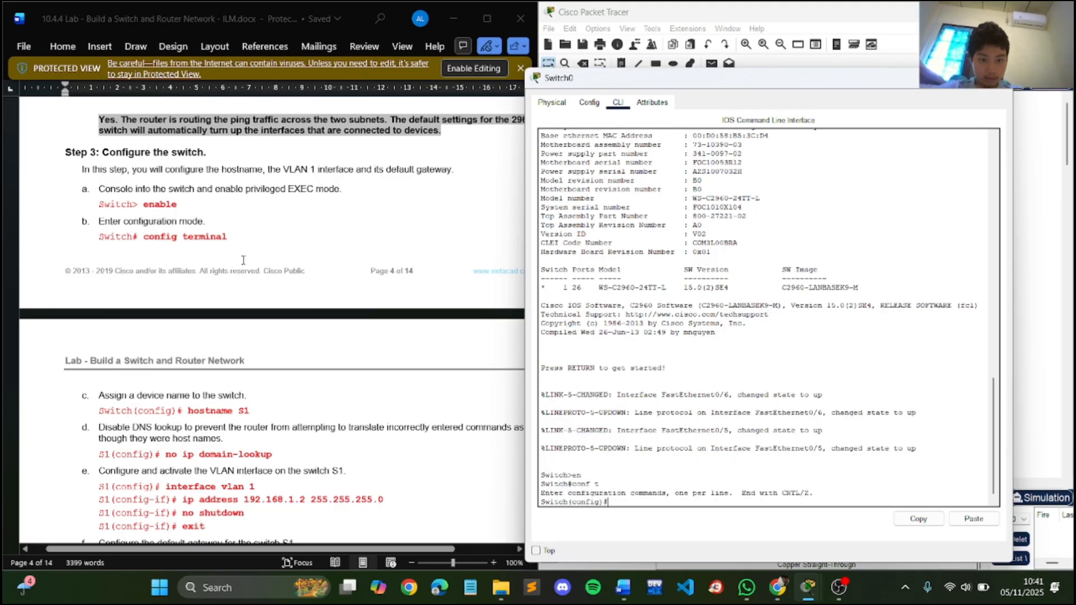
- Set the switch's hostname to S1
text(h)
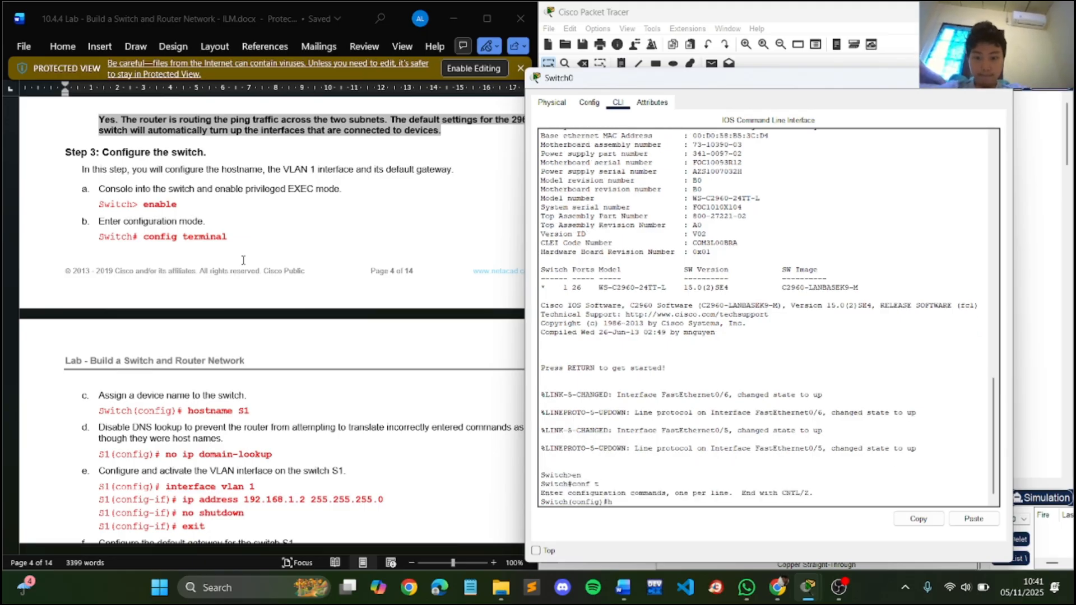
text(ostname )
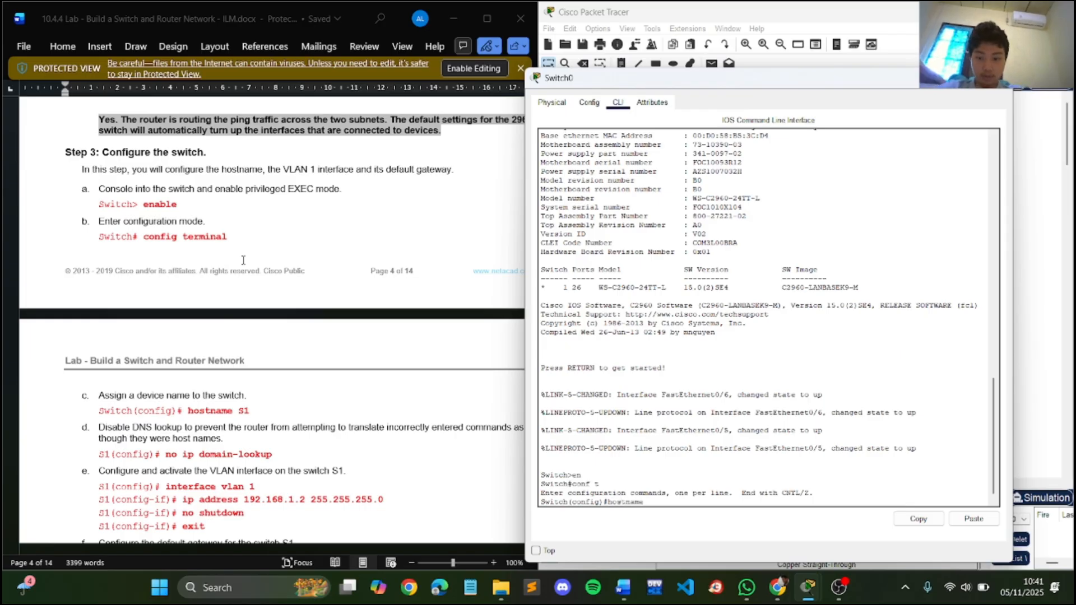
text(S1)
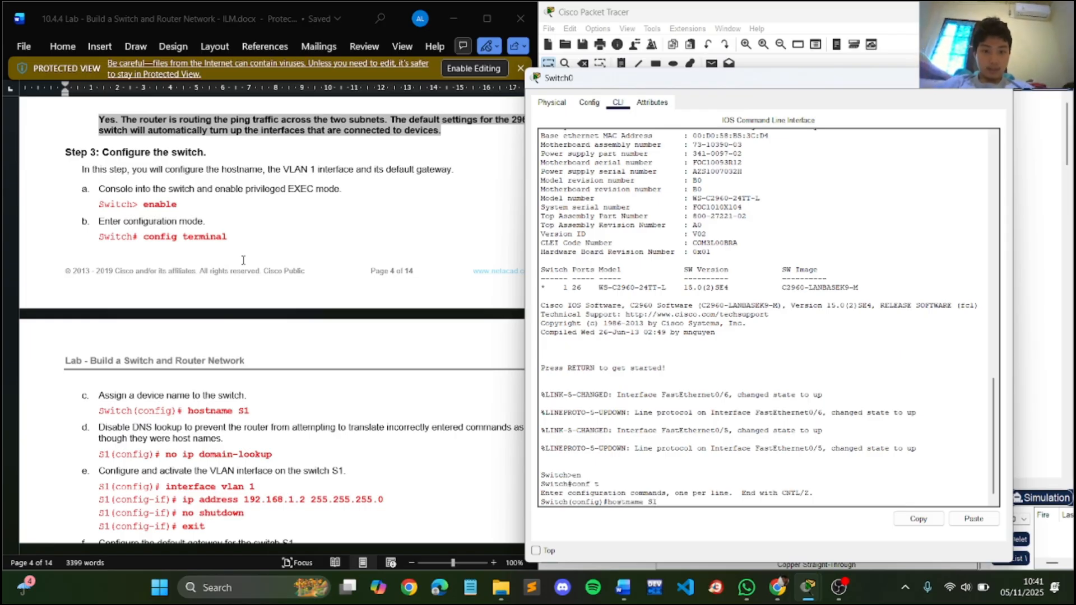
key(Return)
- Disable DNS lookup on S1 with the no ip domain-lookup command, as given in the lab document
scroll(243, 260, down, 3)
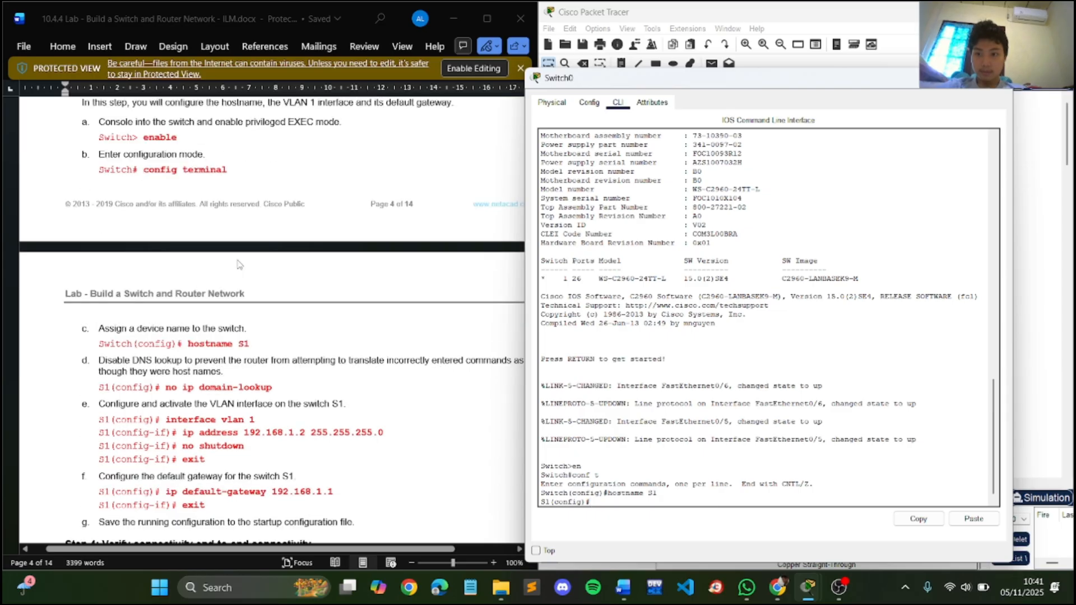
scroll(240, 263, down, 1)
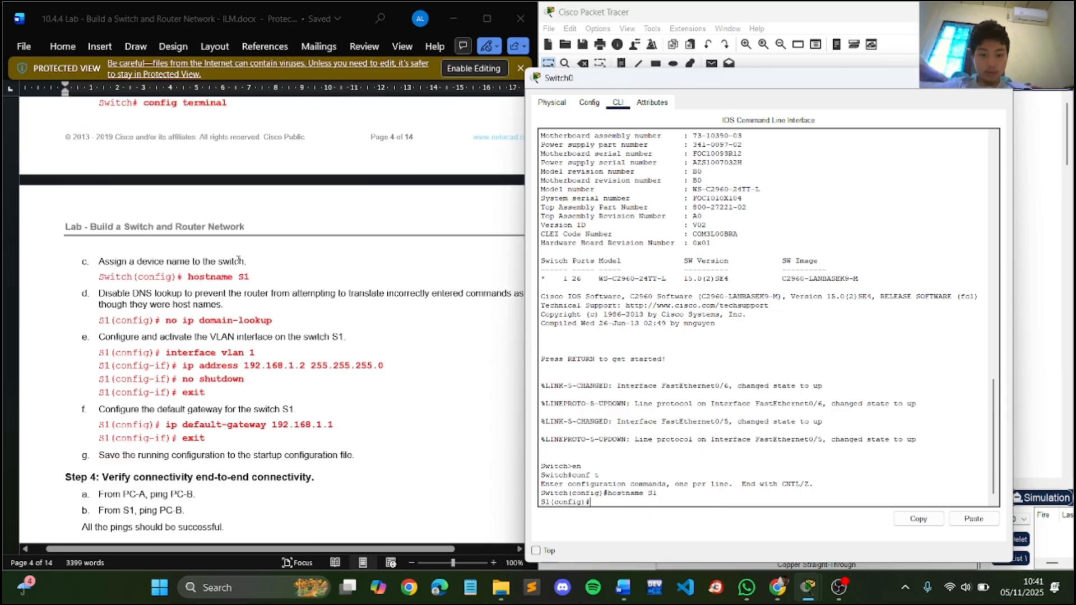
text(no ip domain)
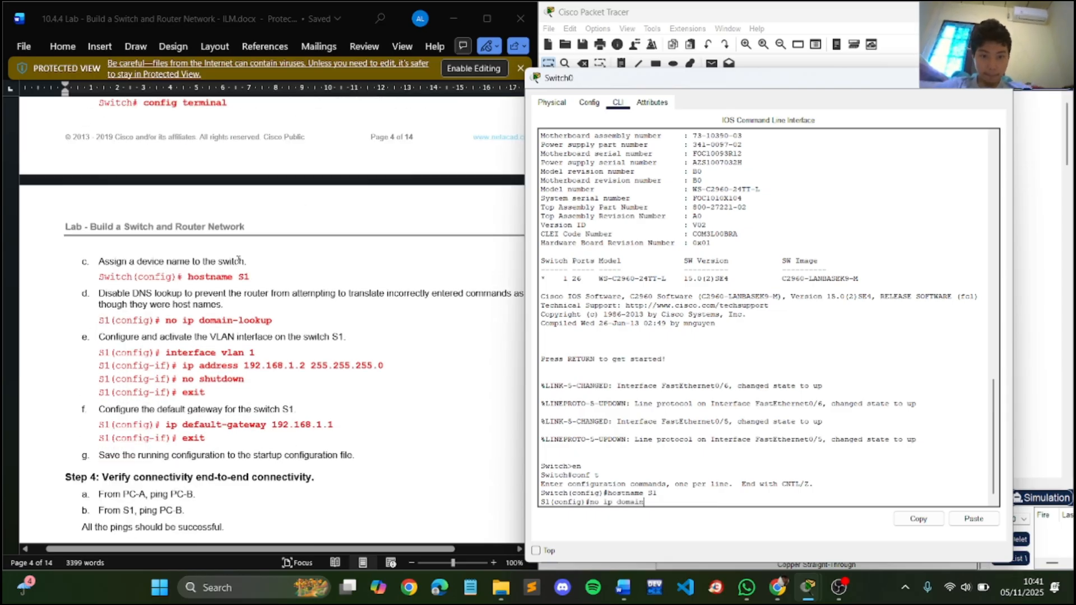
text( lookup)
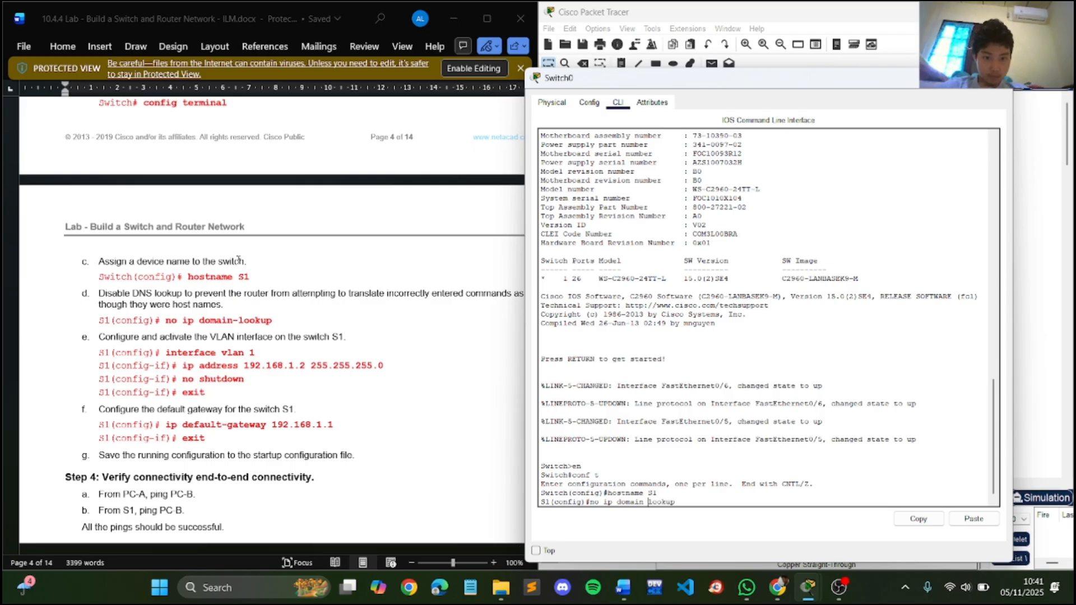
key(Return)
key(Return)
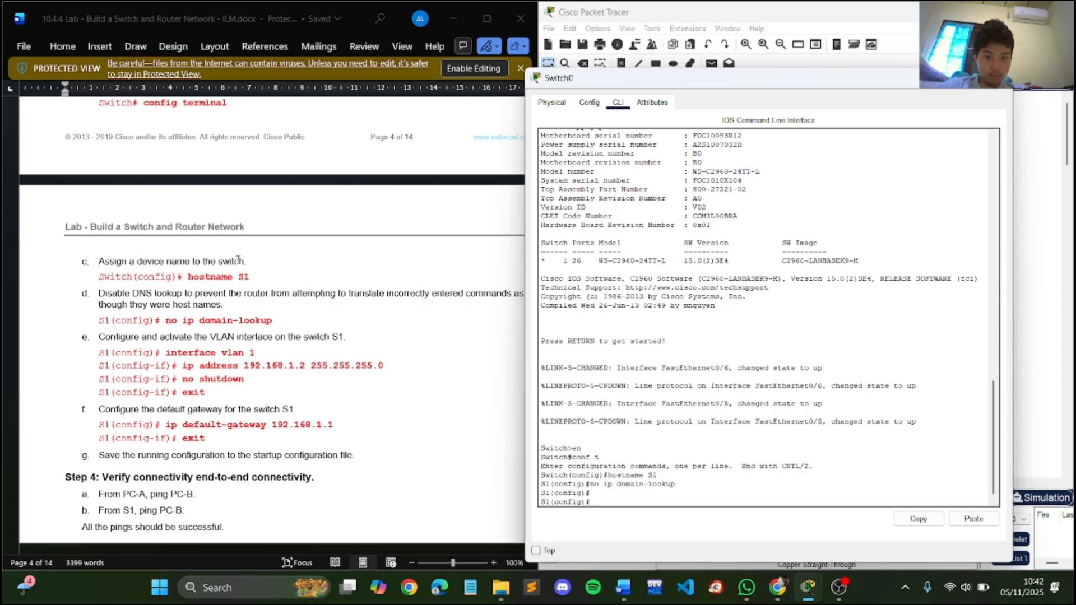
- Assign IP address 192.168.1.2 with subnet mask 255.255.255.0 to S1's VLAN 1 interface
text(int vlan 1)
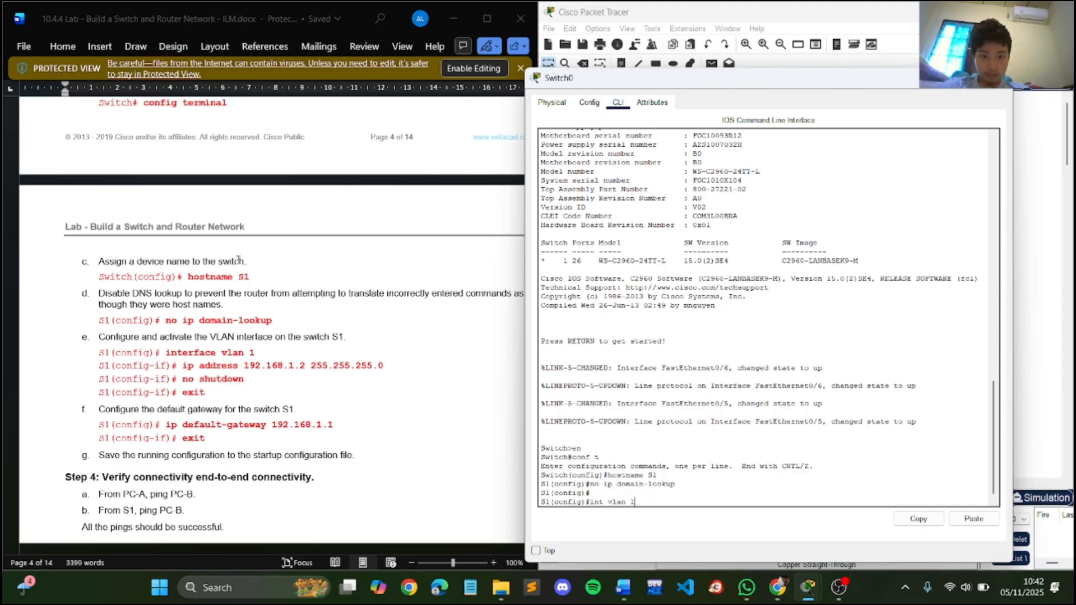
key(Return)
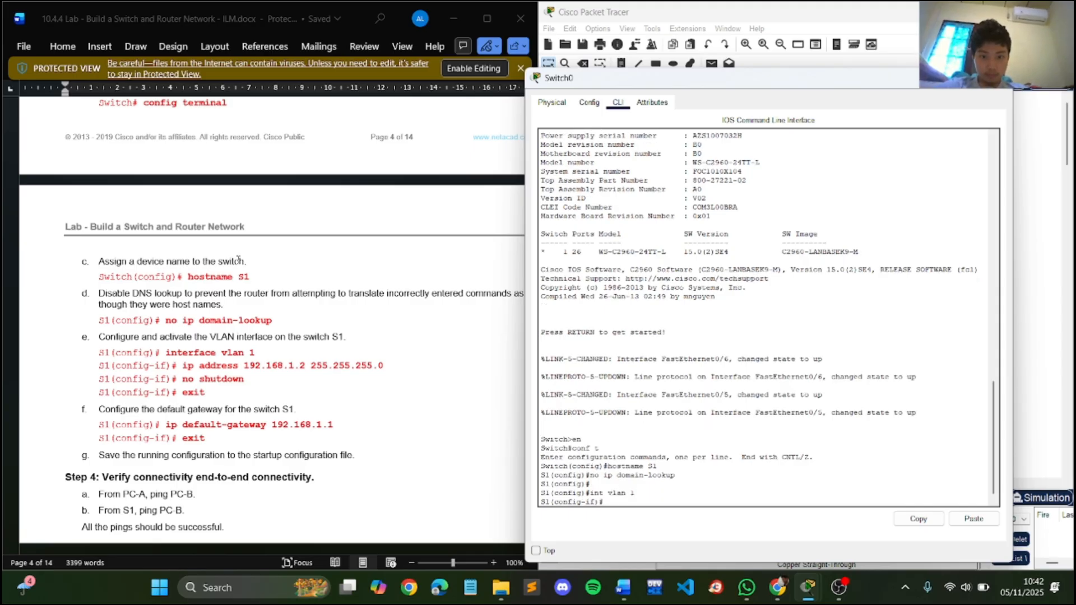
text(ip)
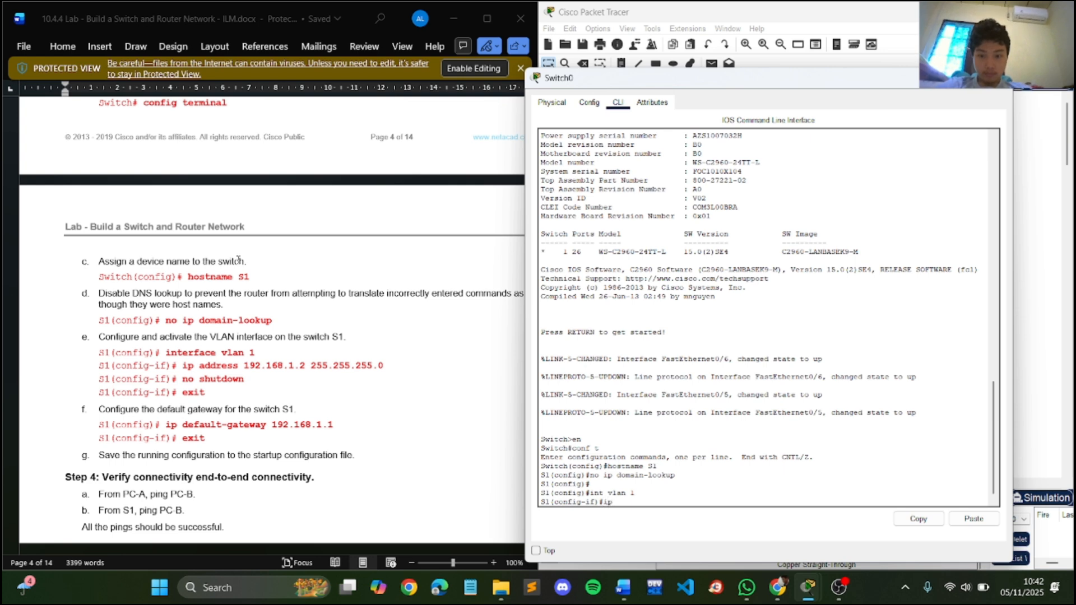
text( address 192.16)
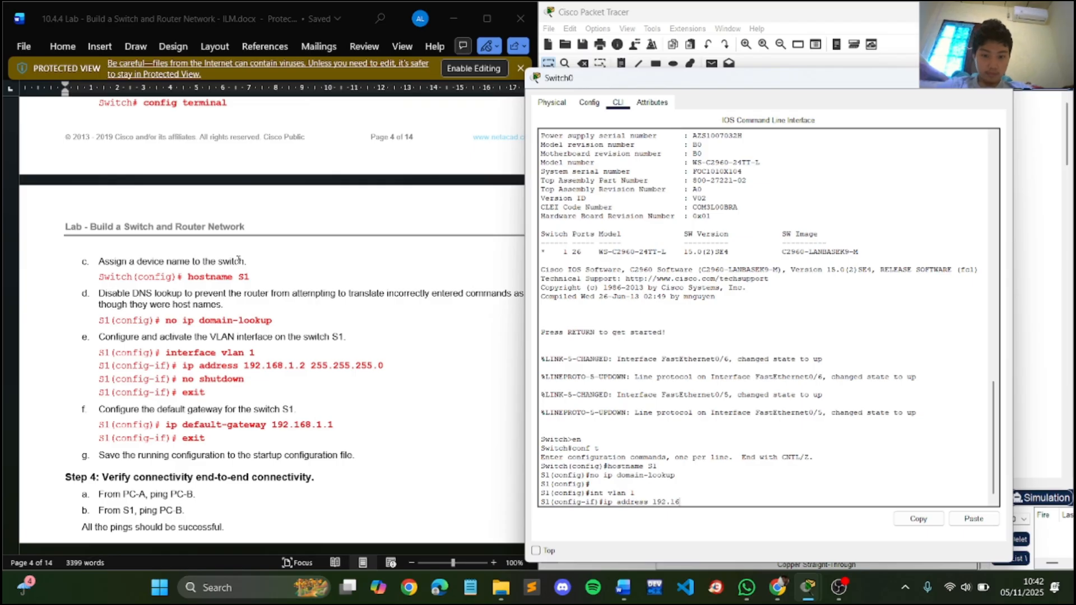
text(8.1.2)
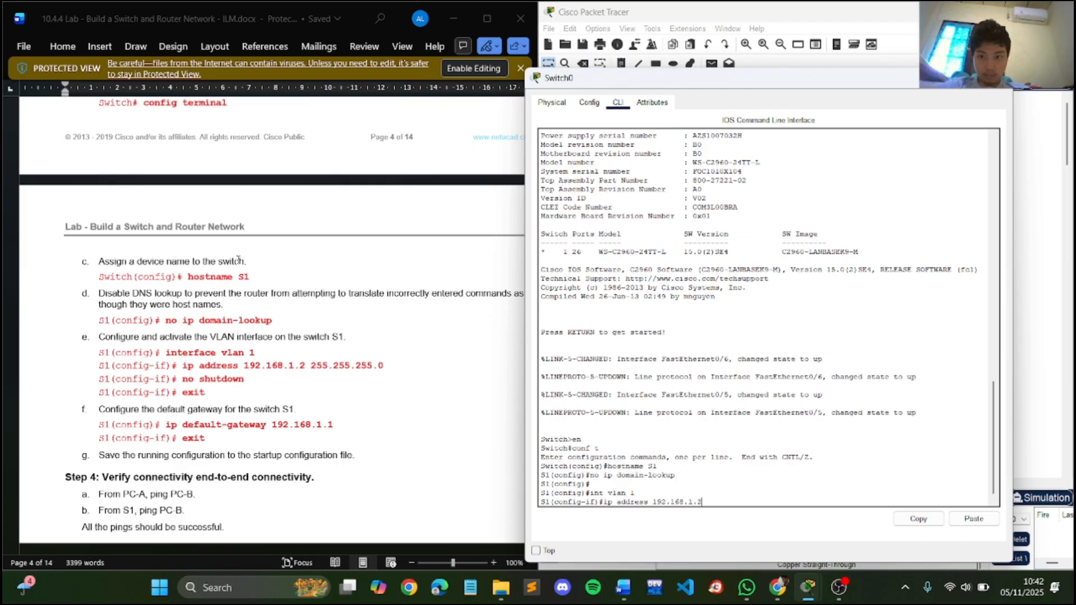
text( 255.255.)
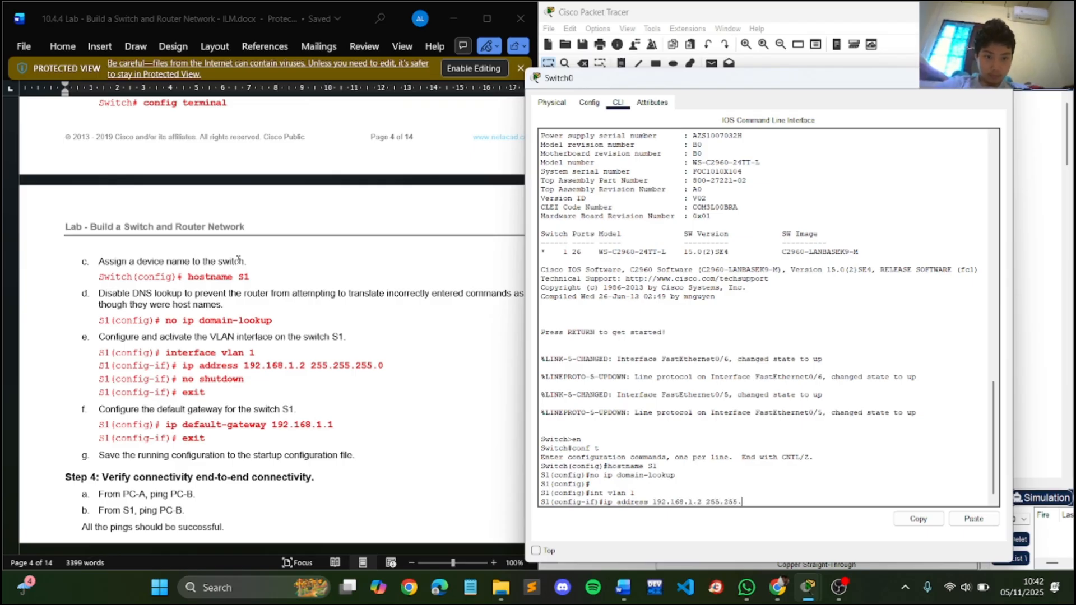
text(255.0)
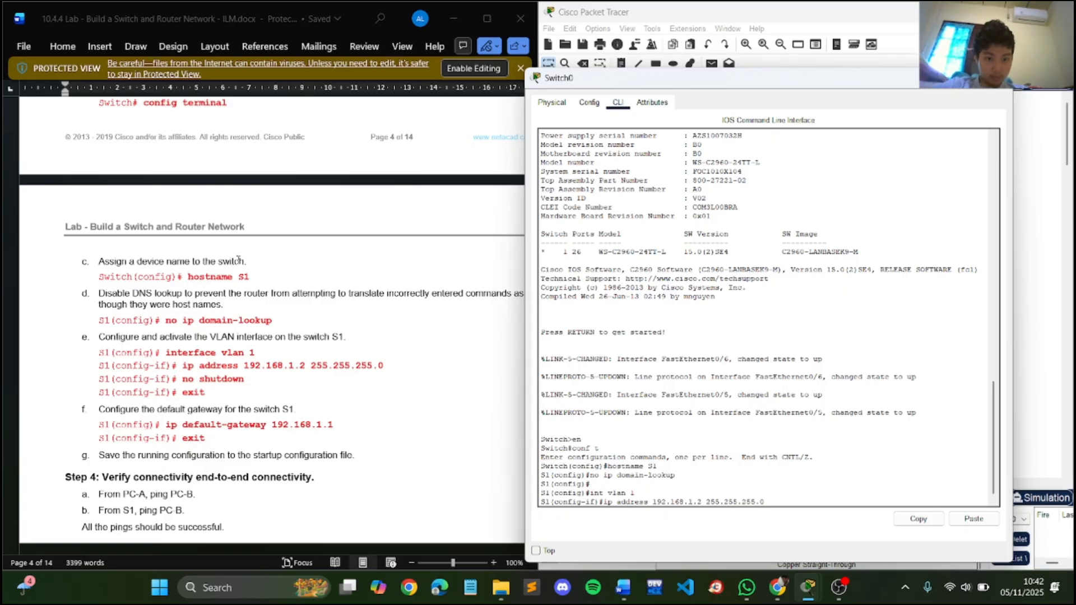
key(Return)
- Activate S1's VLAN 1 interface with no shutdown and exit to global configuration mode
text(no)
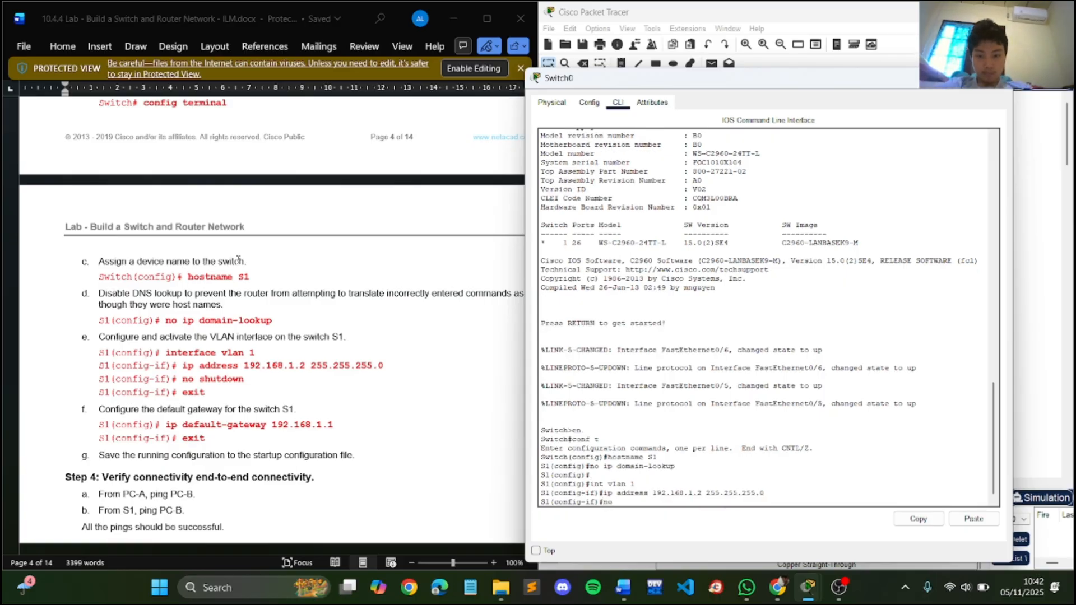
text( shutdown)
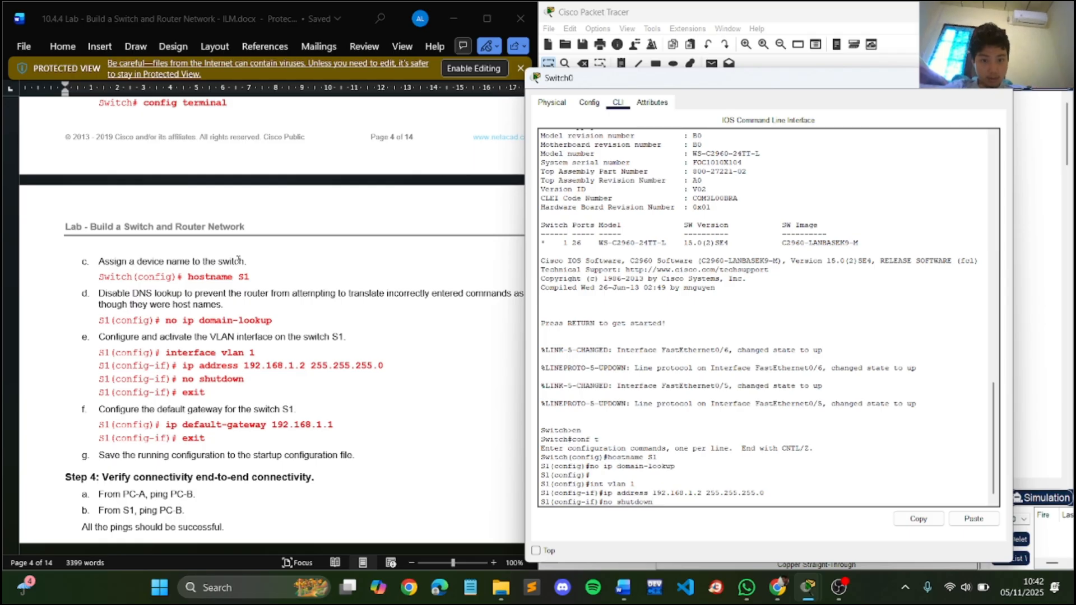
key(Return)
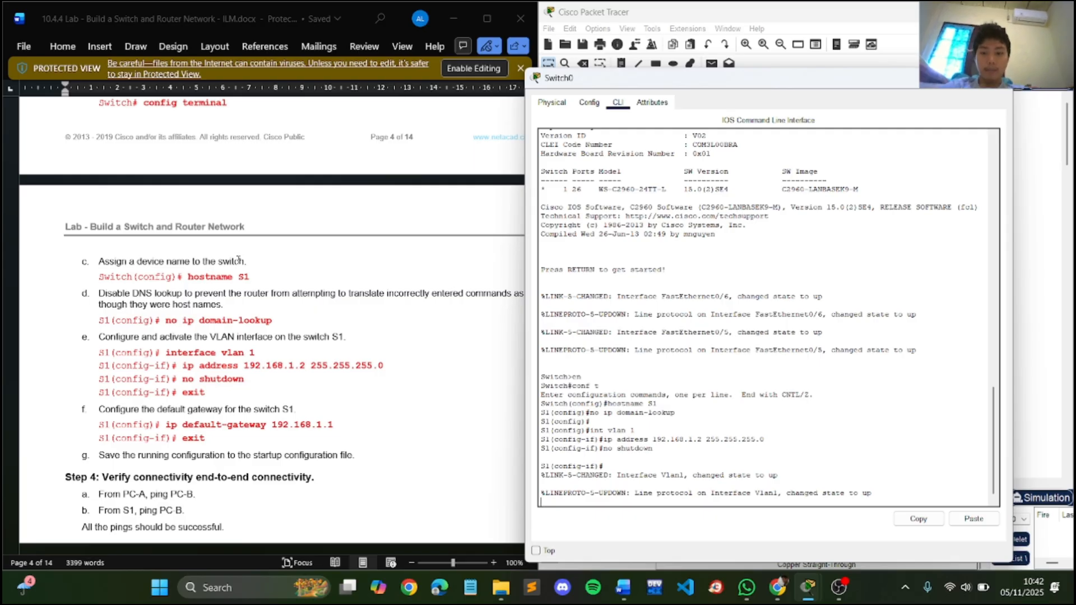
text(exi)
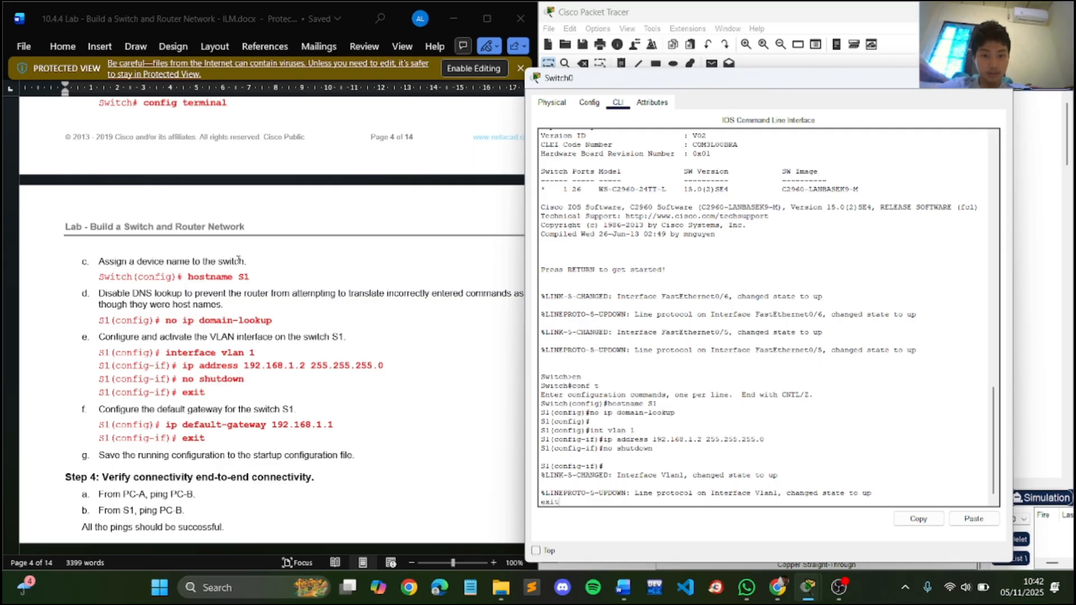
text(t)
key(Return)
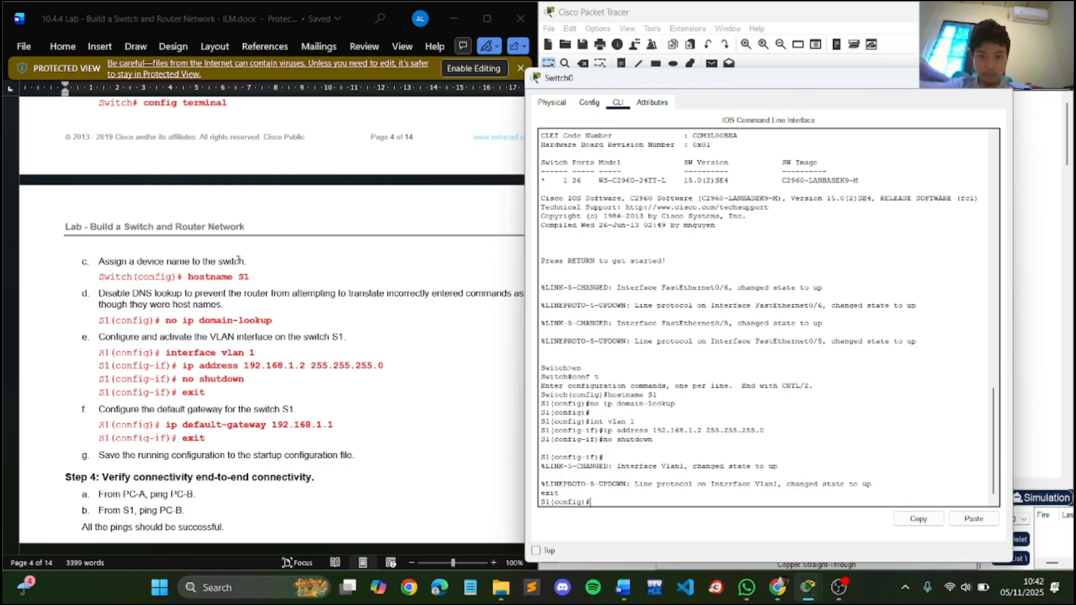
- Recall the ip address command at S1's global configuration prompt and close the Lenovo Voice window
text(ip address 192.168.1.2 255.255.255.0)
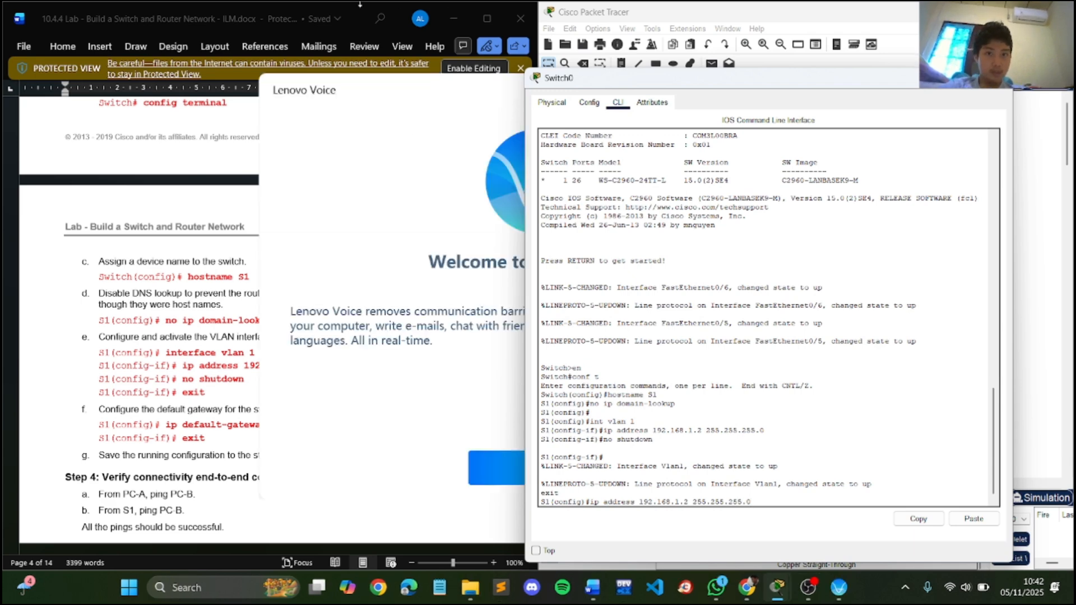
click(450, 88)
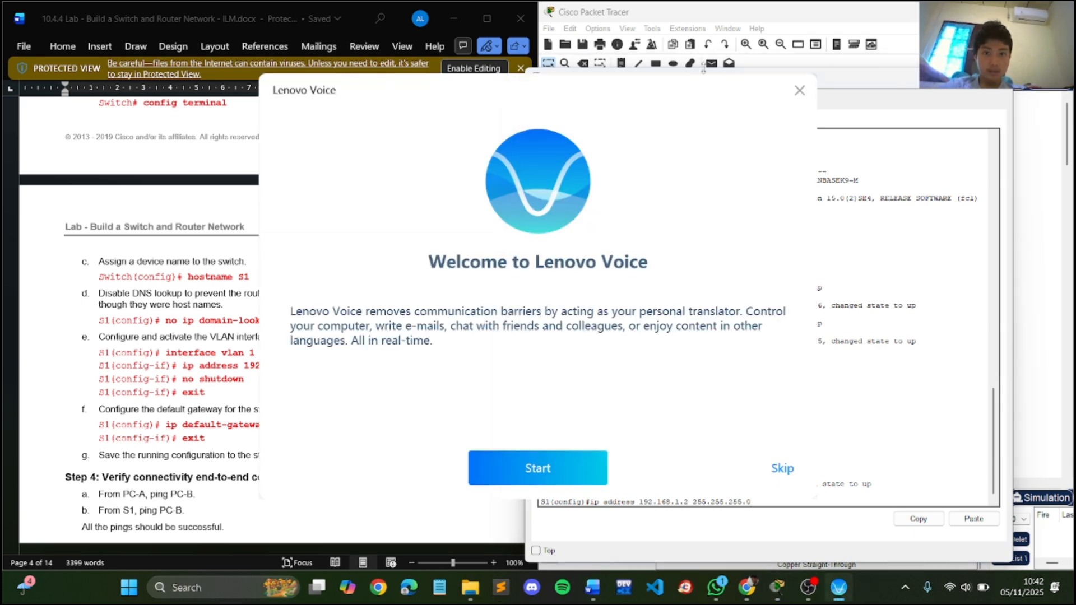
click(799, 92)
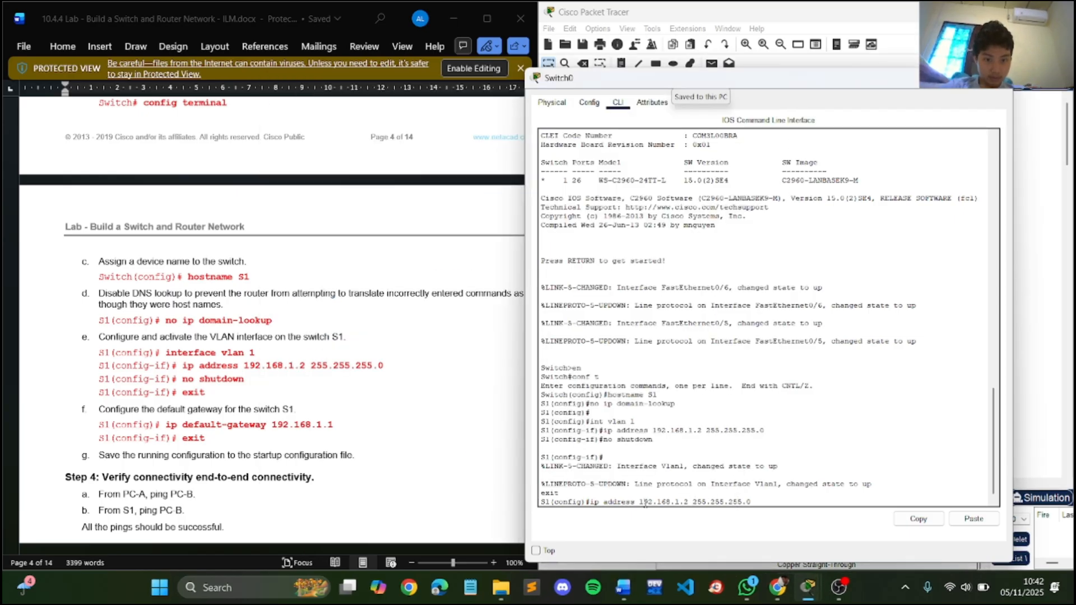
- Replace the recalled ip address command with ip default-gateway 192.168.1.1 to set S1's default gateway
key(BackSpace)
key(BackSpace)
key(BackSpace)
key(BackSpace)
key(BackSpace)
key(BackSpace)
key(BackSpace)
key(BackSpace)
key(BackSpace)
key(BackSpace)
key(BackSpace)
key(BackSpace)
key(BackSpace)
key(BackSpace)
key(BackSpace)
key(BackSpace)
key(BackSpace)
key(BackSpace)
key(BackSpace)
key(BackSpace)
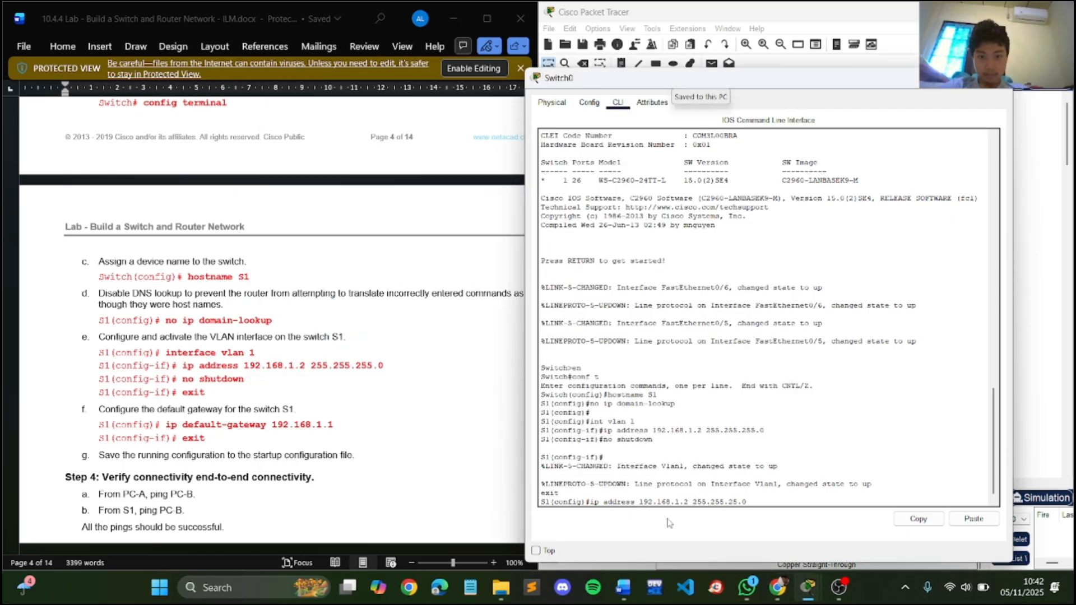
key(BackSpace)
key(BackSpace)
key(BackSpace)
key(BackSpace)
key(BackSpace)
key(BackSpace)
key(BackSpace)
key(BackSpace)
key(BackSpace)
key(BackSpace)
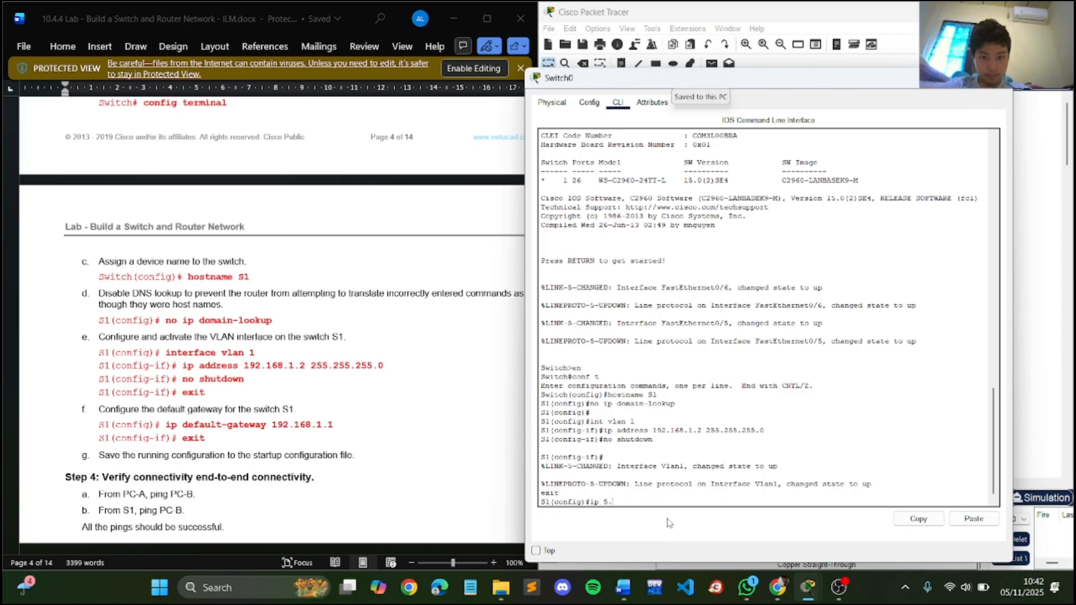
text(defa)
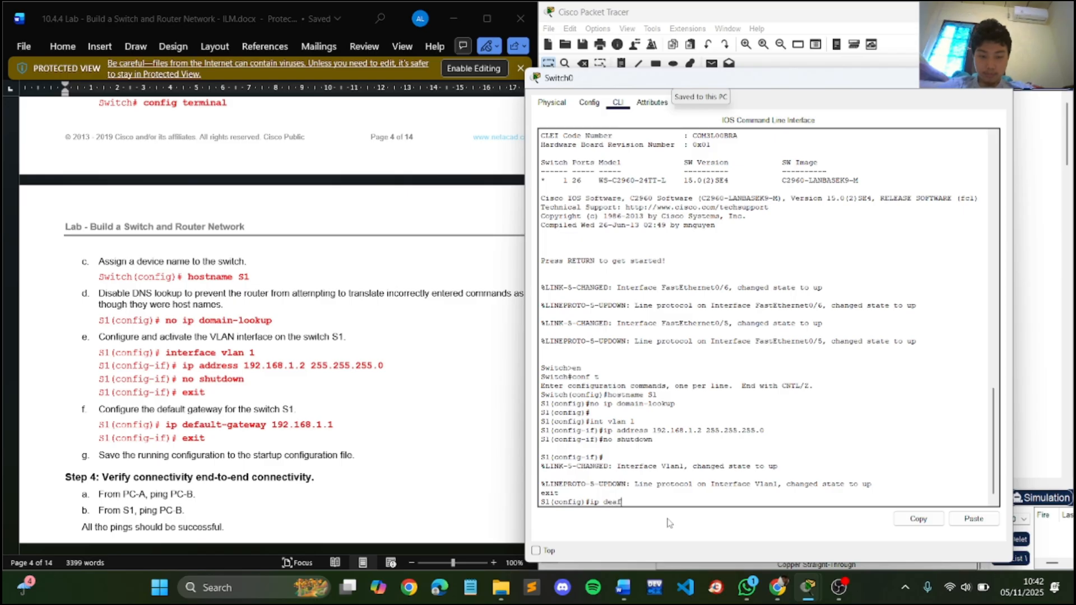
key(BackSpace)
key(BackSpace)
text(fault)
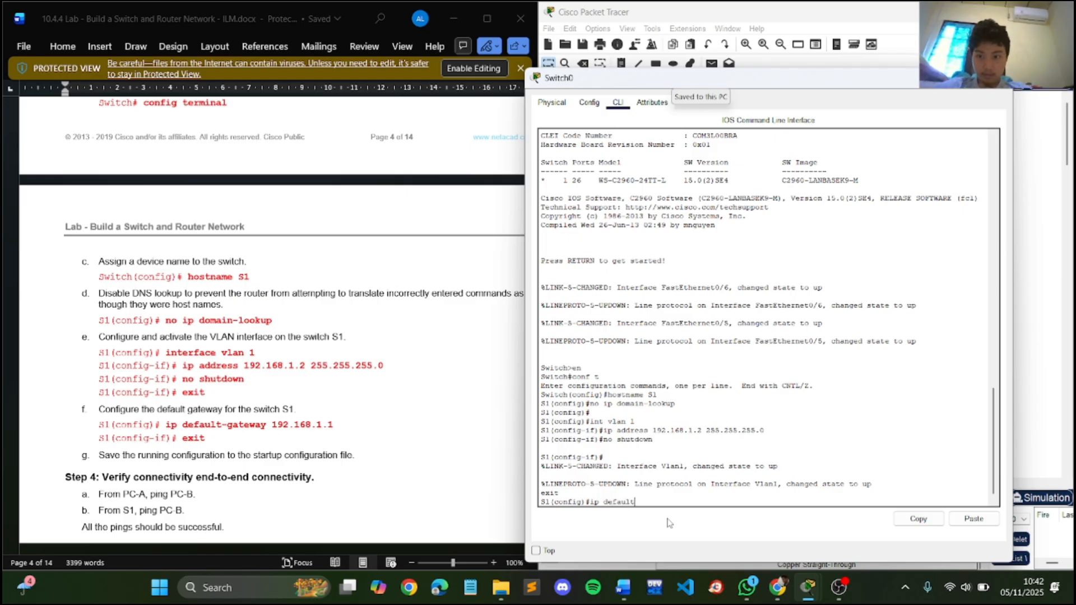
text(-gateway)
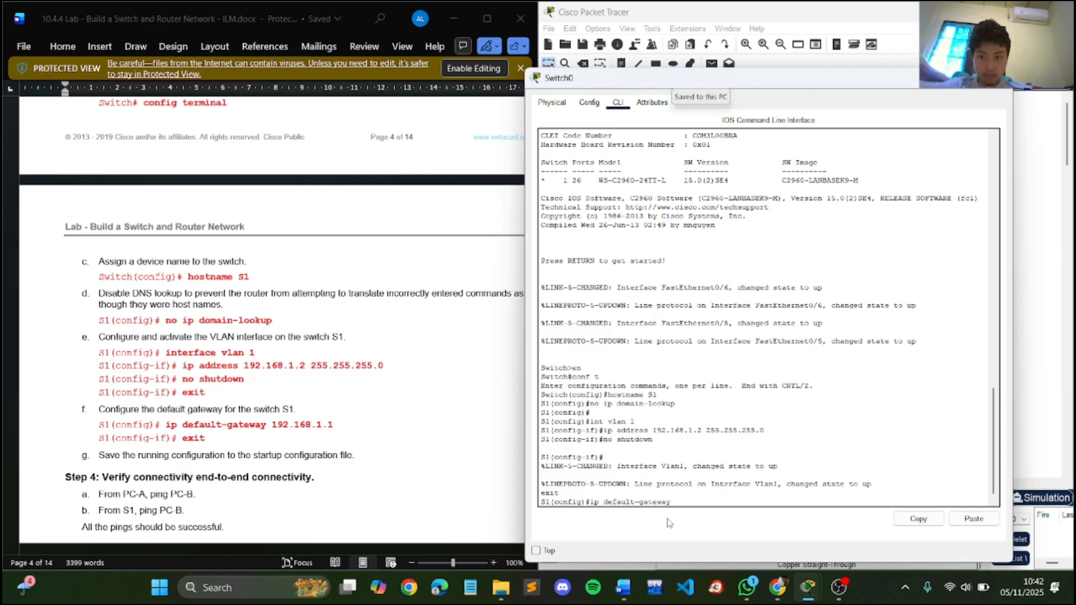
text( 192.168)
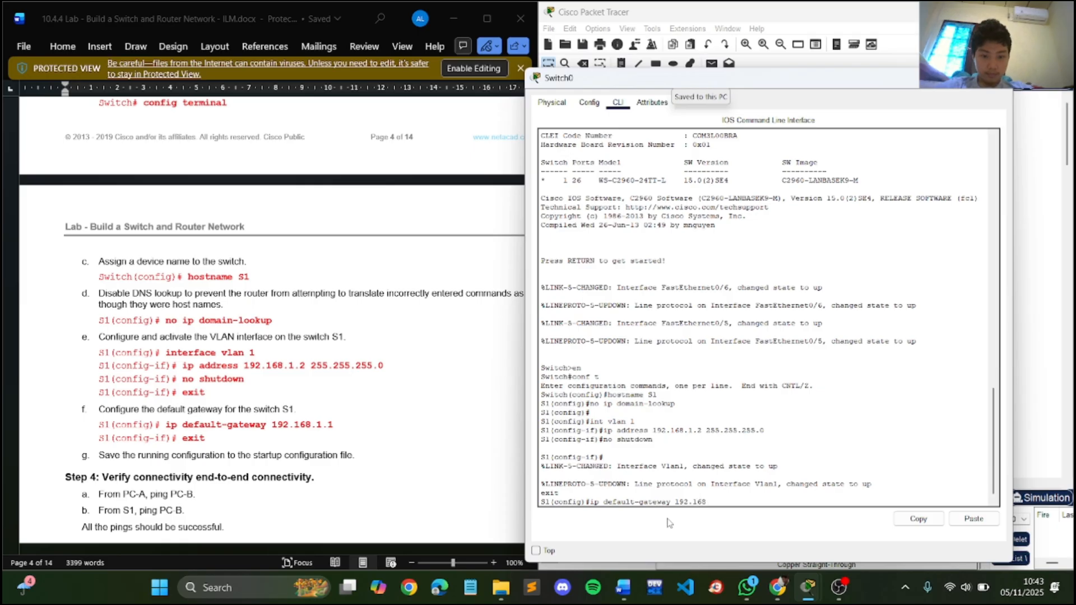
text(.1.1)
key(Return)
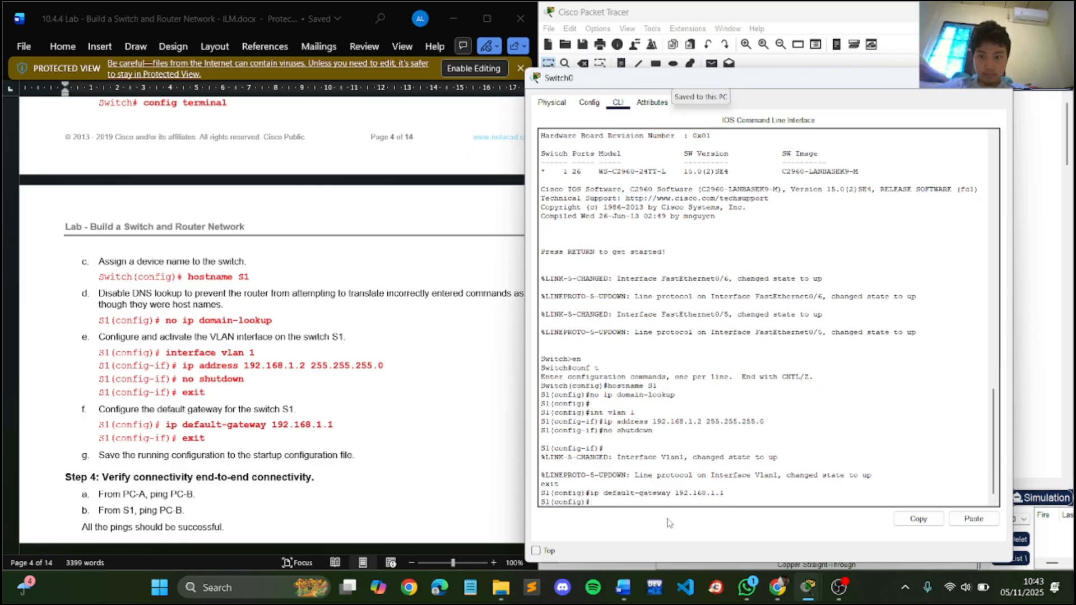
- Exit S1's global configuration mode and return to the privileged EXEC prompt
text(exit)
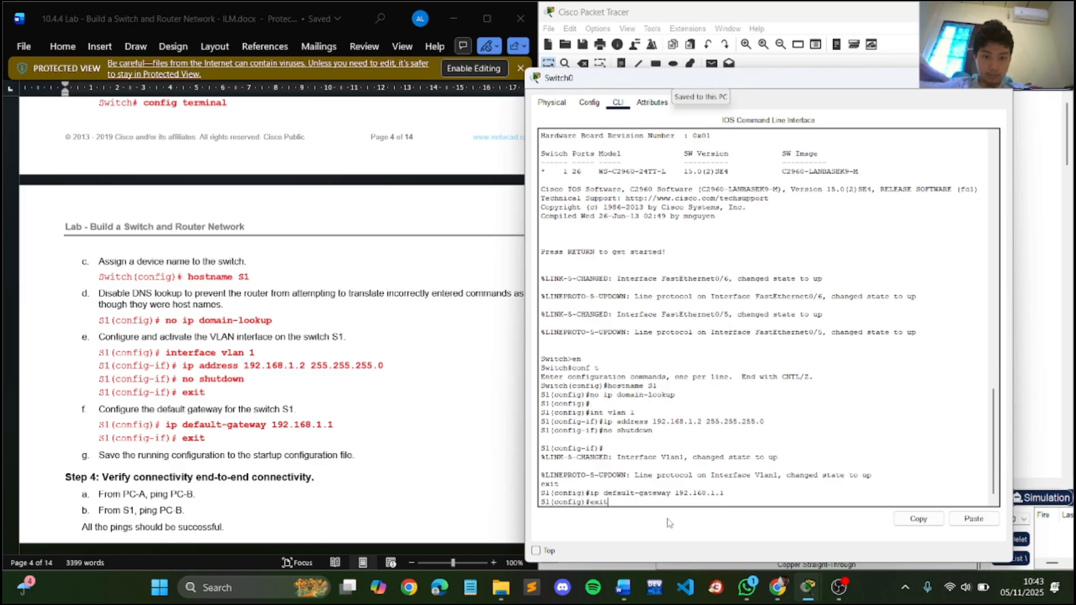
key(Return)
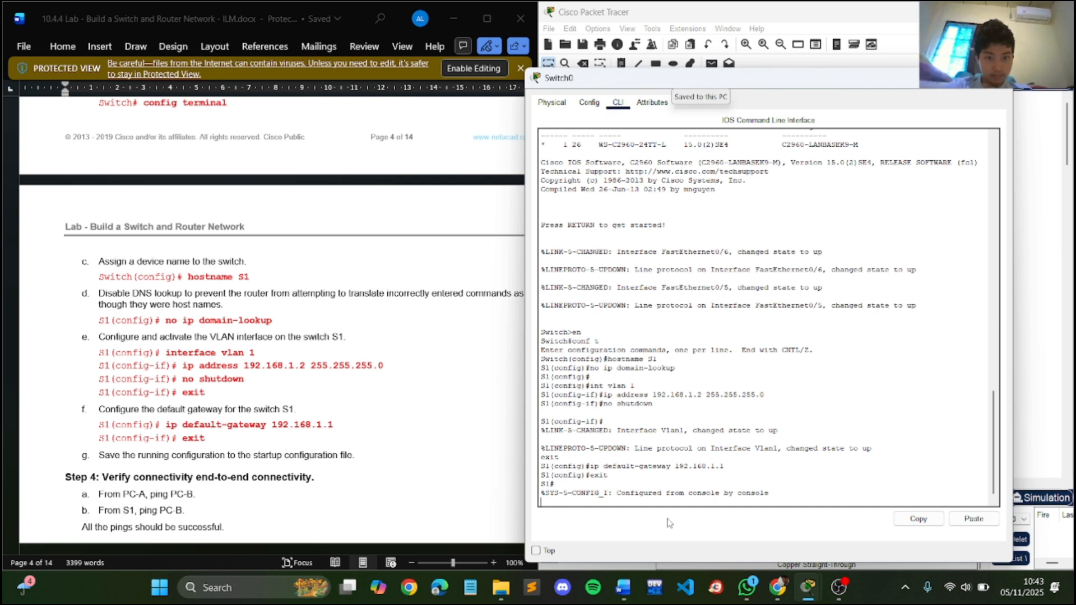
key(Return)
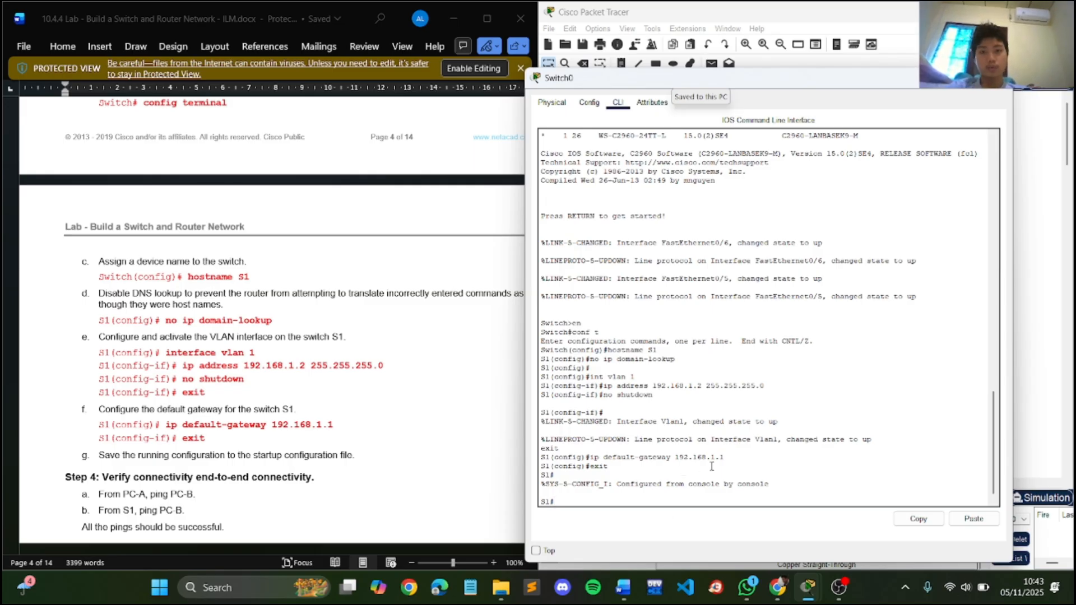
scroll(453, 329, down, 2)
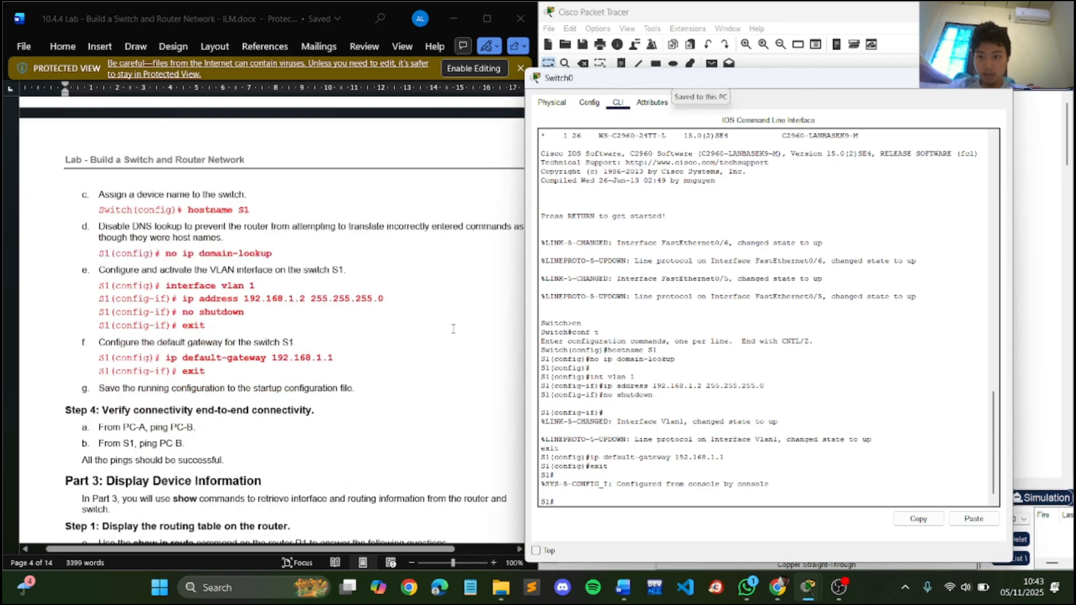
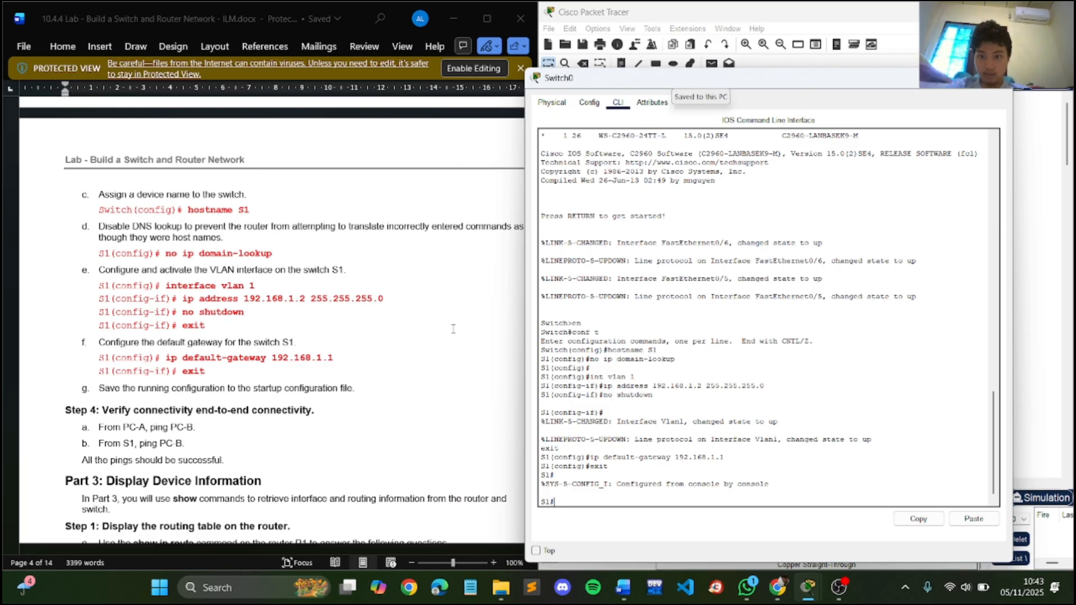
- Save S1's running configuration with copy running-config startup-config, accepting the default destination filename
scroll(453, 328, up, 6)
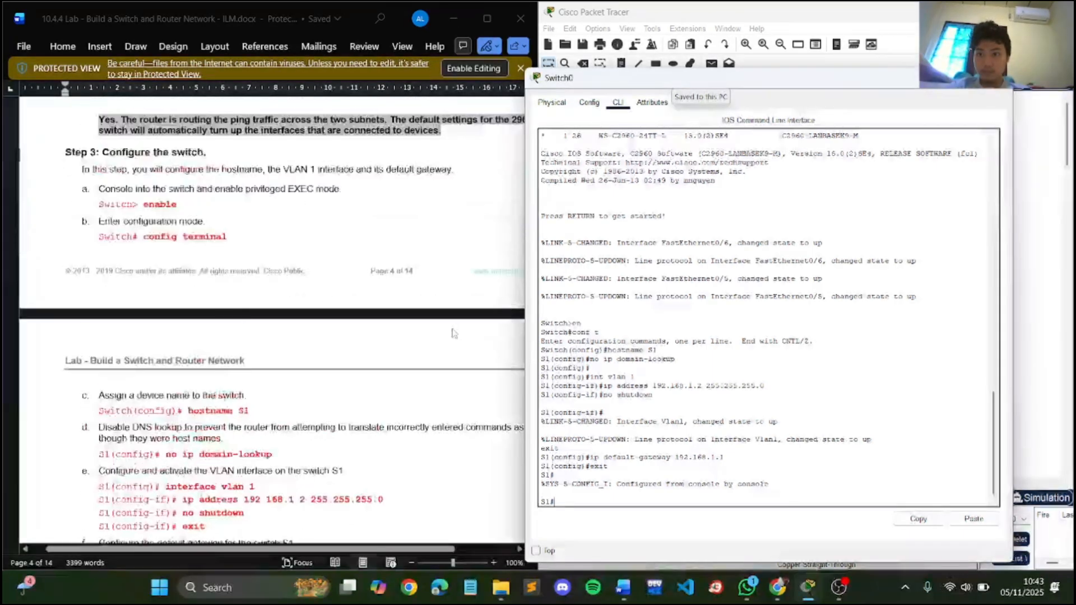
scroll(454, 333, up, 4)
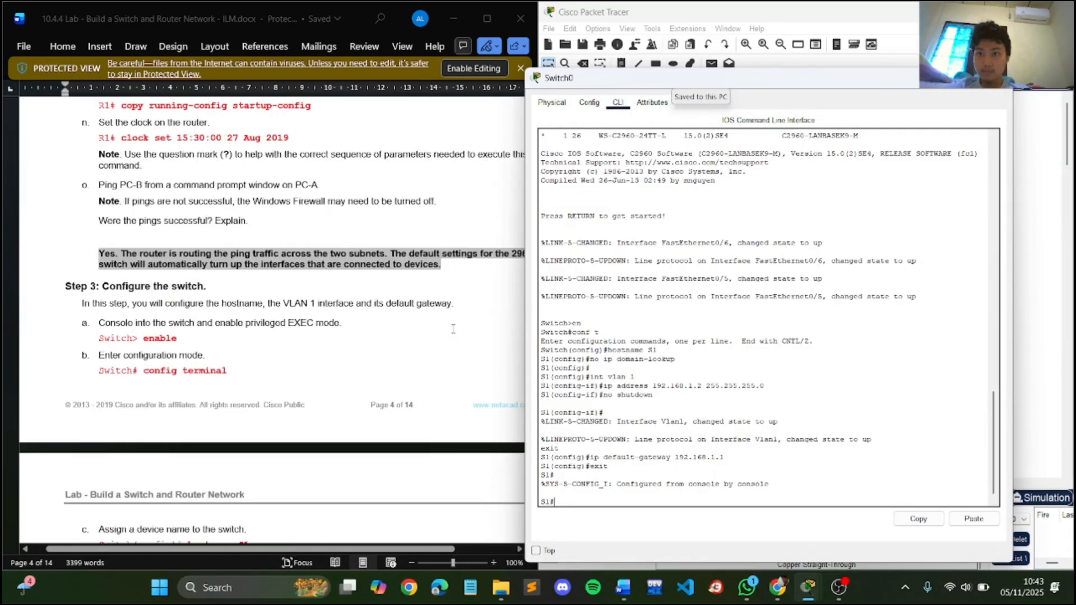
scroll(453, 329, up, 1)
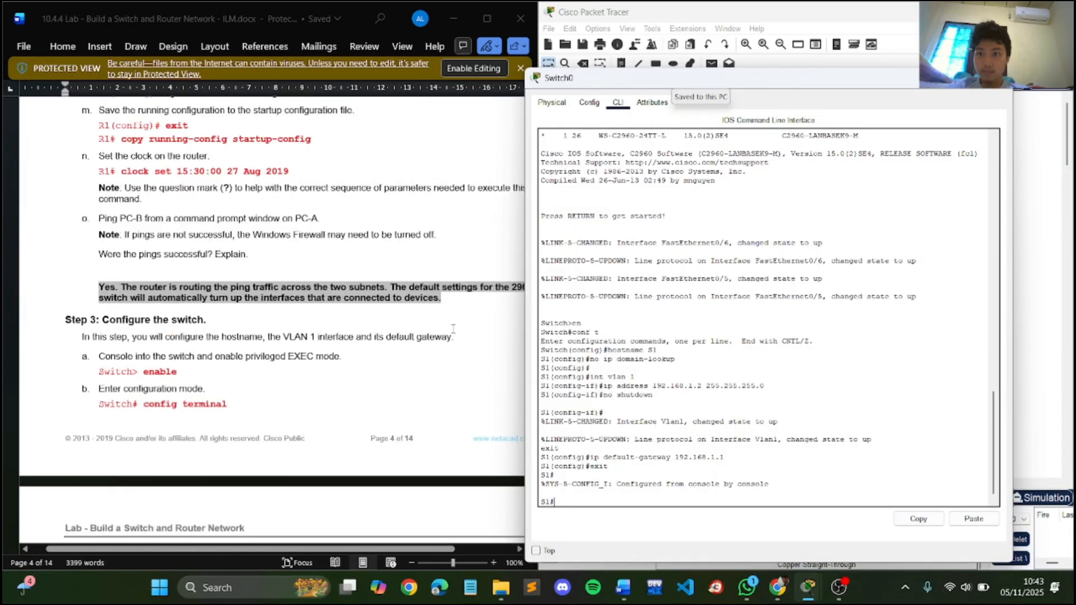
scroll(453, 329, down, 8)
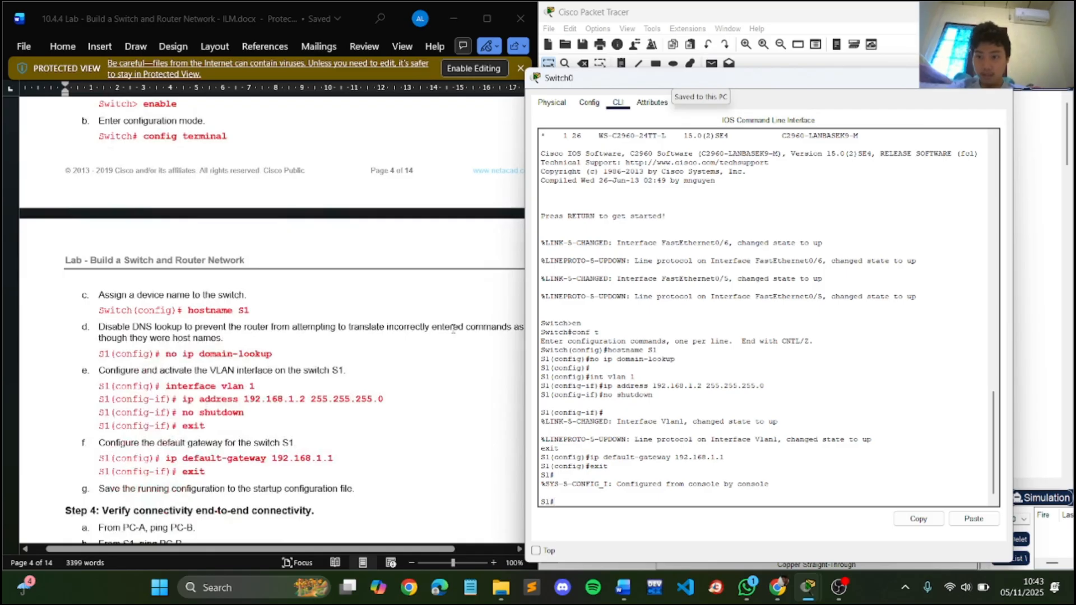
scroll(453, 329, down, 2)
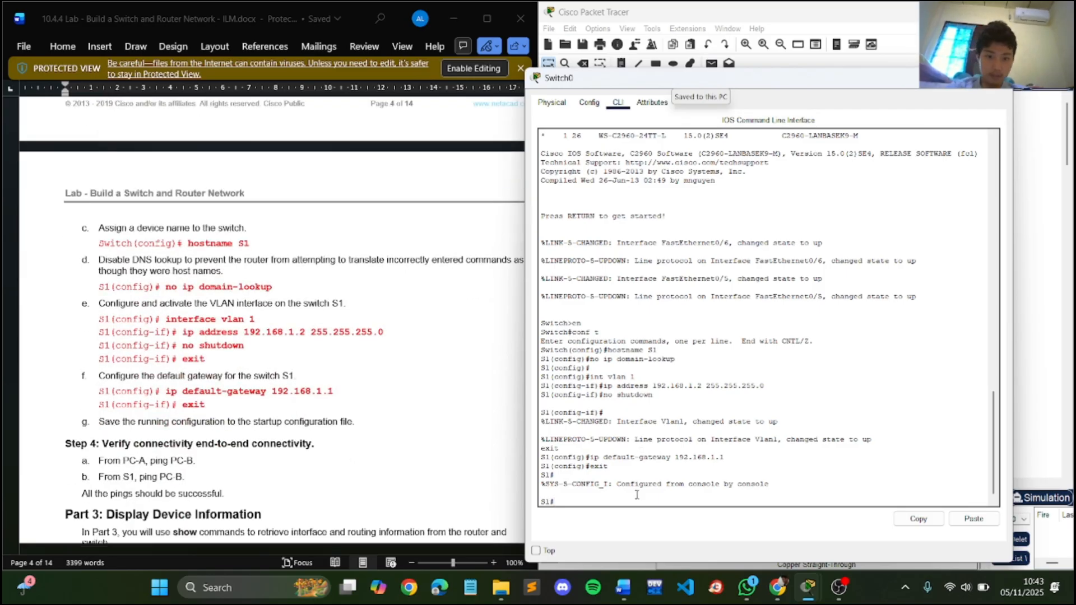
scroll(464, 378, up, 11)
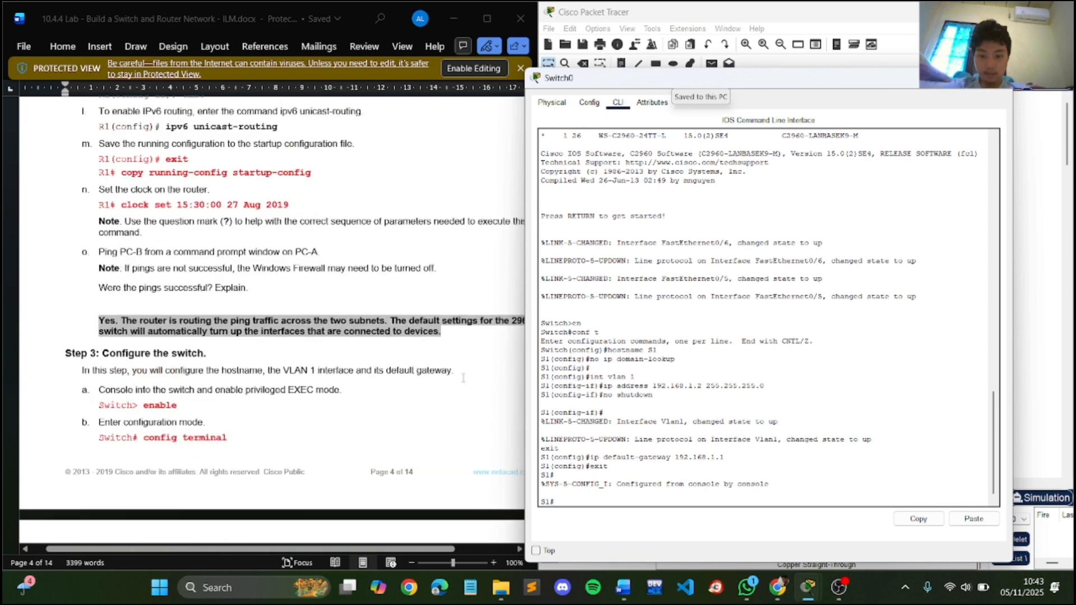
text(copy r)
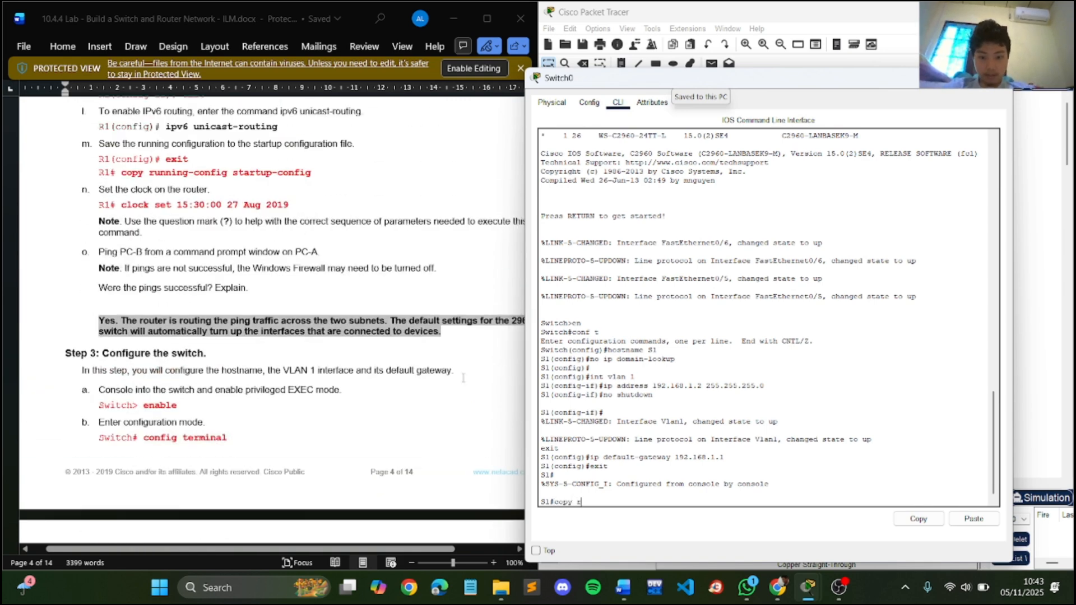
text(unning-co)
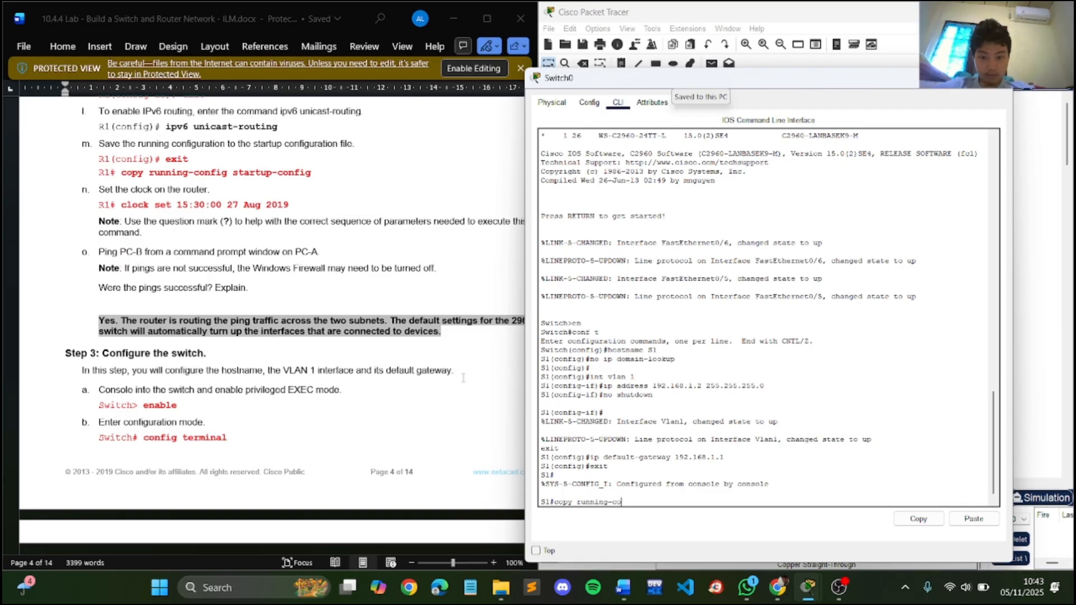
text(nfig s)
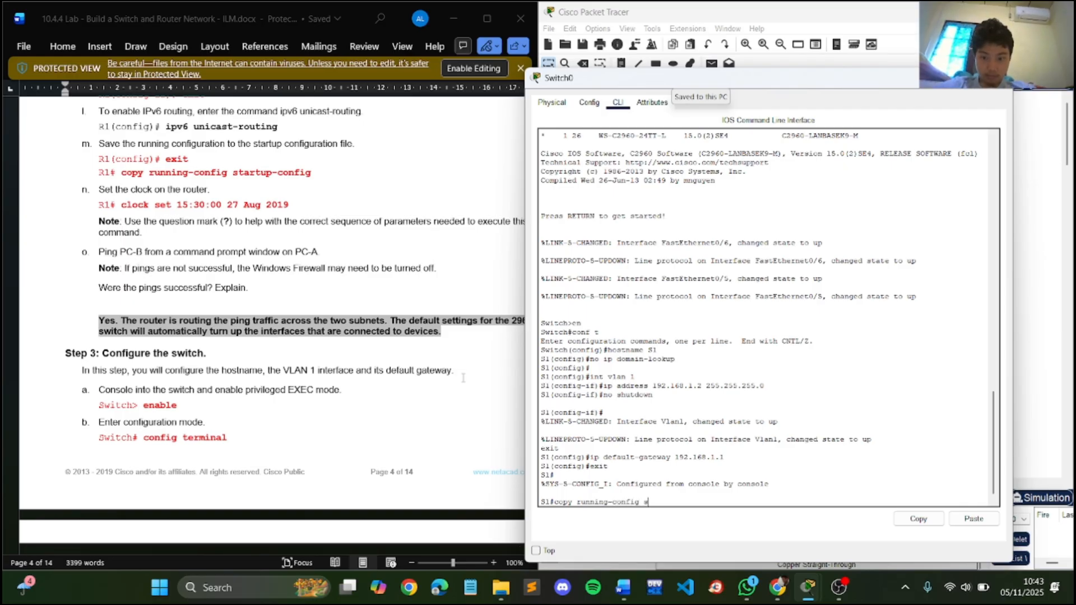
text(tartup)
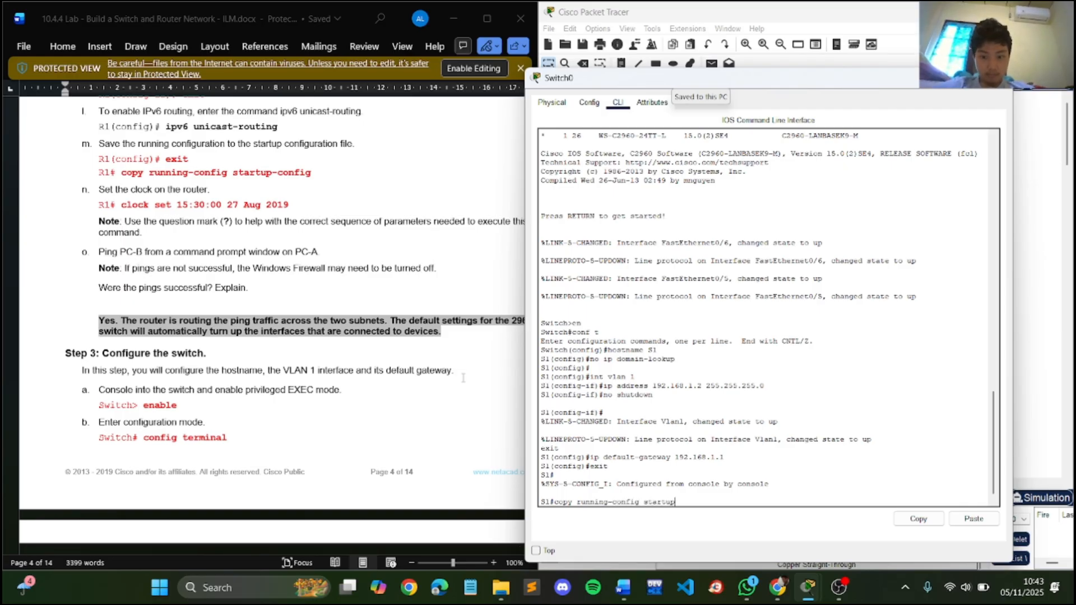
text(-config)
key(Return)
key(Return)
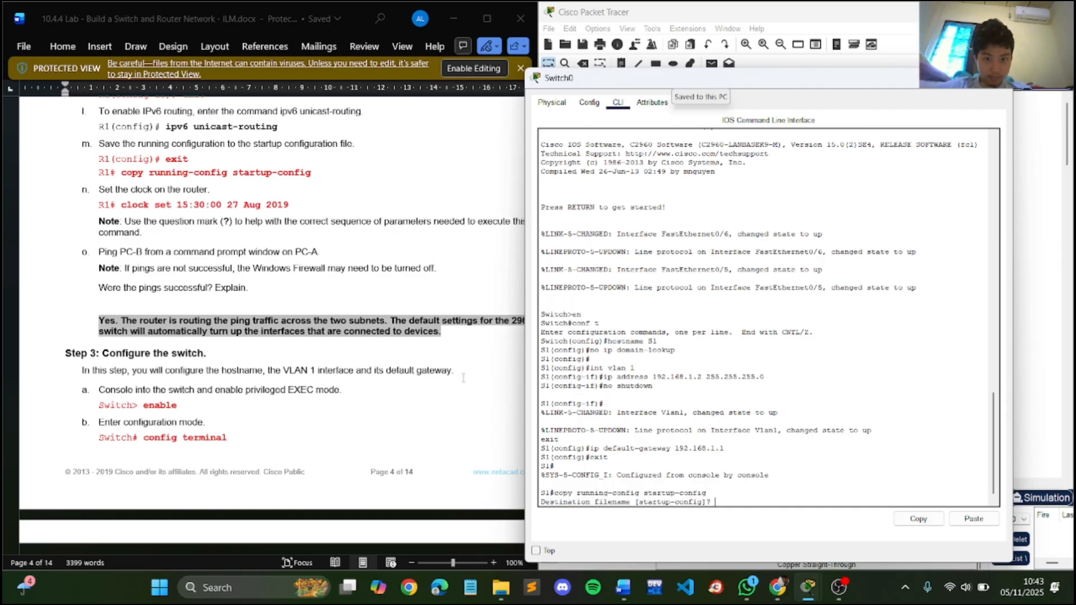
- Ping PC-B at 192.168.0.3 from PC A's command prompt by rerunning the previous ping command
scroll(464, 379, down, 10)
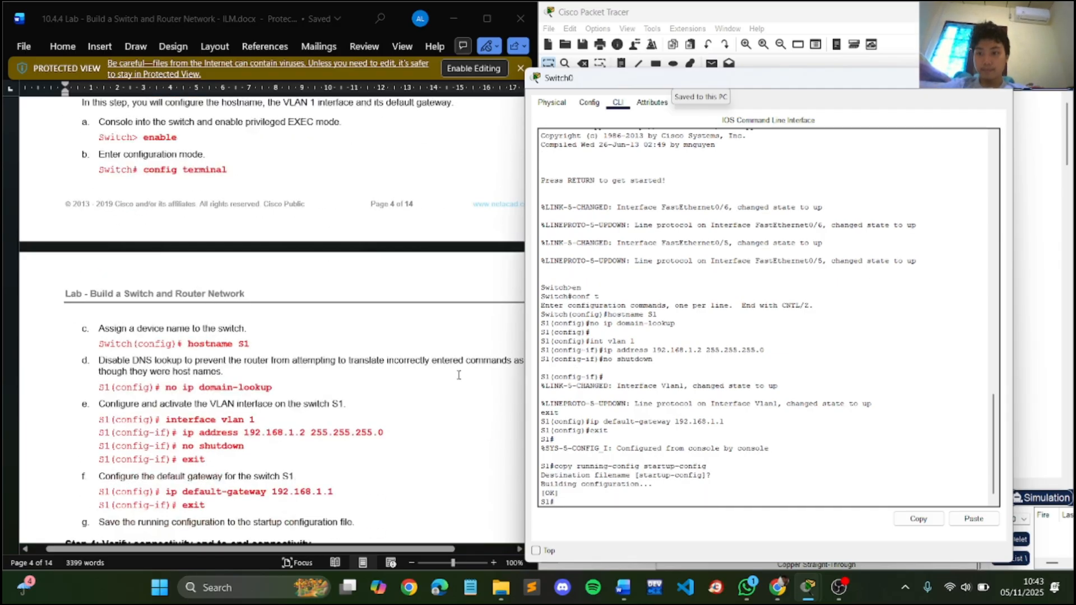
scroll(458, 375, down, 1)
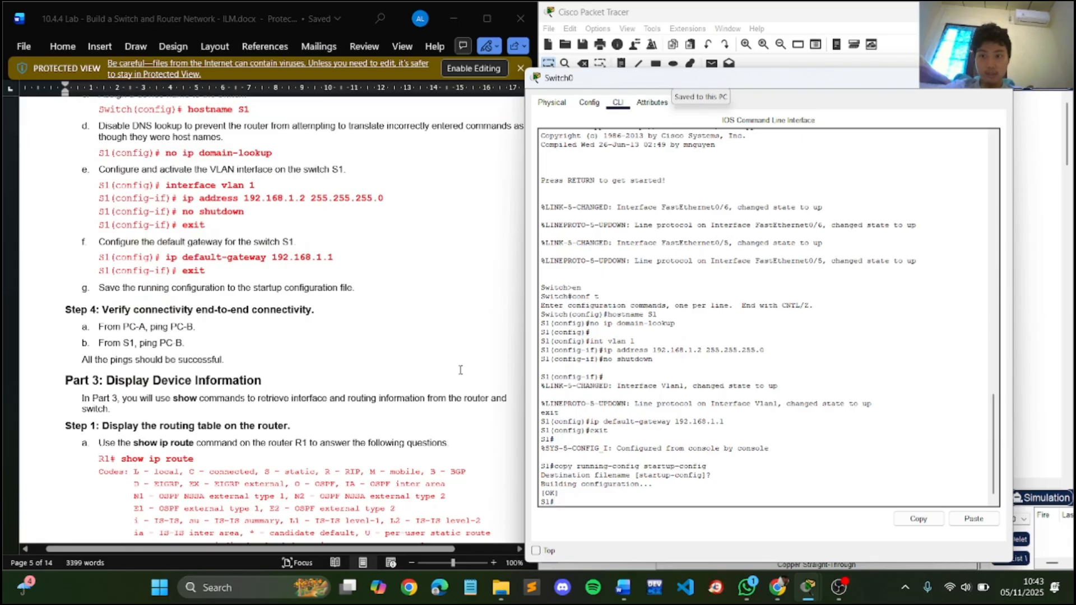
click(1006, 88)
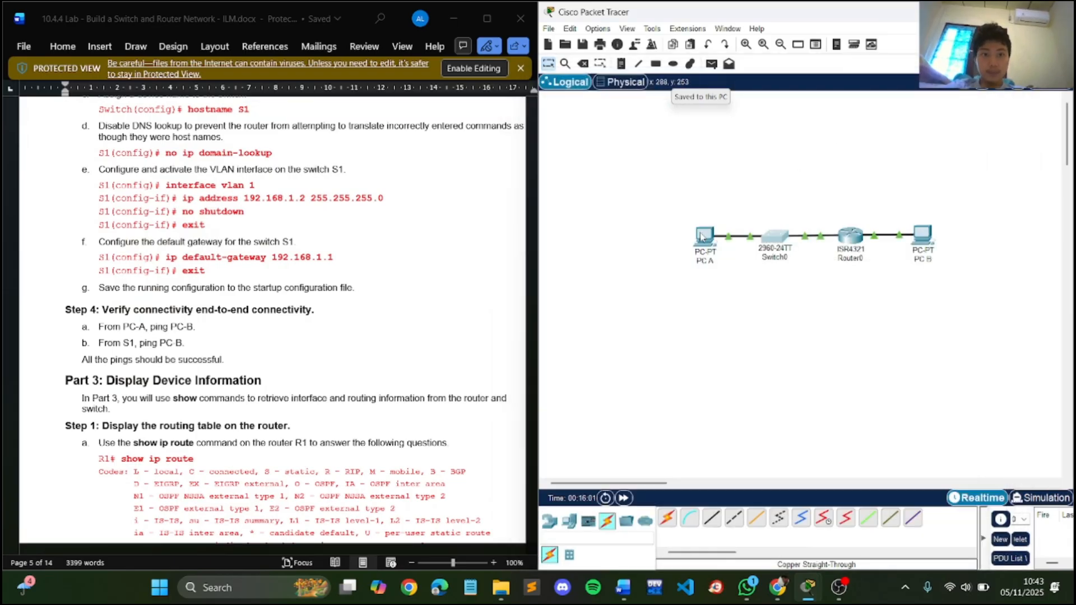
click(702, 236)
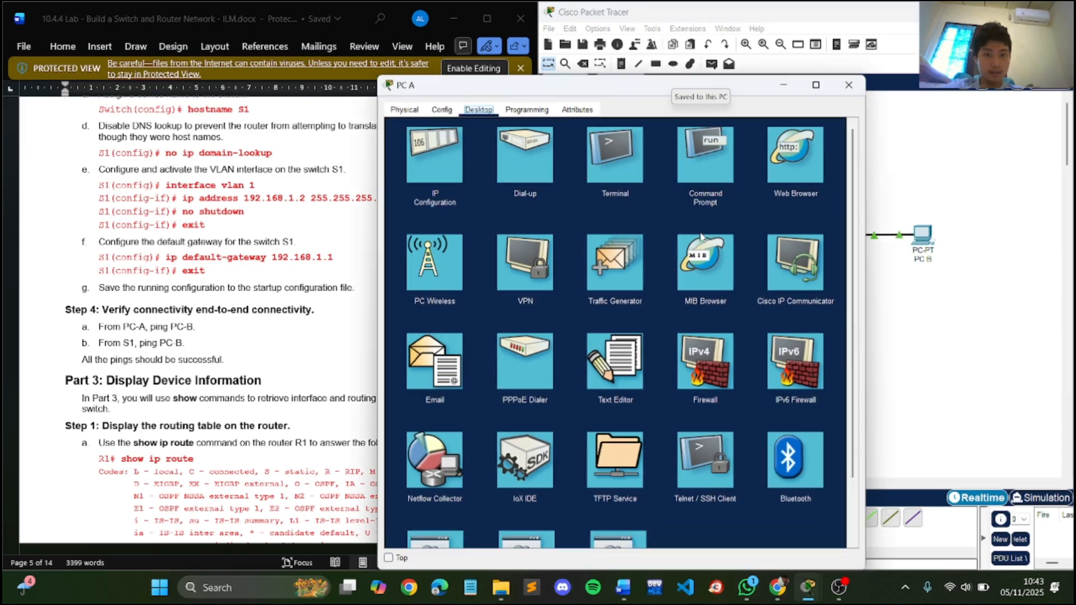
click(714, 150)
key(Up)
key(Return)
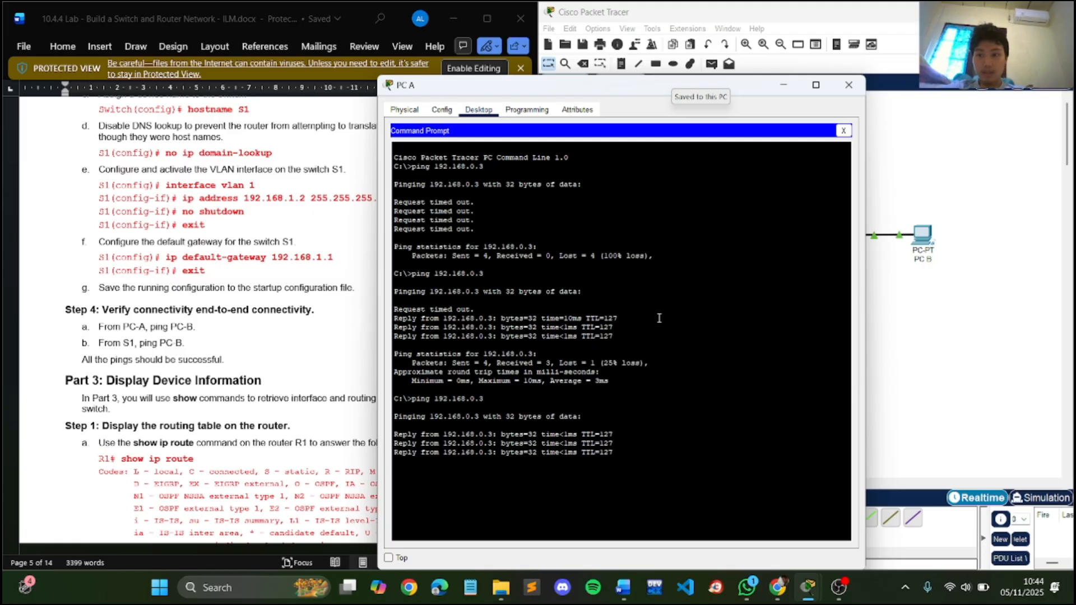
click(849, 85)
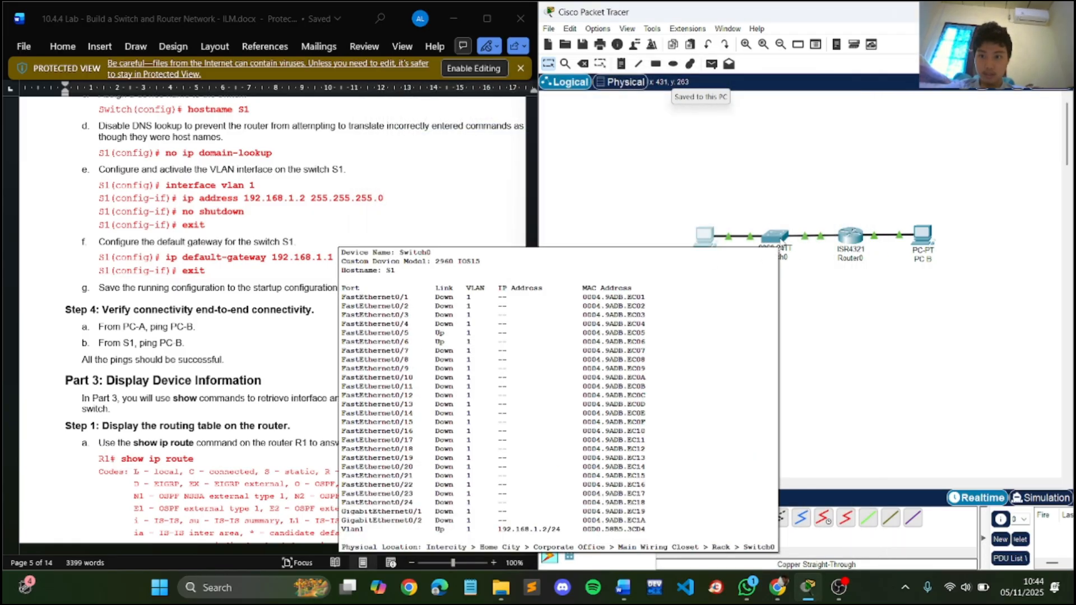
click(780, 239)
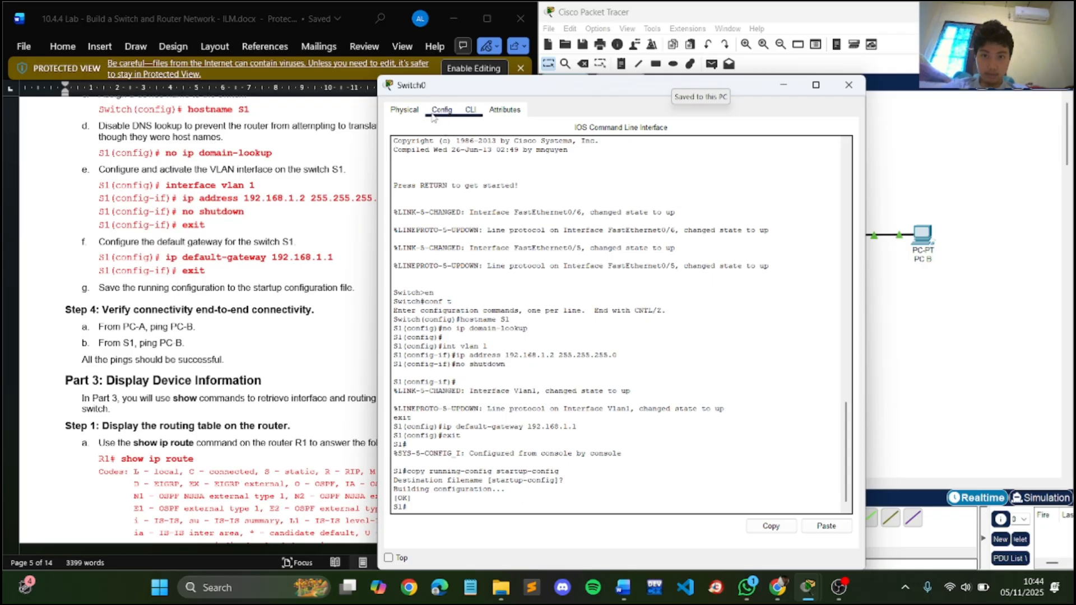
click(404, 109)
click(441, 110)
click(470, 110)
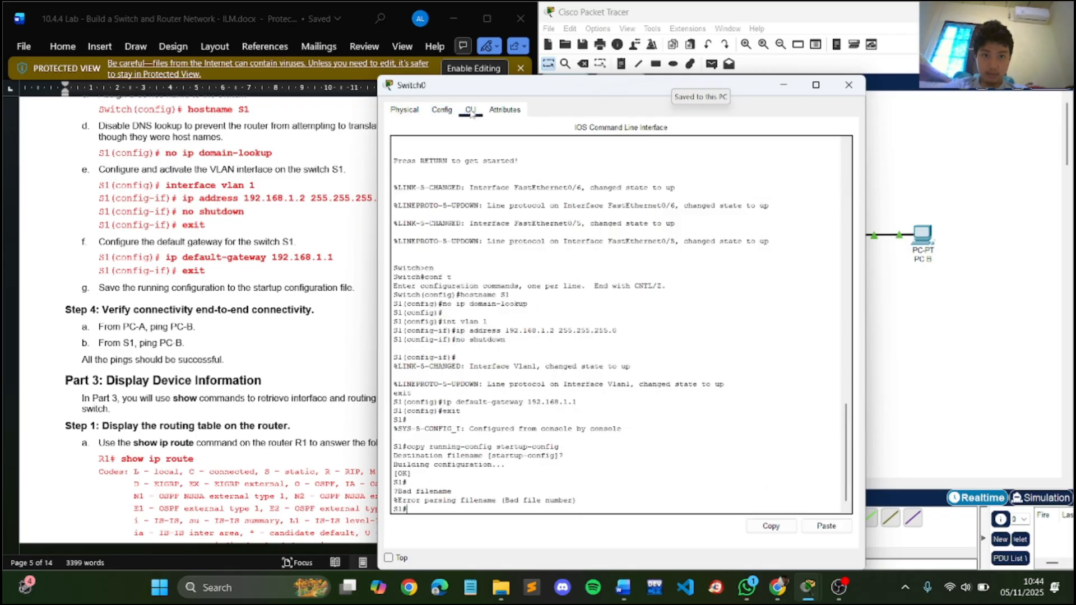
key(alt+Tab)
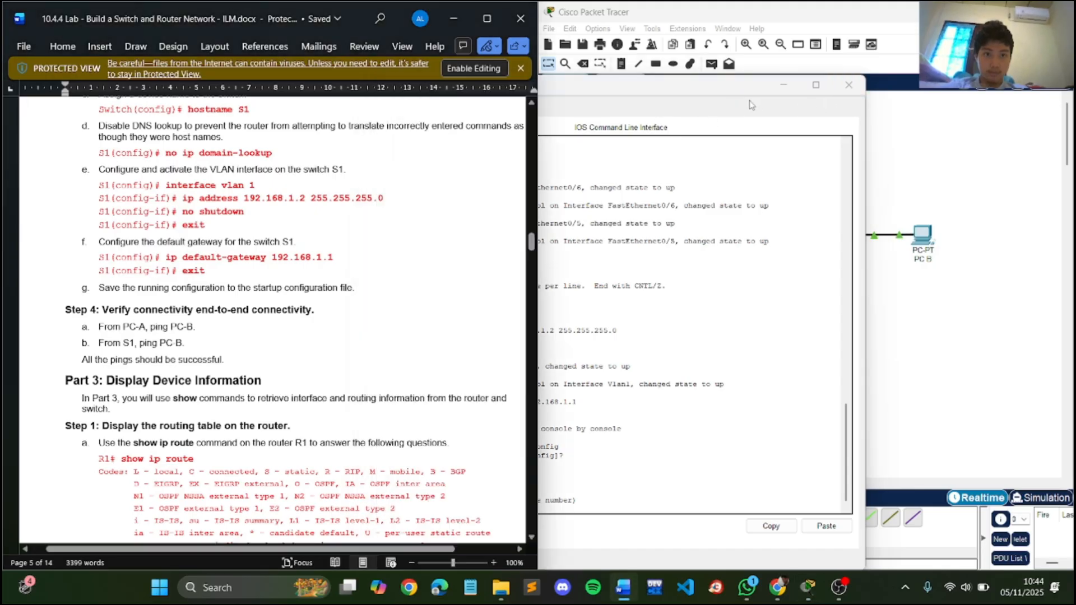
drag(729, 91, 795, 91)
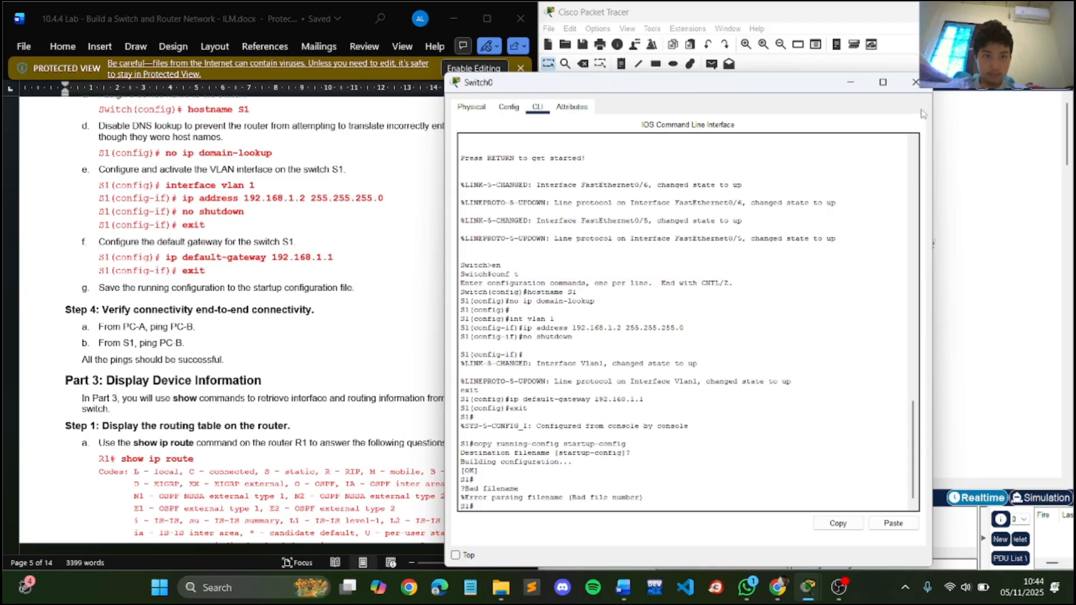
click(922, 89)
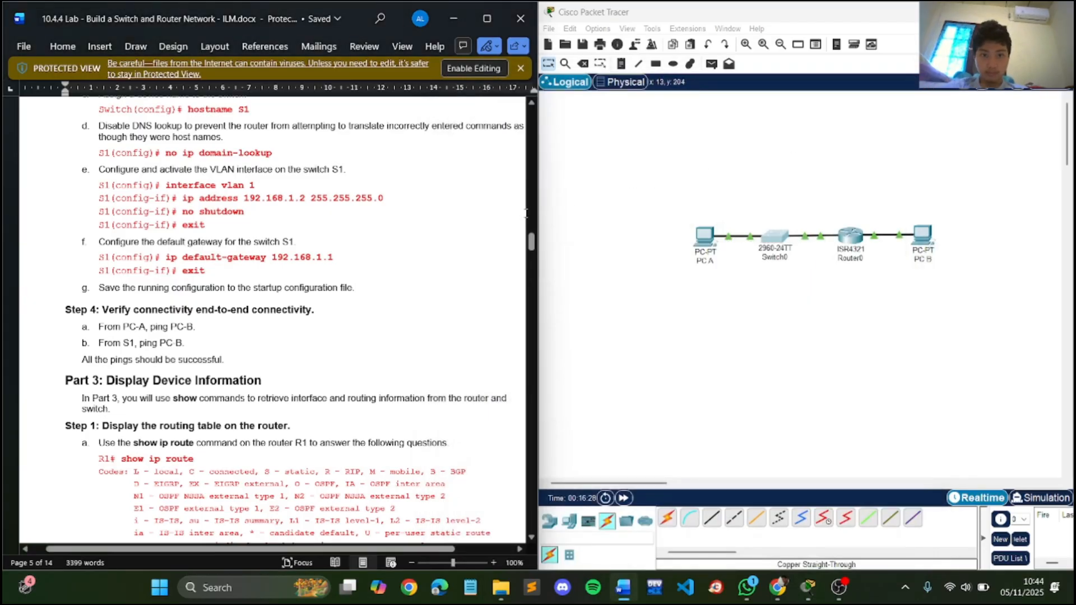
- Display router R1's IPv4 routing table with the show ip route command
scroll(471, 246, down, 1)
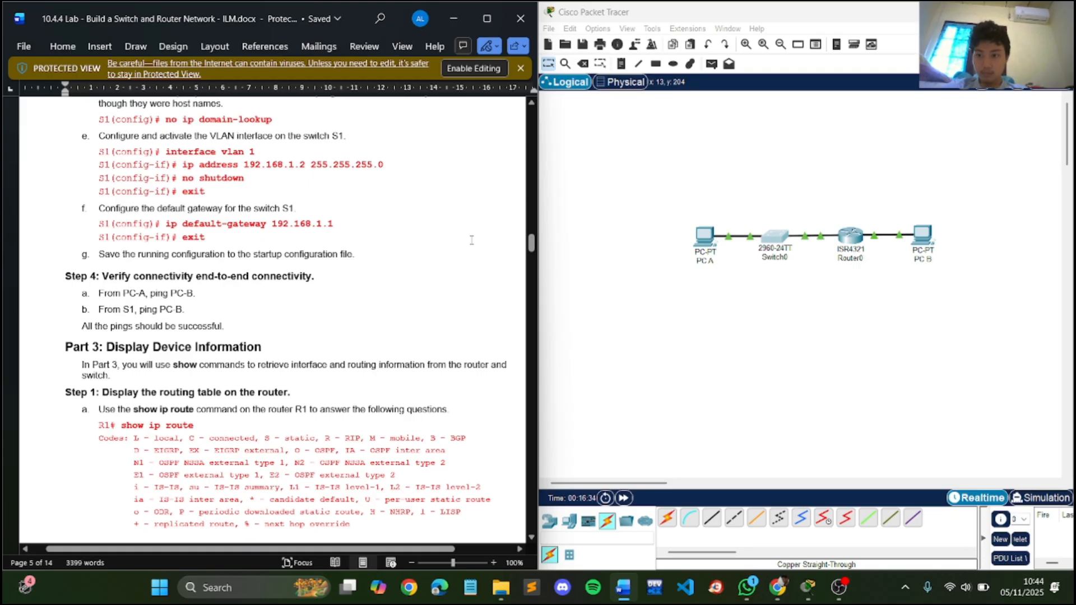
scroll(471, 240, down, 1)
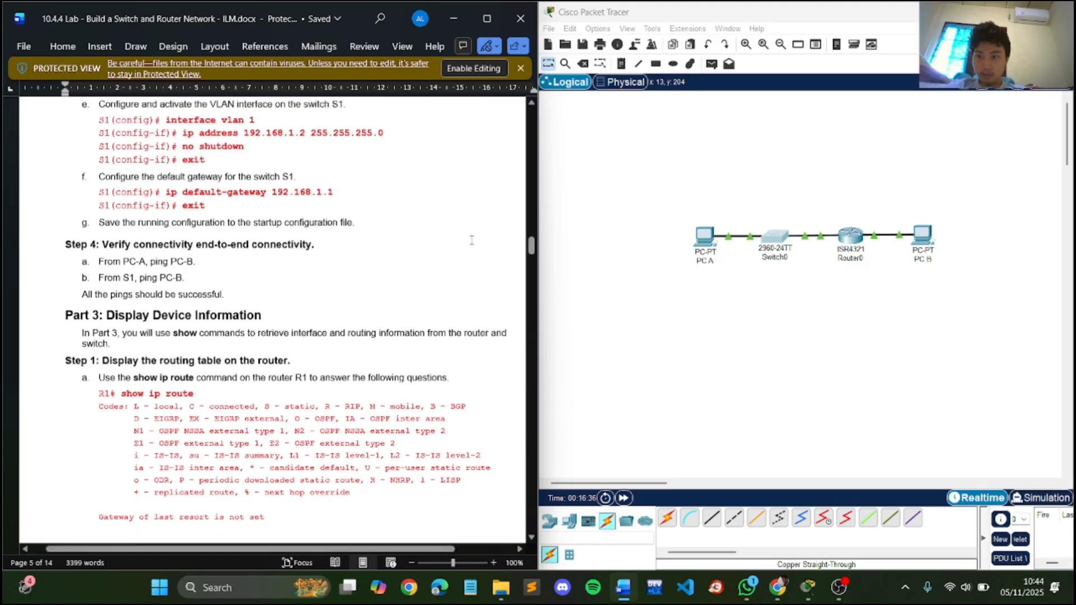
scroll(471, 240, down, 3)
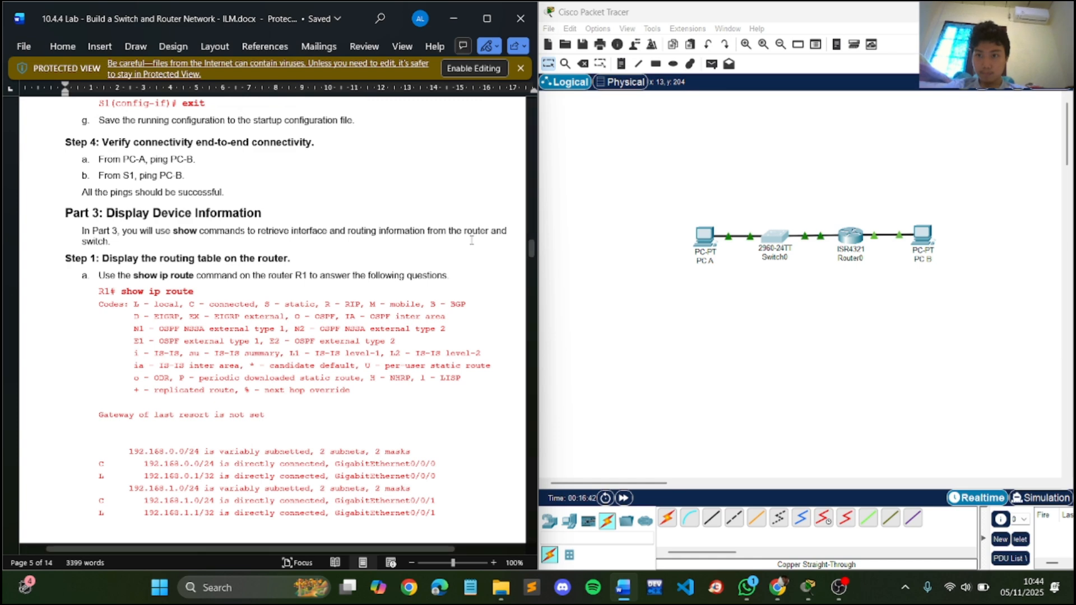
scroll(471, 240, down, 2)
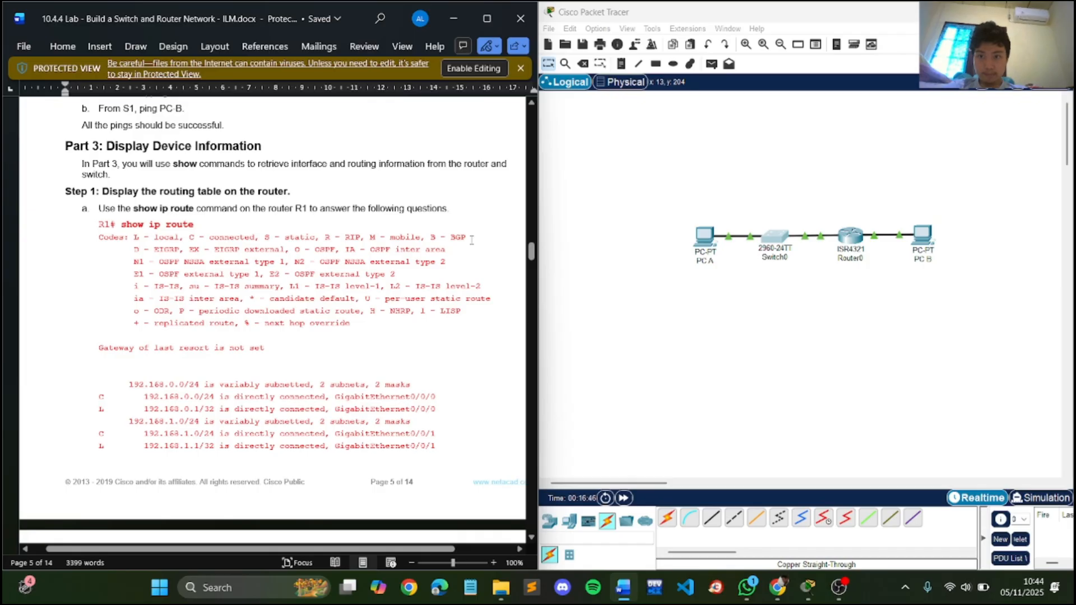
click(847, 240)
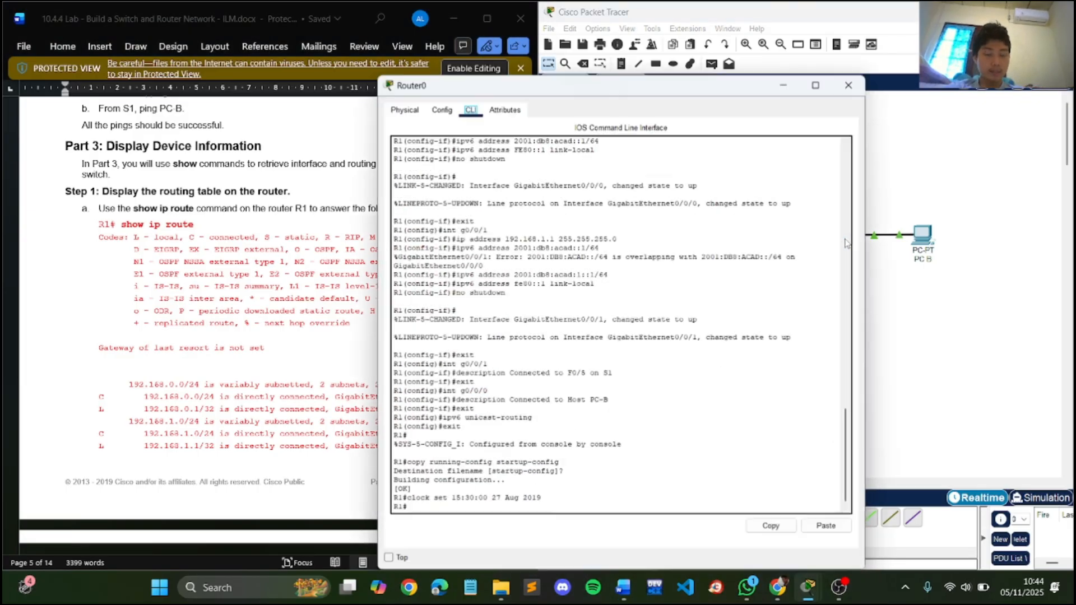
drag(654, 95, 770, 78)
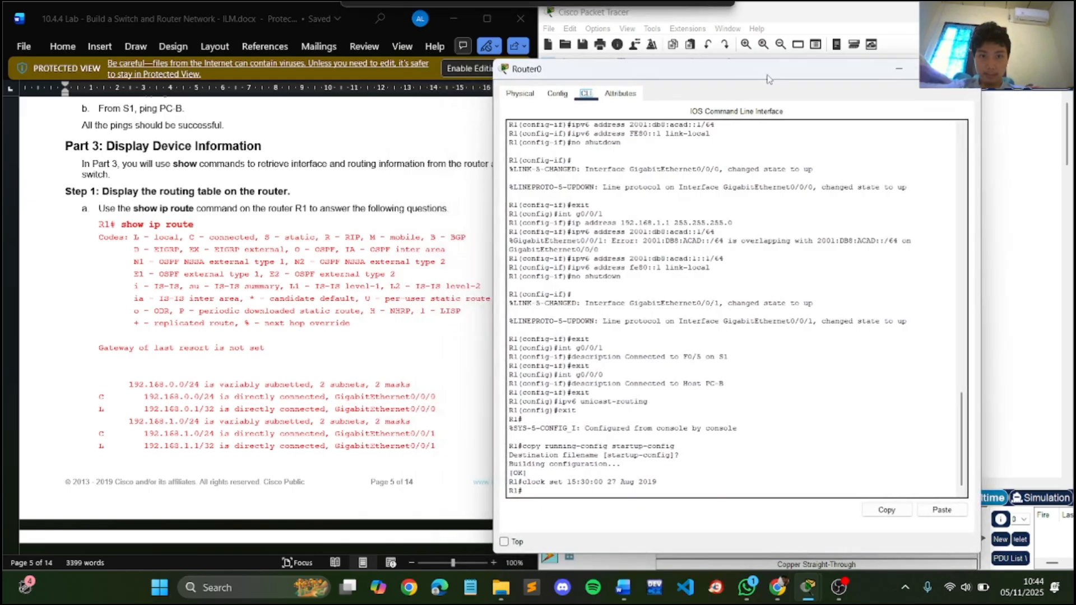
click(559, 490)
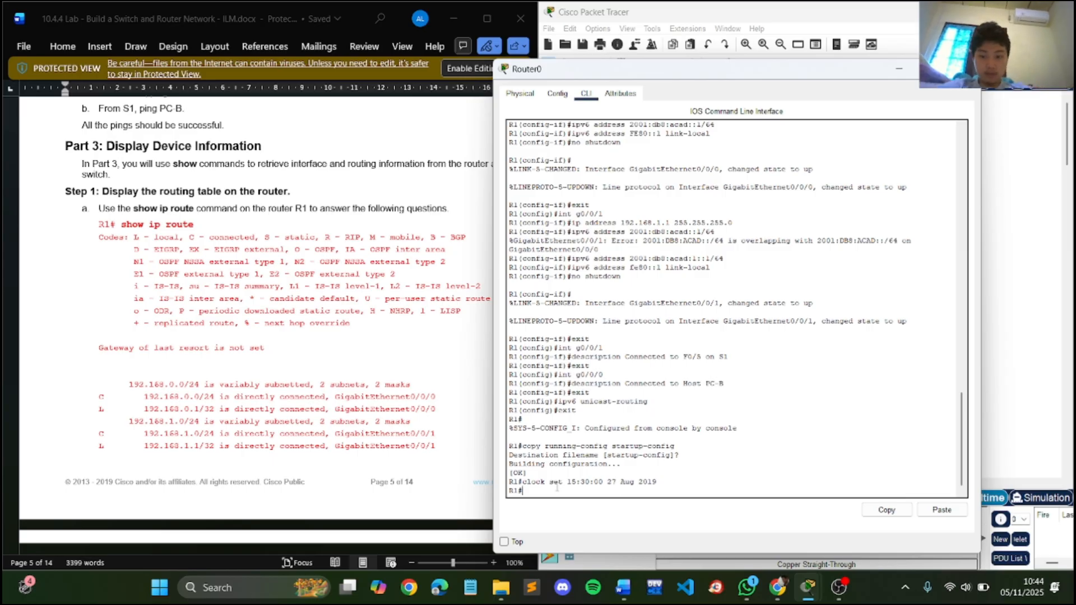
text(show ip r)
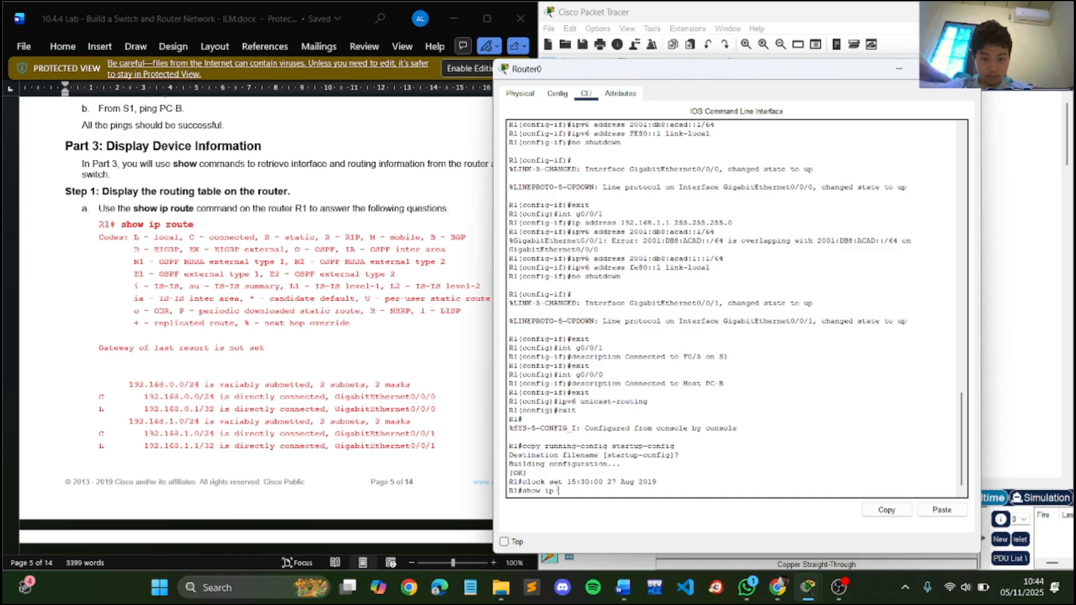
text(oute)
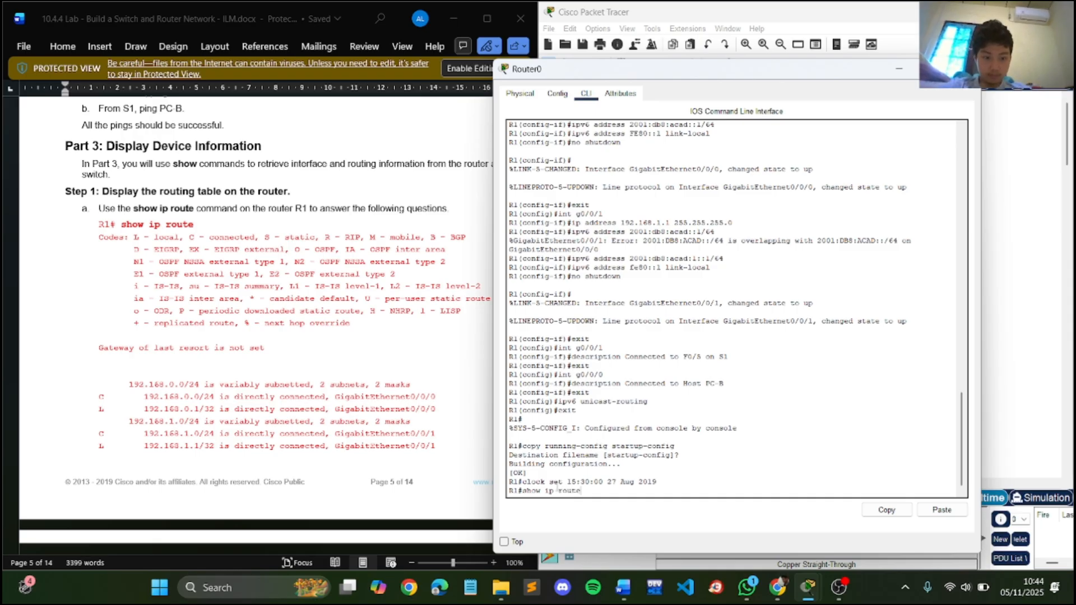
key(Return)
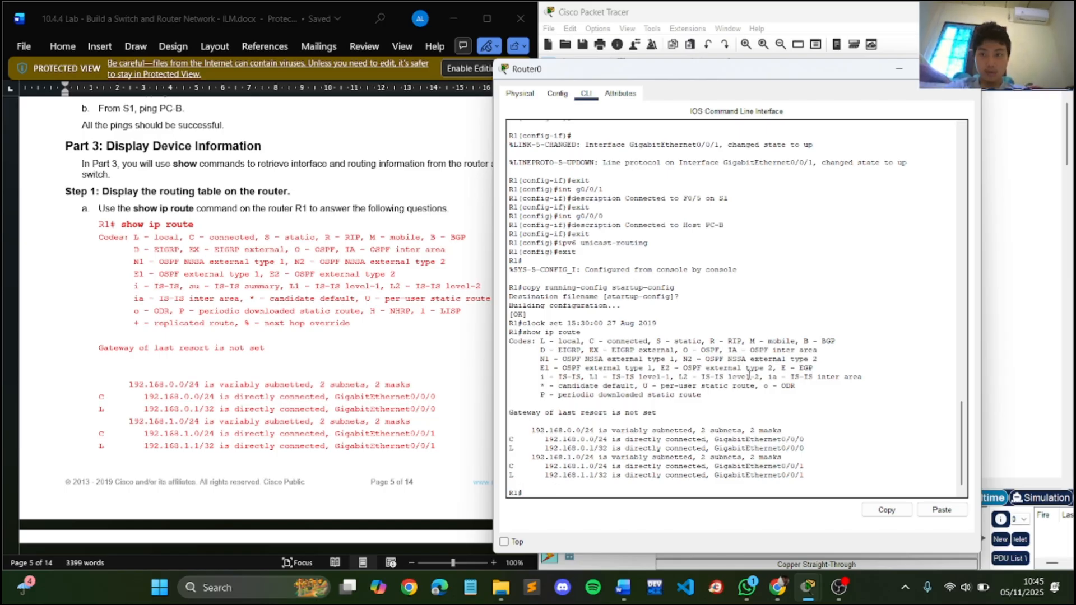
key(Return)
key(Return)
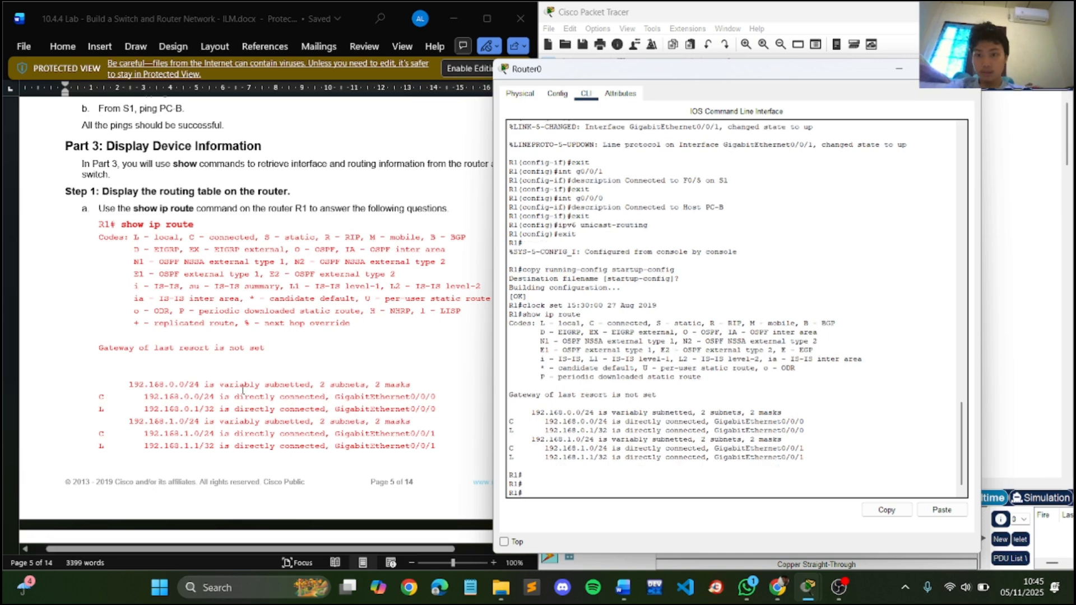
- Display router R1's IPv6 routing table with the show ipv6 route command
scroll(237, 389, down, 8)
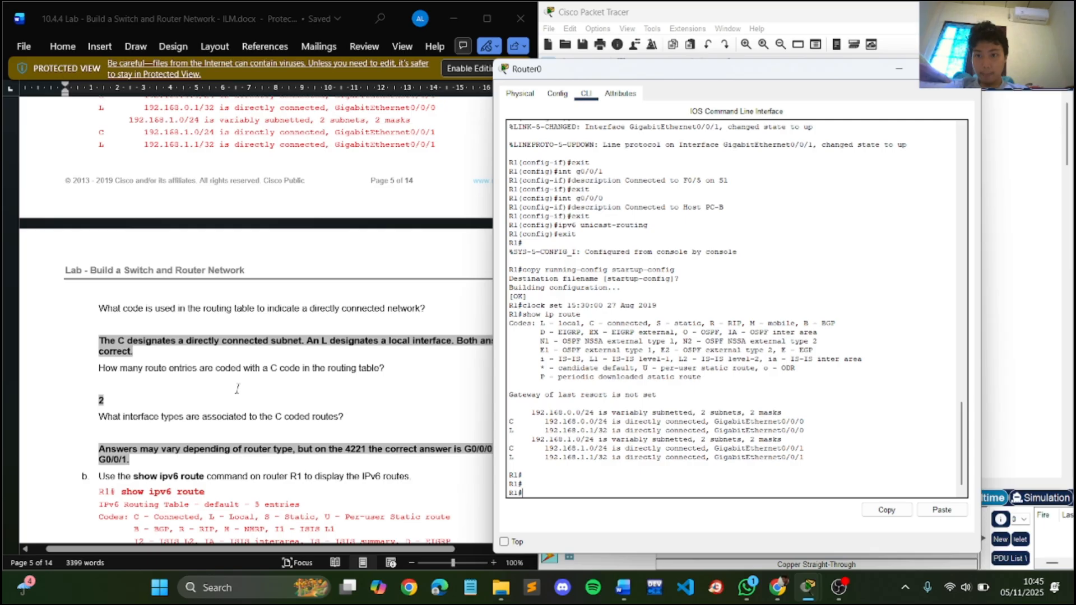
scroll(237, 389, down, 4)
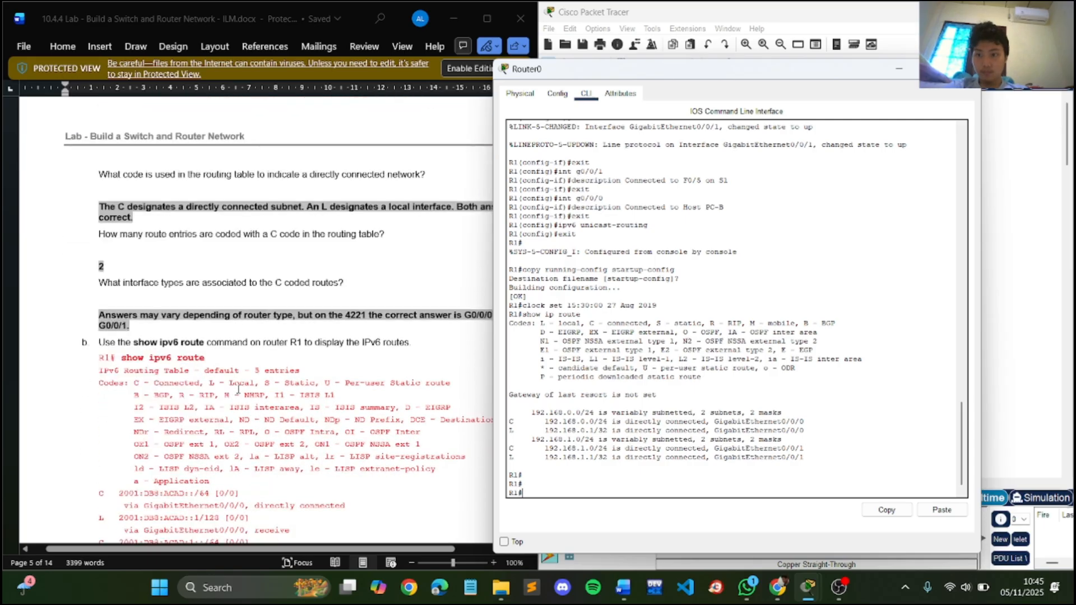
scroll(237, 388, down, 2)
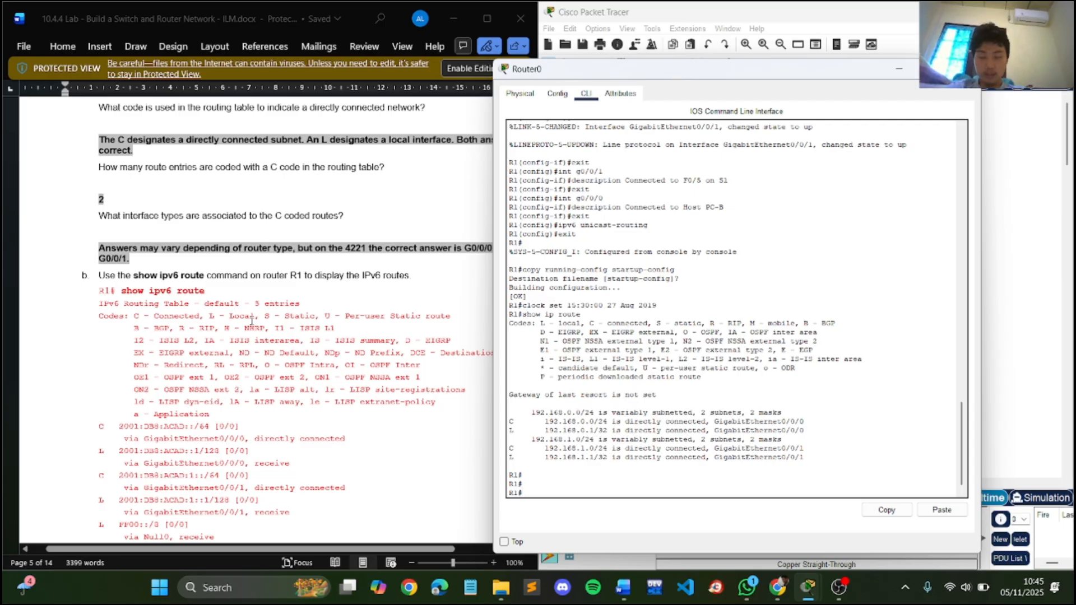
key(Up)
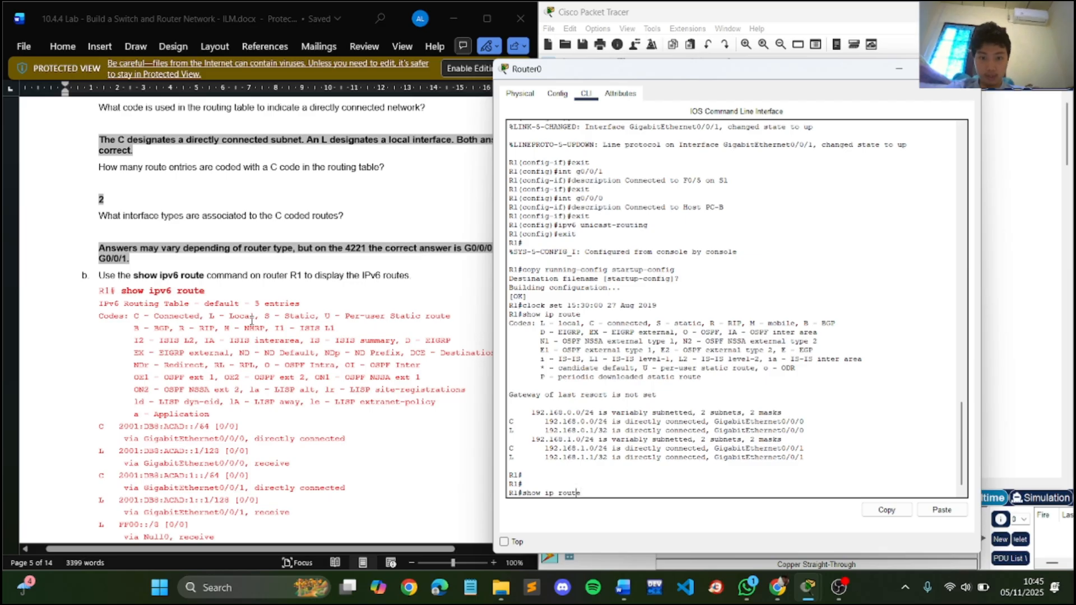
key(Left)
key(Left)
key(Left)
key(Left)
key(Left)
key(Left)
text(v6)
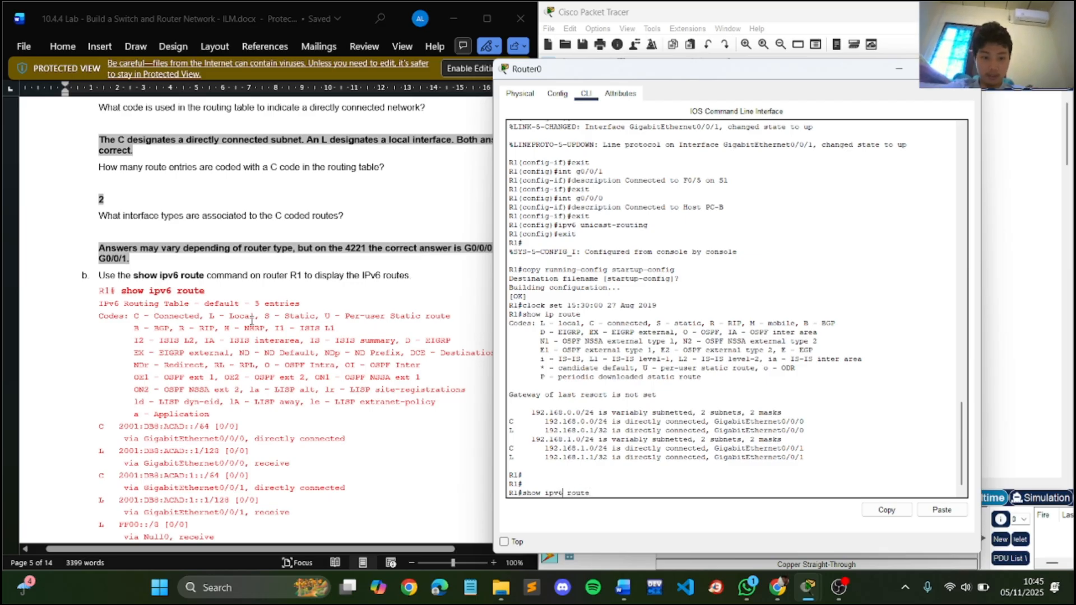
key(Return)
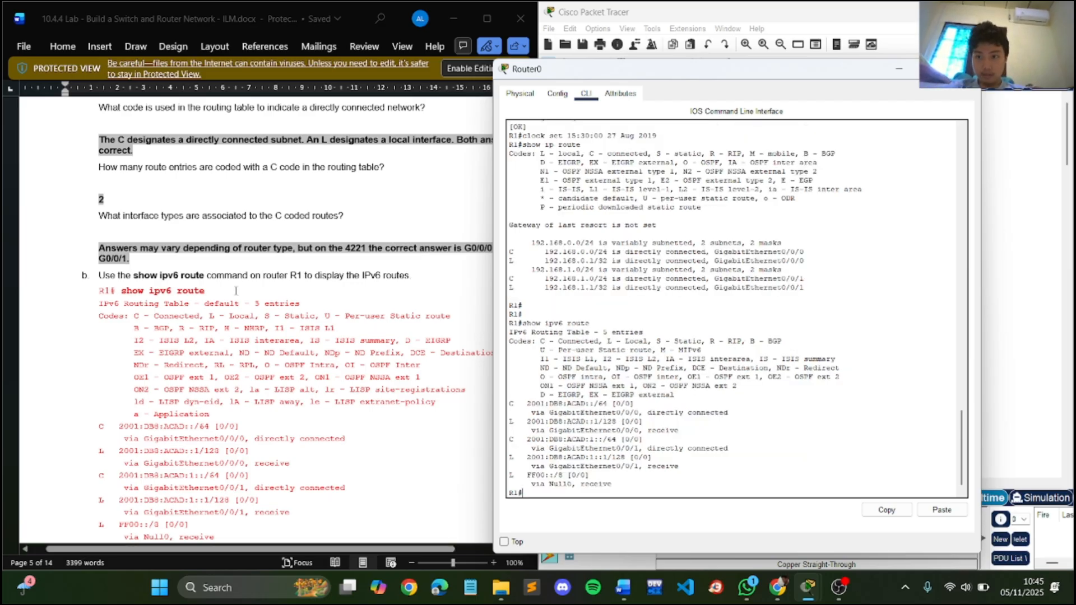
- Display the IP details of R1's g0/0/1 interface with show ip int g0/0/1, paging through the complete output
scroll(236, 290, down, 2)
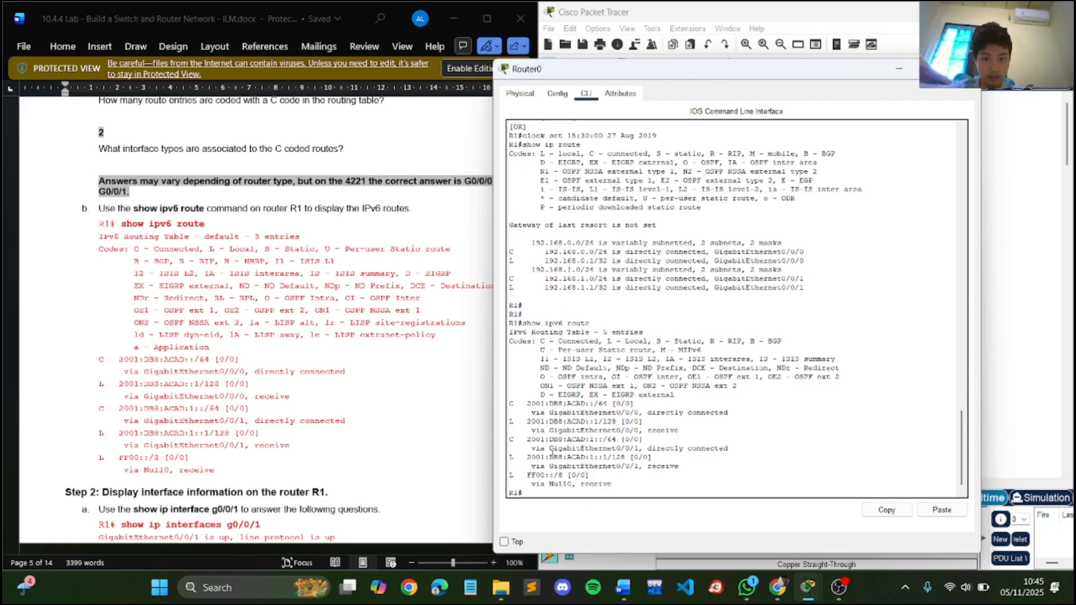
scroll(307, 389, down, 4)
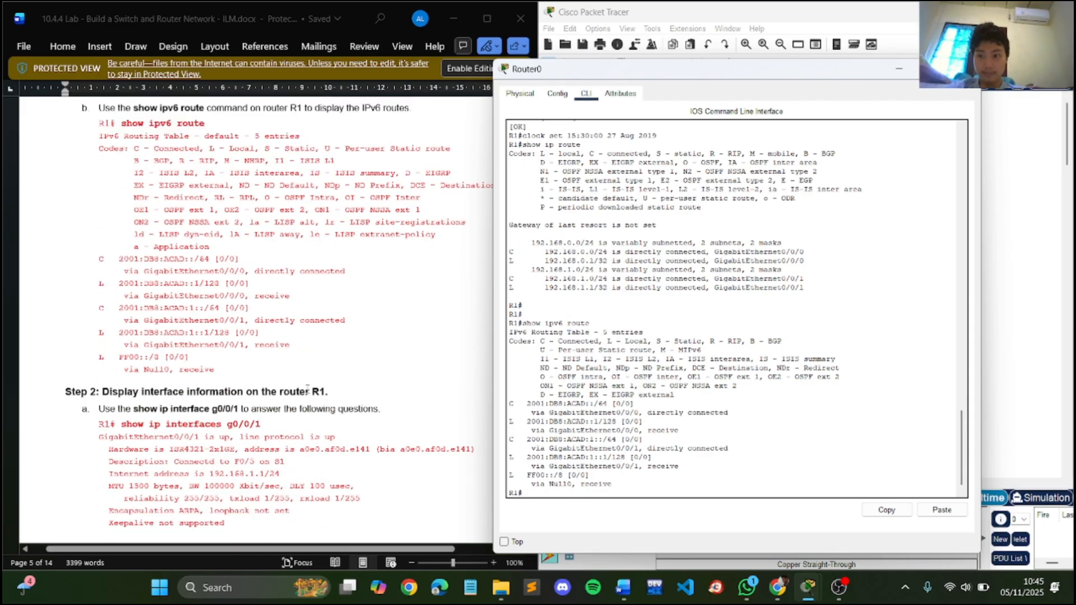
scroll(307, 389, down, 2)
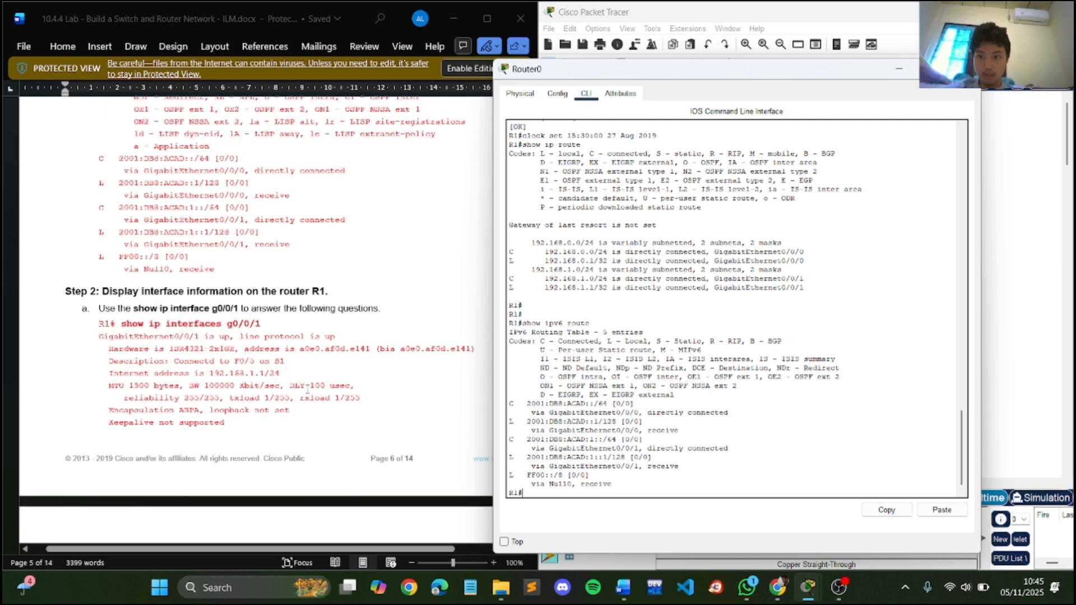
key(Up)
key(Up)
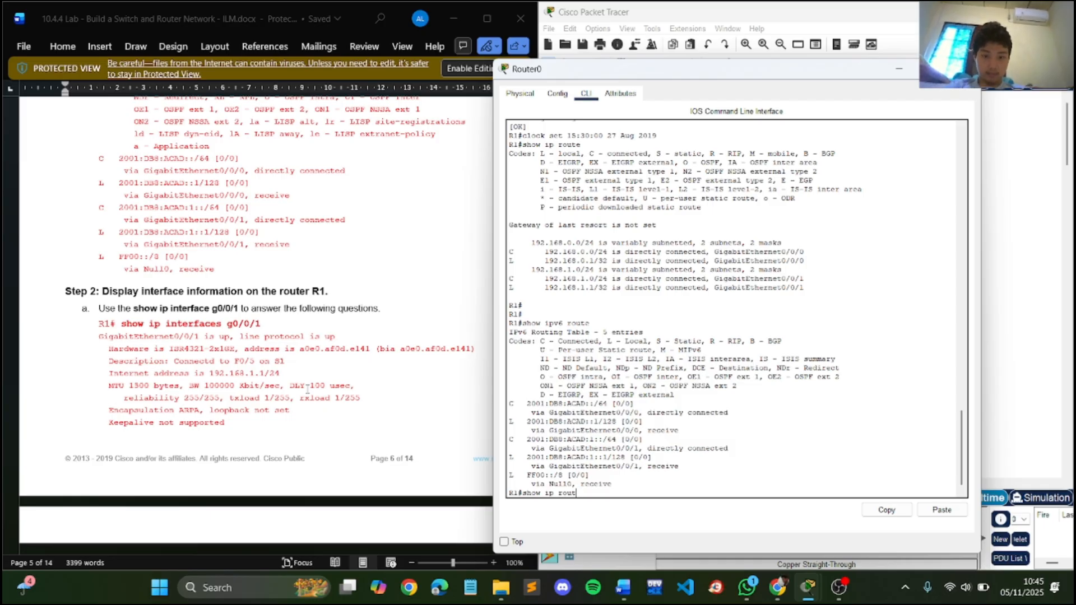
key(BackSpace)
key(BackSpace)
key(BackSpace)
key(BackSpace)
text(int)
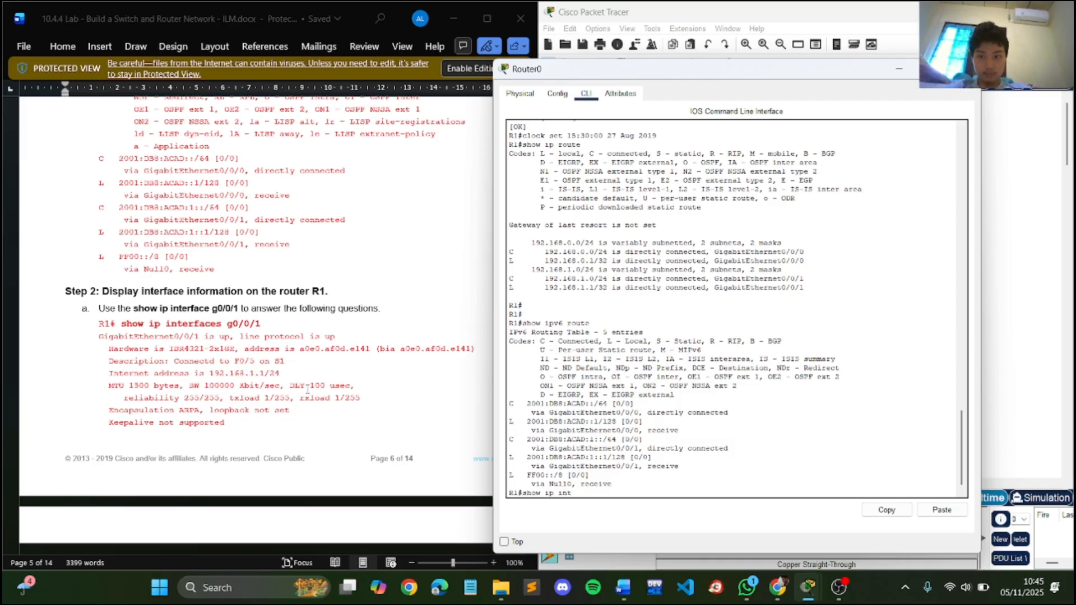
text( g)
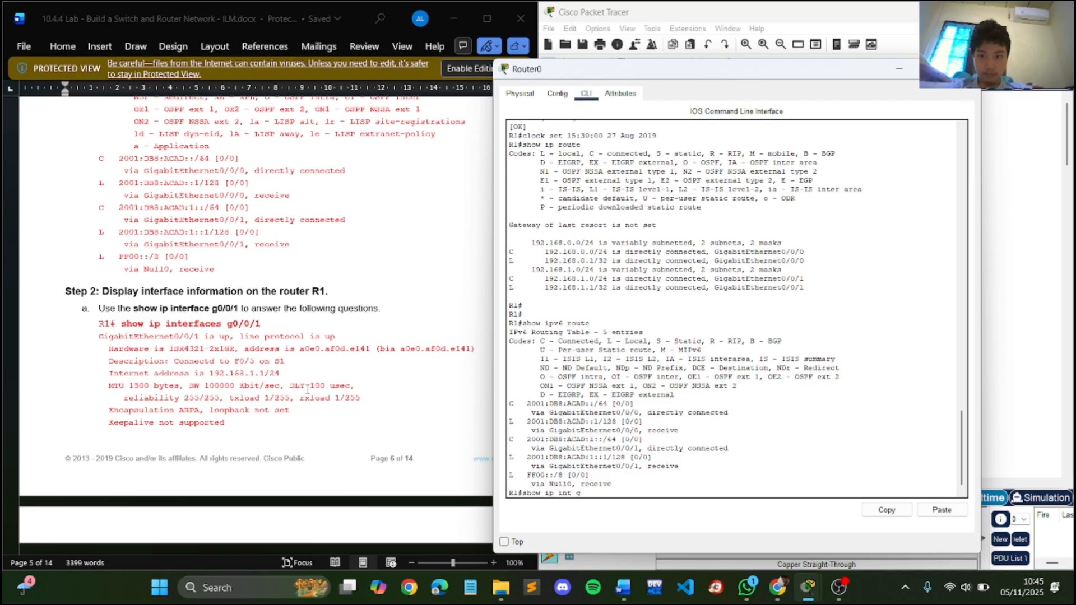
text(0/0/1)
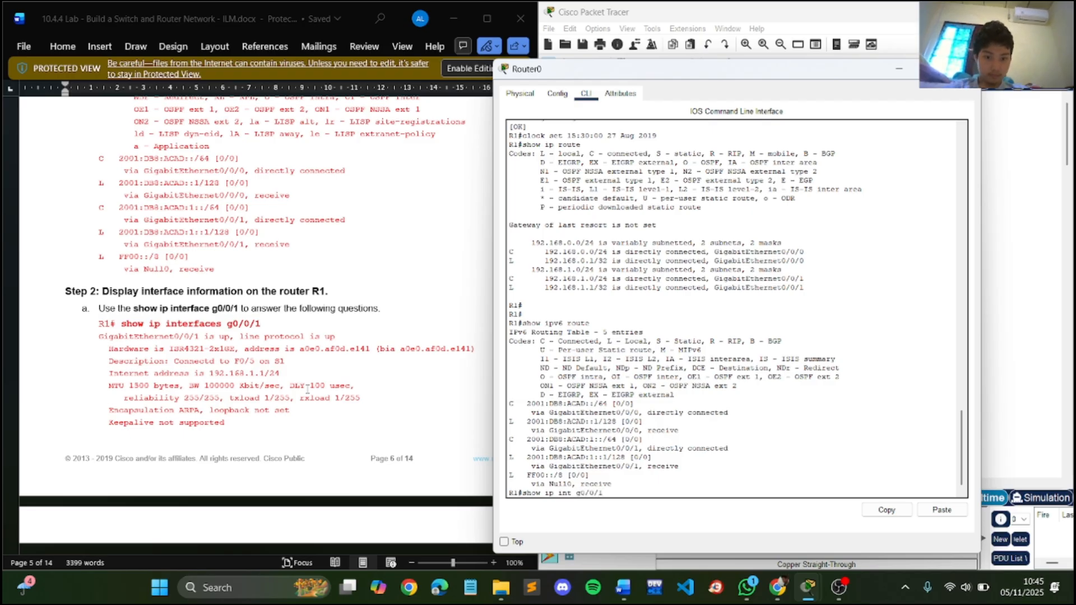
key(Return)
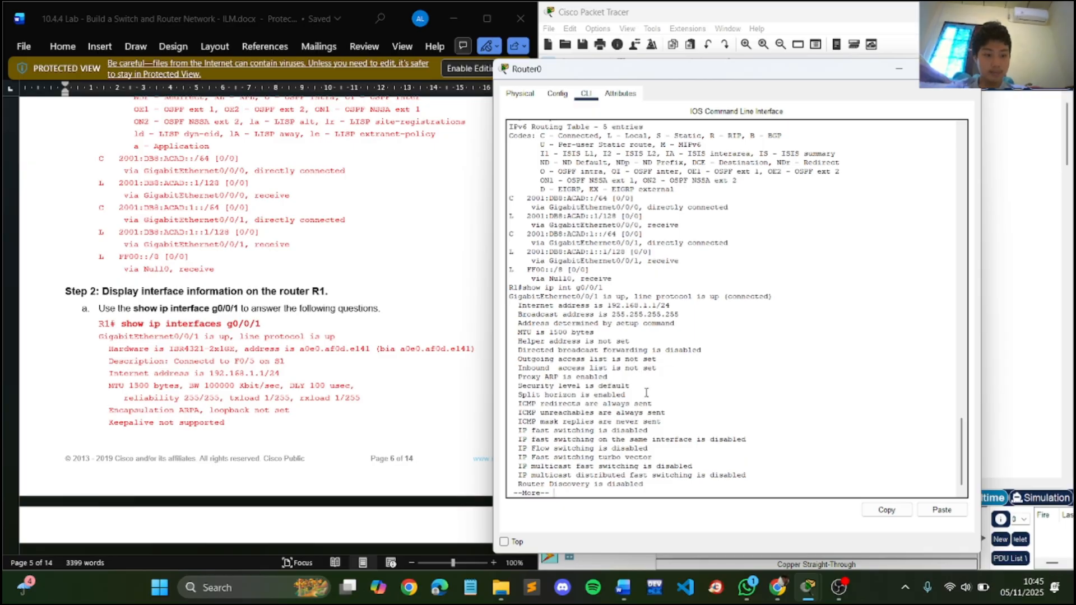
key(Return)
key(Return)
key(Return)
key(Return)
key(Return)
key(Return)
key(Return)
key(Return)
key(Return)
key(Return)
key(Return)
key(Return)
key(Return)
key(Return)
key(Return)
key(Return)
key(Return)
key(Return)
key(Return)
key(Return)
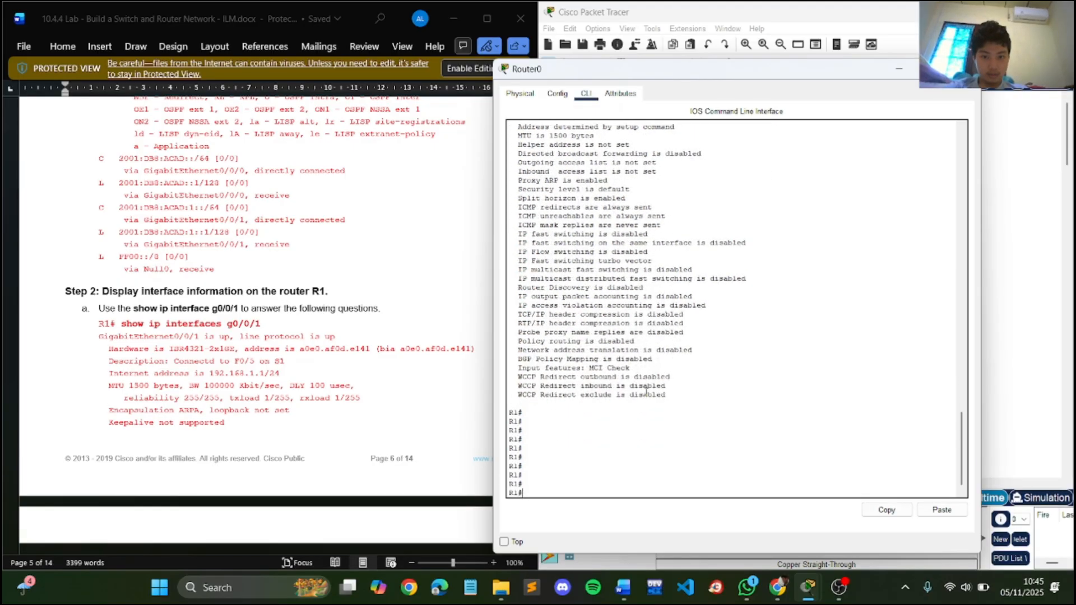
- Display the IPv6 details of R1's g0/0/1 interface with the show ipv6 int g0/0/1 command
scroll(359, 371, down, 10)
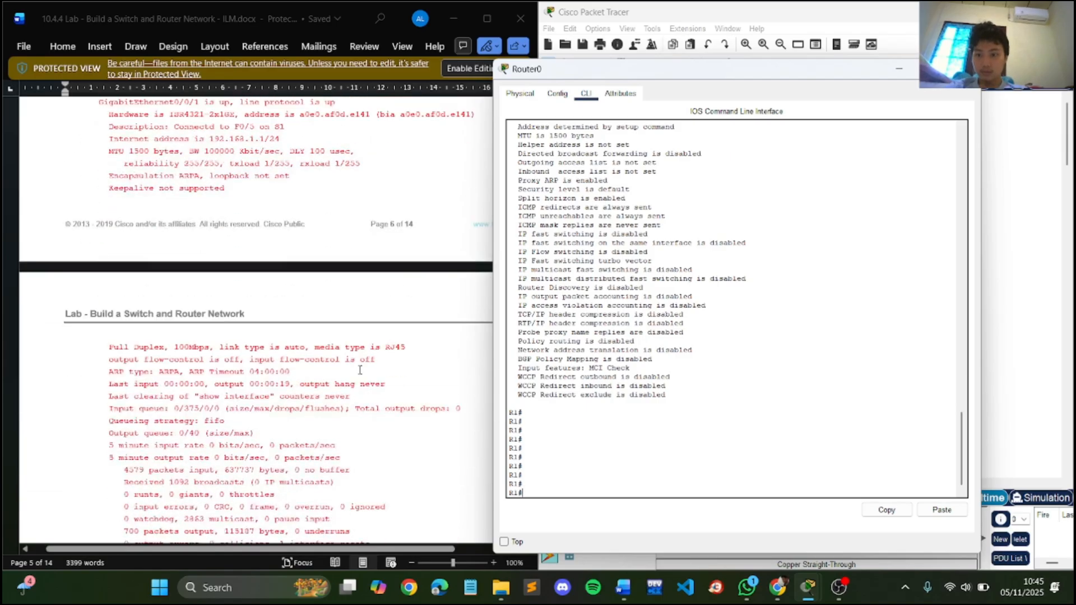
scroll(359, 370, down, 3)
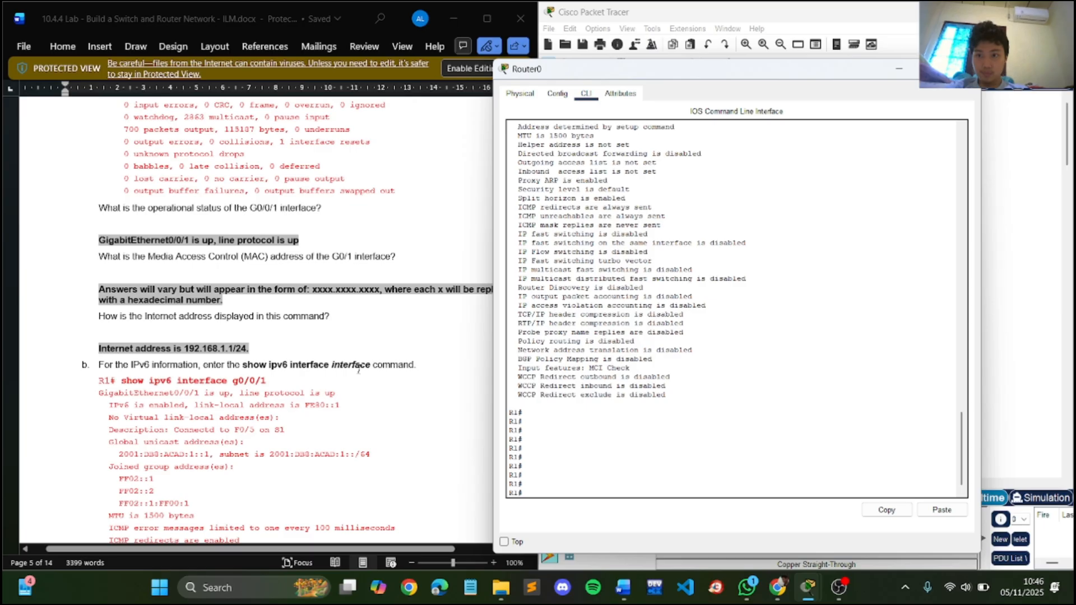
scroll(359, 369, down, 1)
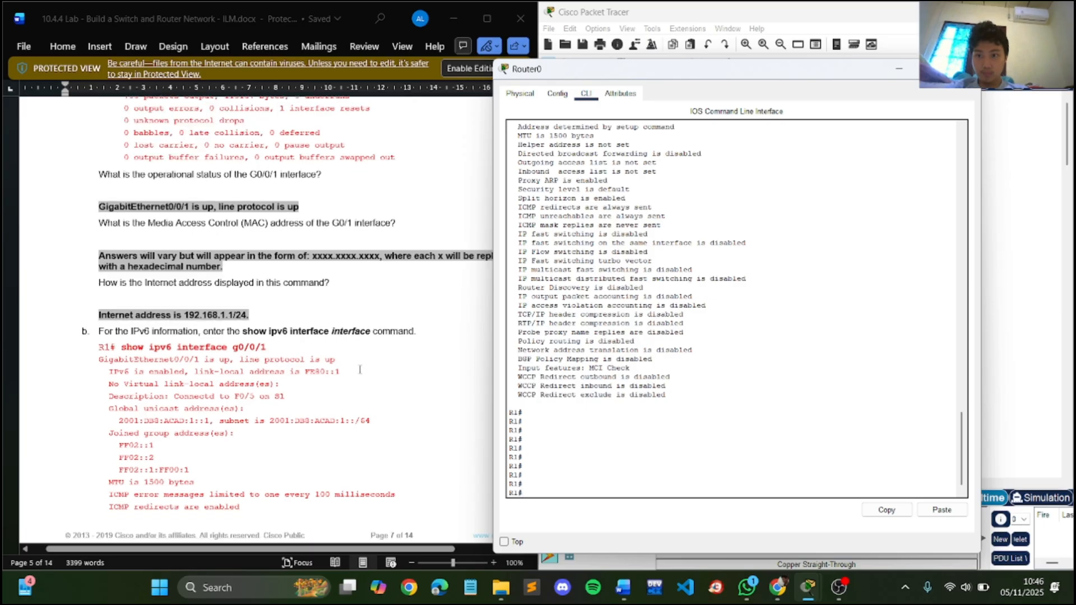
scroll(360, 370, down, 2)
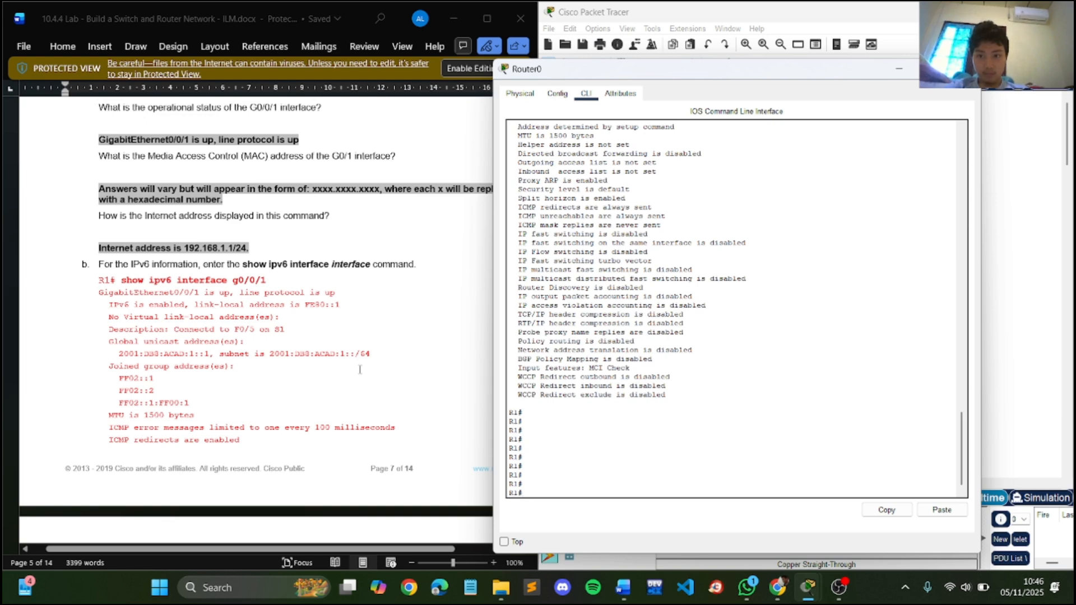
key(Up)
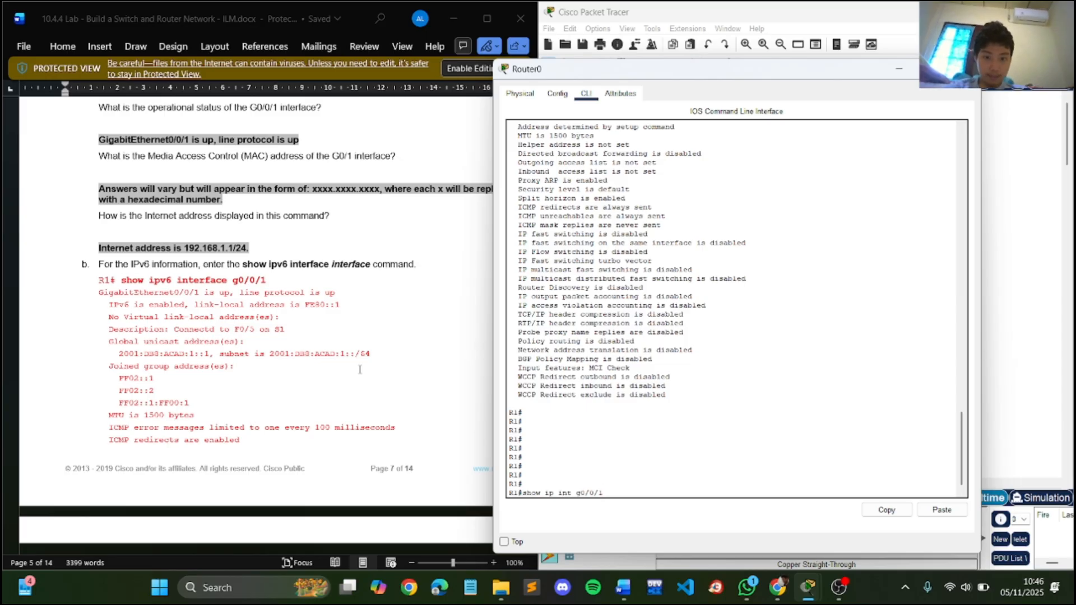
text(v6)
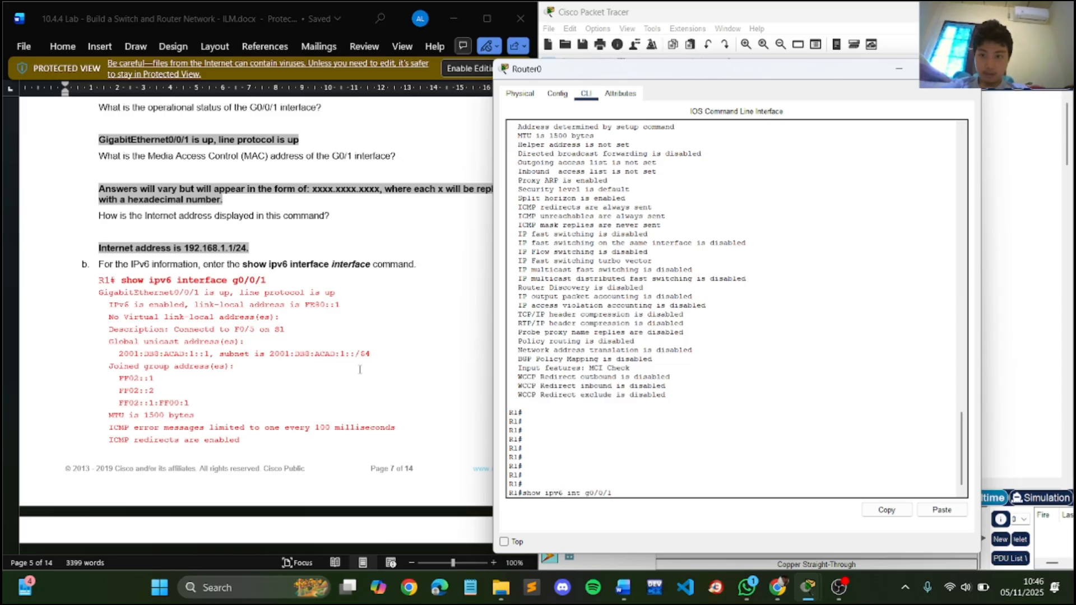
key(Return)
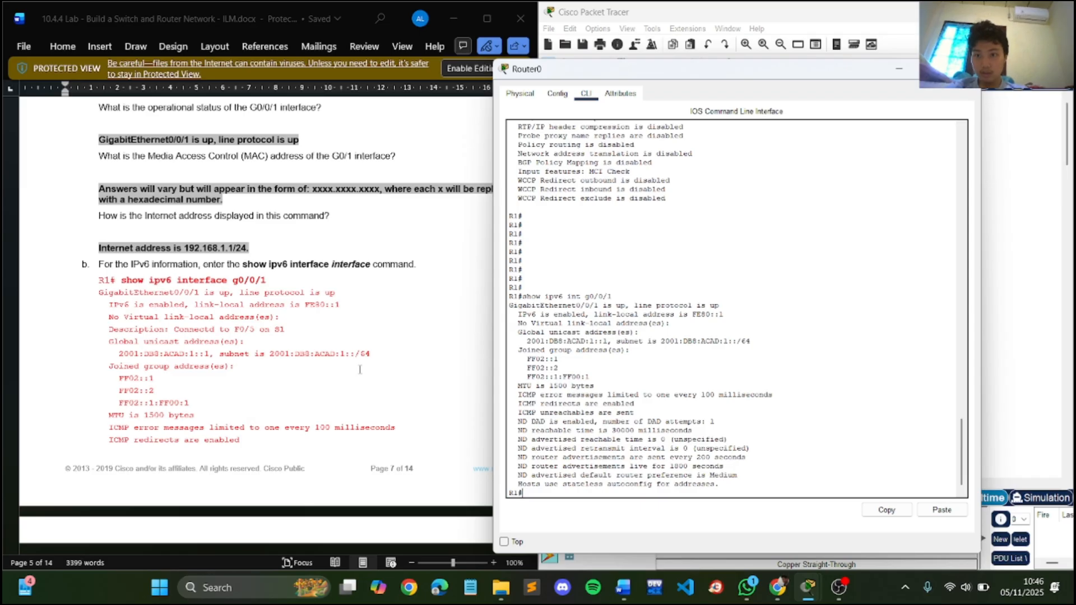
- Display a summary list of R1's IPv4 interfaces with the show ip interface brief command
scroll(360, 369, down, 10)
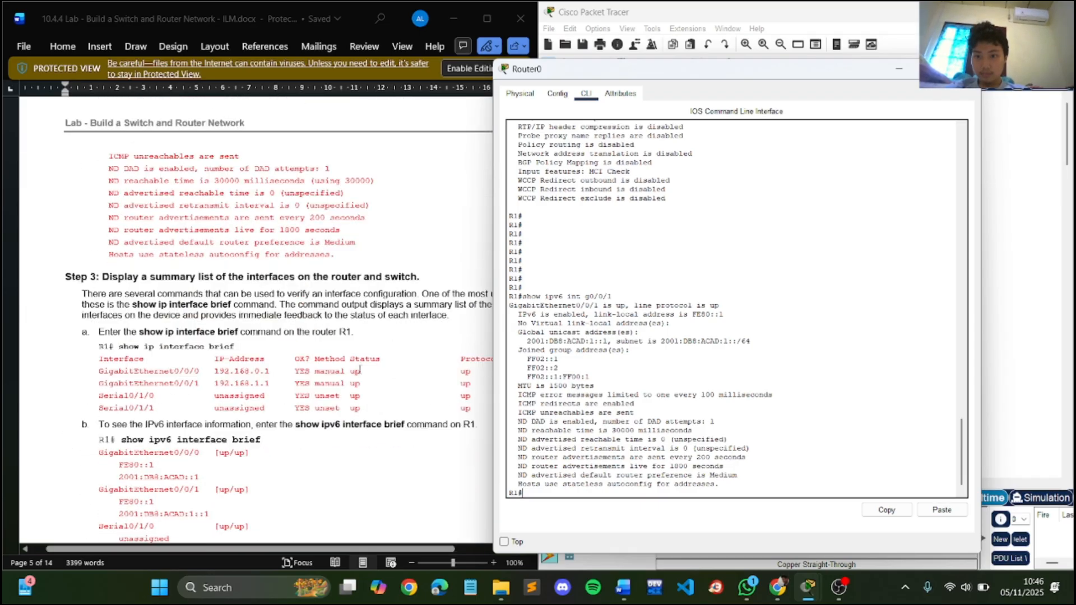
scroll(359, 369, down, 3)
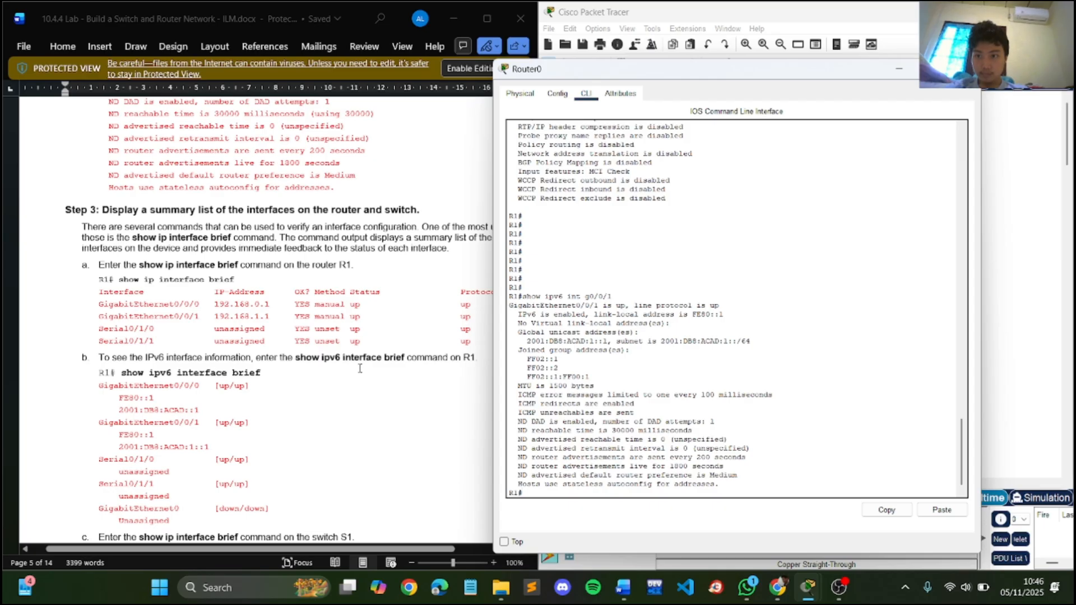
scroll(360, 368, down, 2)
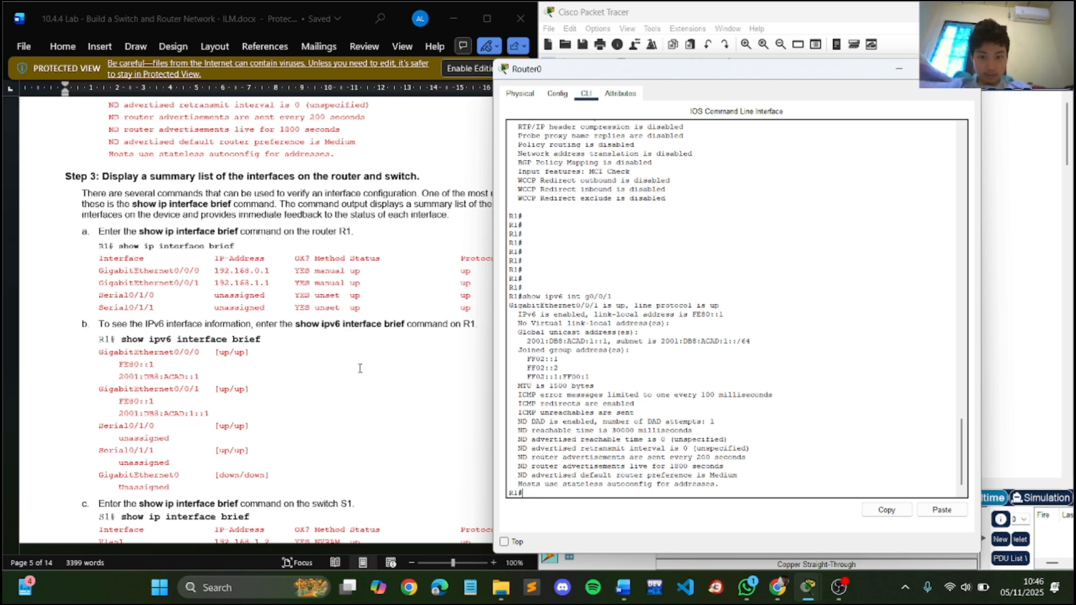
key(Up)
key(Up)
key(Up)
key(Up)
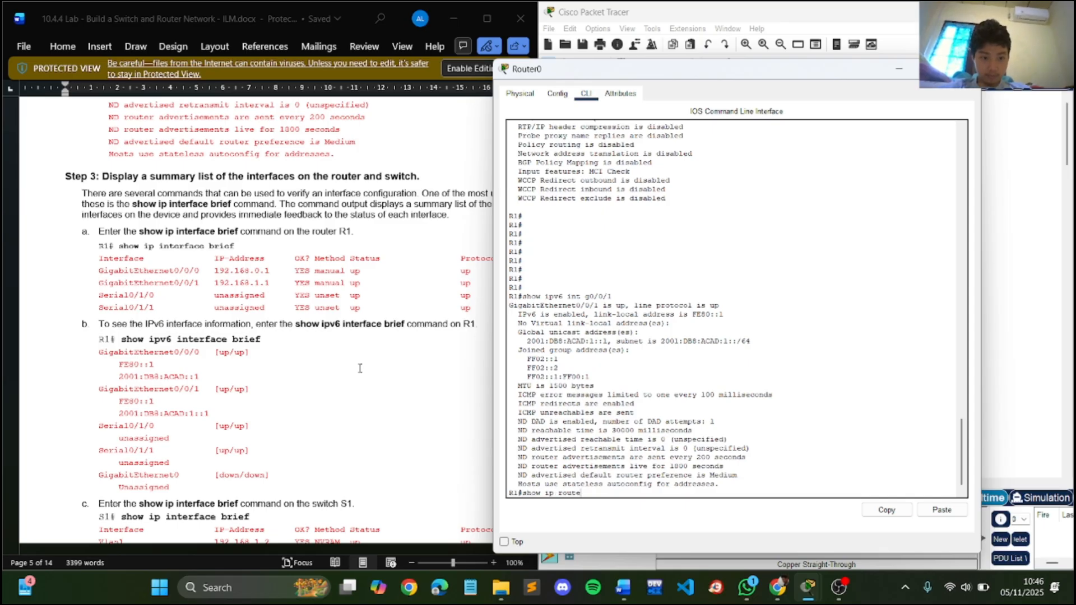
key(BackSpace)
key(BackSpace)
key(BackSpace)
key(BackSpace)
key(BackSpace)
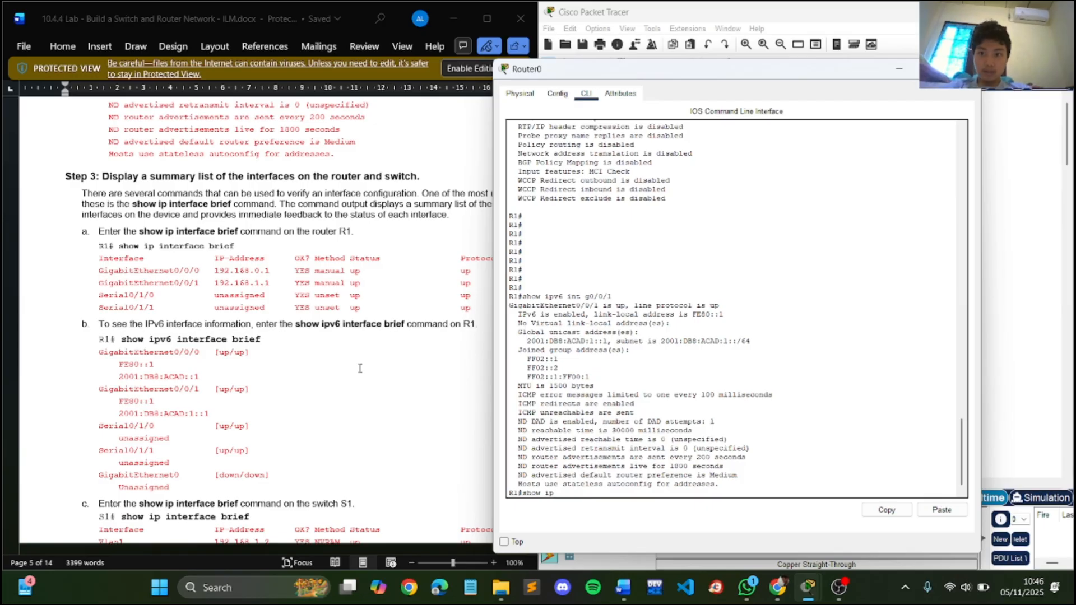
text(in)
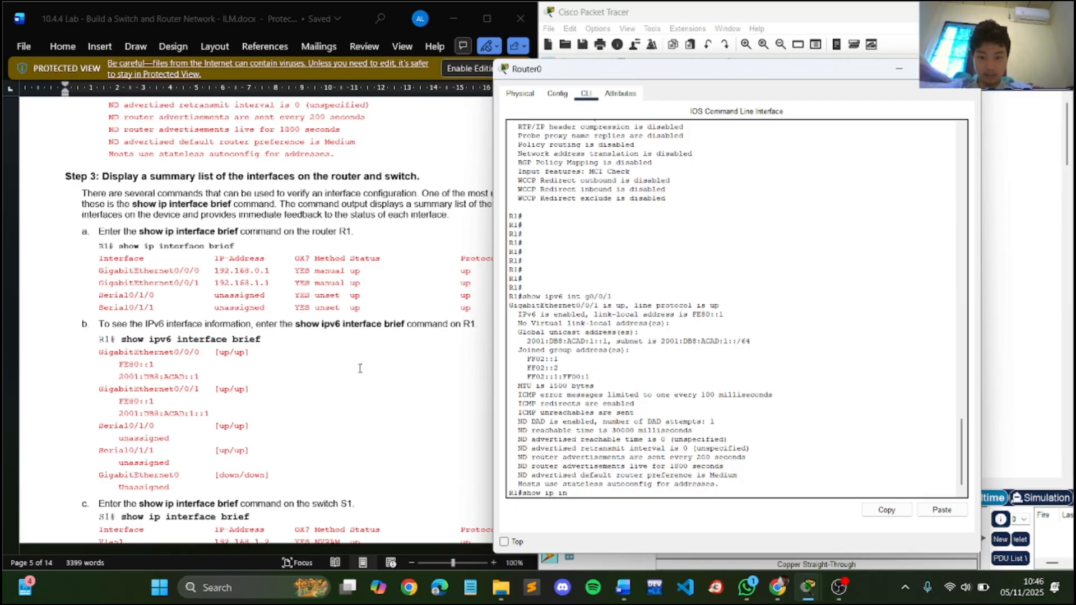
text(terface)
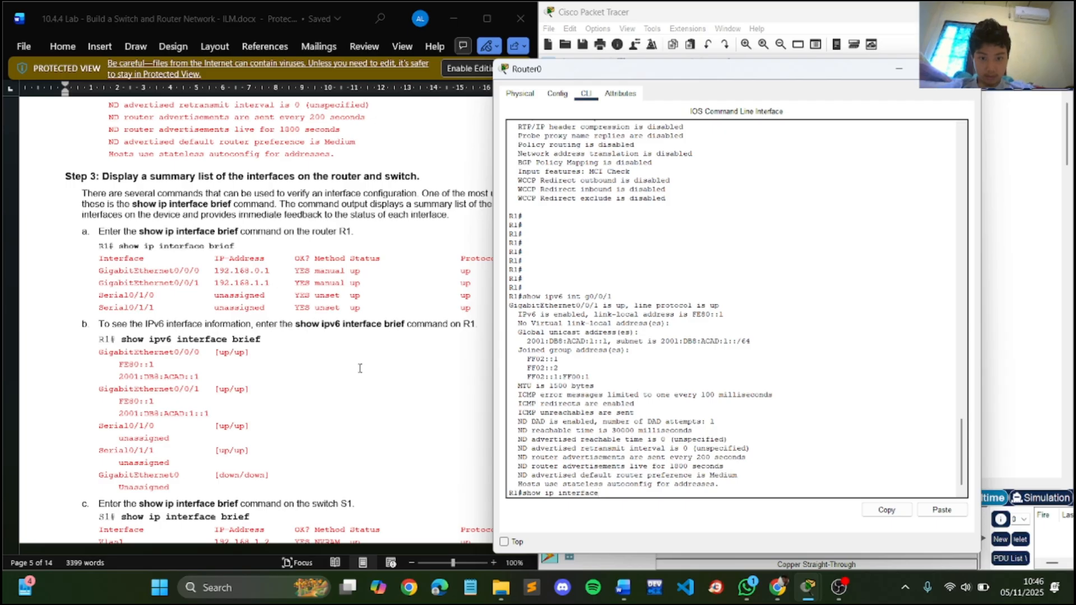
text( brief)
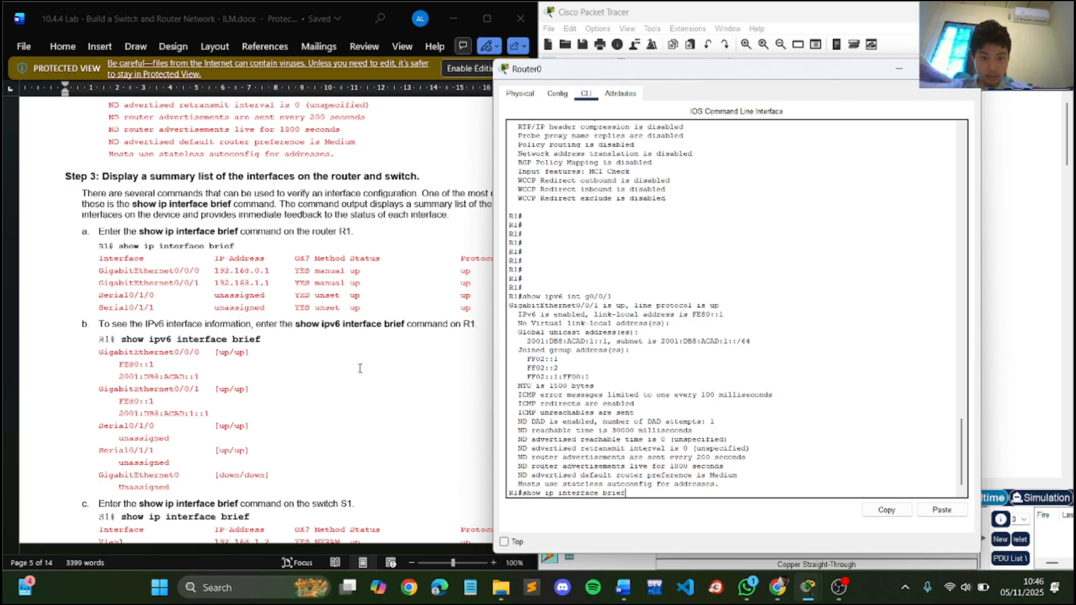
key(Return)
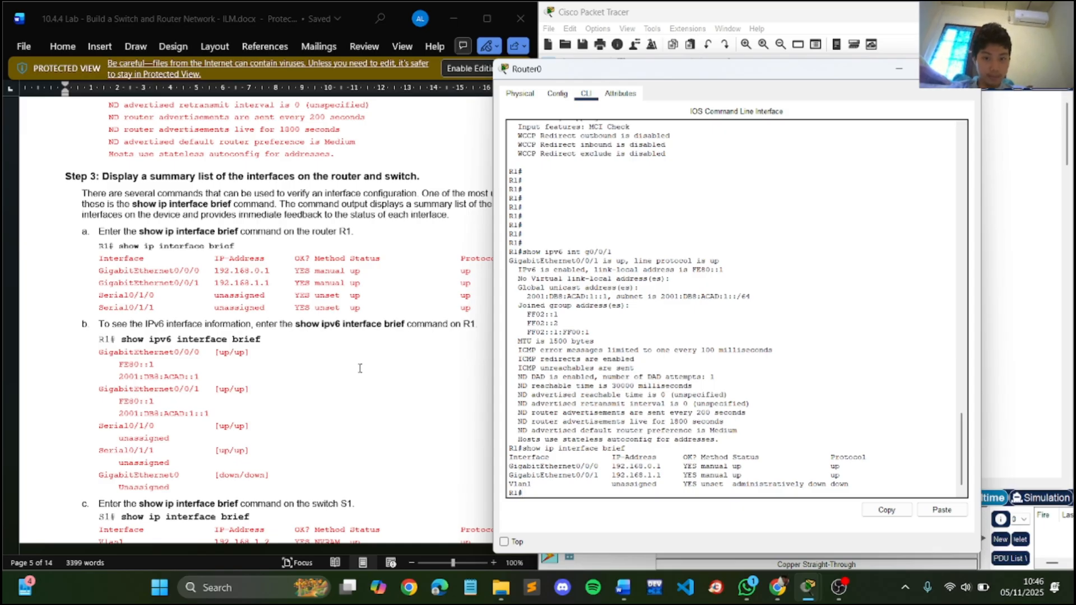
- Display a summary of R1's IPv6 interfaces with show ipv6 interface brief, and find the lab's instruction for switch S1
key(Up)
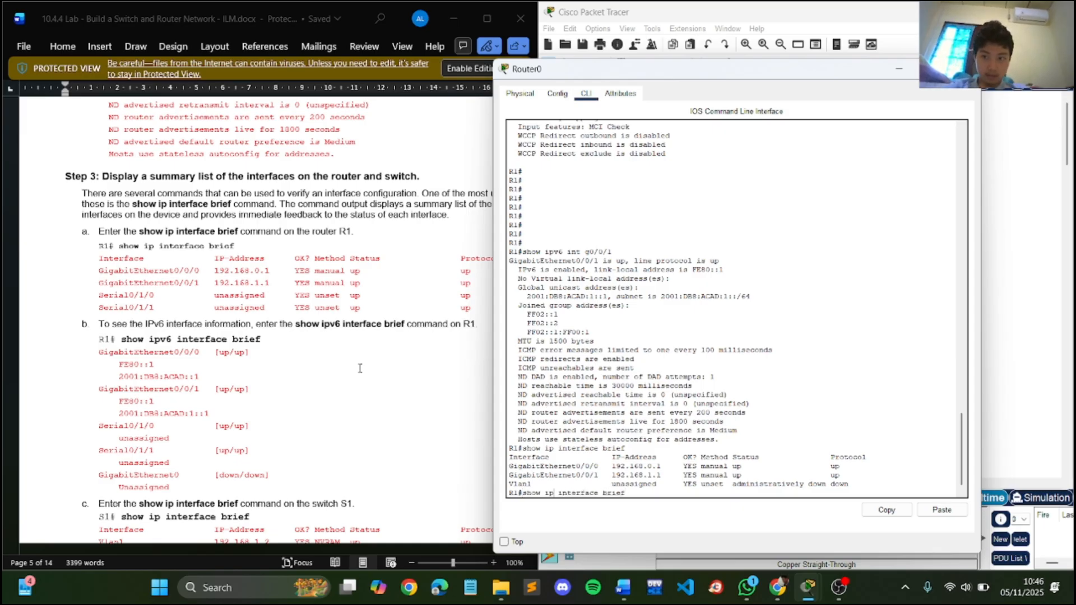
key(Left)
key(Left)
key(Left)
key(Left)
key(Left)
key(Left)
key(Left)
key(Left)
key(Left)
key(Left)
key(Left)
key(Left)
key(Left)
key(Left)
key(Left)
key(Left)
text(v6)
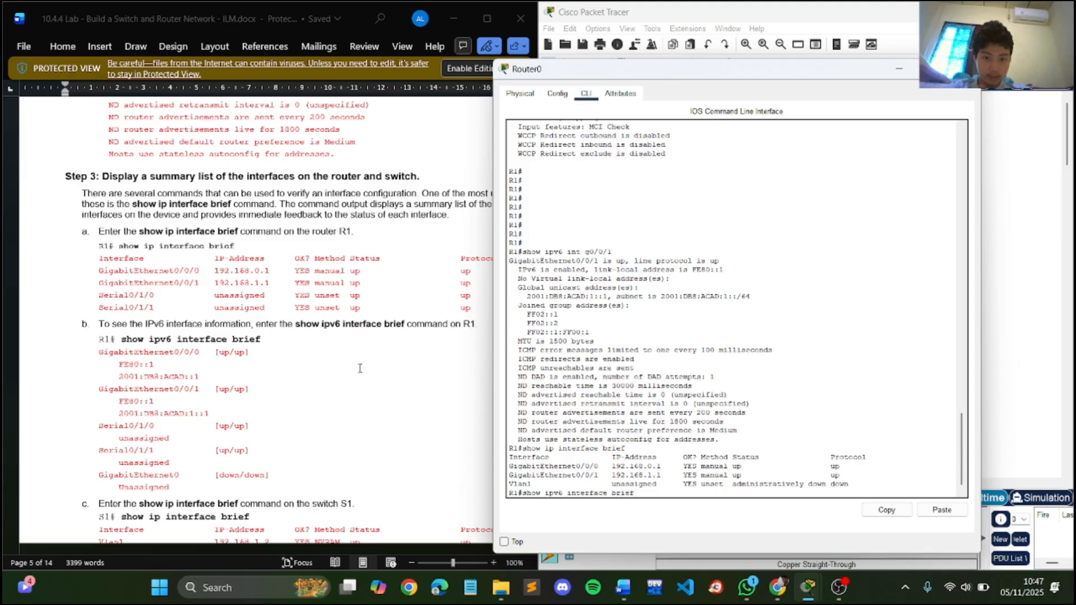
key(Return)
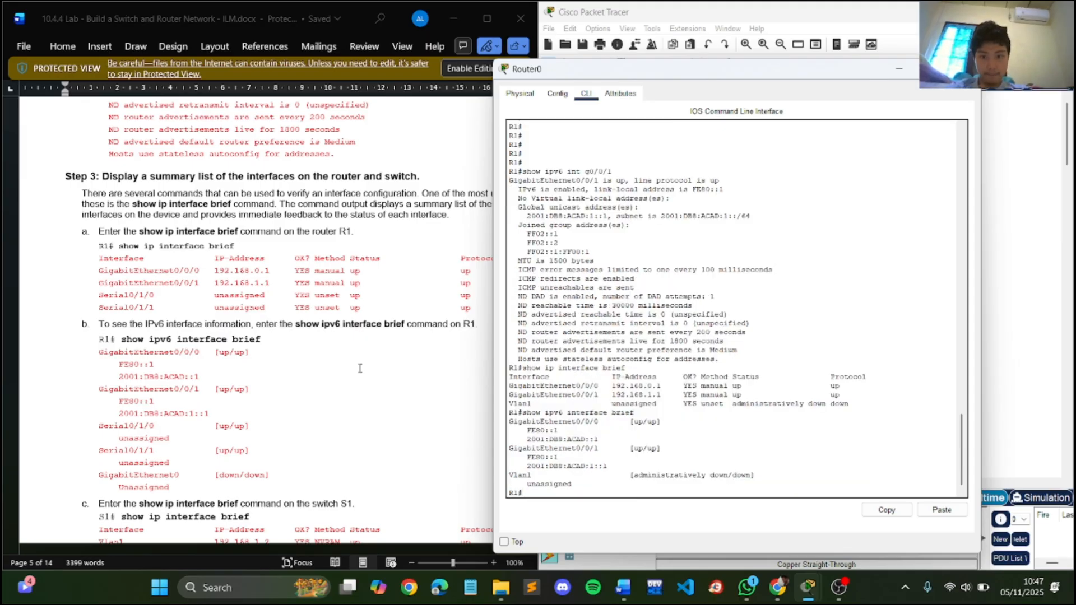
scroll(177, 320, down, 7)
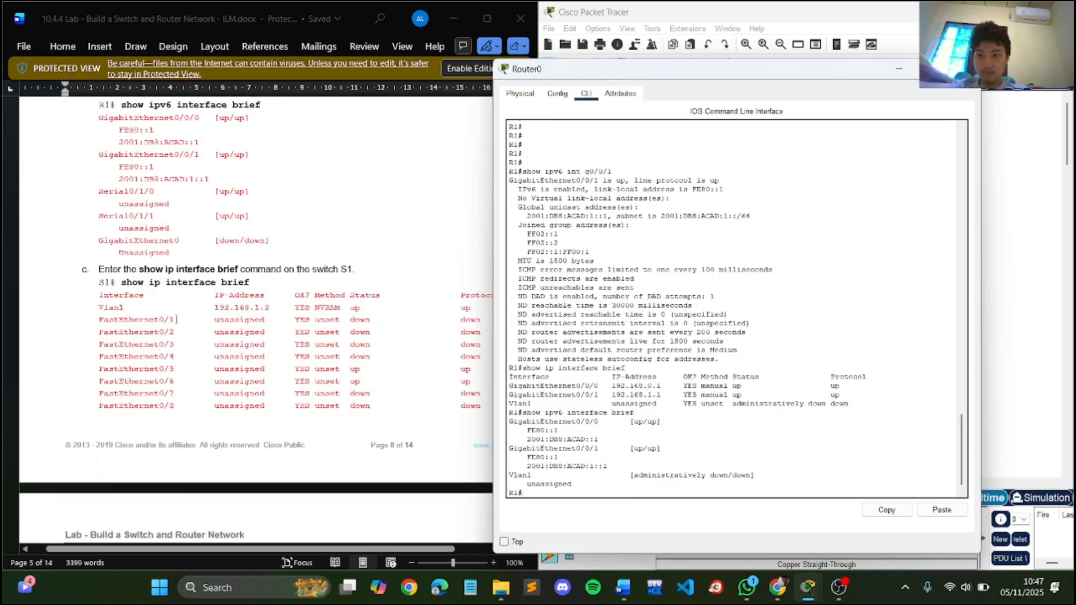
- Display a summary of S1's interfaces with the show ip interface brief command, paging through the complete output
scroll(176, 319, up, 1)
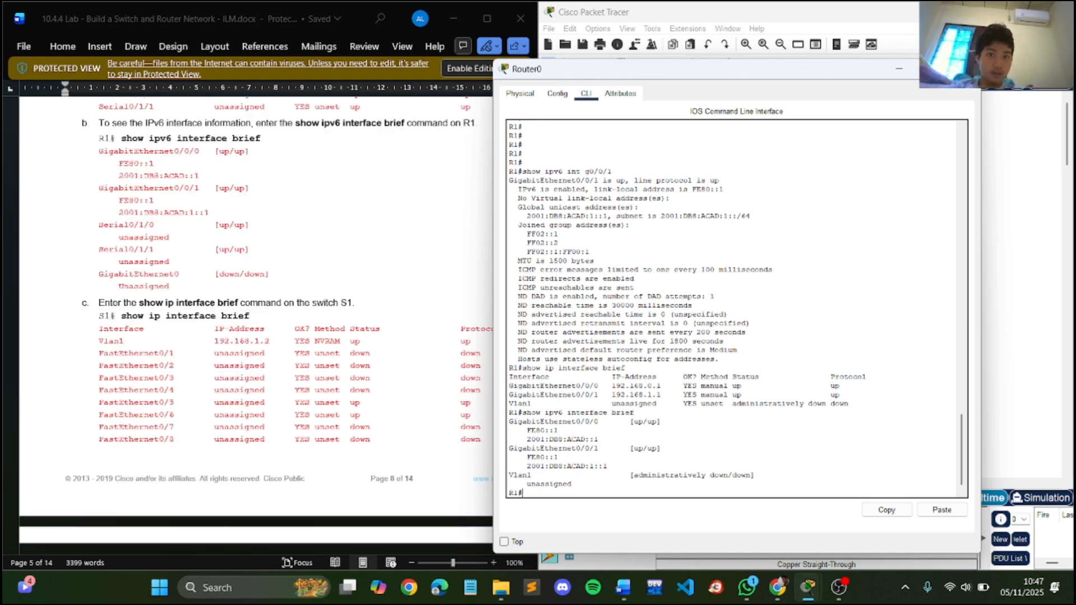
click(965, 69)
click(773, 232)
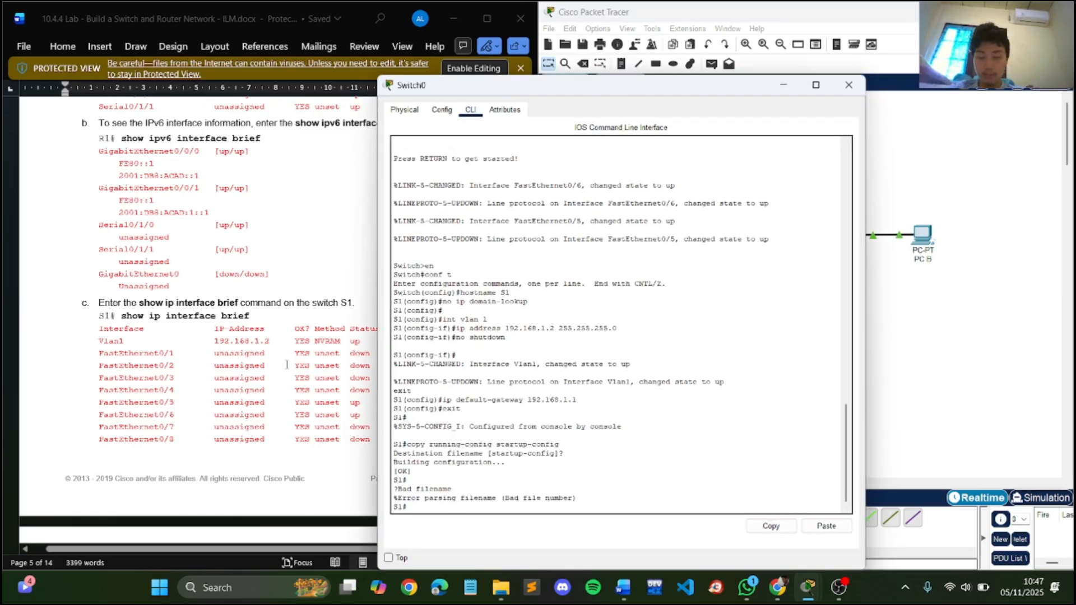
text(show)
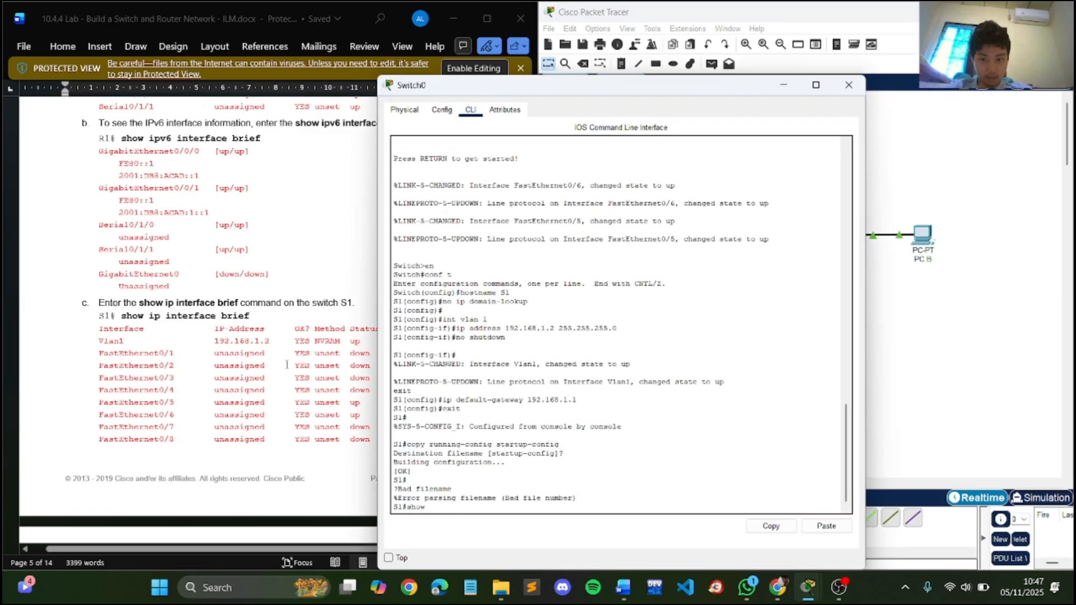
text( ip interface brief)
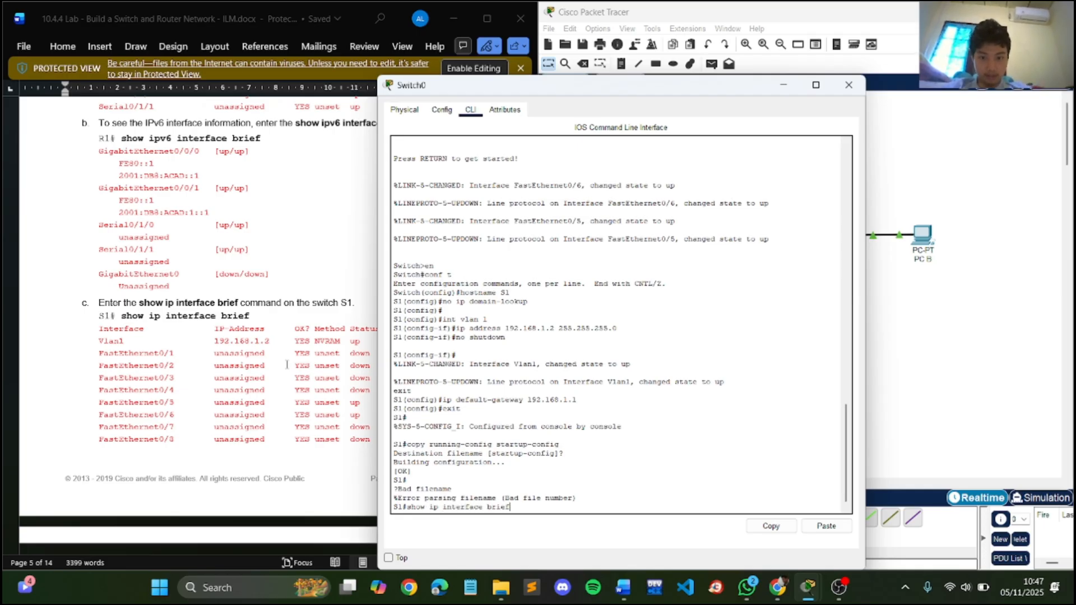
key(Return)
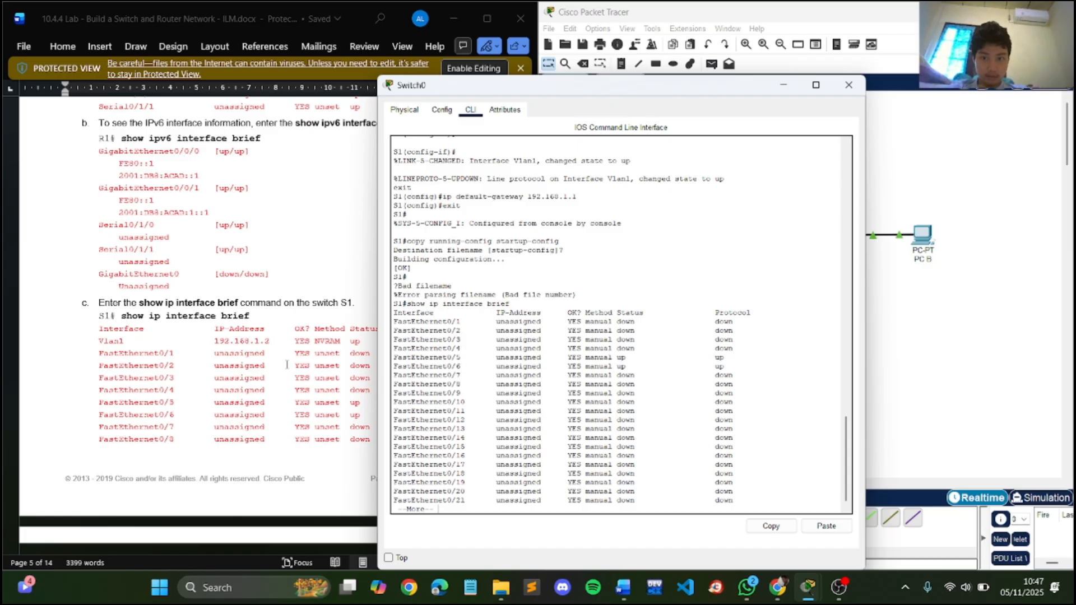
scroll(187, 273, down, 5)
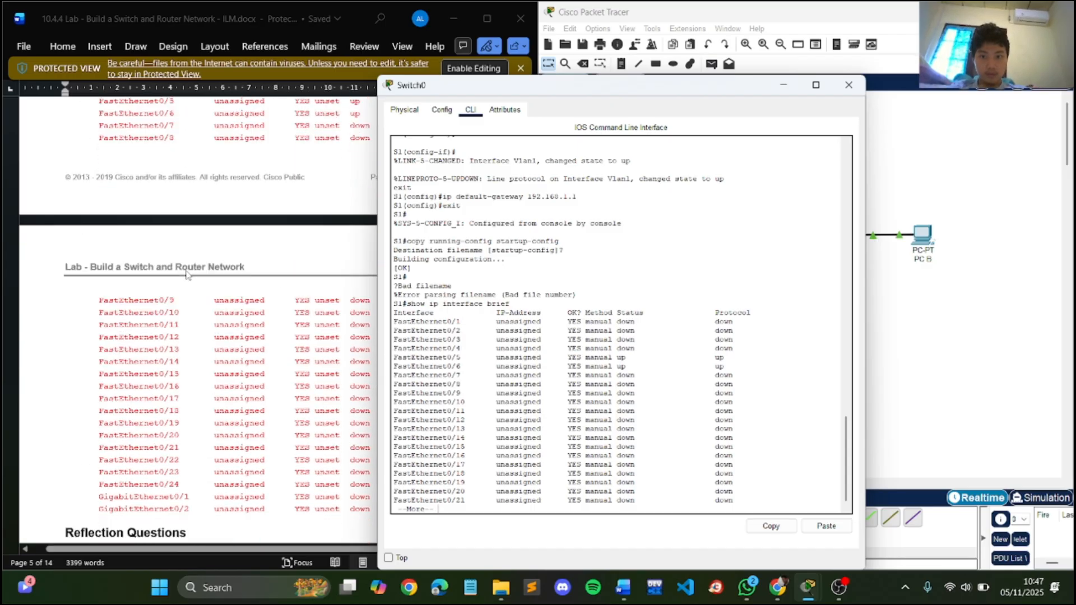
scroll(187, 274, down, 4)
scroll(187, 270, down, 1)
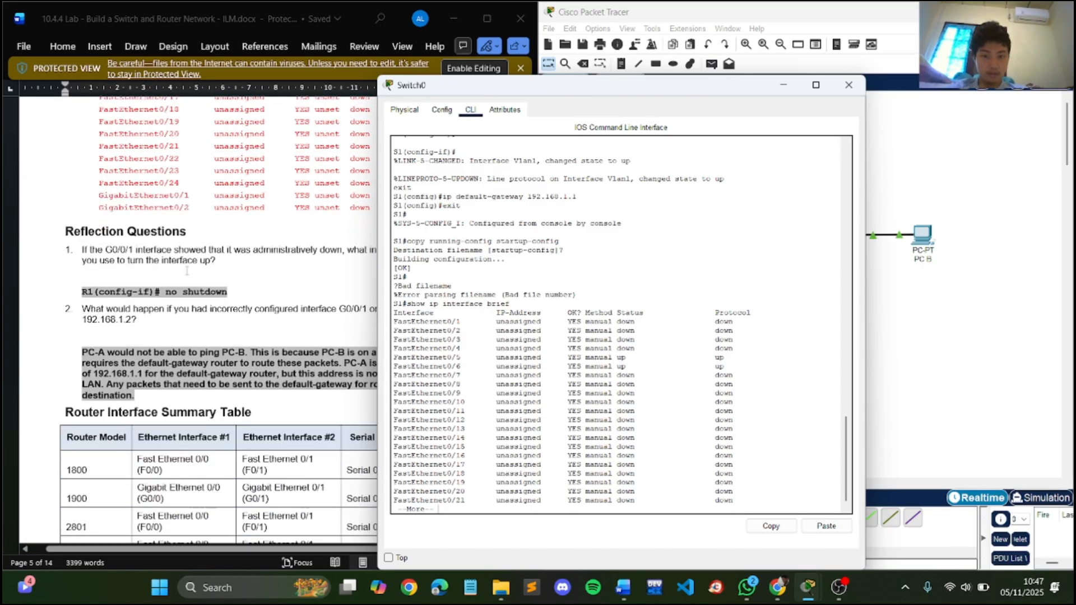
key(Return)
key(Return)
key(Return)
key(Return)
key(Return)
key(Return)
key(Return)
key(Return)
key(Return)
key(Return)
key(Return)
key(Return)
key(Return)
key(Return)
key(Return)
key(Return)
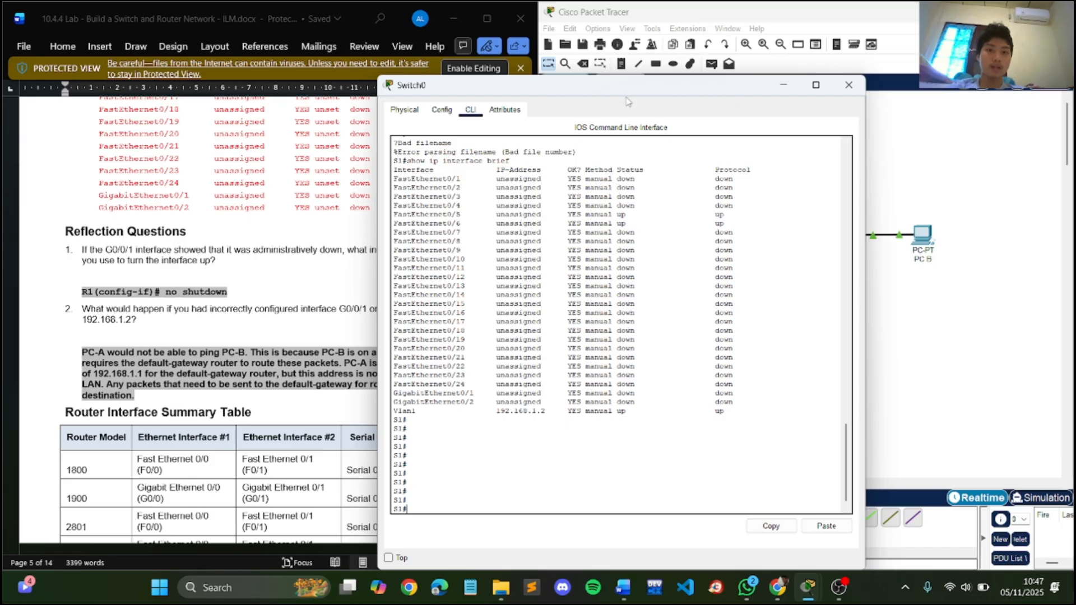
- Read the lab's two reflection questions about interface G0/0/1, alongside S1's output and the network topology
drag(628, 90, 771, 68)
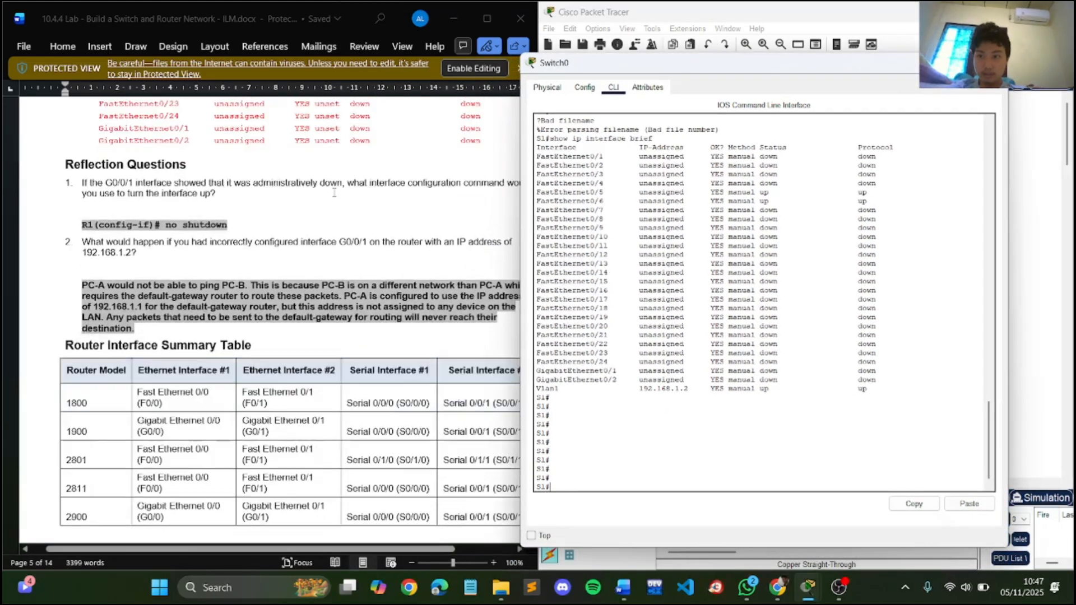
scroll(334, 192, down, 2)
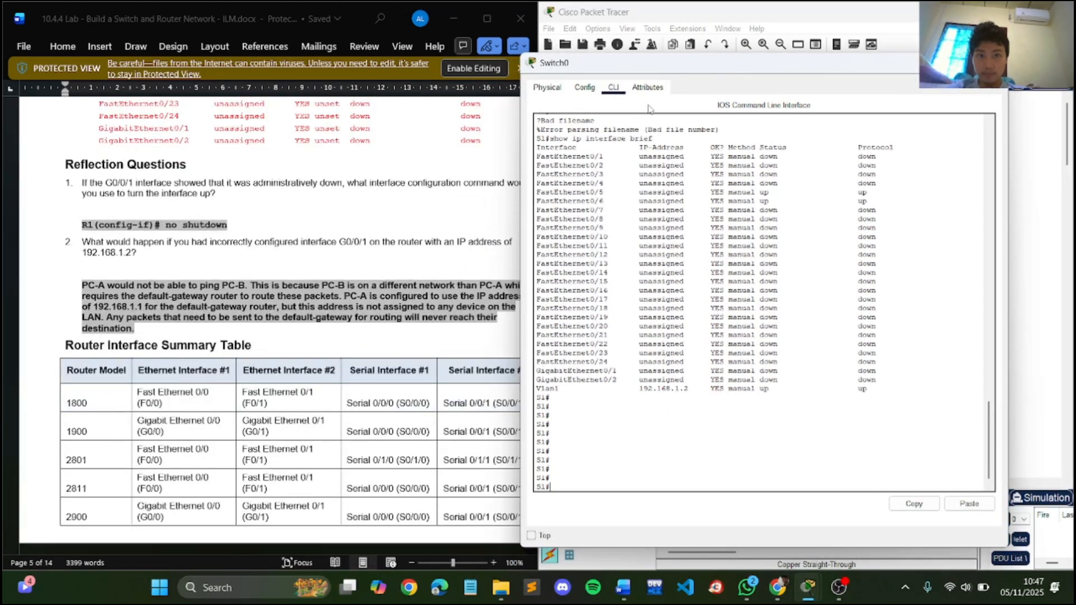
drag(684, 73, 736, 69)
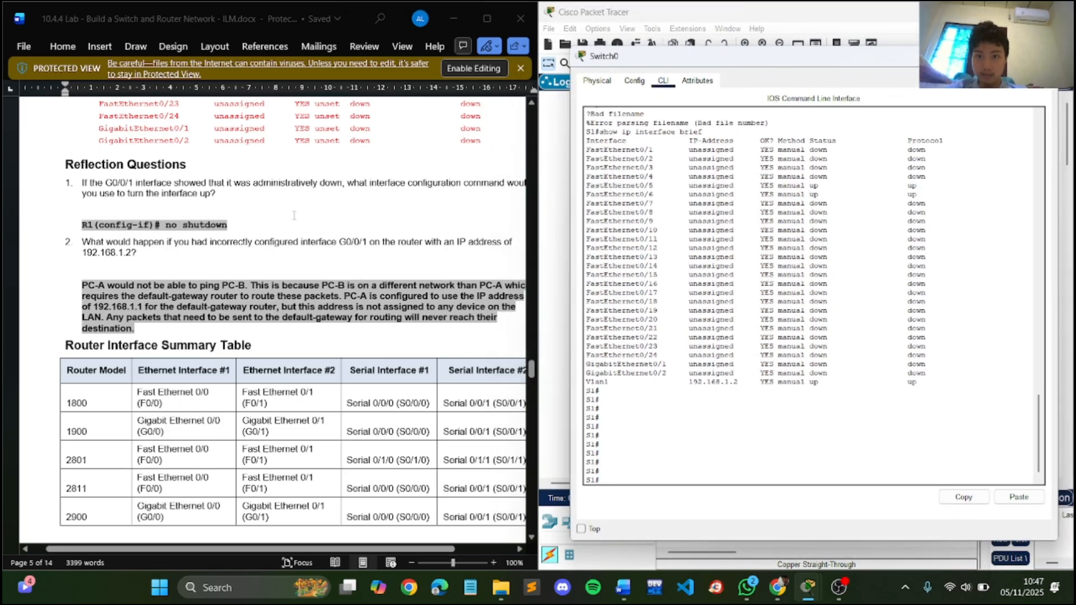
scroll(310, 233, right, 3)
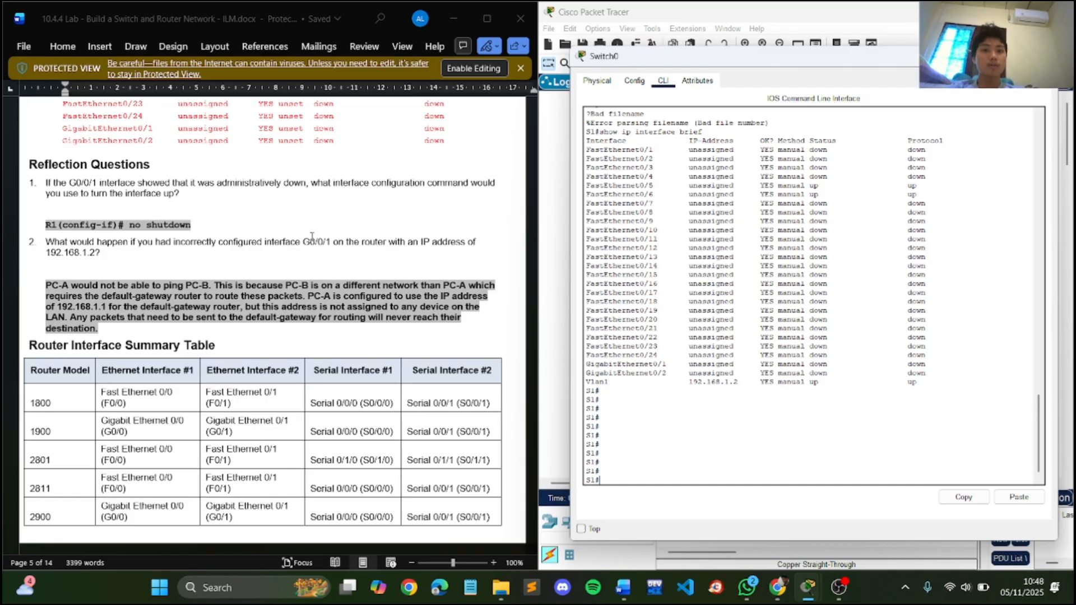
drag(927, 58, 521, 76)
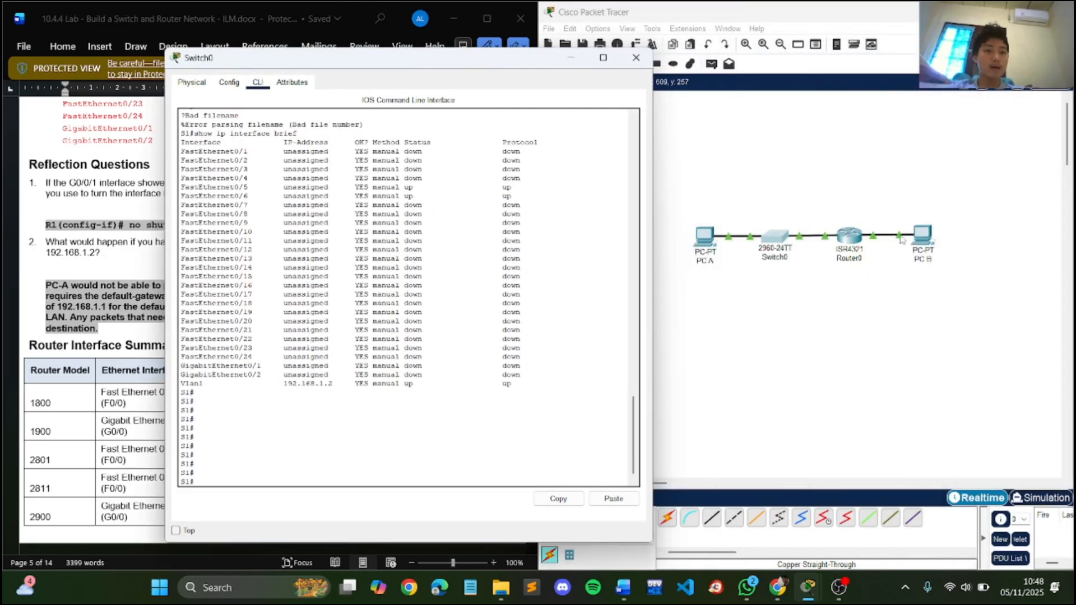
drag(515, 61, 891, 53)
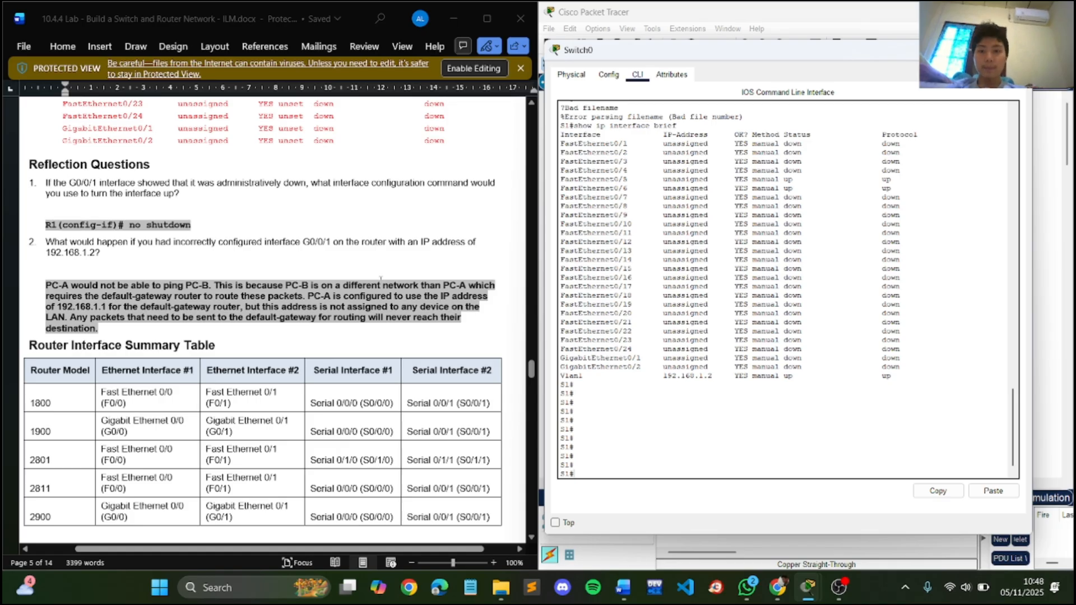
- Examine the rest of the lab document and find the show command in R1's Device Configs section
scroll(381, 278, down, 5)
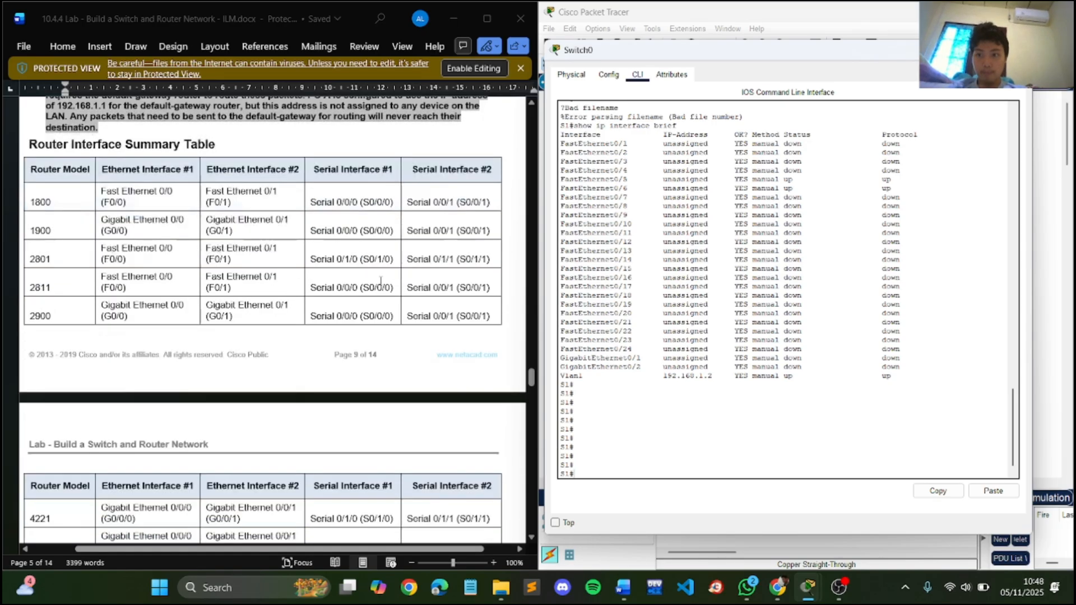
scroll(381, 285, down, 8)
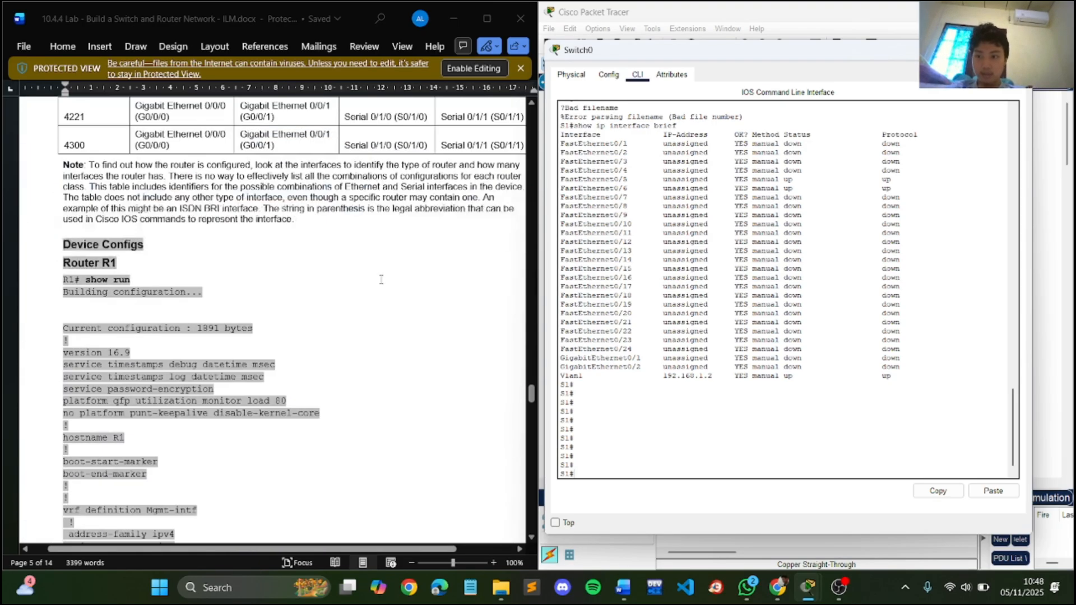
scroll(381, 279, down, 15)
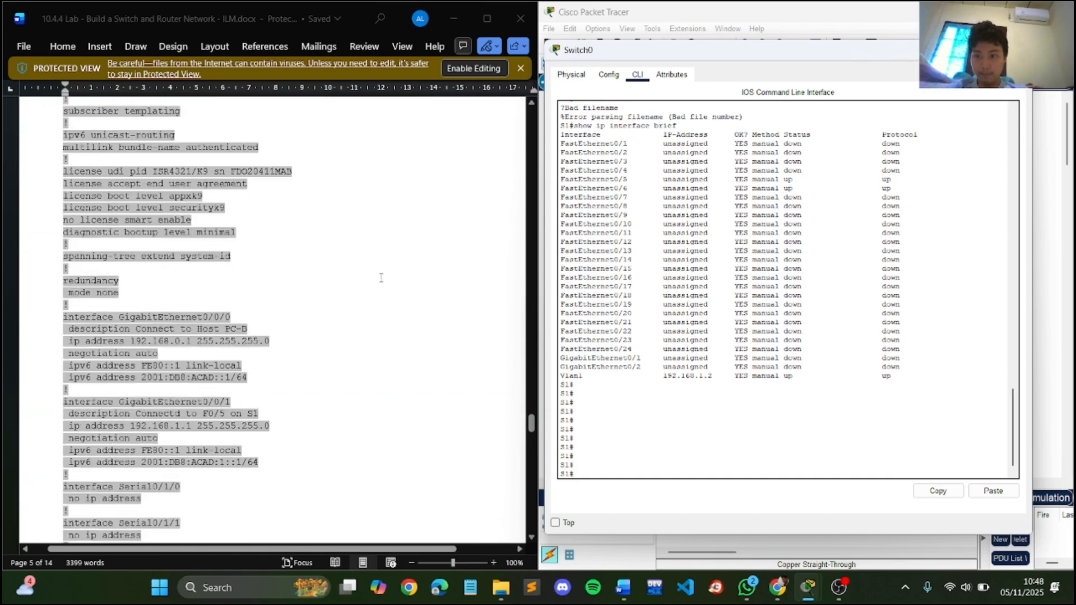
scroll(381, 278, down, 5)
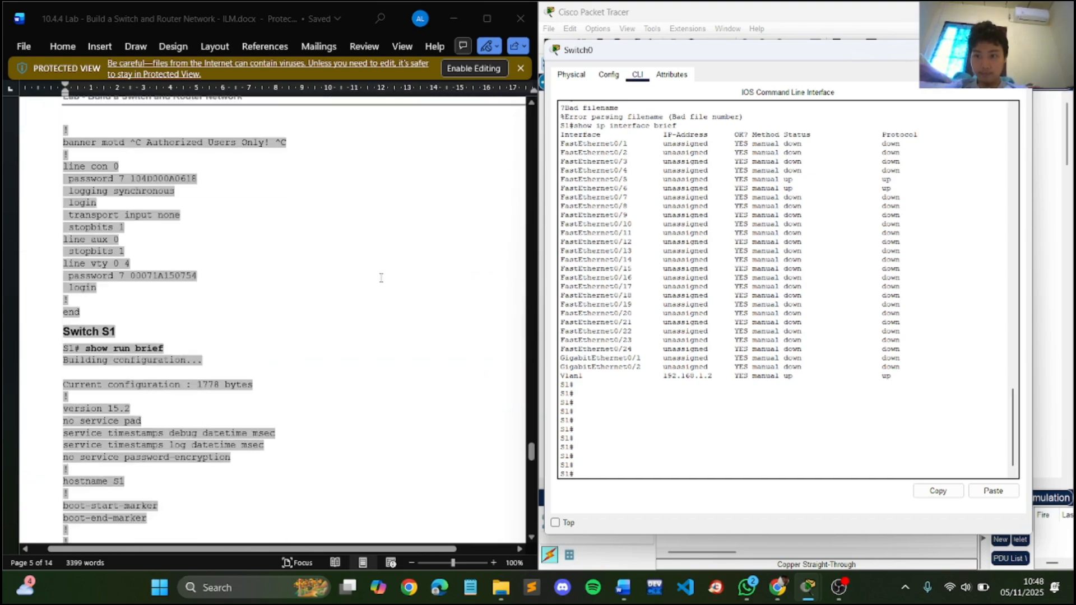
scroll(381, 277, up, 14)
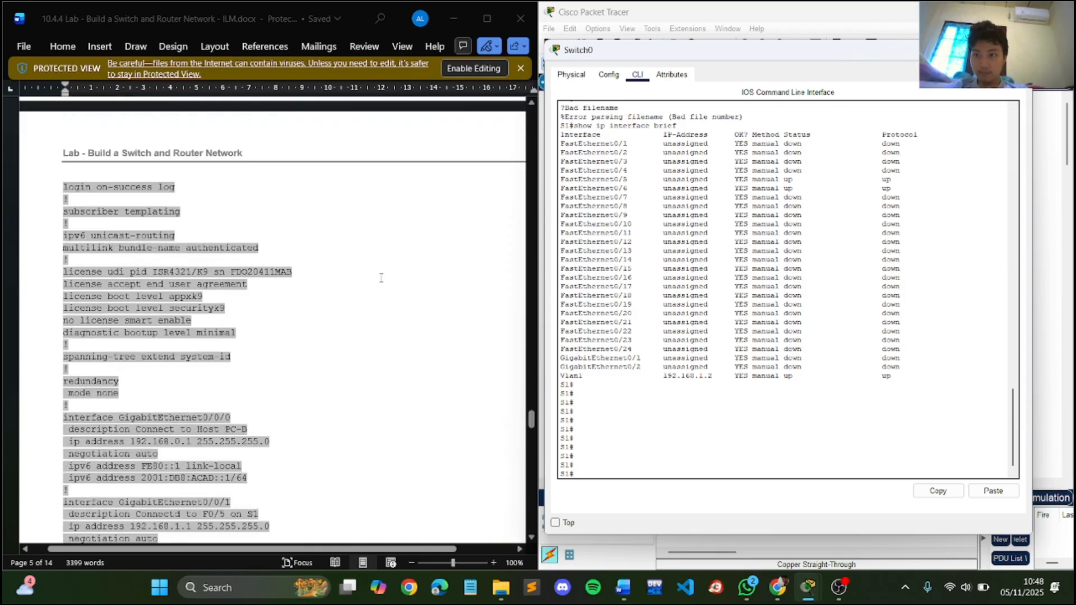
scroll(381, 280, up, 7)
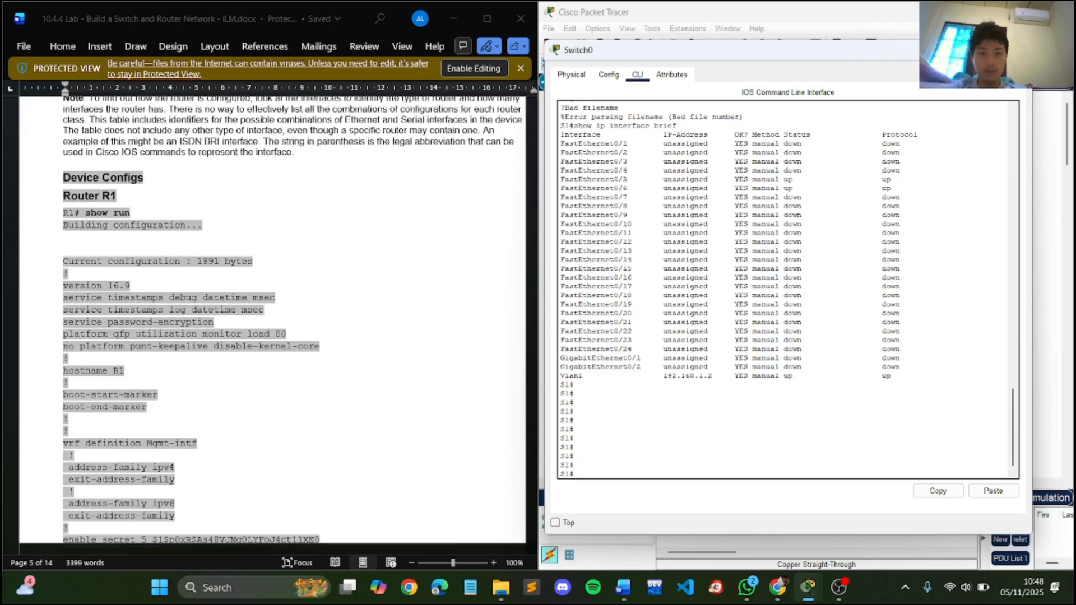
- Display R1's running configuration with the show run command, paging through the complete output
click(1018, 50)
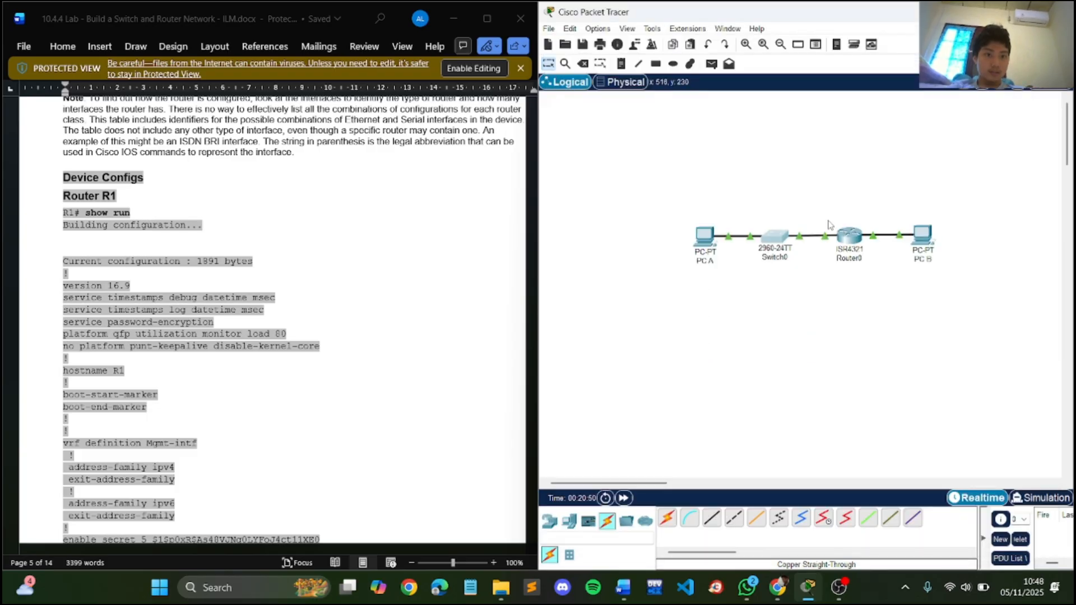
click(850, 233)
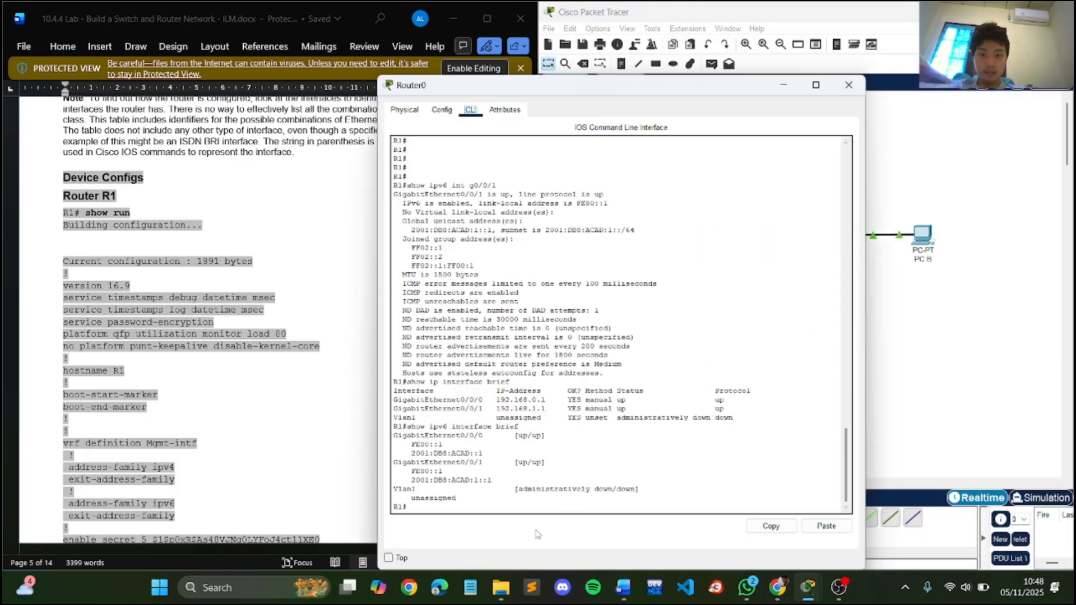
text(s)
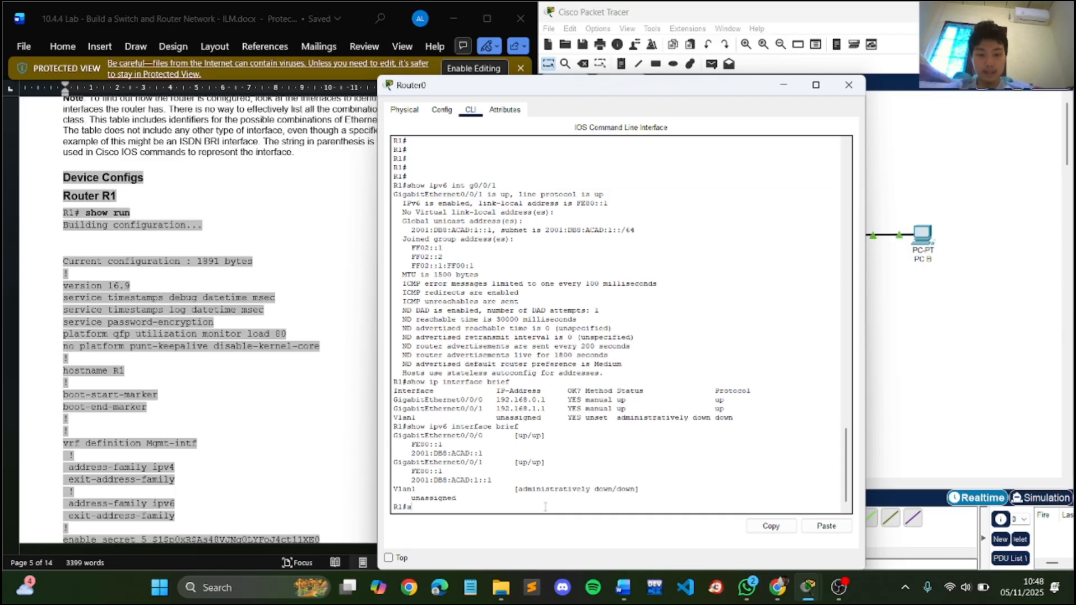
text(how run)
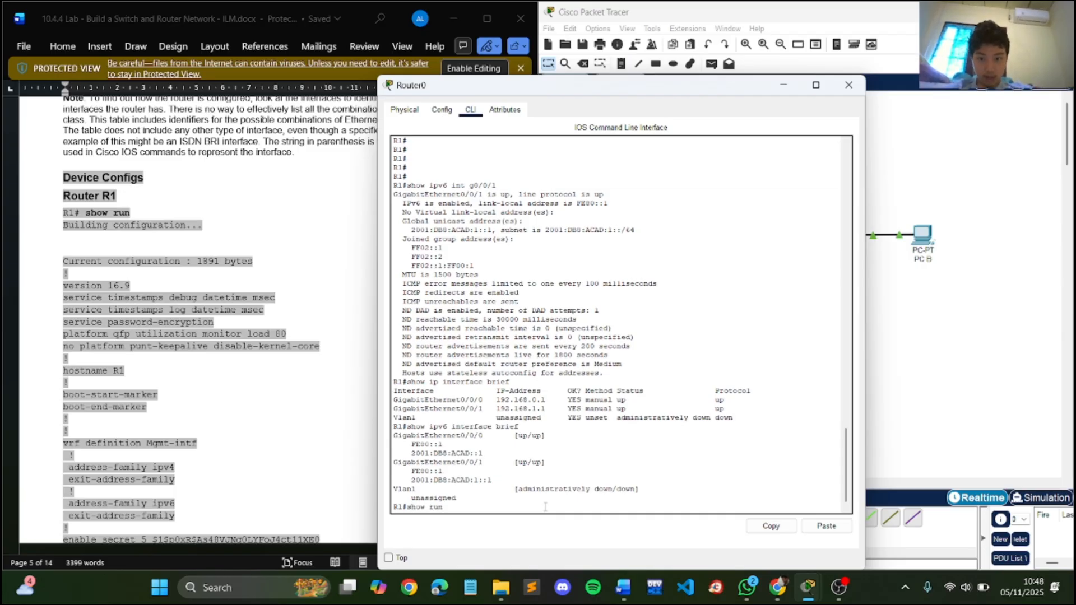
key(Return)
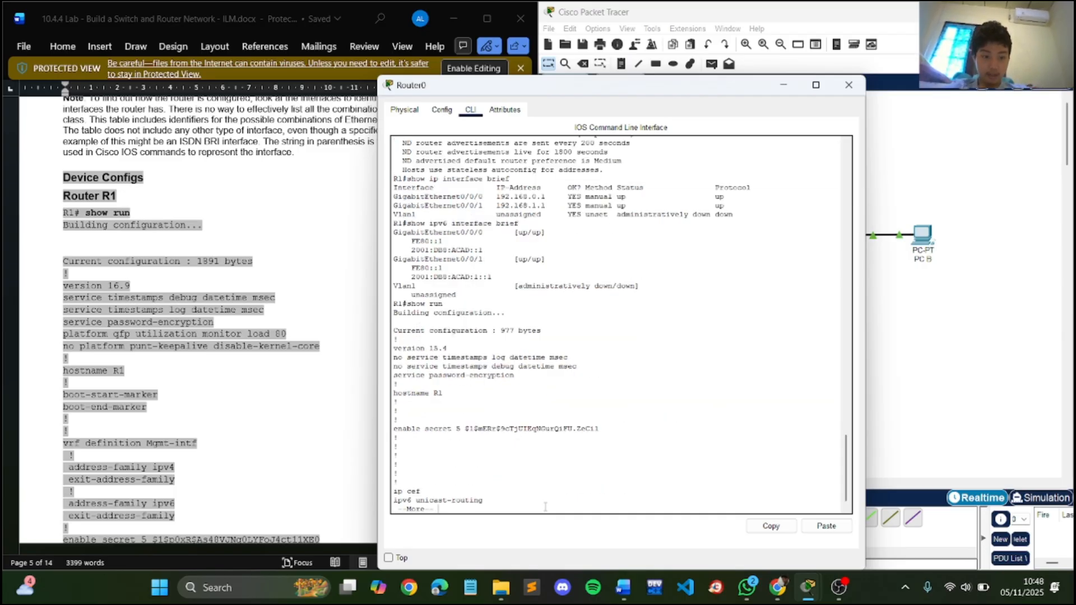
key(Return)
key(Return)
key(Return)
key(Return)
key(Return)
key(Return)
key(Return)
key(Return)
key(Return)
key(Return)
key(Return)
key(Return)
key(Return)
key(Return)
key(Return)
key(Return)
key(Return)
key(Return)
key(Return)
key(Return)
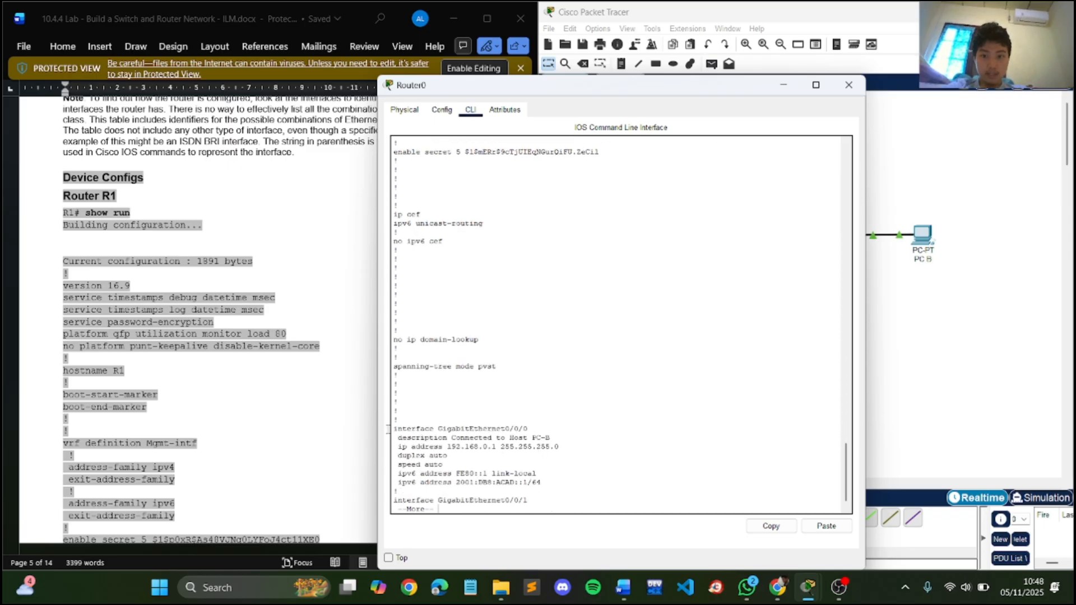
key(Return)
key(Return)
key(Return)
key(Return)
key(Return)
key(Return)
key(Return)
key(Return)
key(Return)
key(Return)
key(Return)
key(Return)
key(Return)
key(Return)
key(Return)
key(Return)
key(Return)
key(Return)
key(Return)
key(Return)
- Find S1's section in the lab's Device Configs and try to run its show run brief command on S1
scroll(247, 371, down, 10)
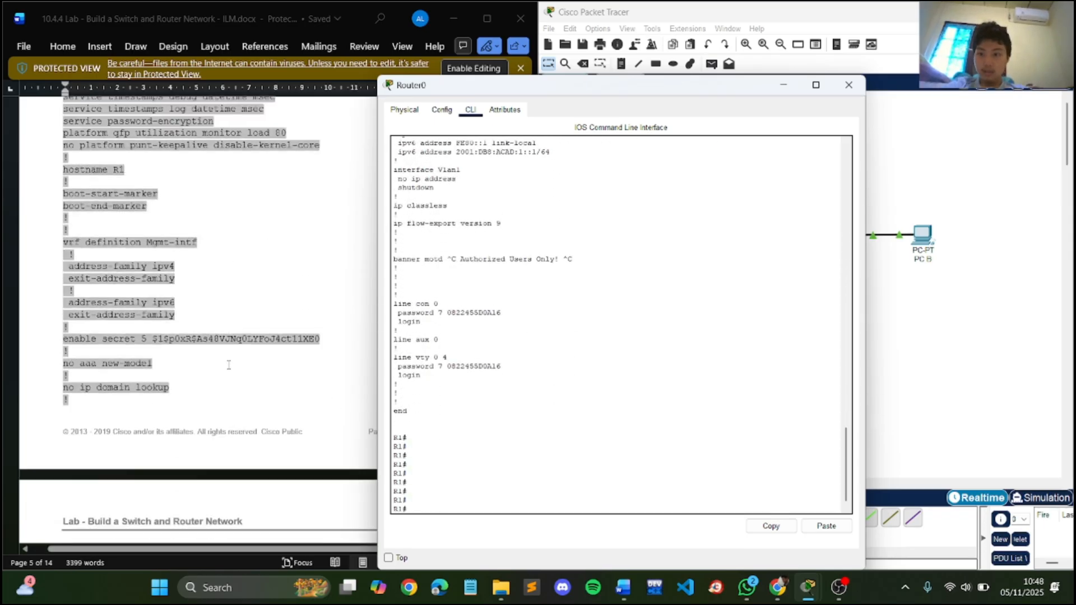
scroll(229, 364, down, 15)
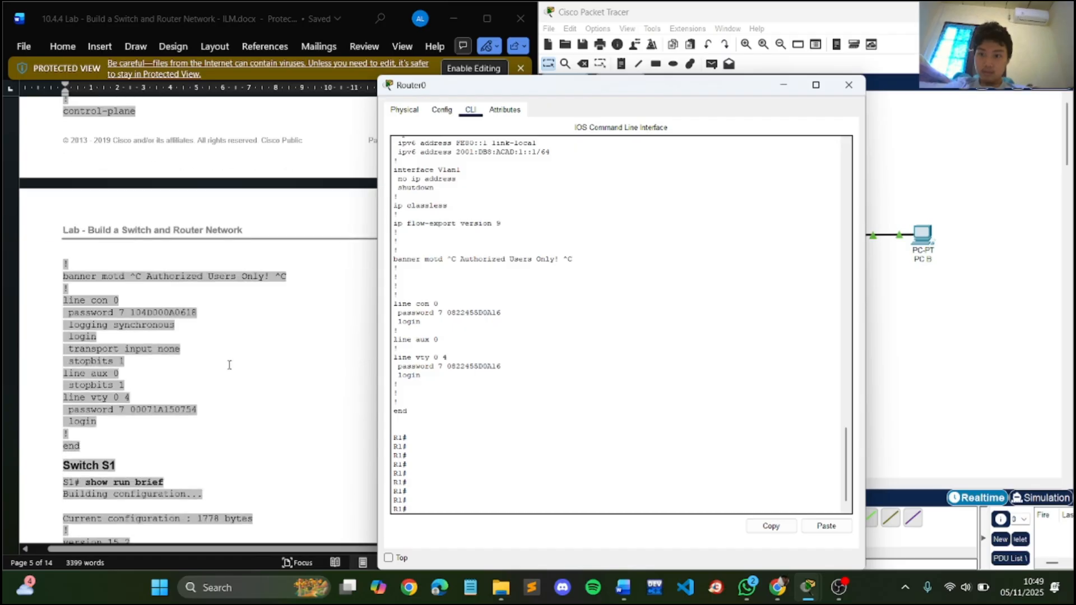
scroll(229, 365, down, 3)
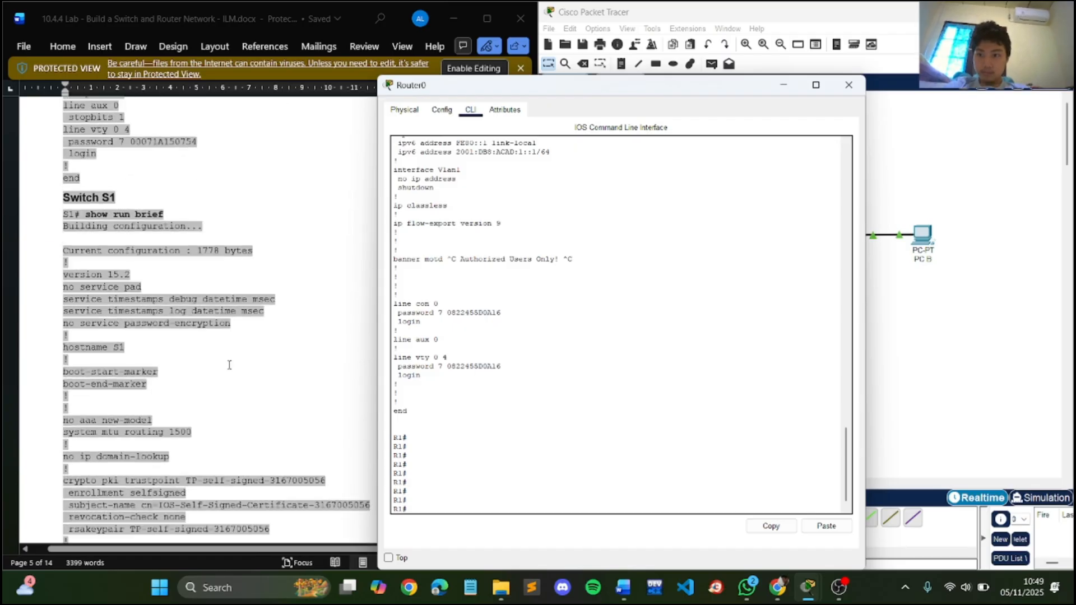
click(849, 85)
click(774, 237)
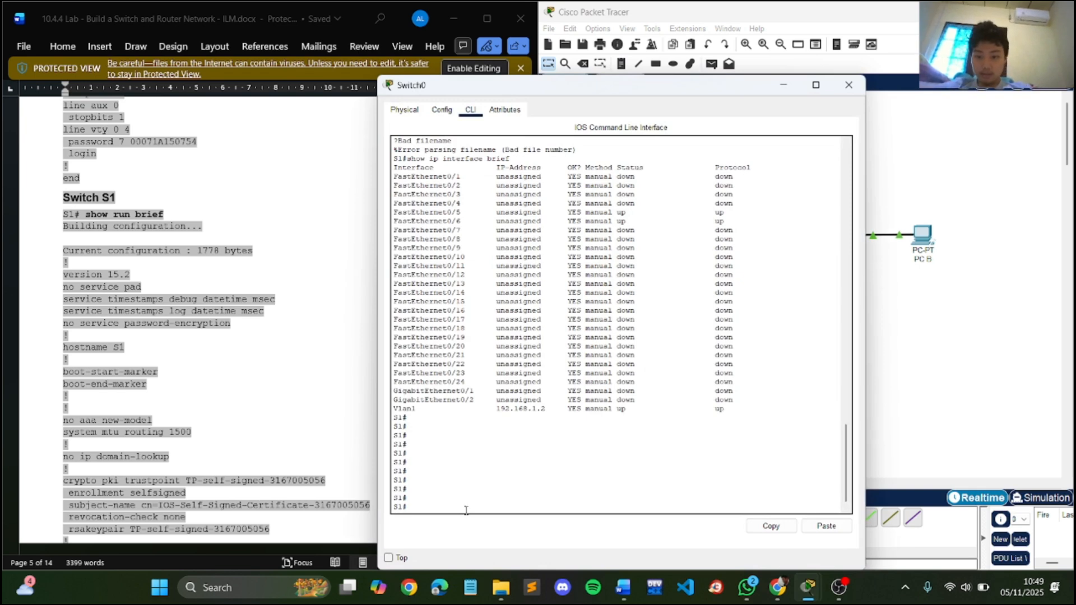
text(show run br)
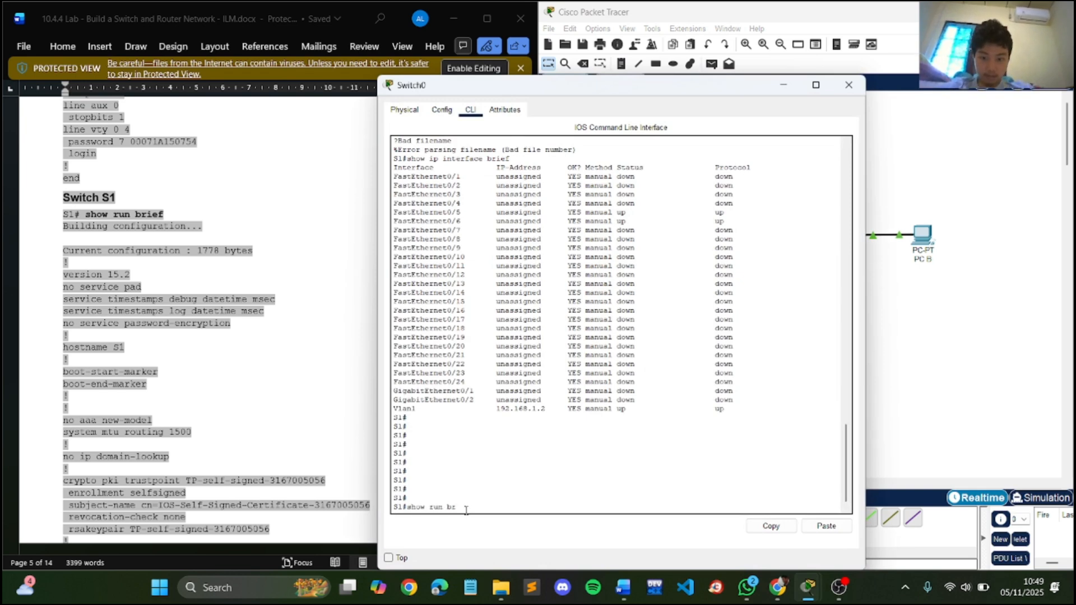
text(ief)
key(Return)
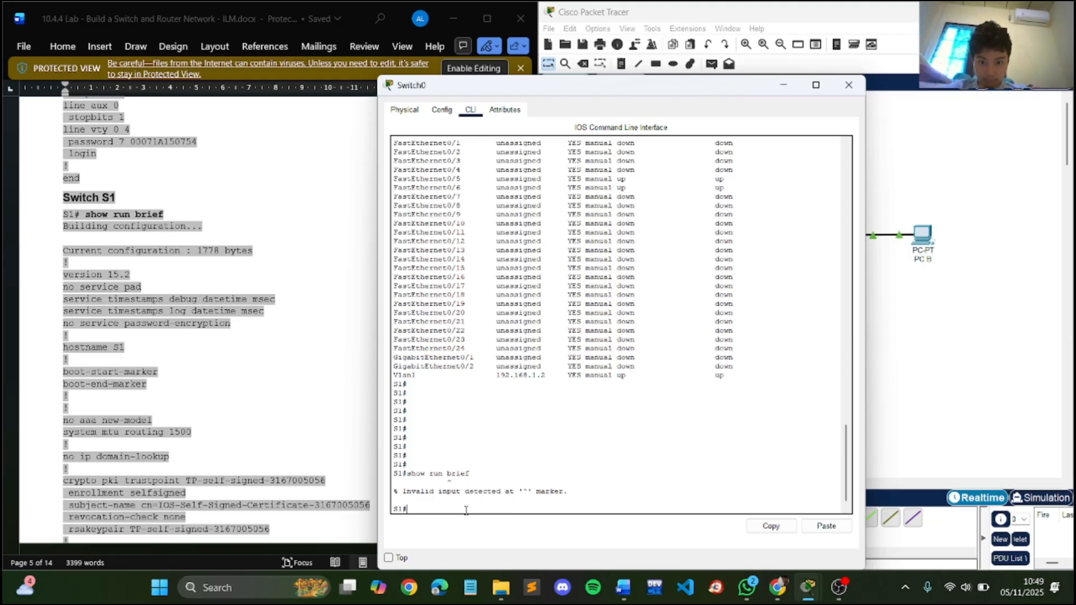
- Display S1's running configuration with the show run command, paging through the complete output
key(Up)
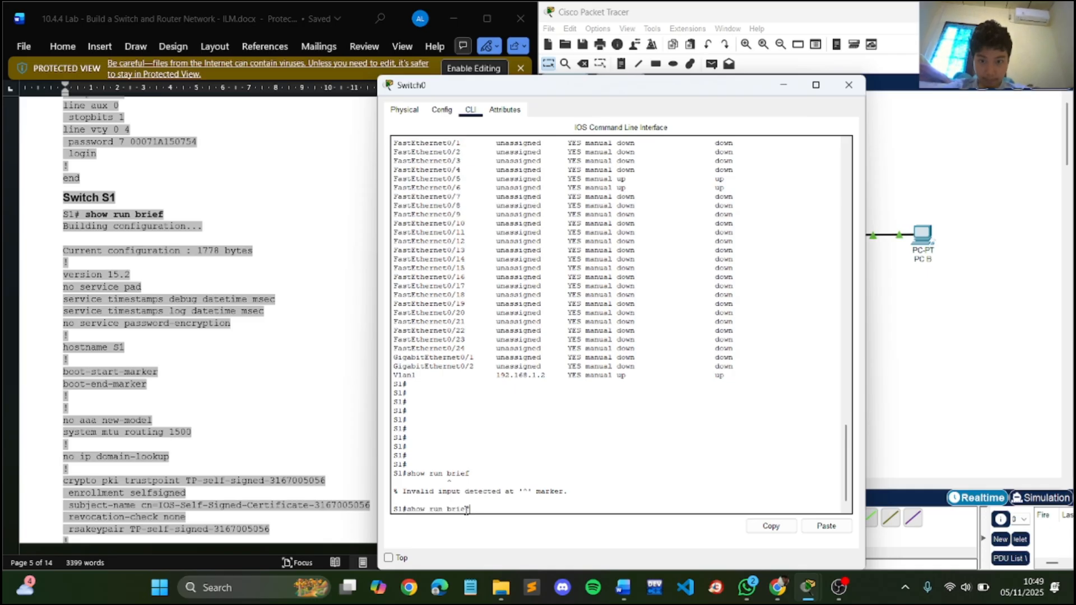
key(BackSpace)
key(BackSpace)
key(BackSpace)
key(BackSpace)
key(Return)
key(Return)
key(Return)
key(Return)
key(Return)
key(Return)
key(Return)
key(Return)
key(Return)
key(Return)
key(Return)
key(Return)
key(Return)
key(Return)
key(Return)
key(Return)
key(Return)
key(Return)
key(Return)
key(Return)
key(Return)
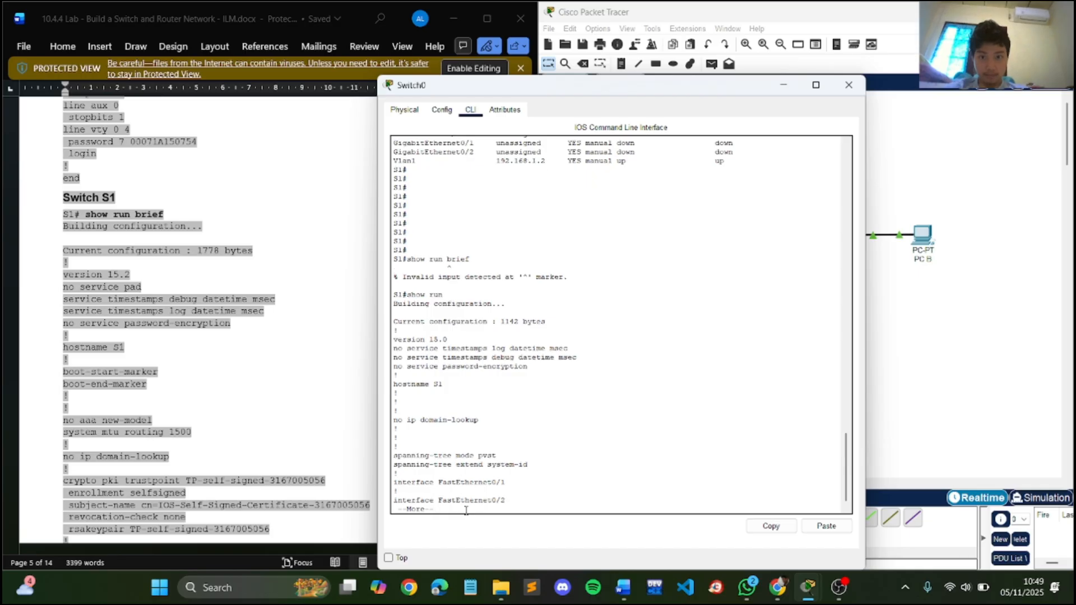
key(Return)
key(Return)
key(Return)
key(Return)
key(Return)
key(Return)
key(Return)
key(Return)
key(Return)
key(Return)
key(Return)
key(Return)
key(Return)
key(Return)
key(Return)
key(Return)
key(Return)
key(Return)
key(Return)
key(Return)
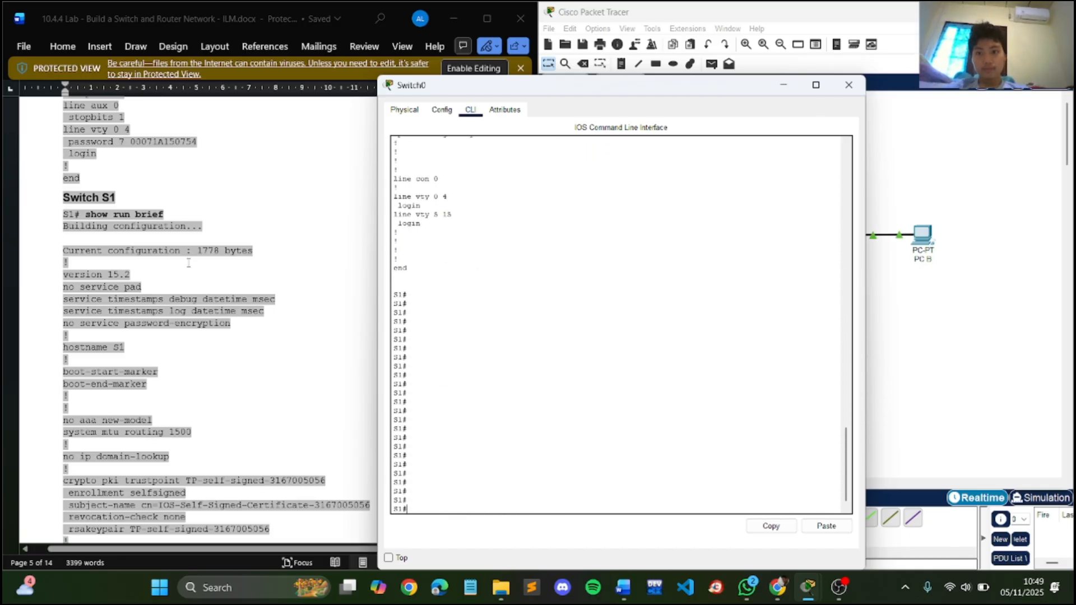
- Examine the rest of S1's configuration in the lab document and compare its ending with the switch's running configuration output
scroll(188, 259, down, 15)
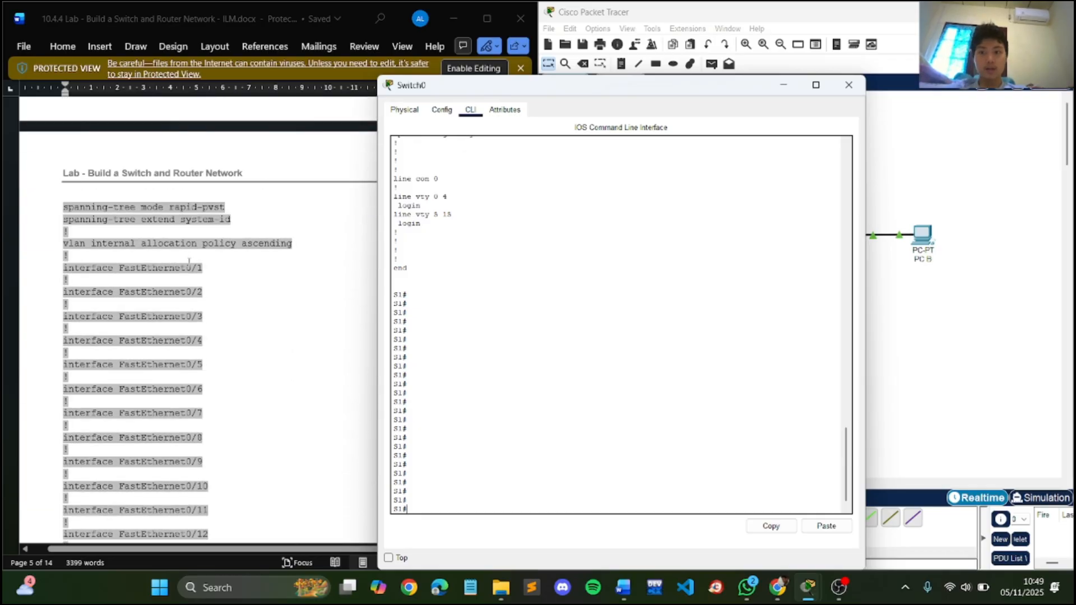
scroll(188, 259, down, 4)
scroll(541, 228, up, 1)
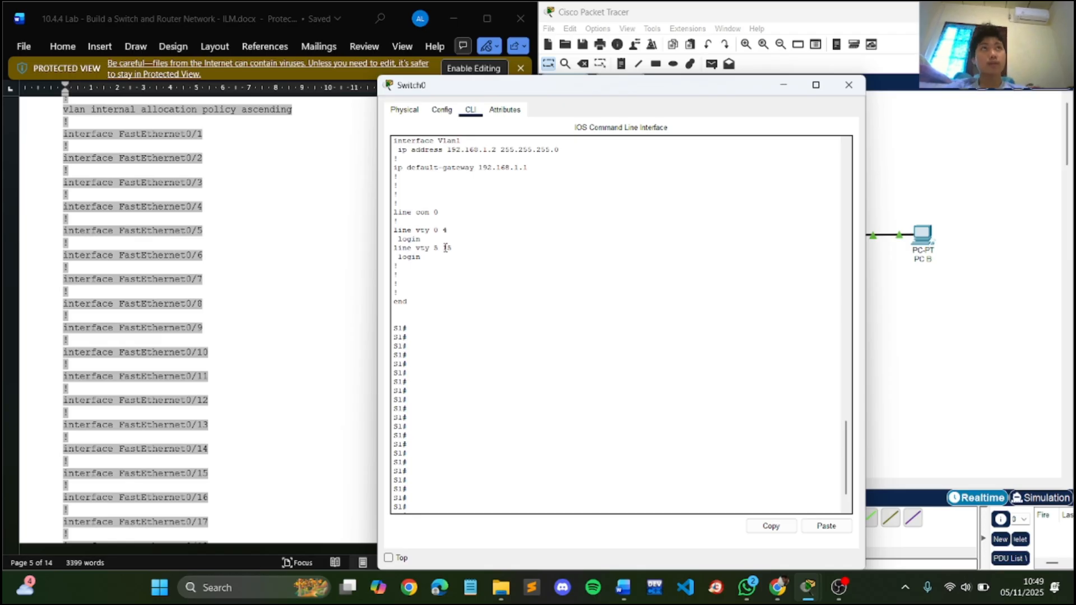
scroll(190, 293, down, 14)
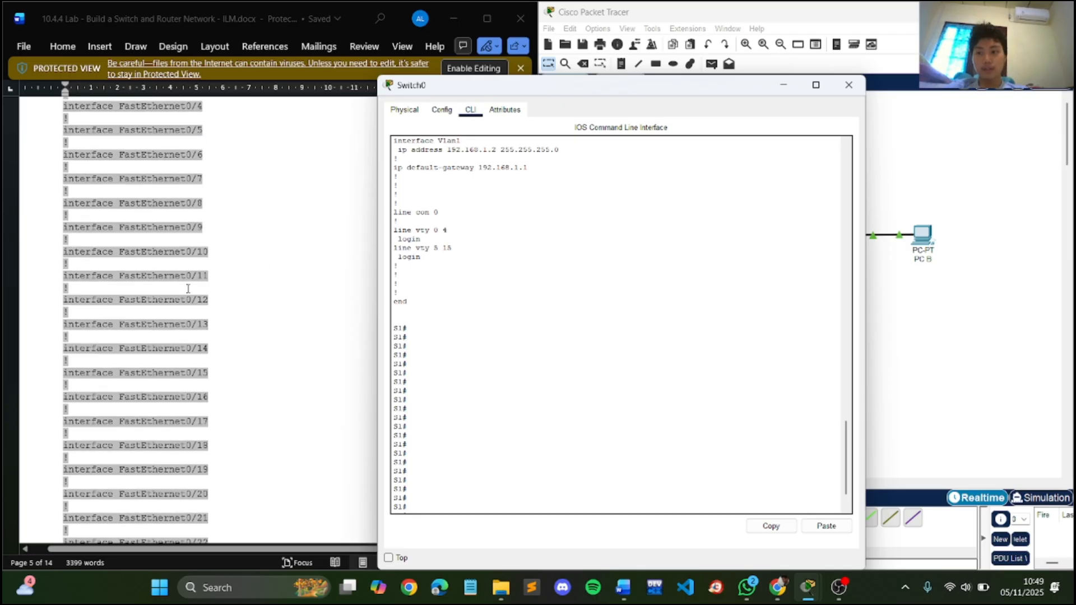
scroll(191, 291, down, 14)
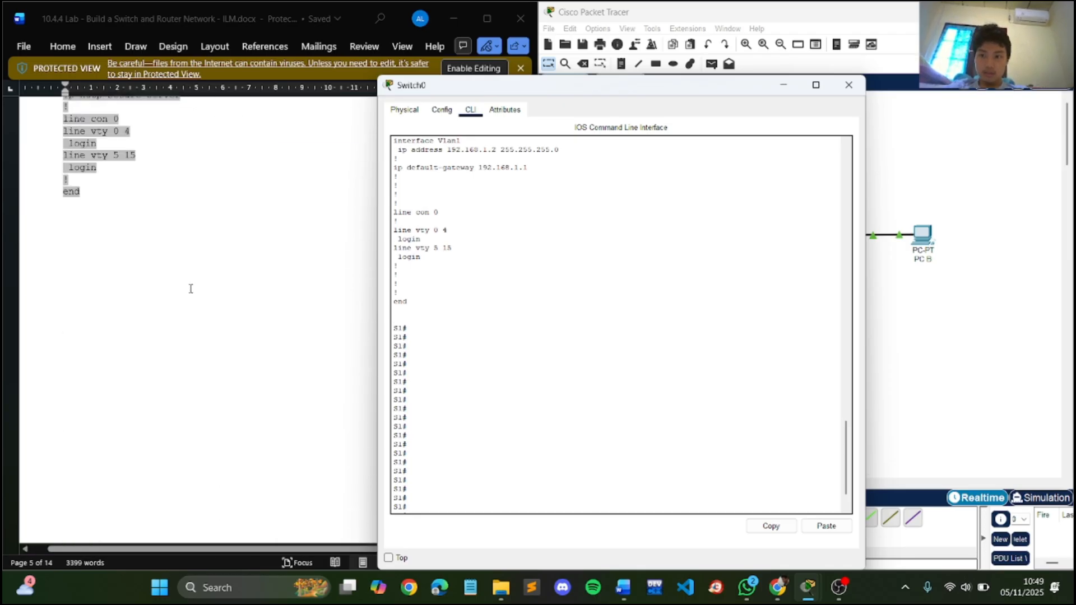
scroll(190, 288, up, 2)
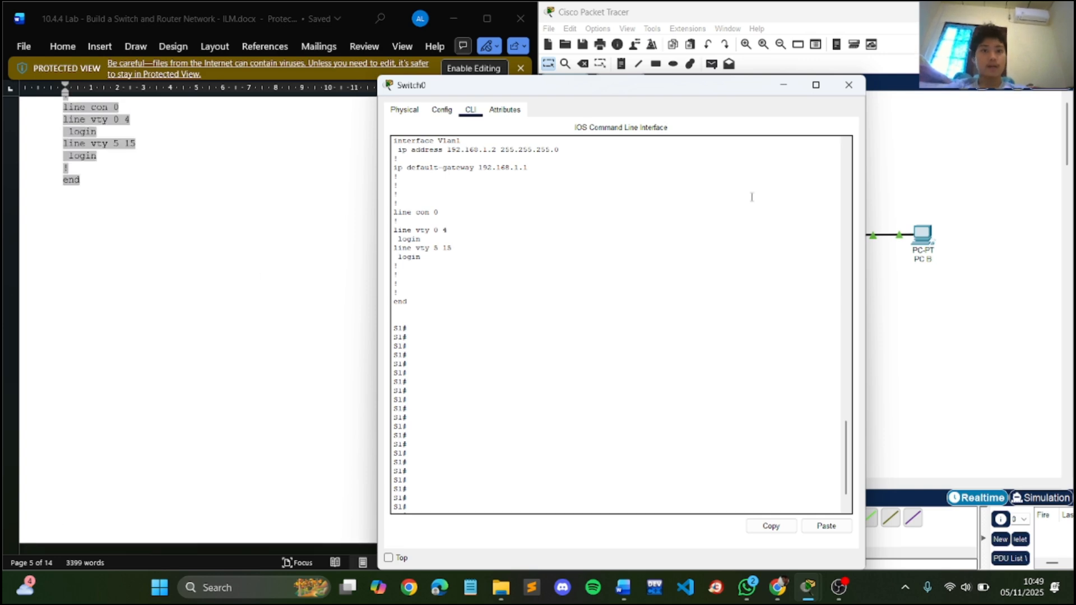
- Close Switch0's configuration window and return to the topology and addressing table at the start of the lab document
click(849, 85)
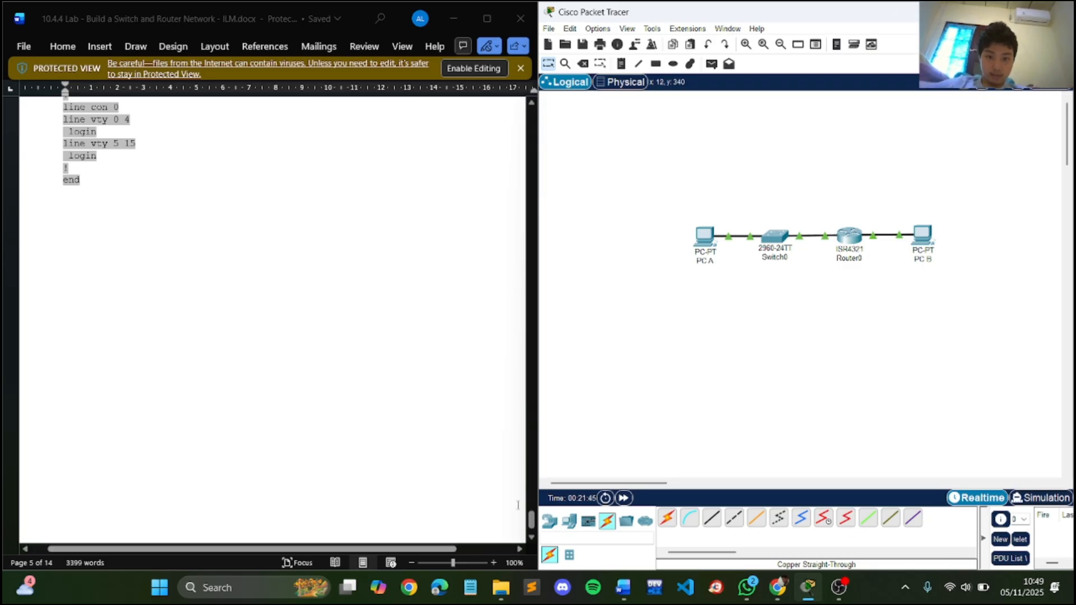
drag(532, 525, 523, 230)
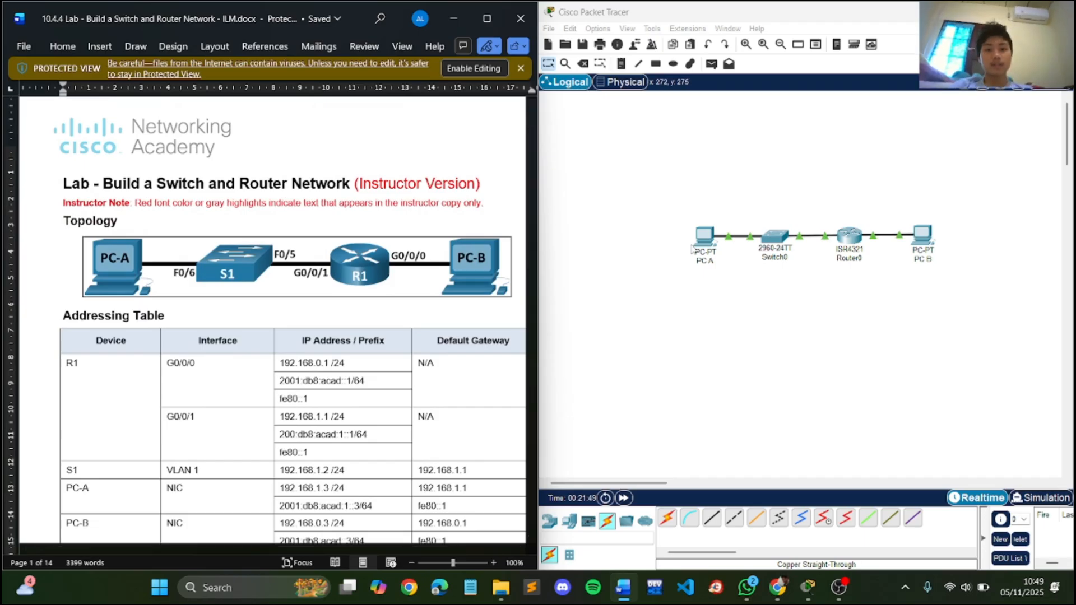